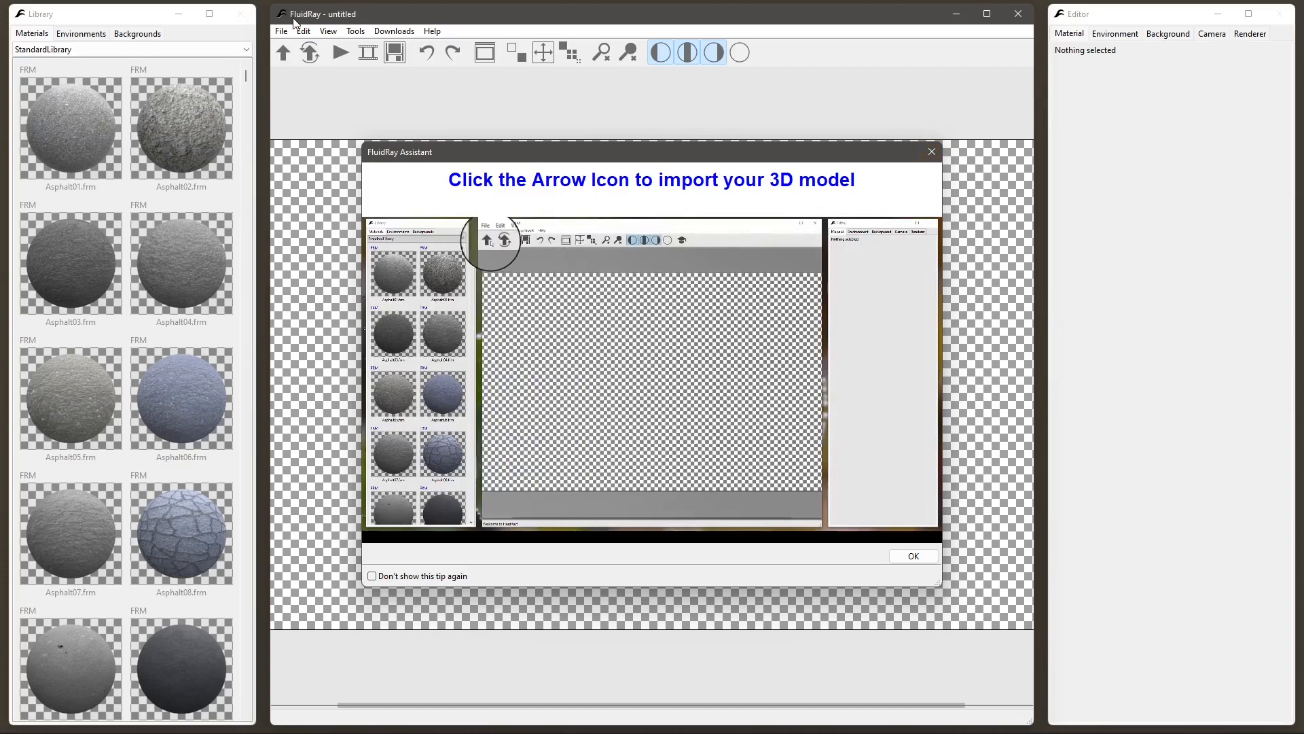
Dismiss the FluidRay Assistant tip about importing a 3D model.
left_click(929, 154)
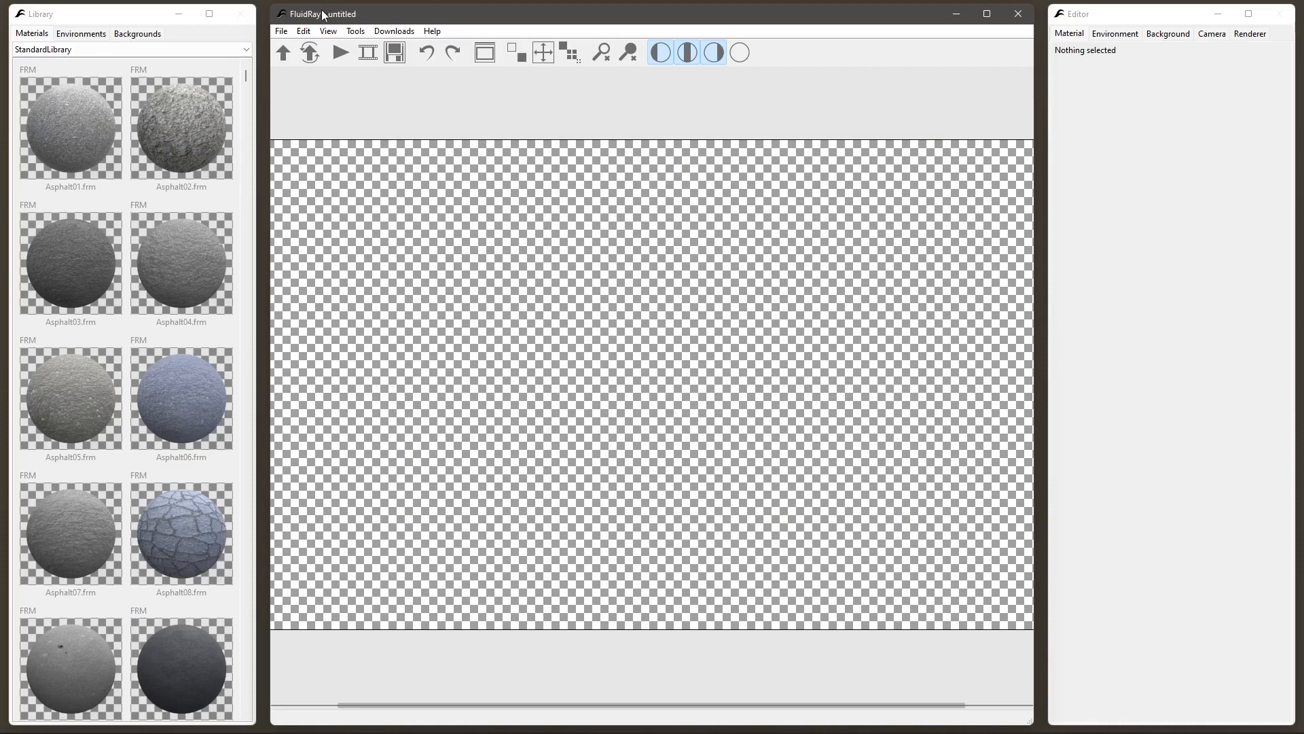
left_click(281, 59)
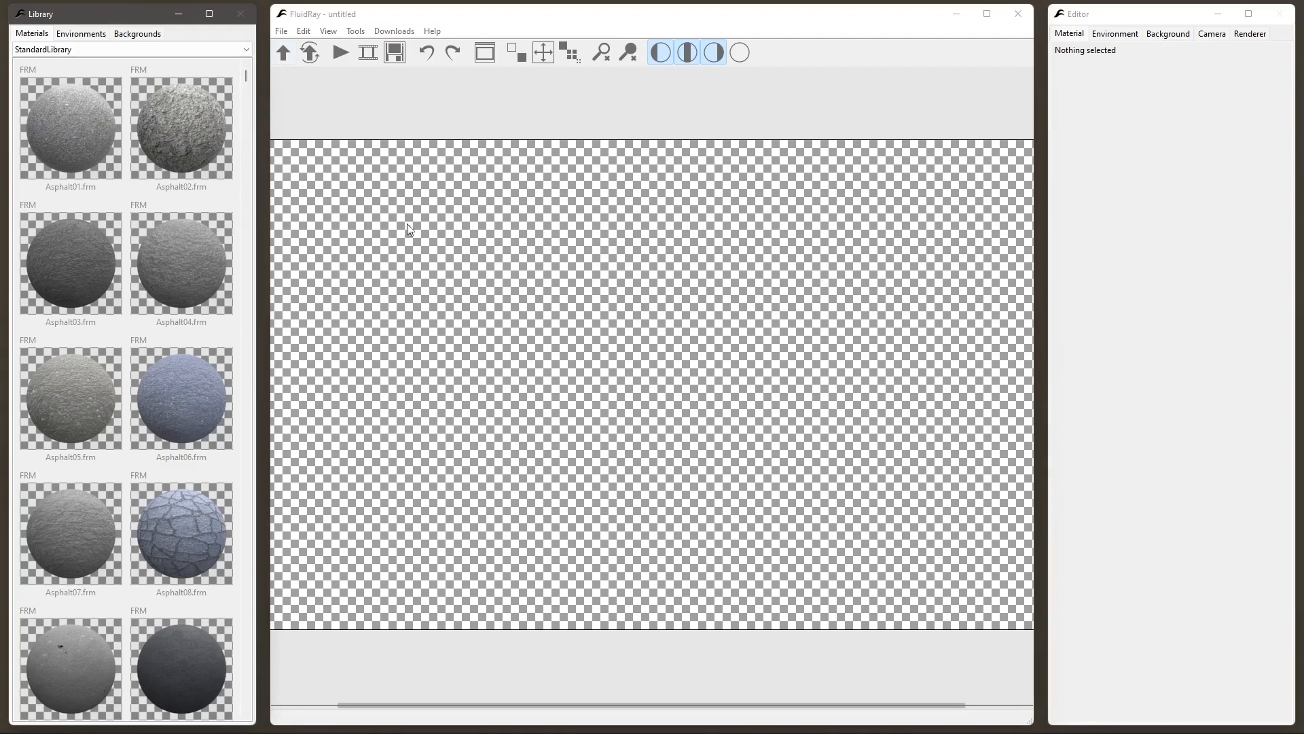
Look through the library's environments and backgrounds and return to its materials.
left_click(76, 34)
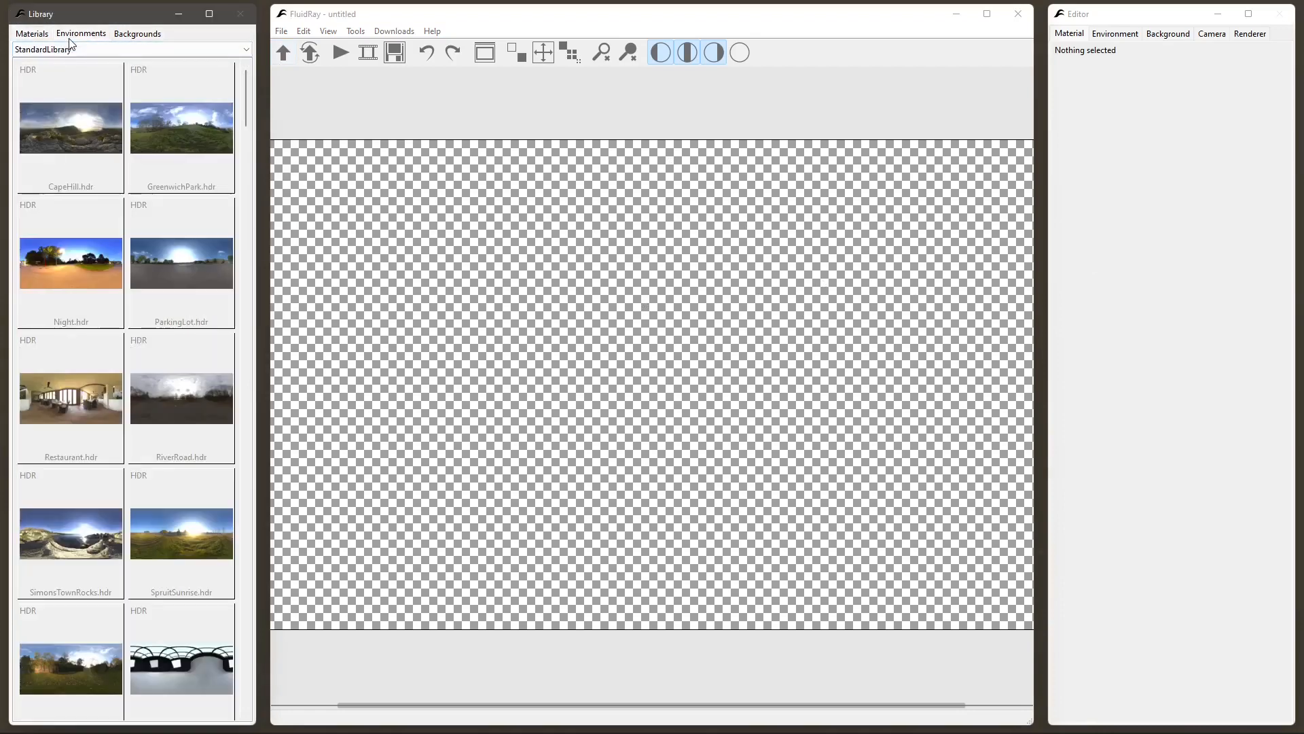
mouse_move(246, 106)
left_mouse_down()
mouse_move(241, 179)
mouse_move(249, 100)
left_mouse_up()
left_click(138, 35)
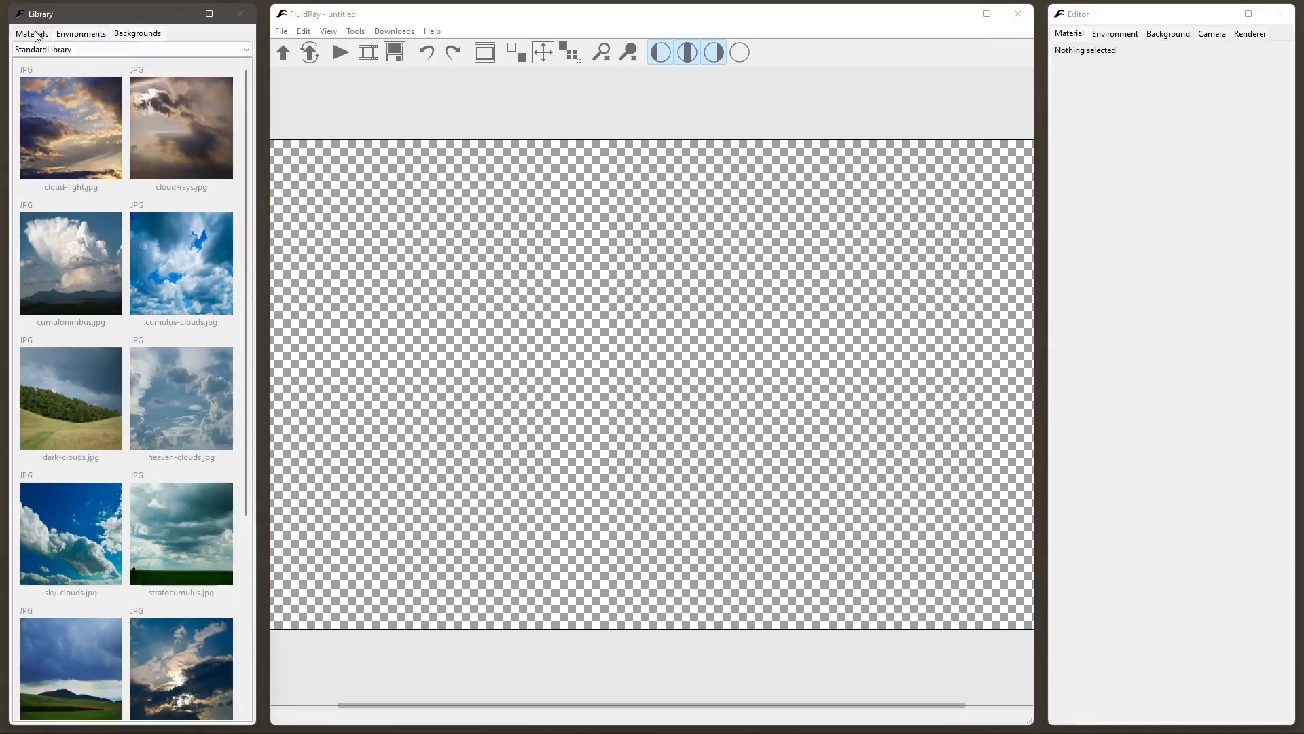
left_click(34, 34)
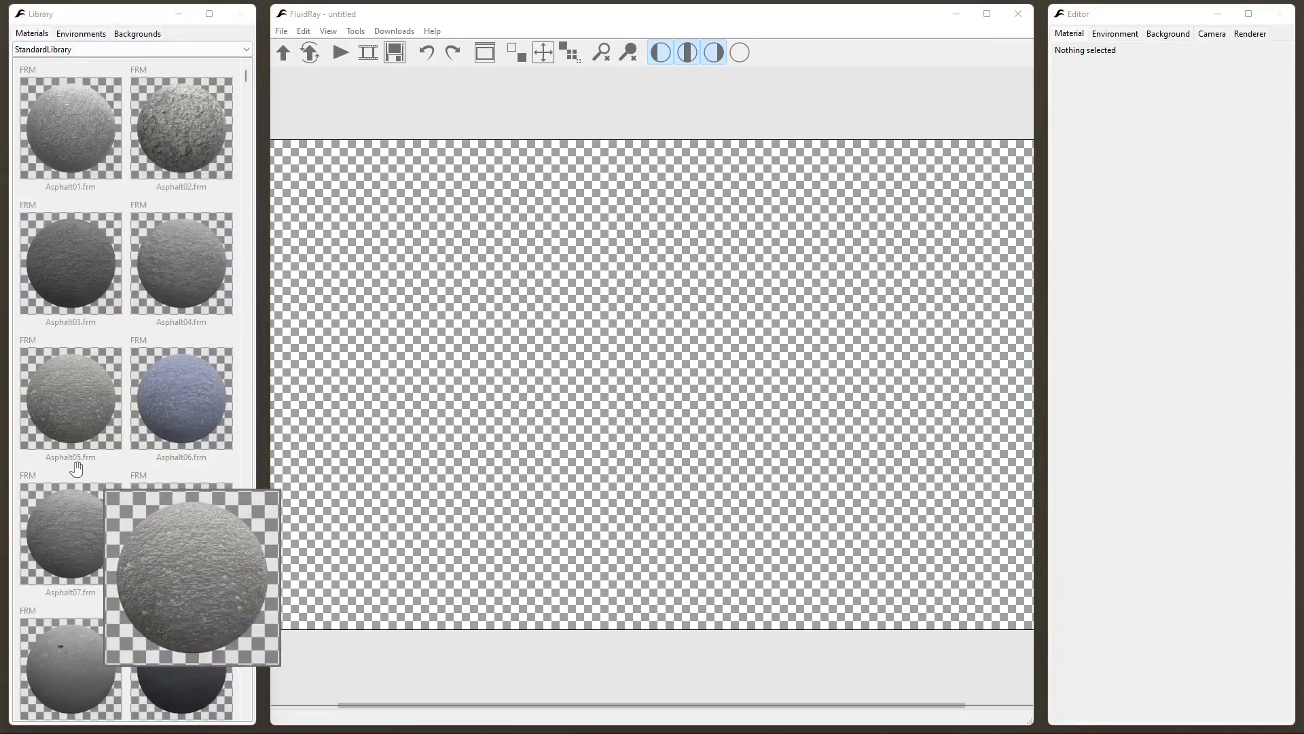
scroll(203, 218, "down", 1)
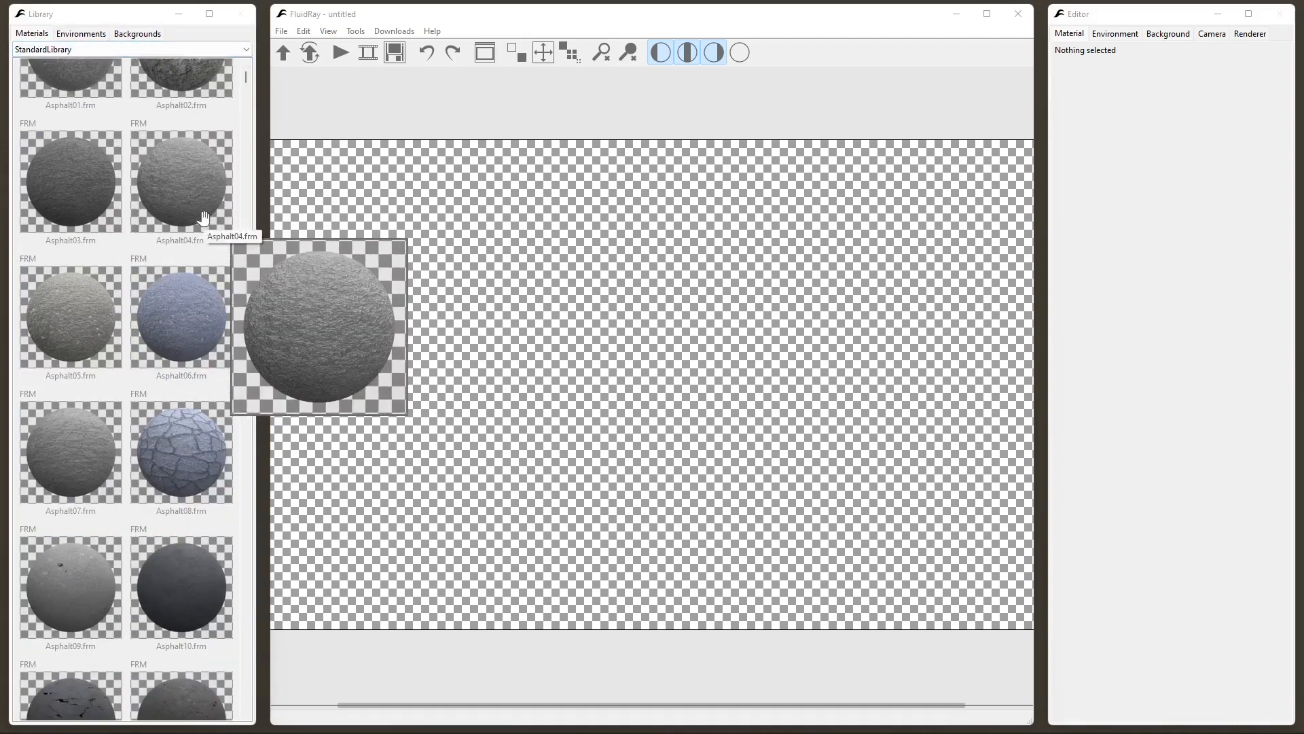
scroll(204, 218, "up", 1)
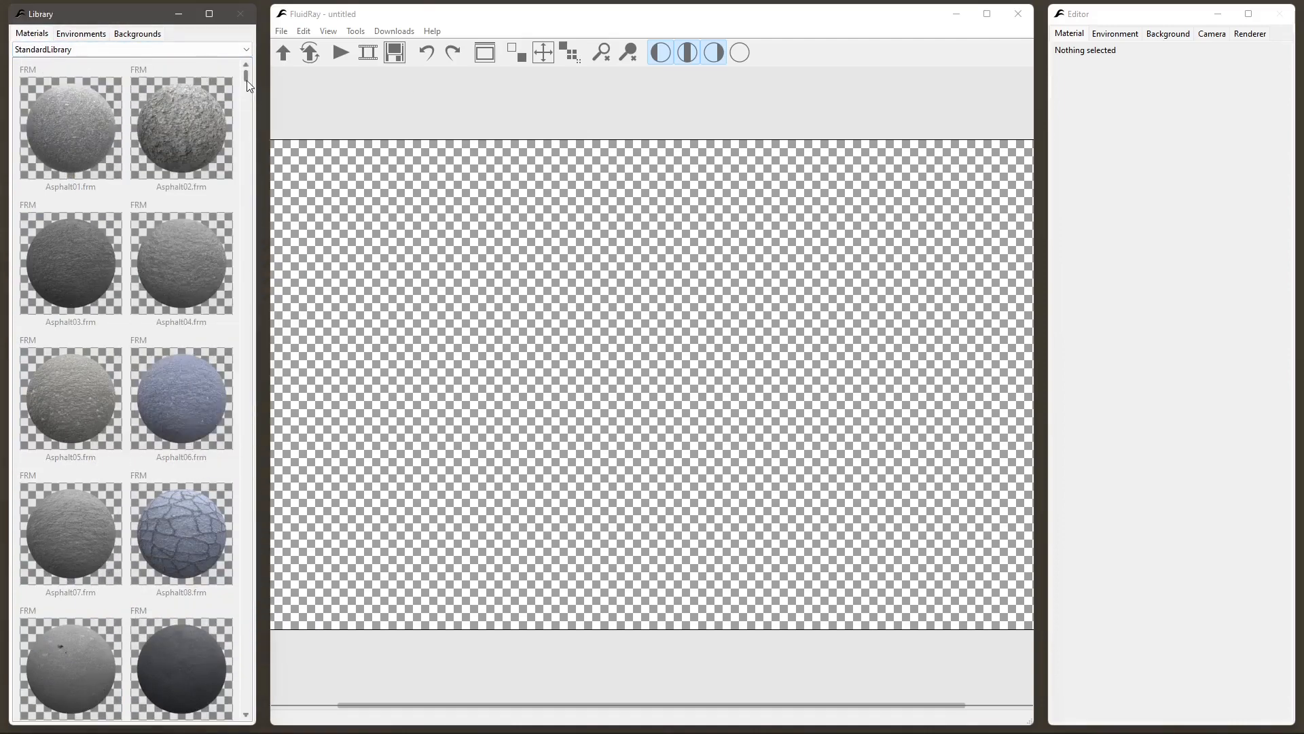
mouse_move(247, 76)
left_mouse_down()
mouse_move(239, 464)
mouse_move(244, 71)
left_mouse_up()
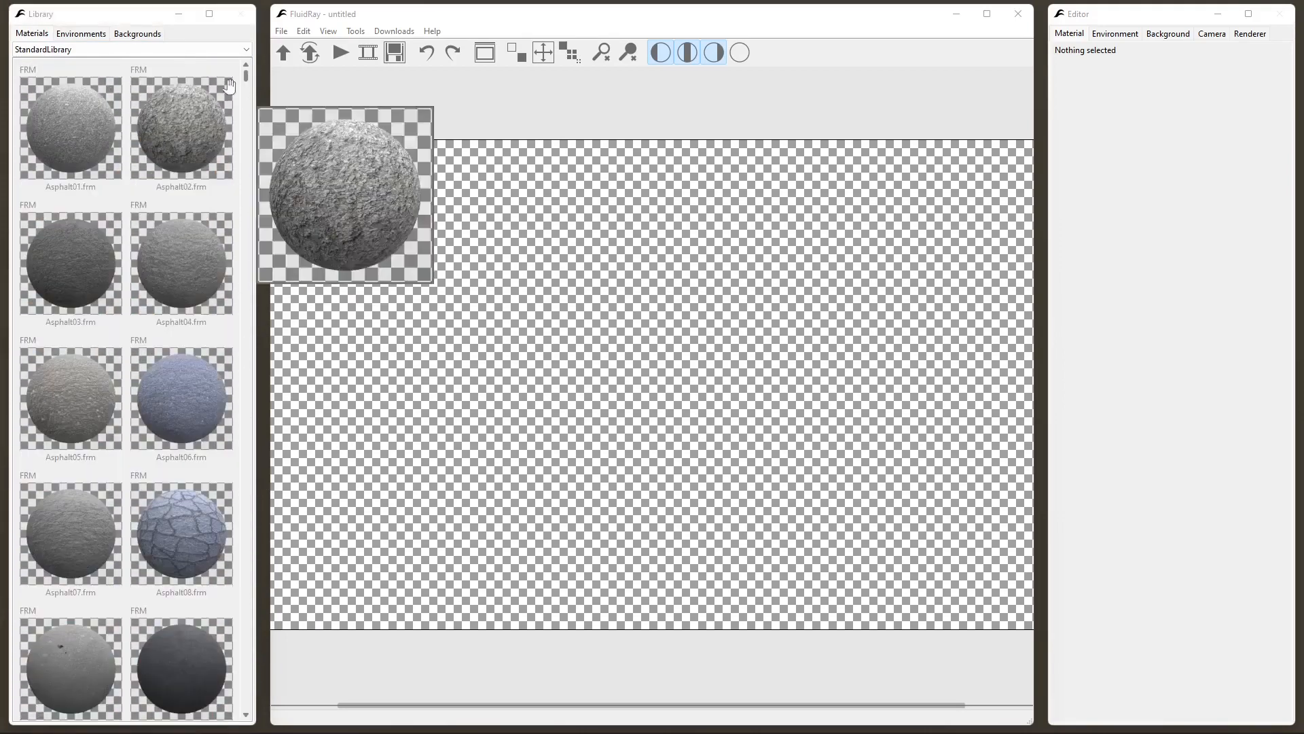
Browse the material library by category, viewing Asphalt, Bricks, Concrete, Glass and Metal Plates.
left_click(247, 50)
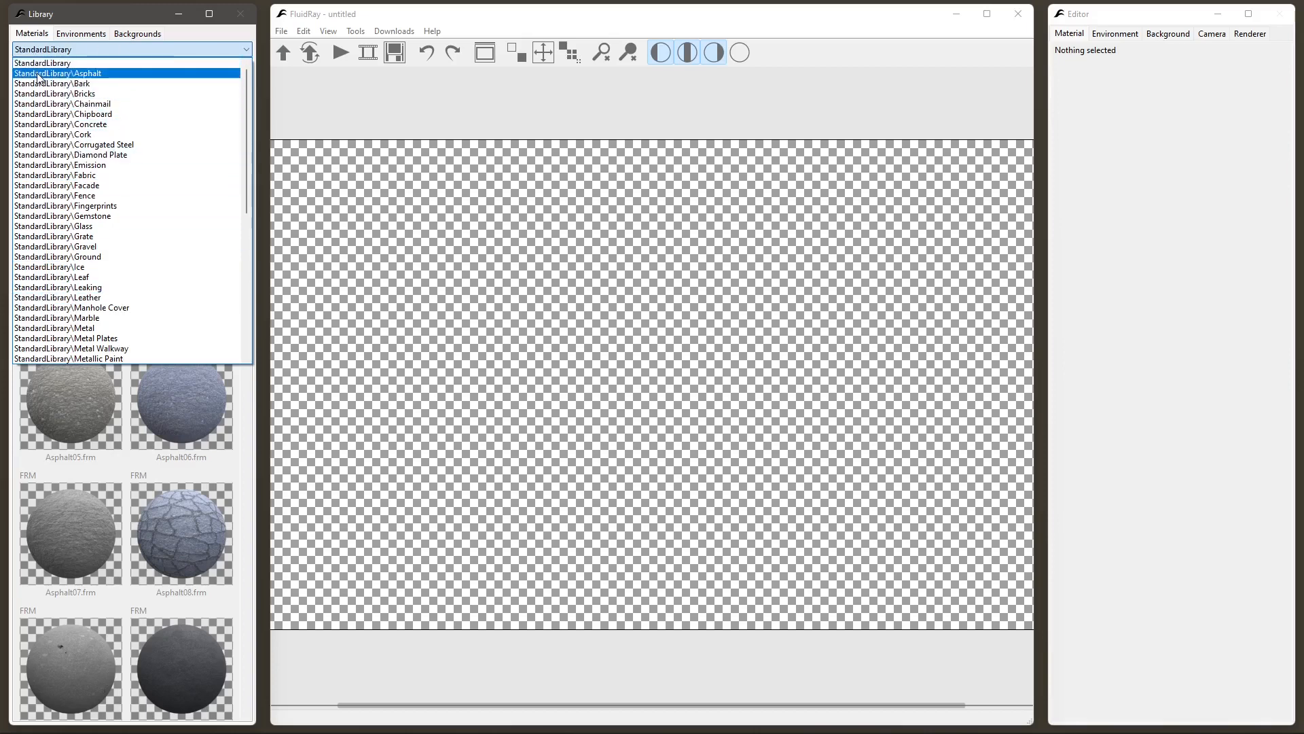
left_click(41, 72)
left_click(239, 54)
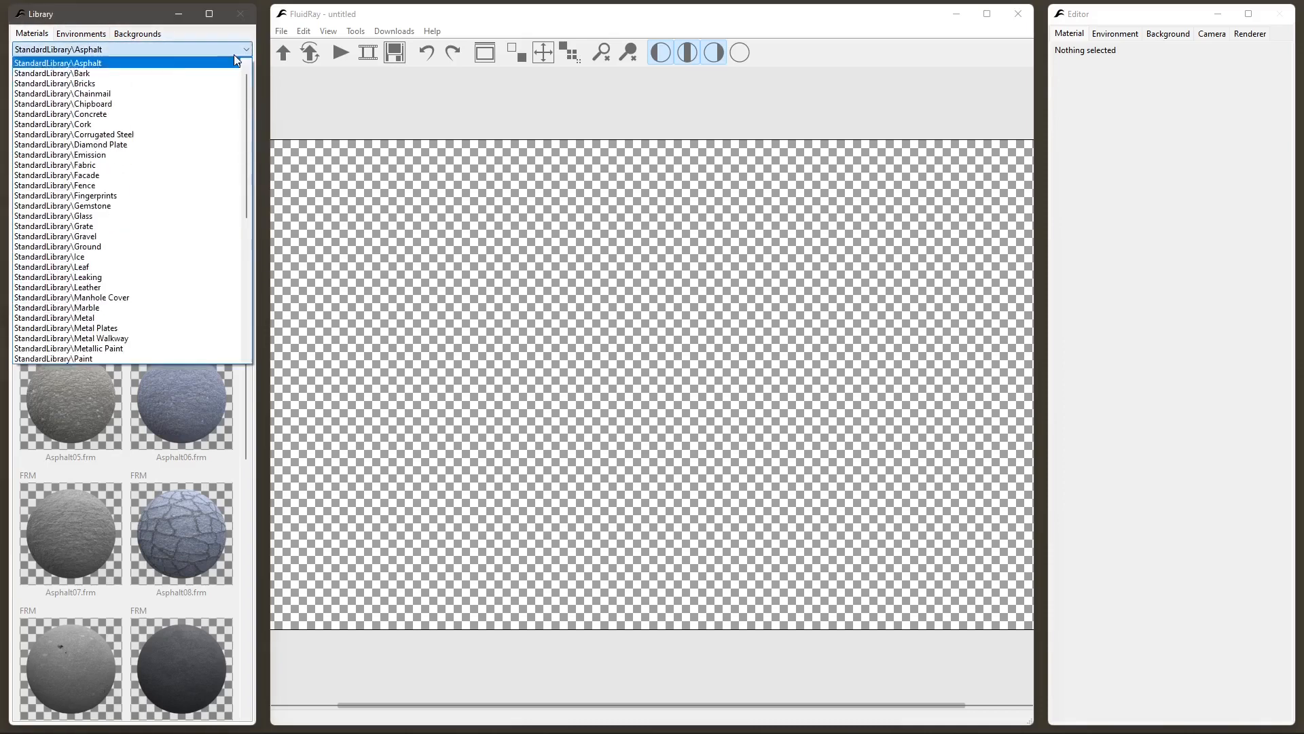
key("Down")
key("Return")
left_click(239, 54)
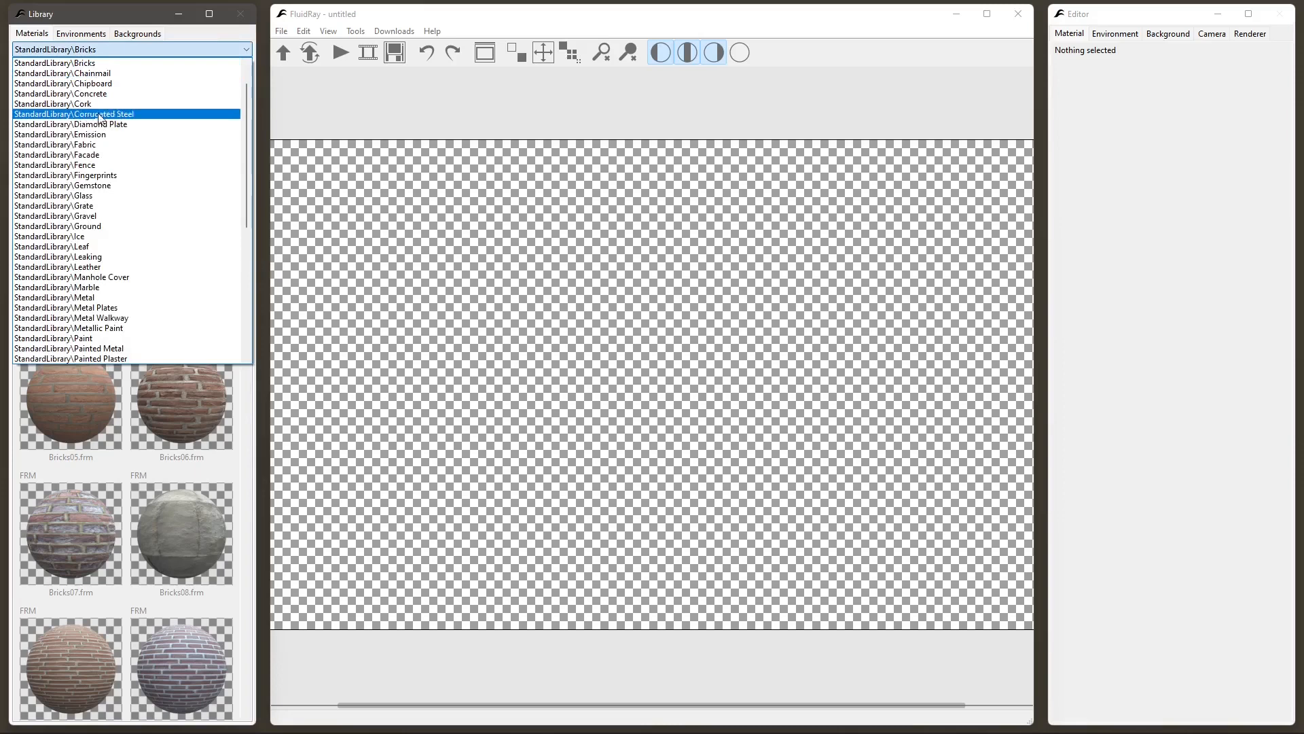
left_click(85, 93)
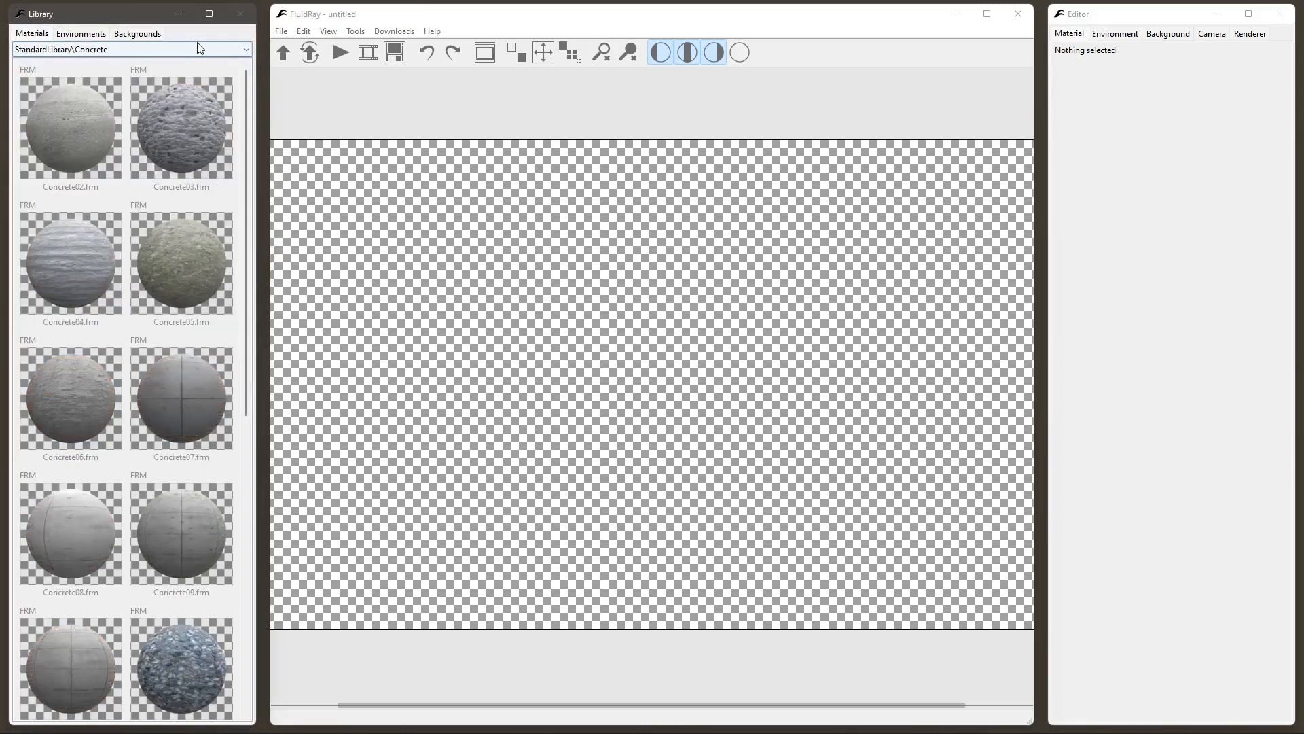
left_click(178, 49)
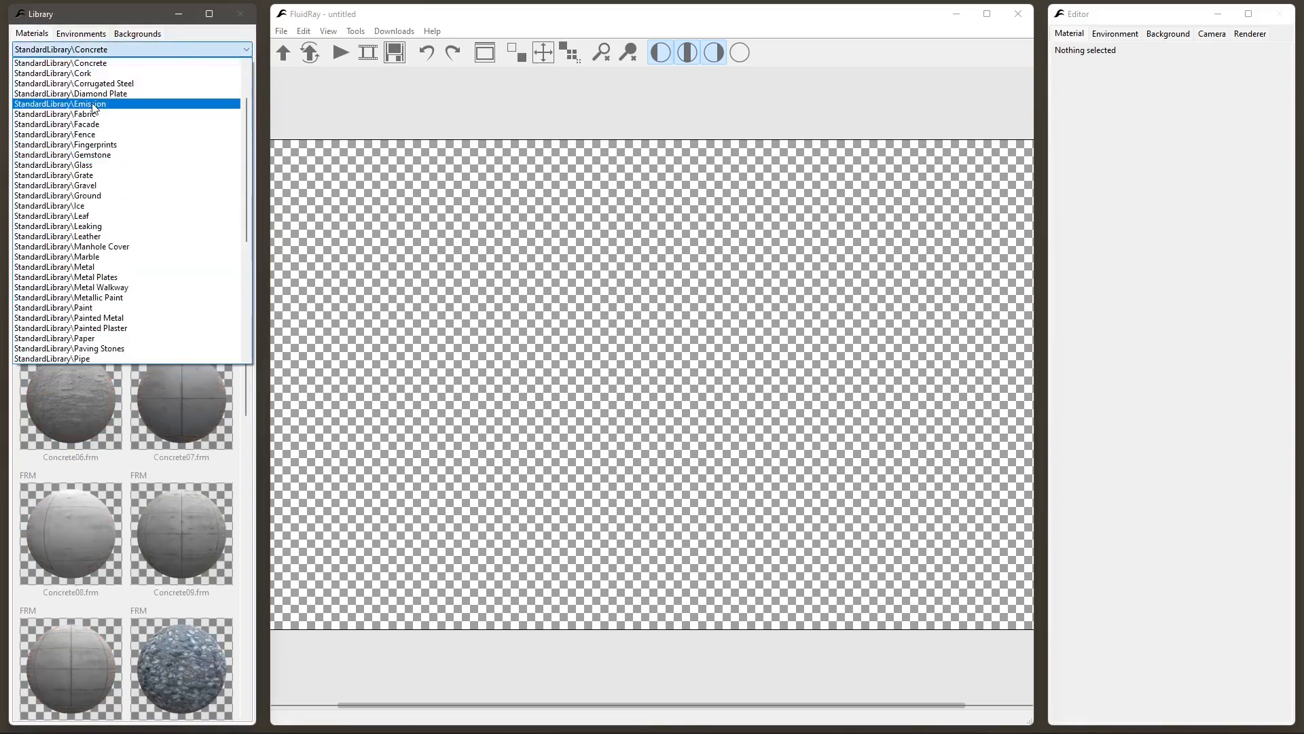
left_click(94, 165)
left_click(245, 50)
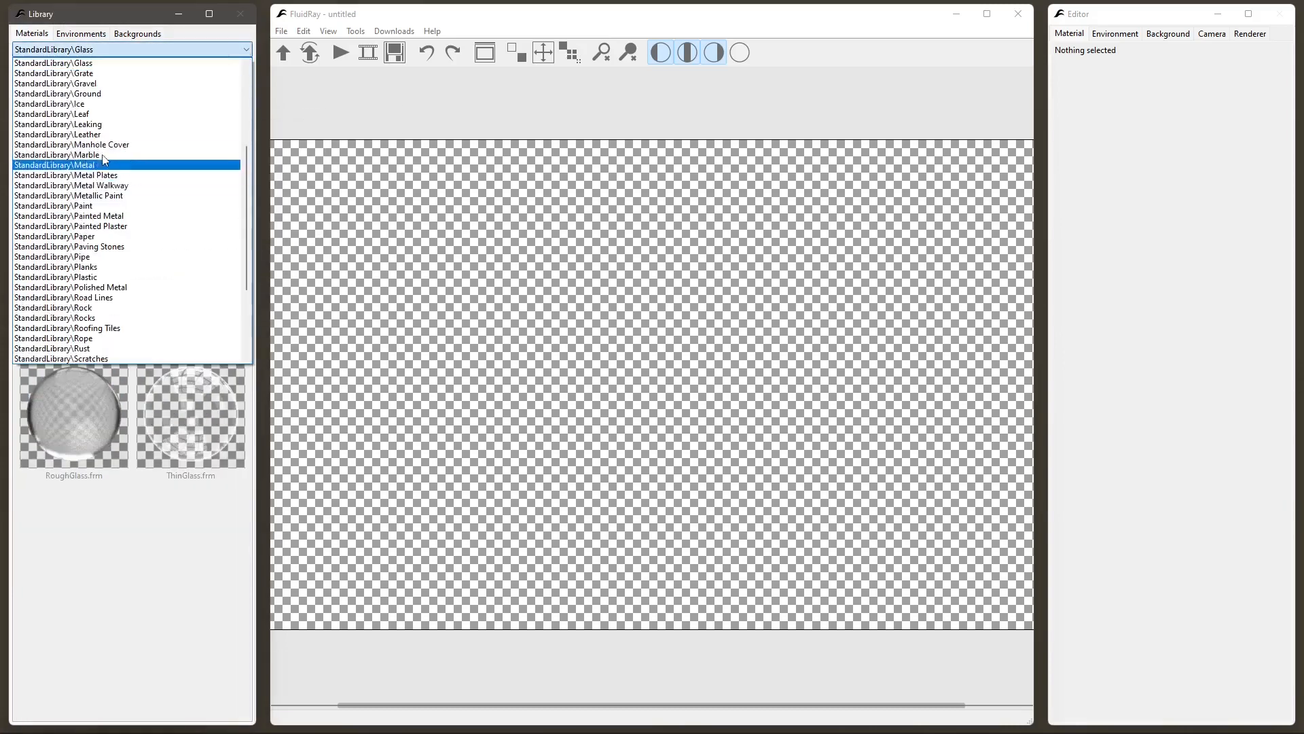
left_click(82, 175)
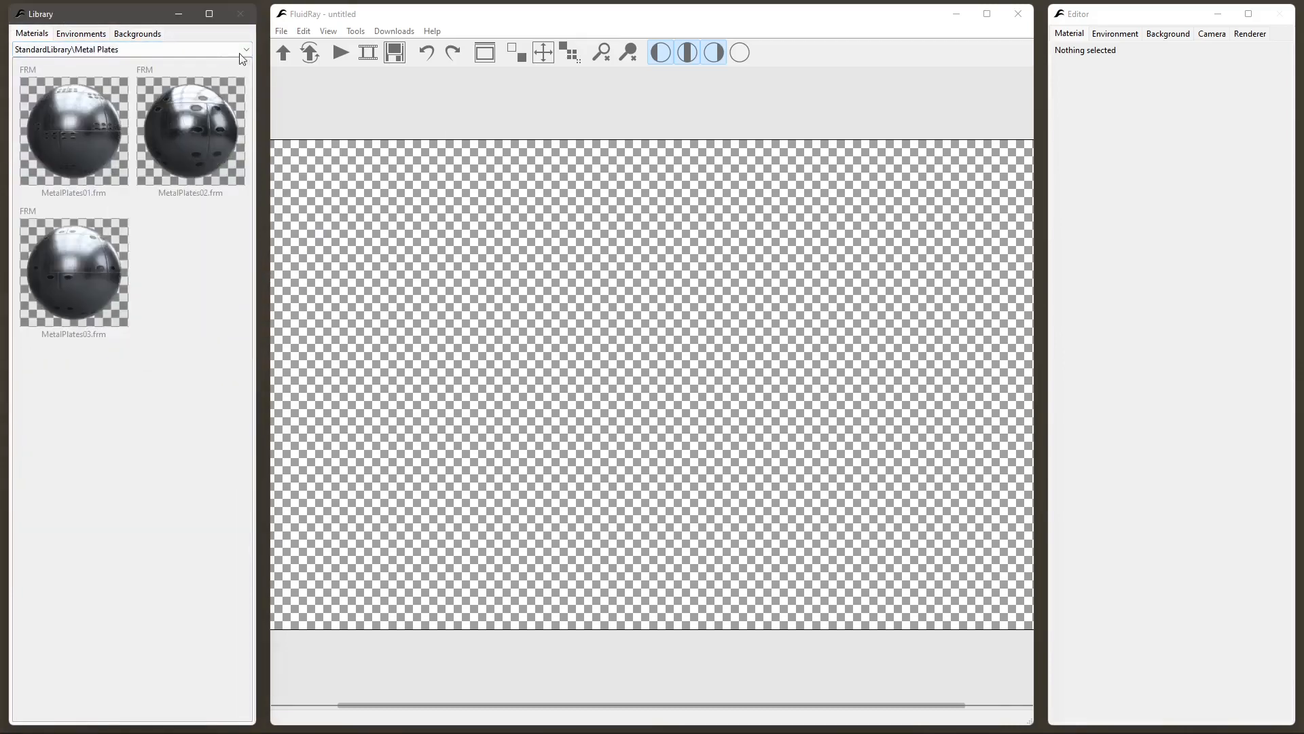
Show the Metallic Paint category of the standard material library.
left_click(246, 50)
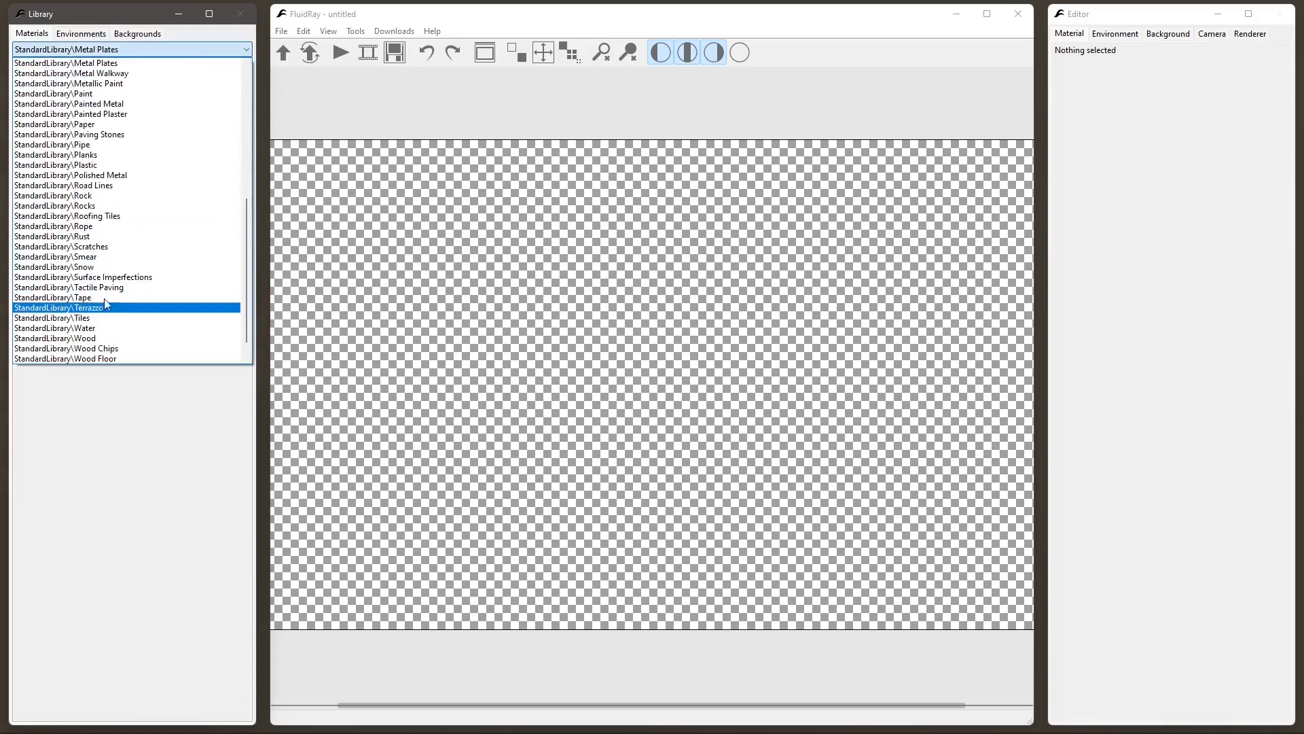
left_click(347, 100)
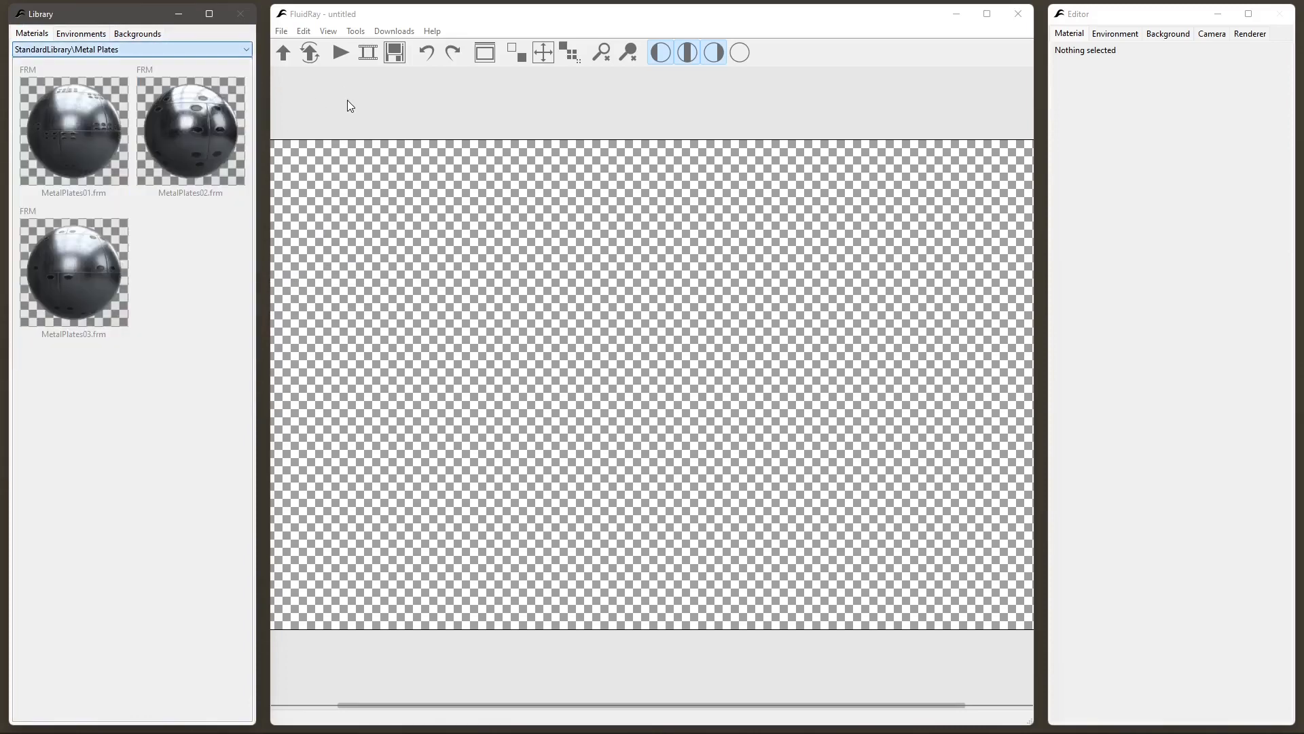
mouse_move(213, 71)
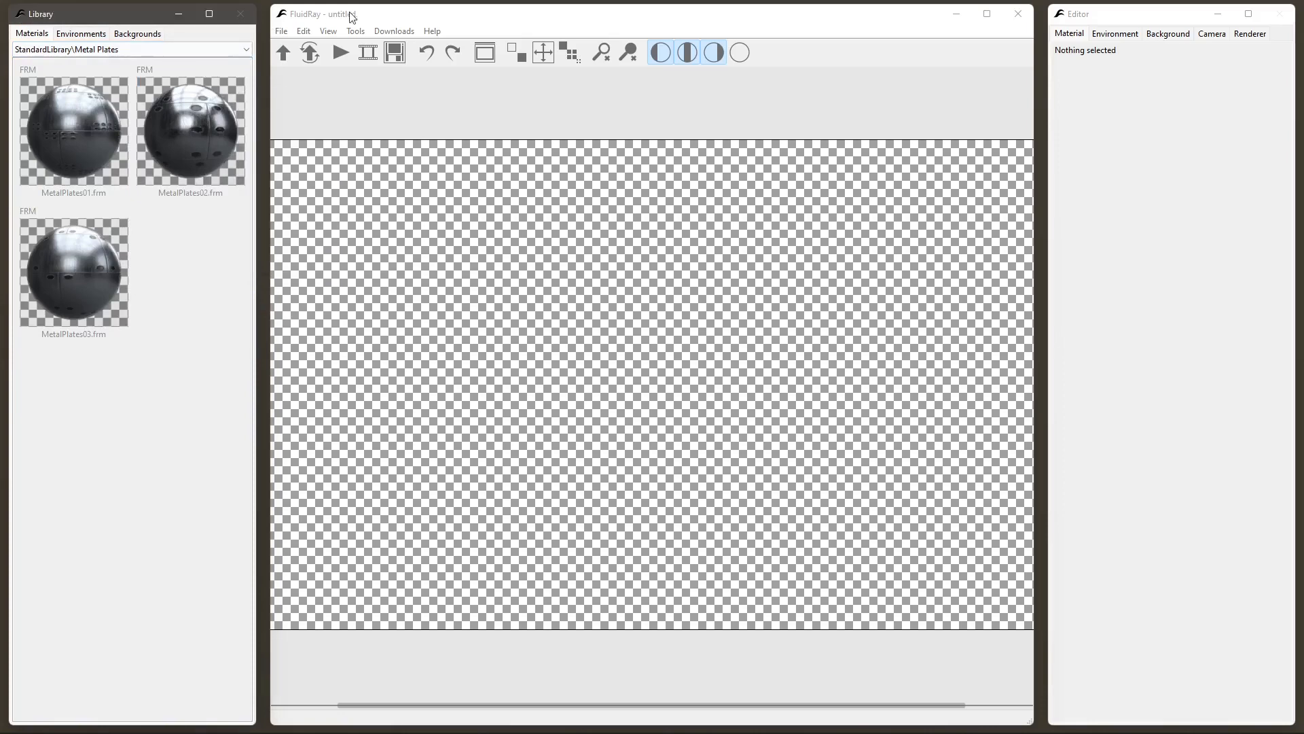
left_click(372, 16)
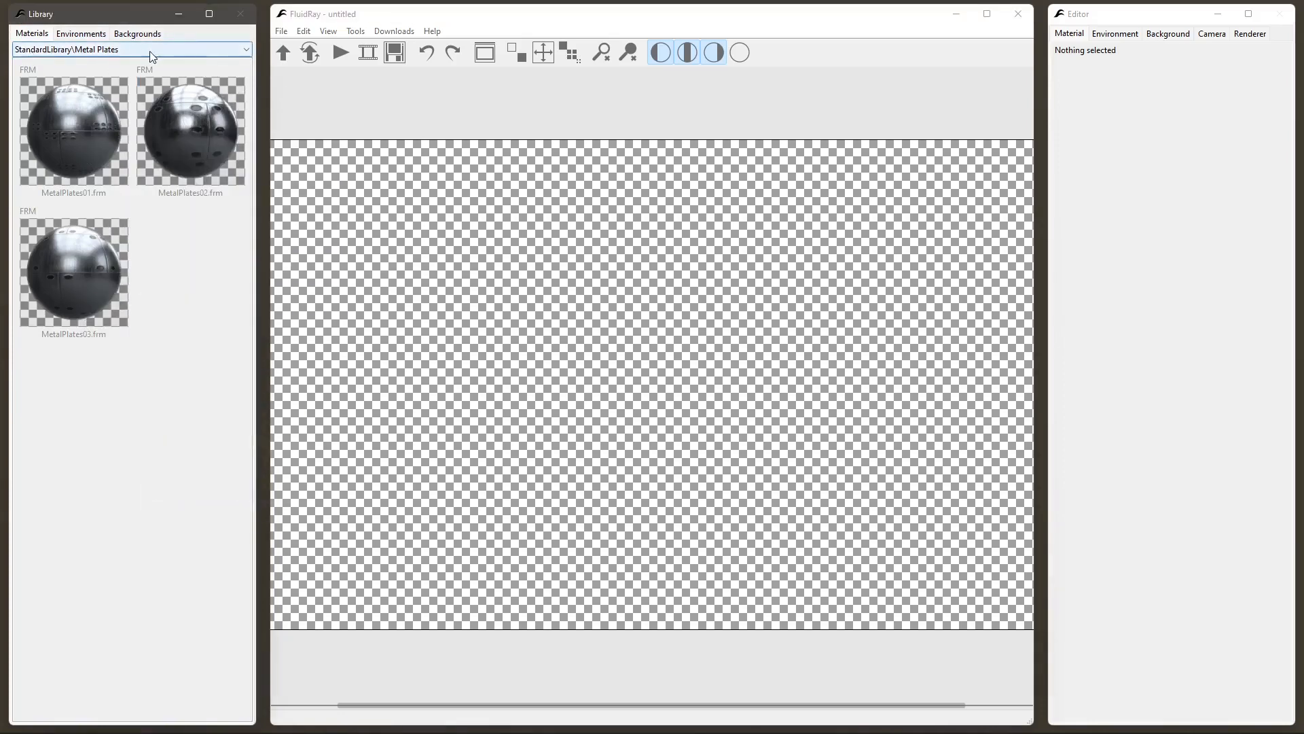
left_click(248, 50)
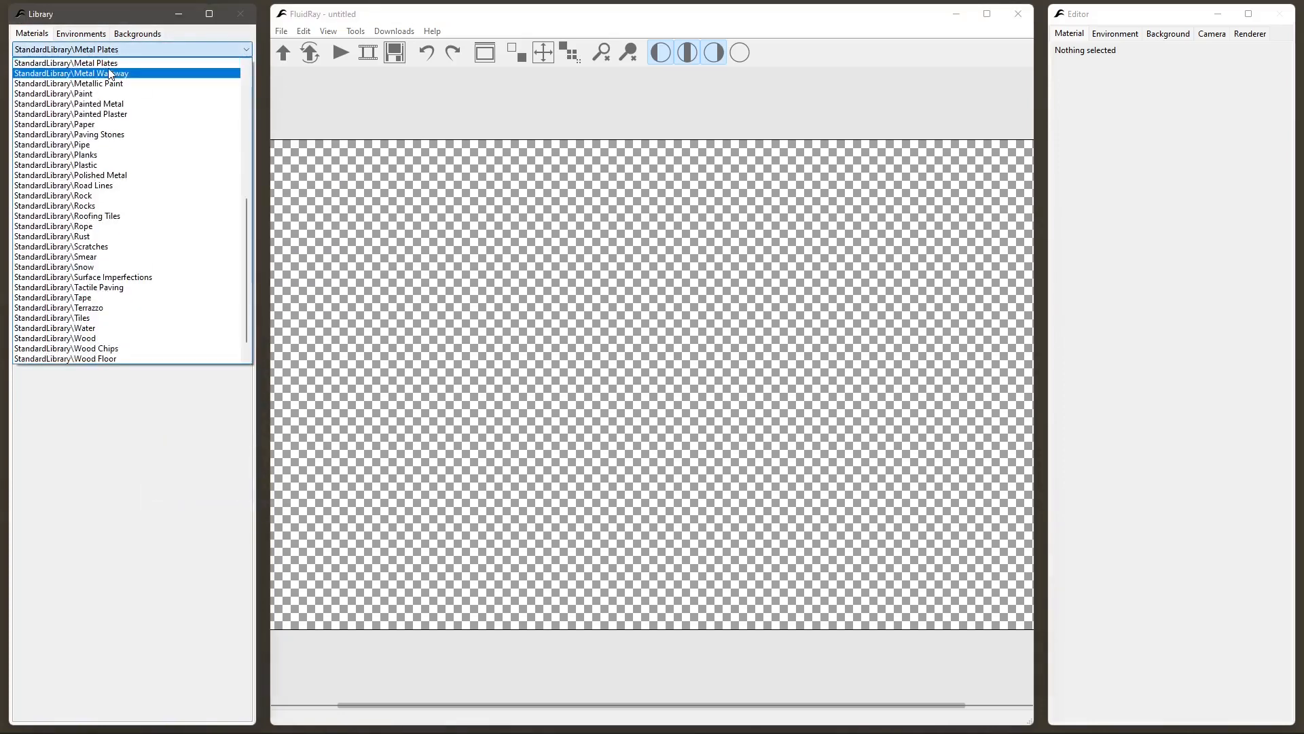
left_click(146, 83)
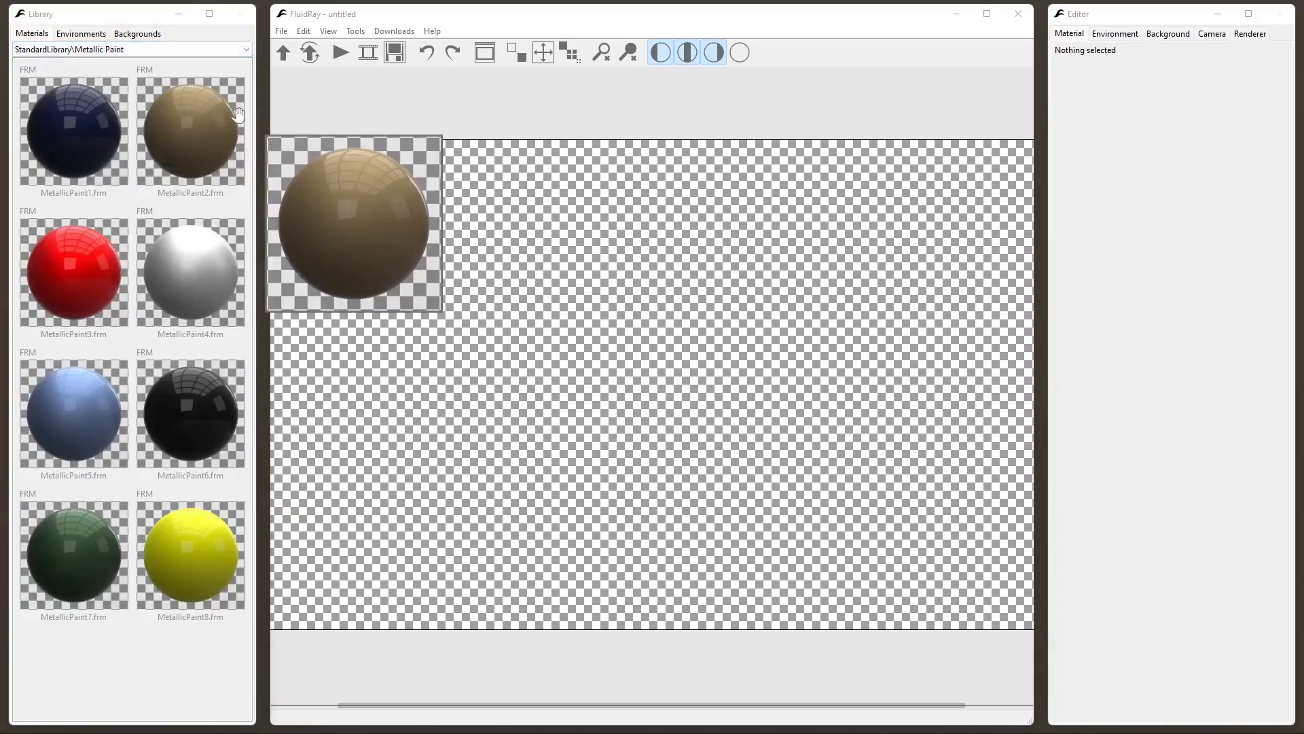
Run the Standard Library update to download the available library content.
left_click(389, 34)
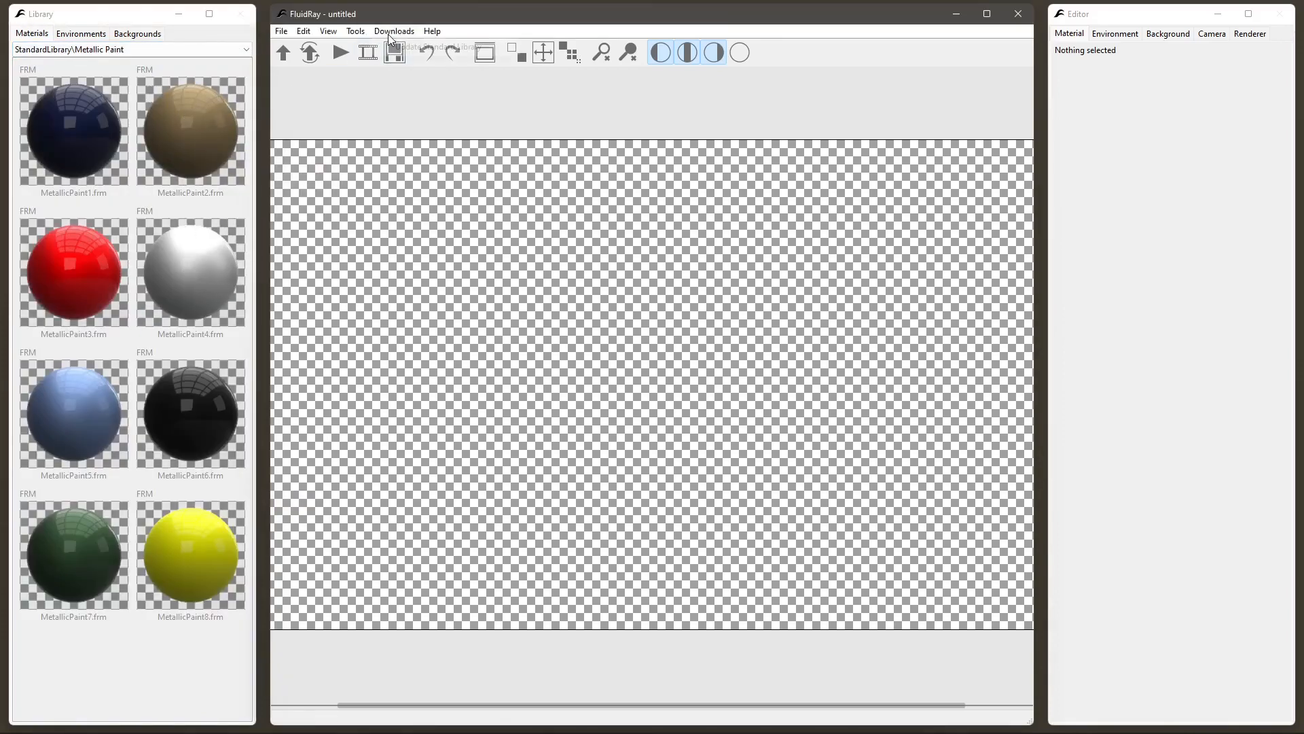
left_click(378, 20)
left_click(394, 34)
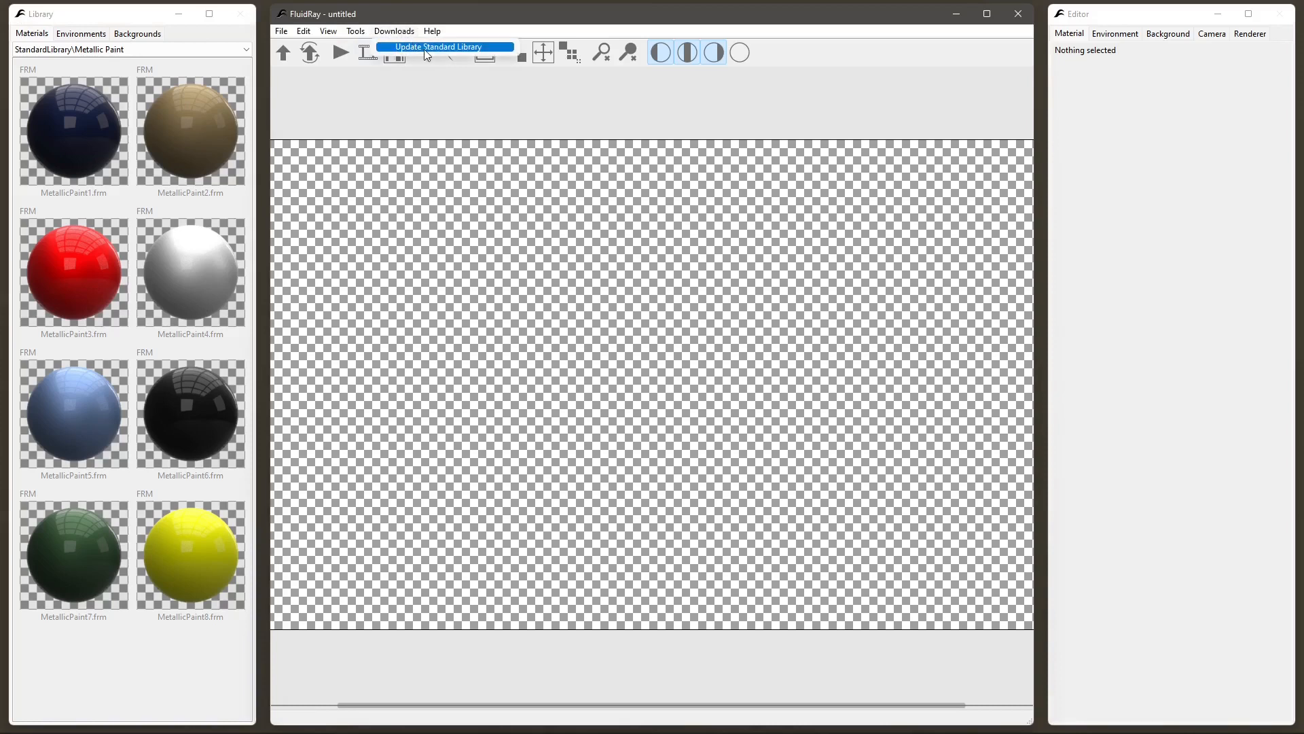
left_click(453, 49)
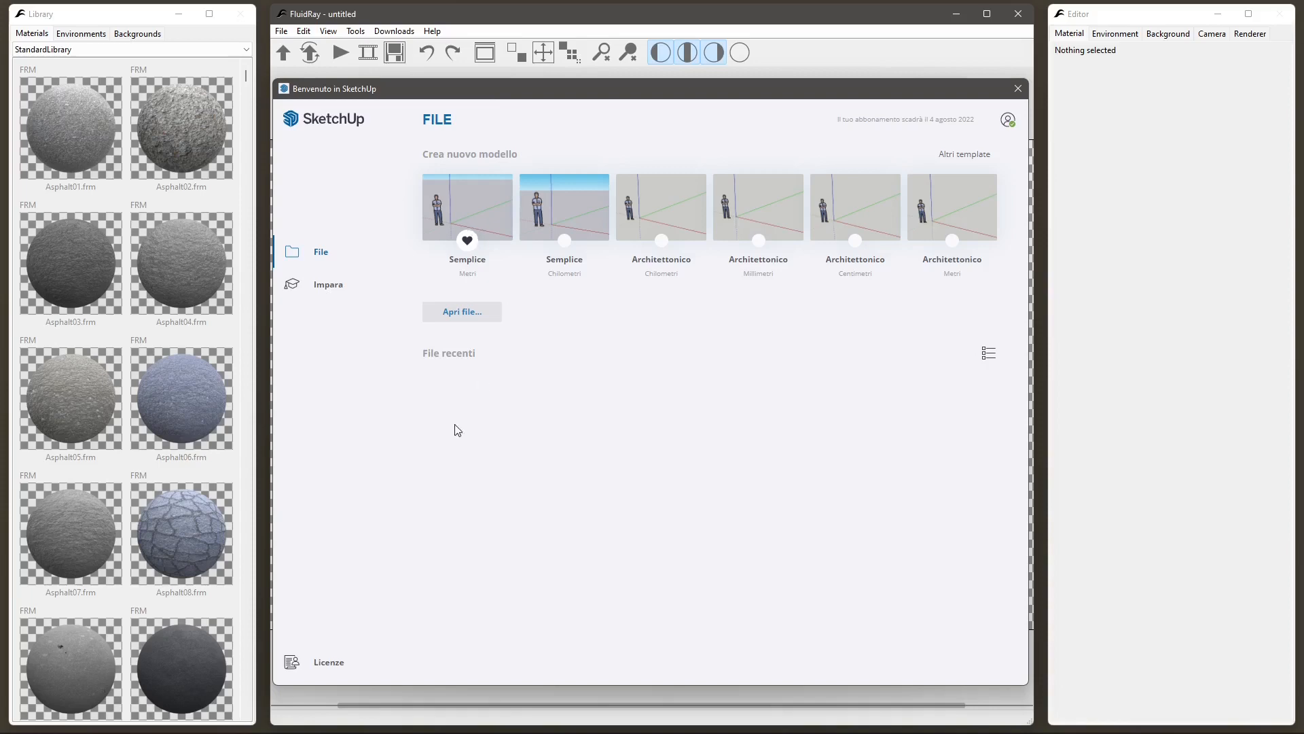
Switch to SketchUp, start opening an existing model, go to the WORKS\SKETCHUP PRO 2021 folder and enlarge the file dialog.
left_click(489, 316)
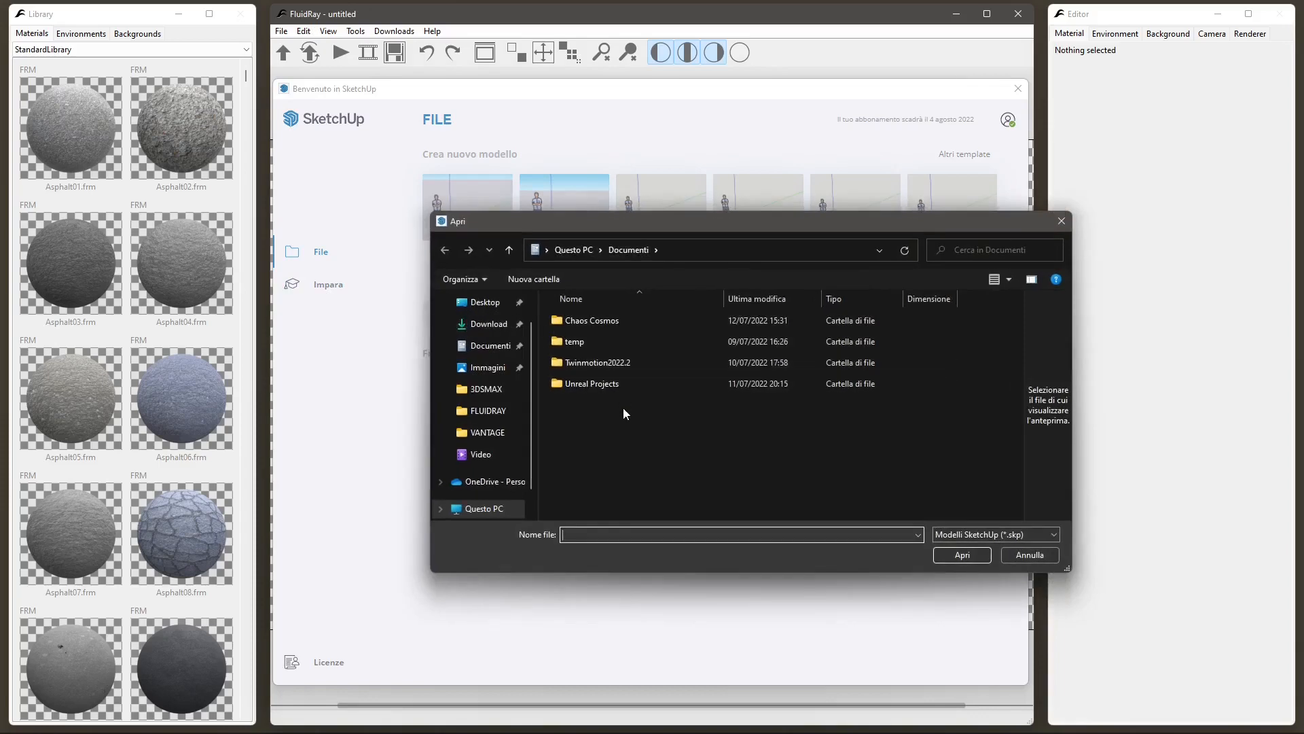
left_click(486, 389)
left_click(714, 250)
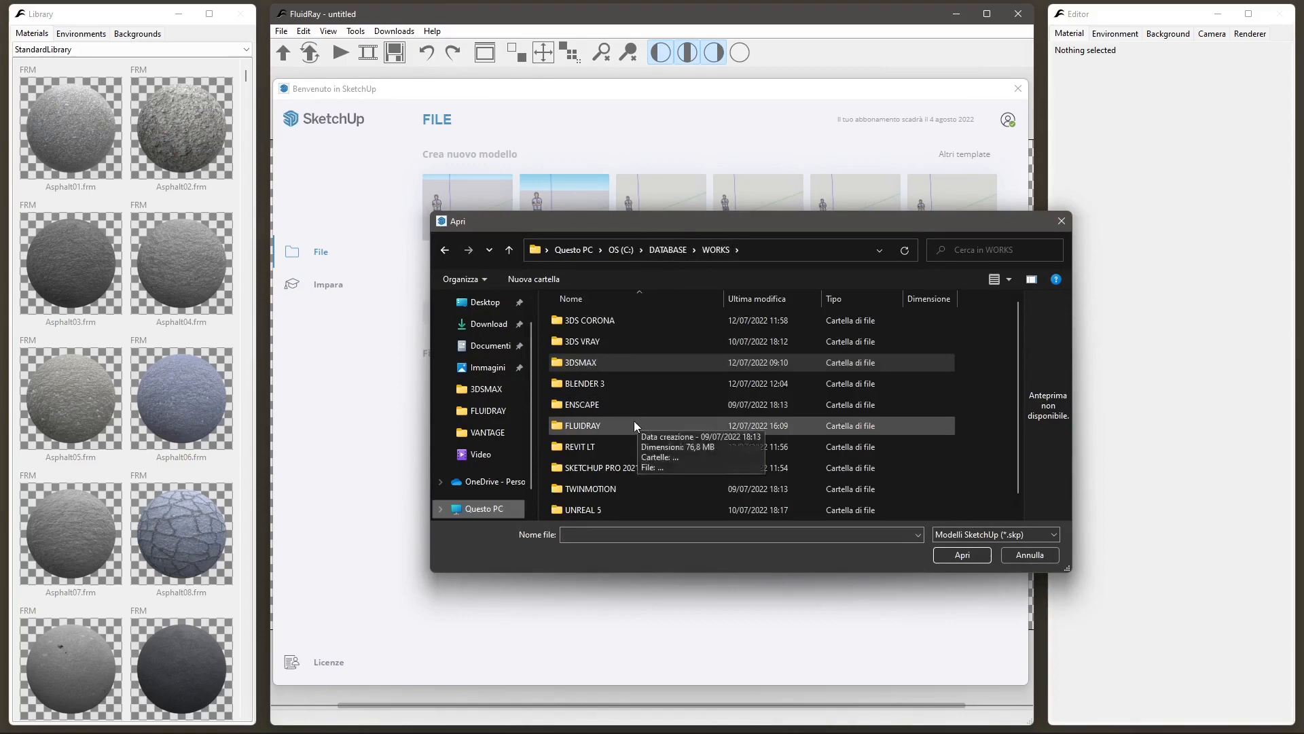
double_click(611, 472)
left_click_drag(642, 218, 540, 114)
left_click_drag(970, 468, 1076, 644)
Search the folder's SketchUp models and preview the files from Lesson 4 to Lesson 13.
scroll(679, 492, "down", 5)
scroll(591, 492, "down", 8)
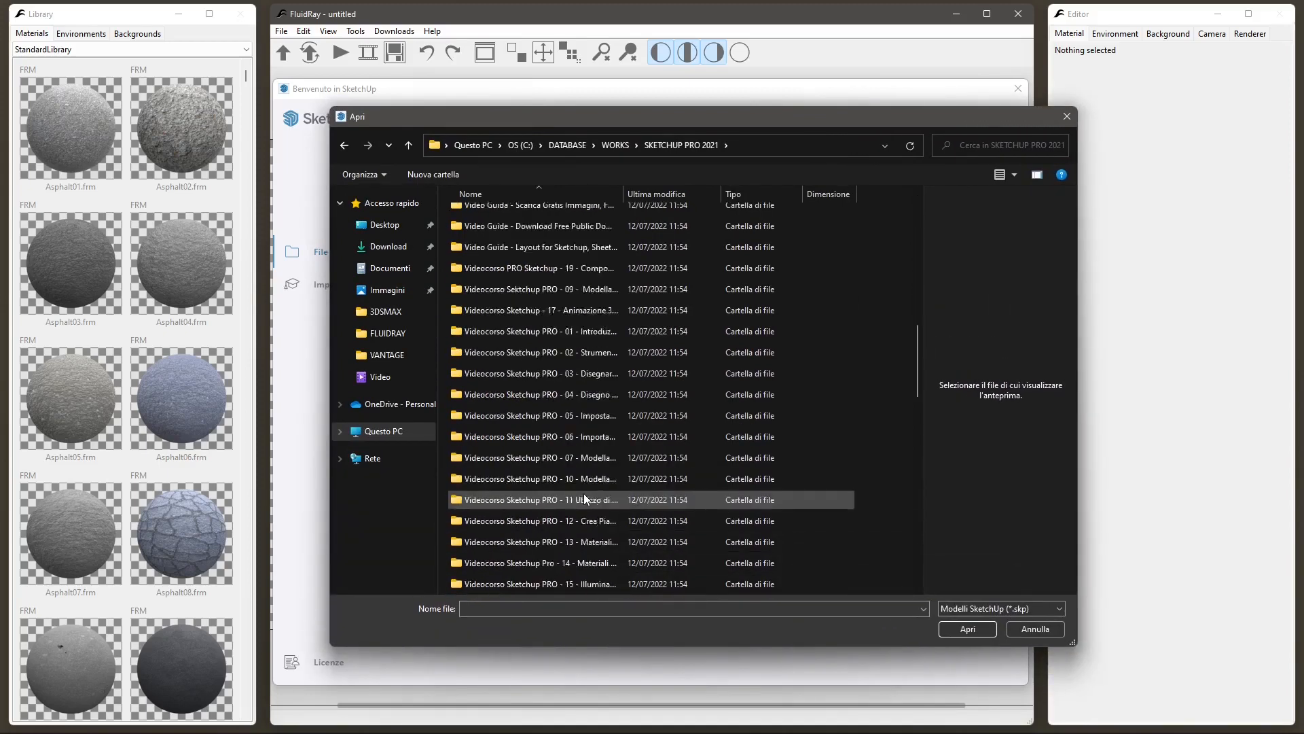
scroll(584, 500, "down", 10)
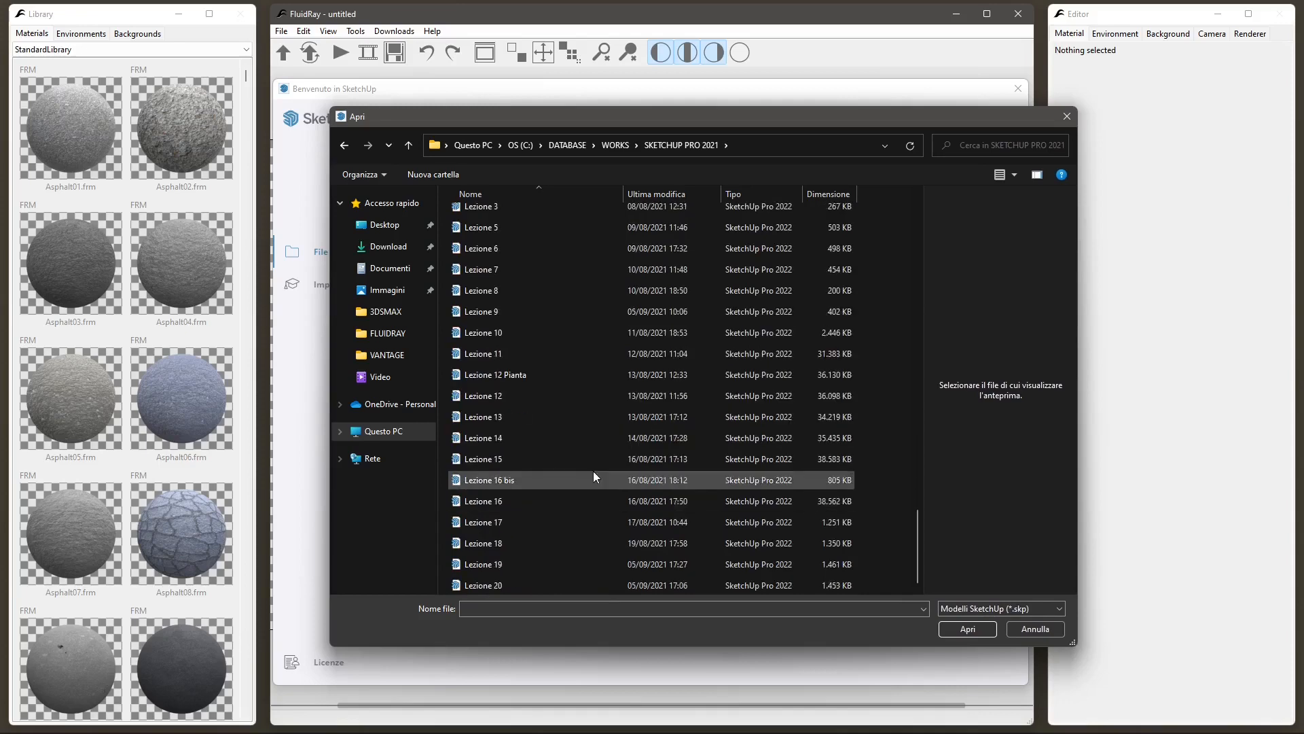
scroll(582, 438, "up", 10)
scroll(582, 442, "up", 1)
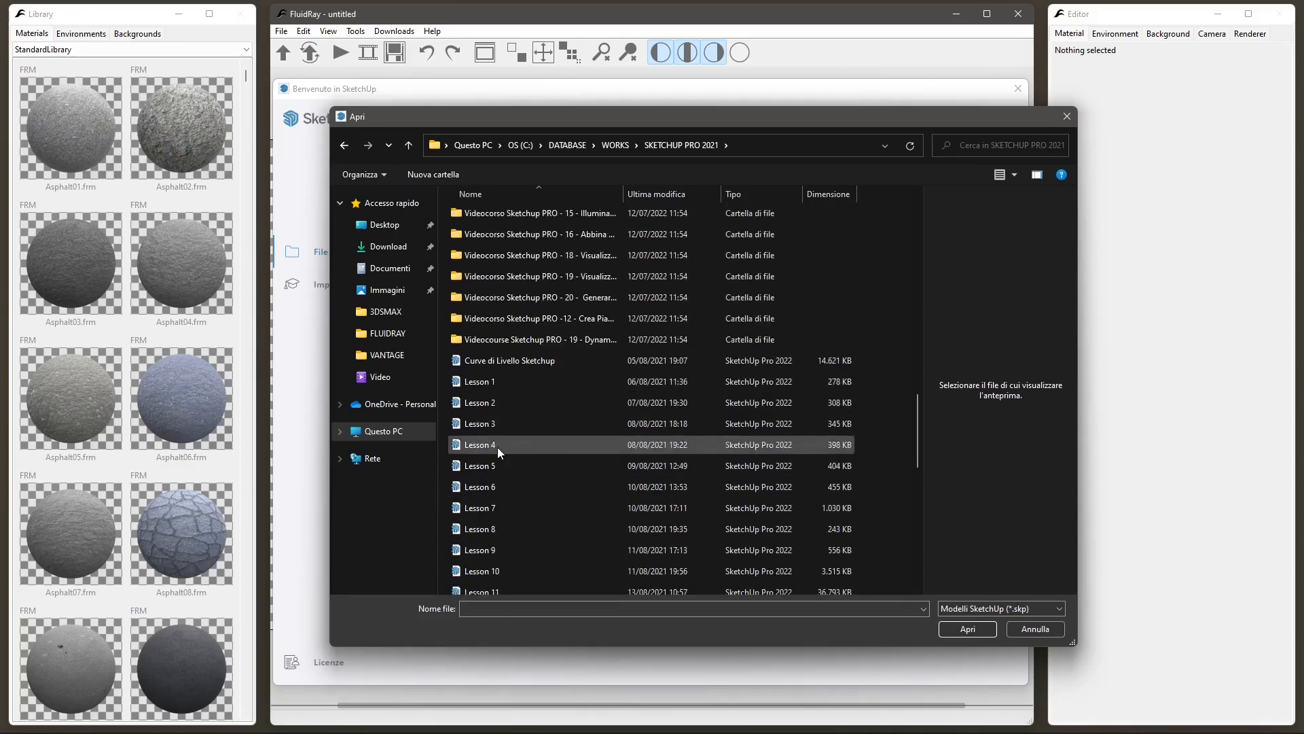
left_click(709, 456)
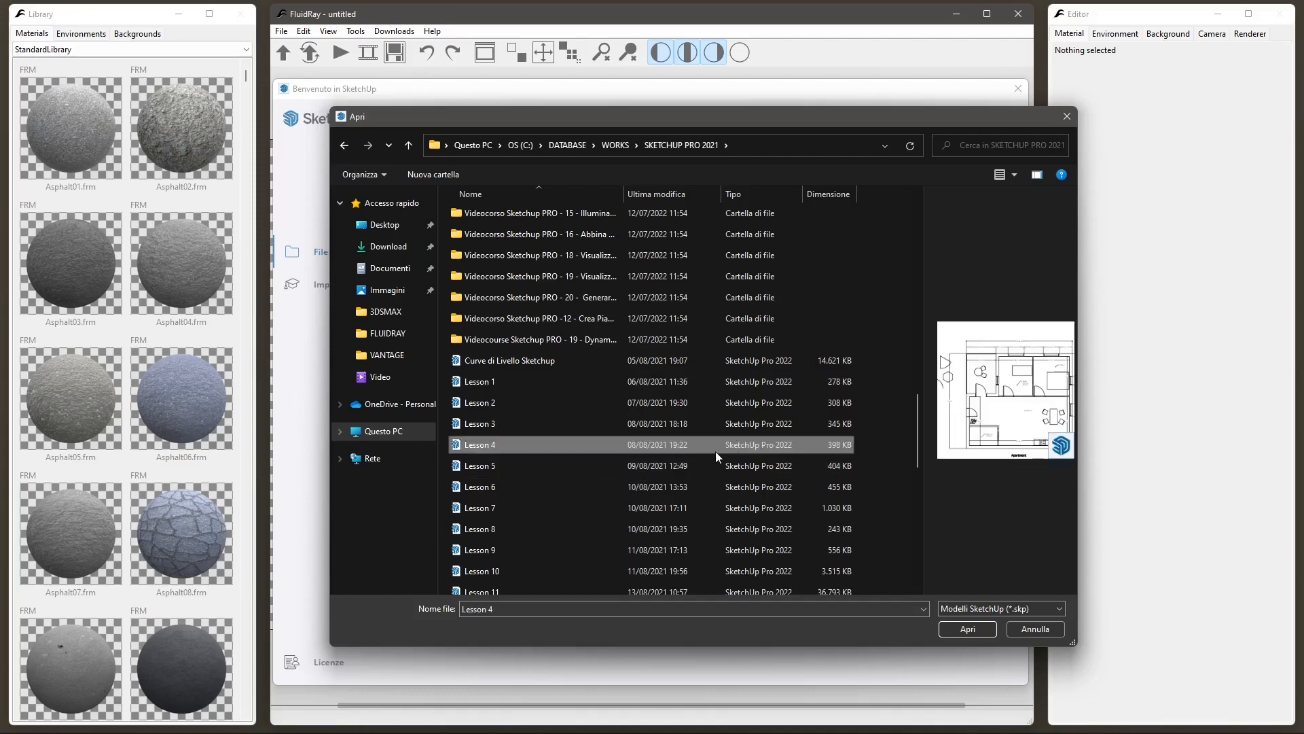
key("Down")
key("Down")
key("Down")
key("Down")
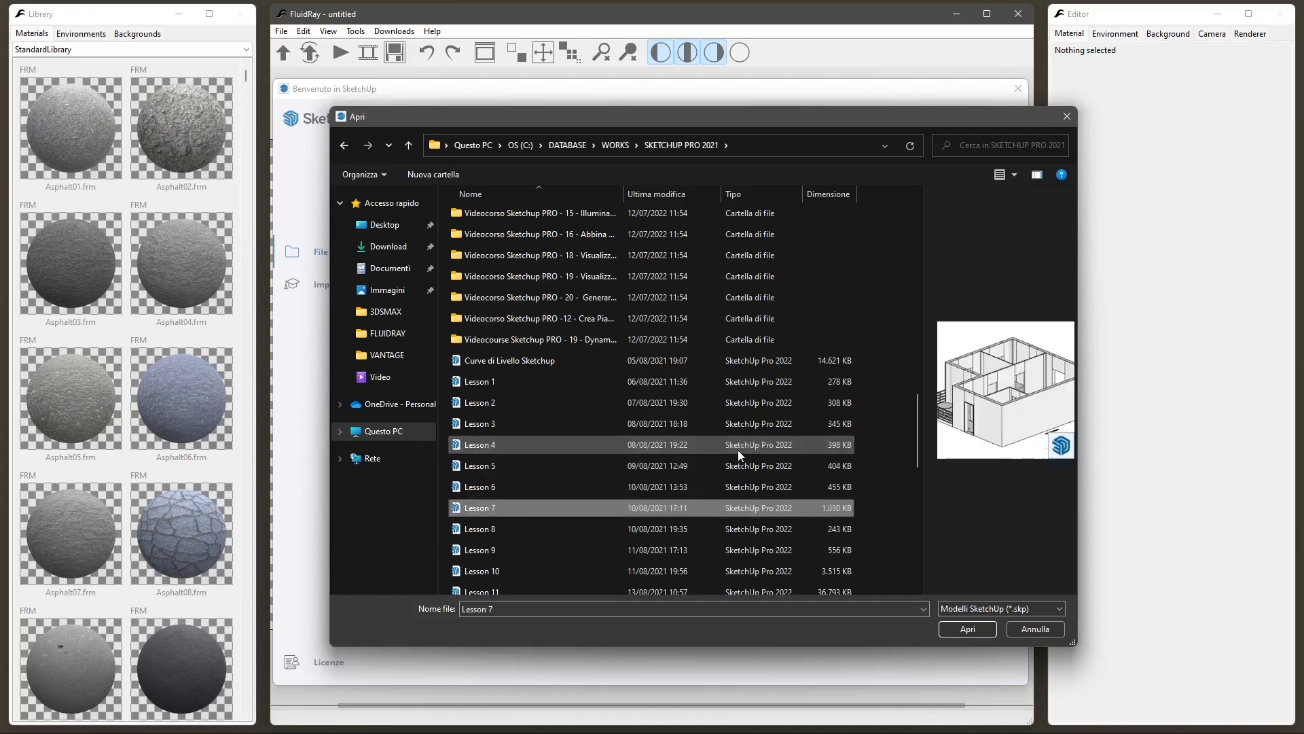
key("Down")
key("Down")
key("Down")
key("Down")
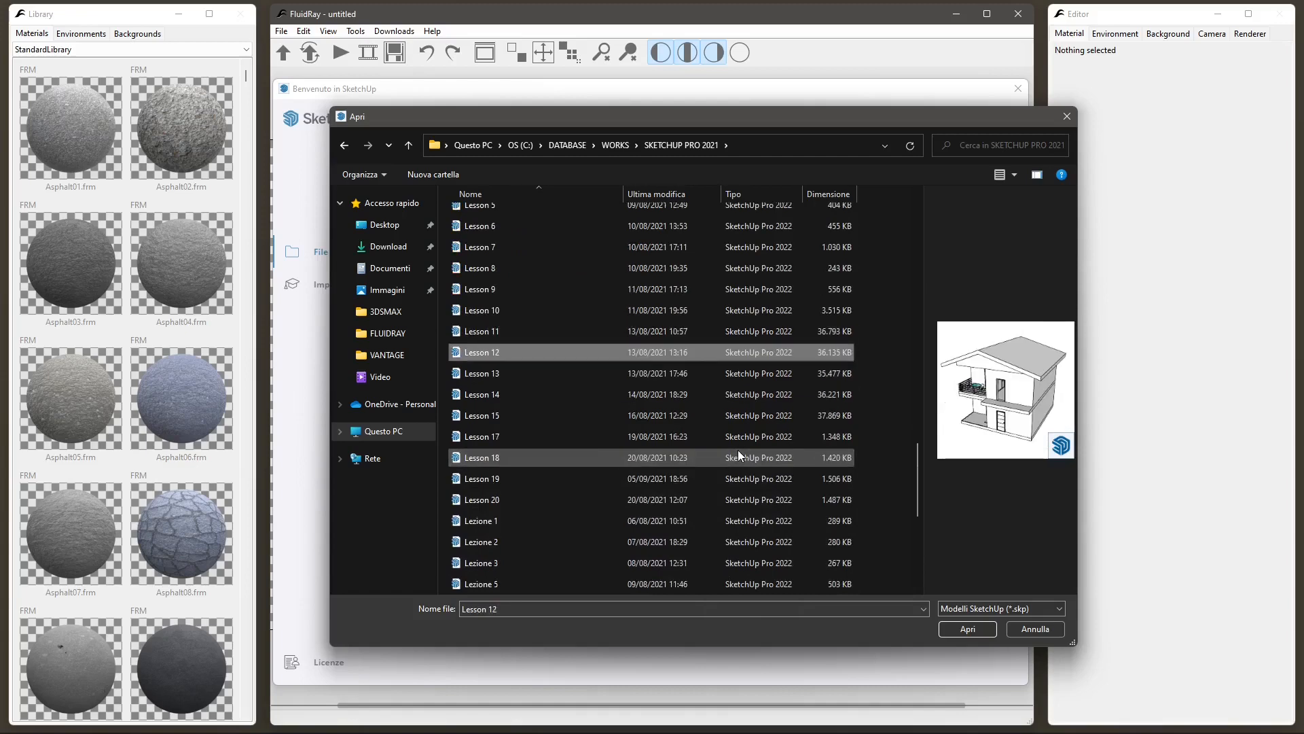
key("Down")
Preview the Lezione models in the folder from Lezione 16 to Lezione 20 and open Lezione 18.
scroll(738, 455, "down", 6)
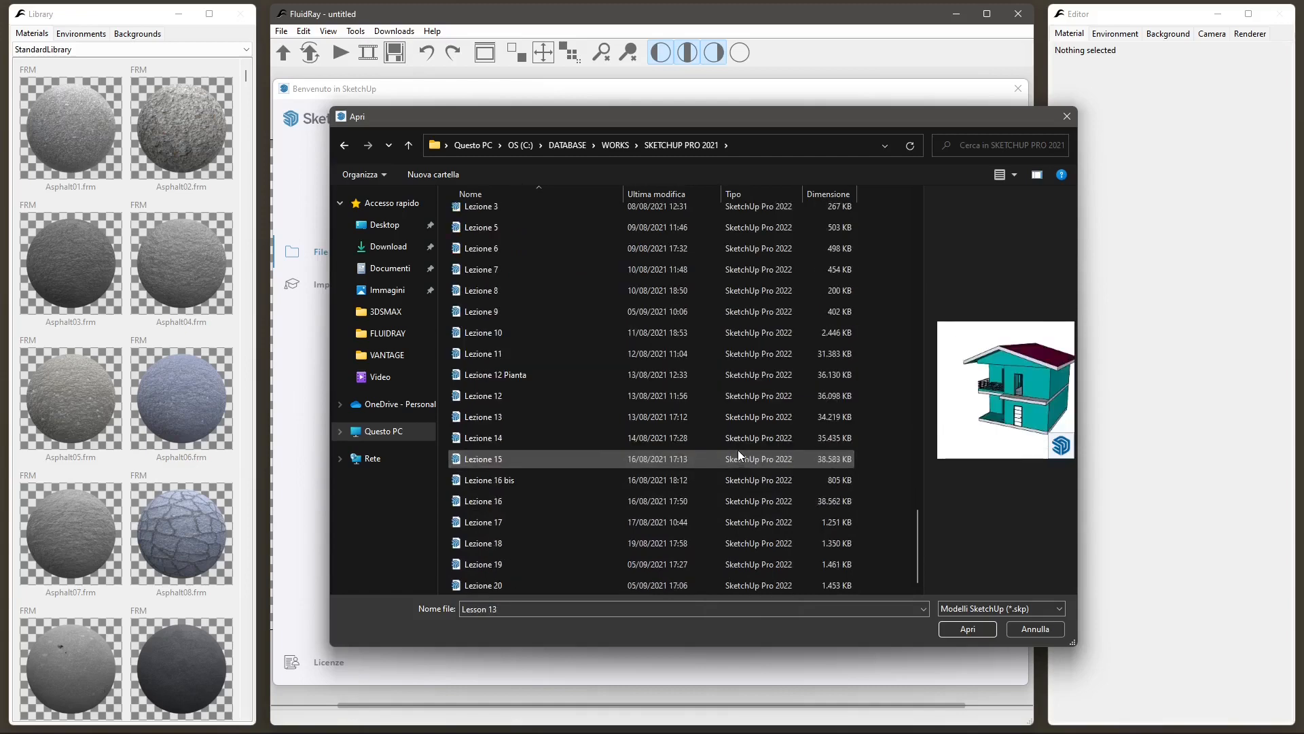
left_click(719, 506)
key("Down")
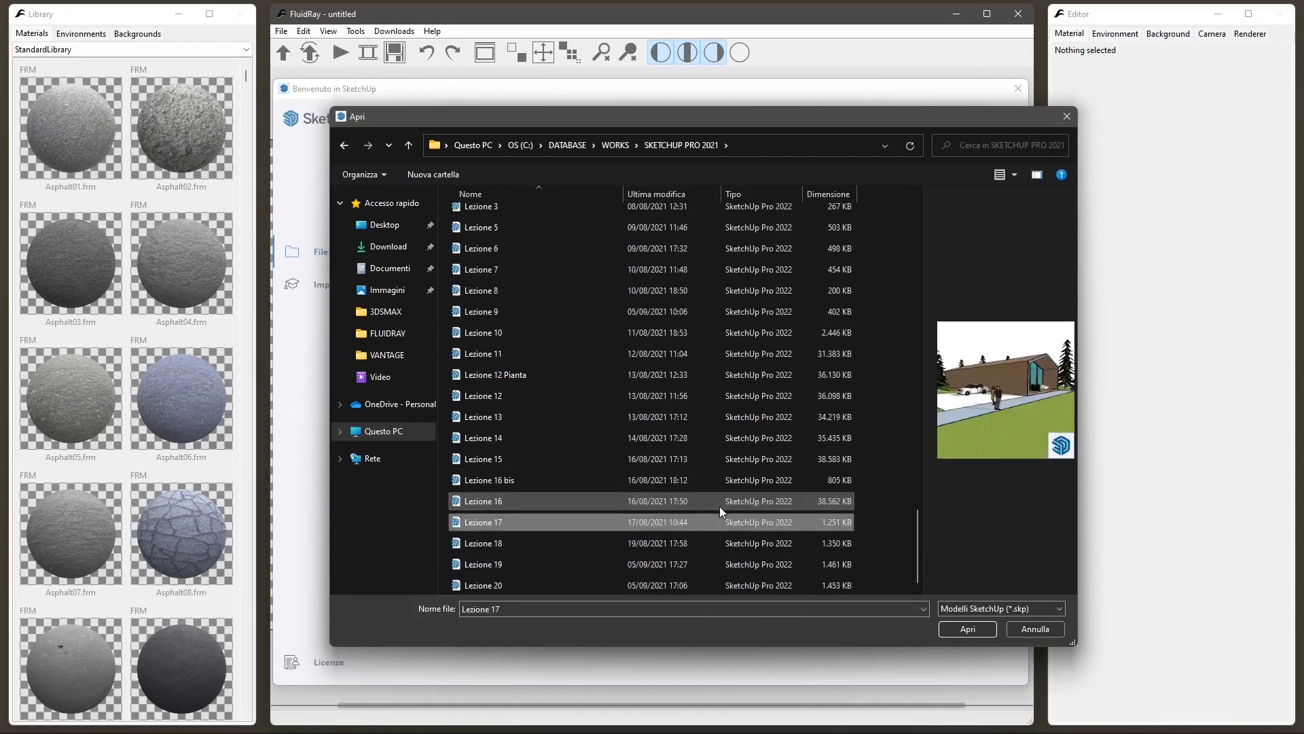
key("Down")
key("Down")
key("Down")
key("Up")
key("Up")
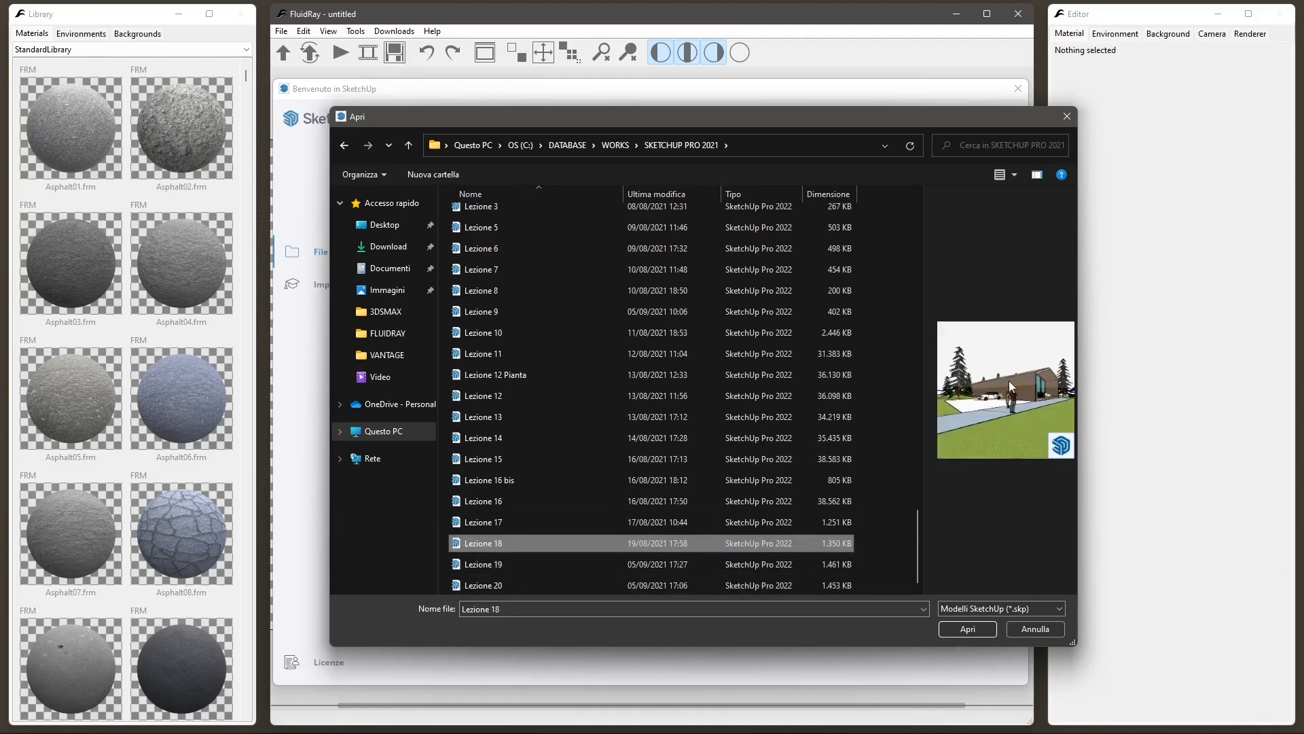
left_click(964, 628)
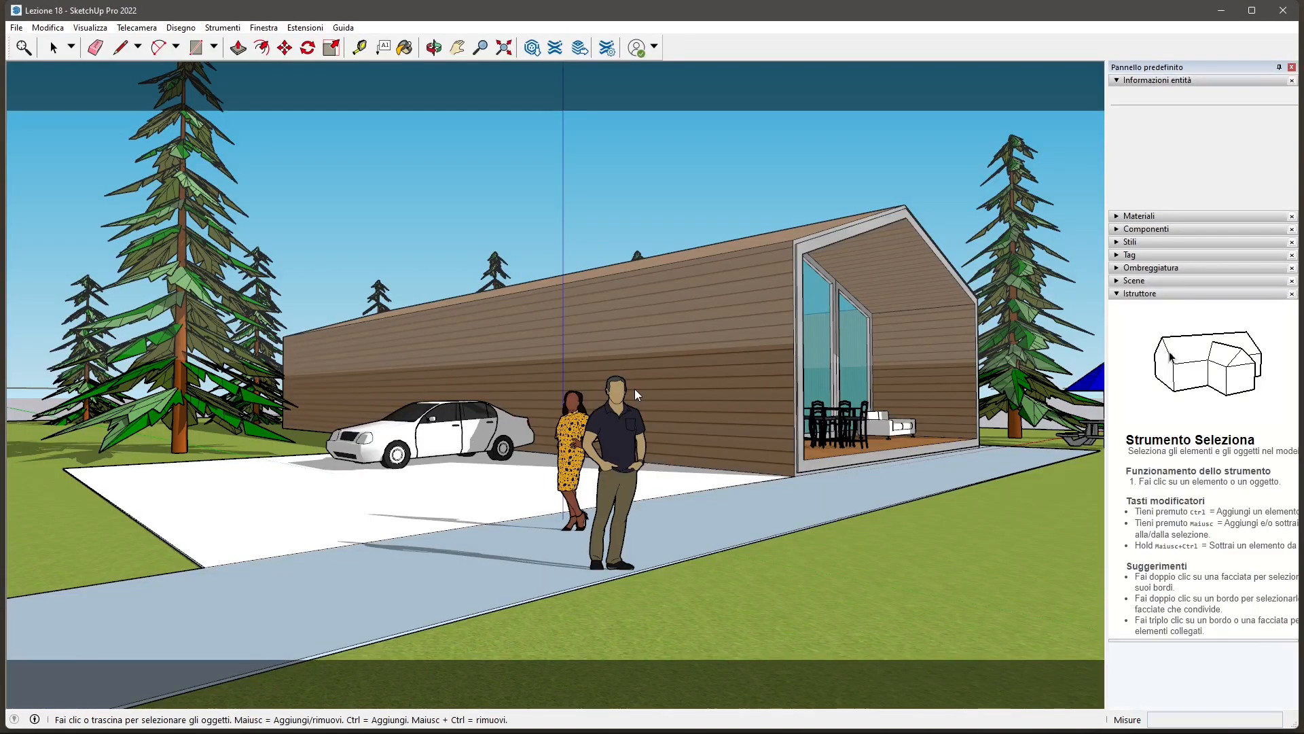
Examine the house's glazed front, the parking area and the surrounding trees in the opened SketchUp model.
middle_click_drag(732, 368, 303, 405)
scroll(460, 445, "down", 5)
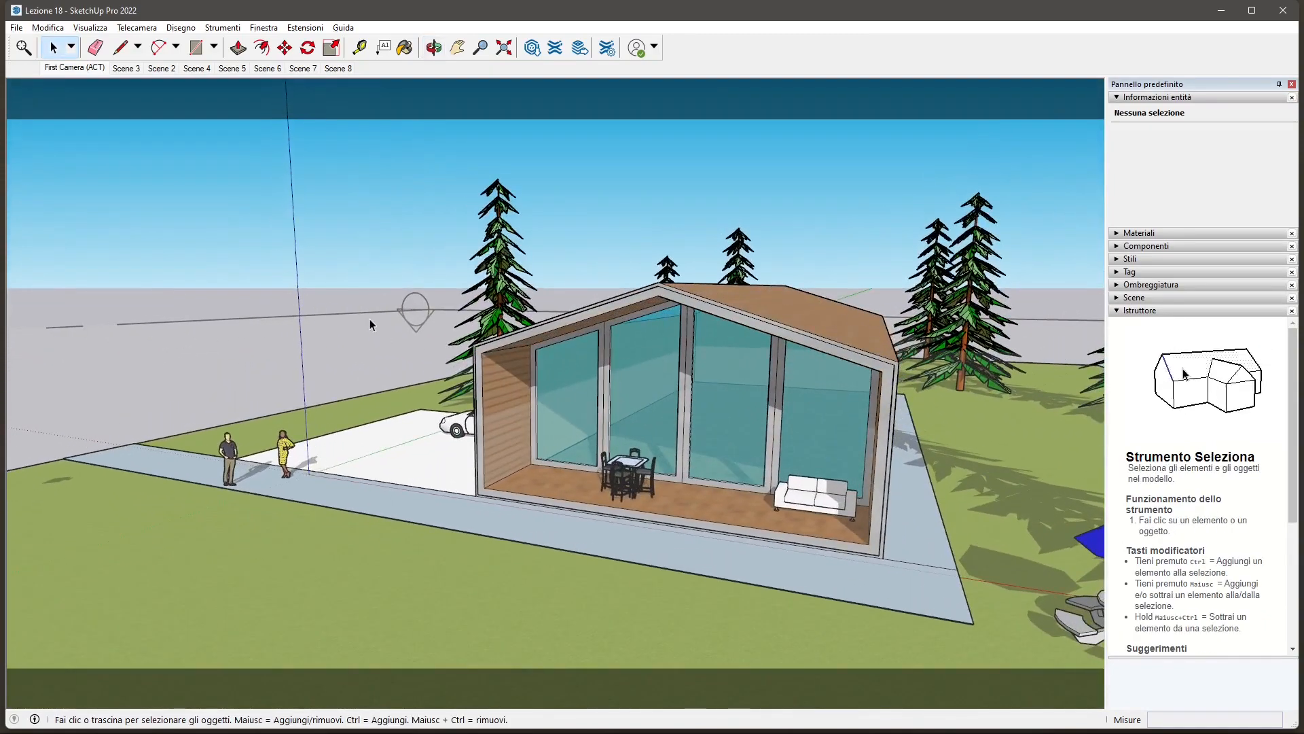
scroll(370, 319, "down", 5)
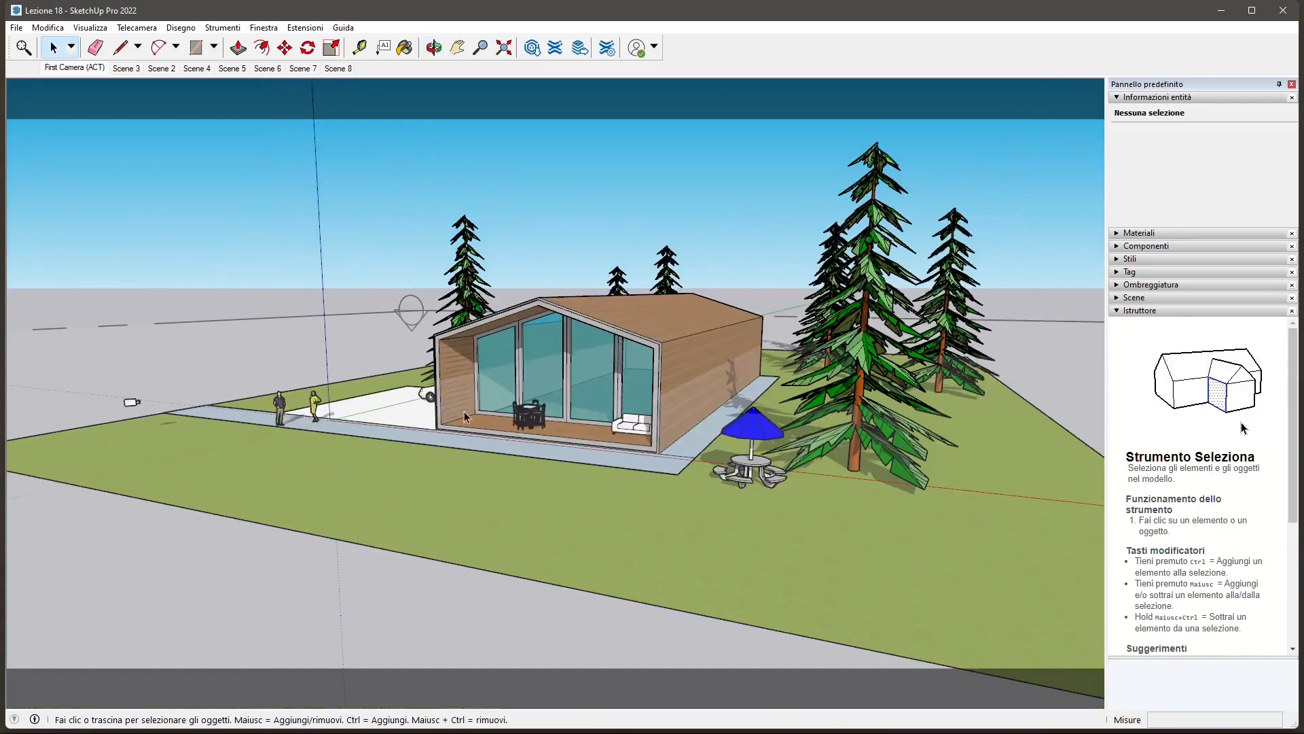
scroll(499, 442, "up", 3)
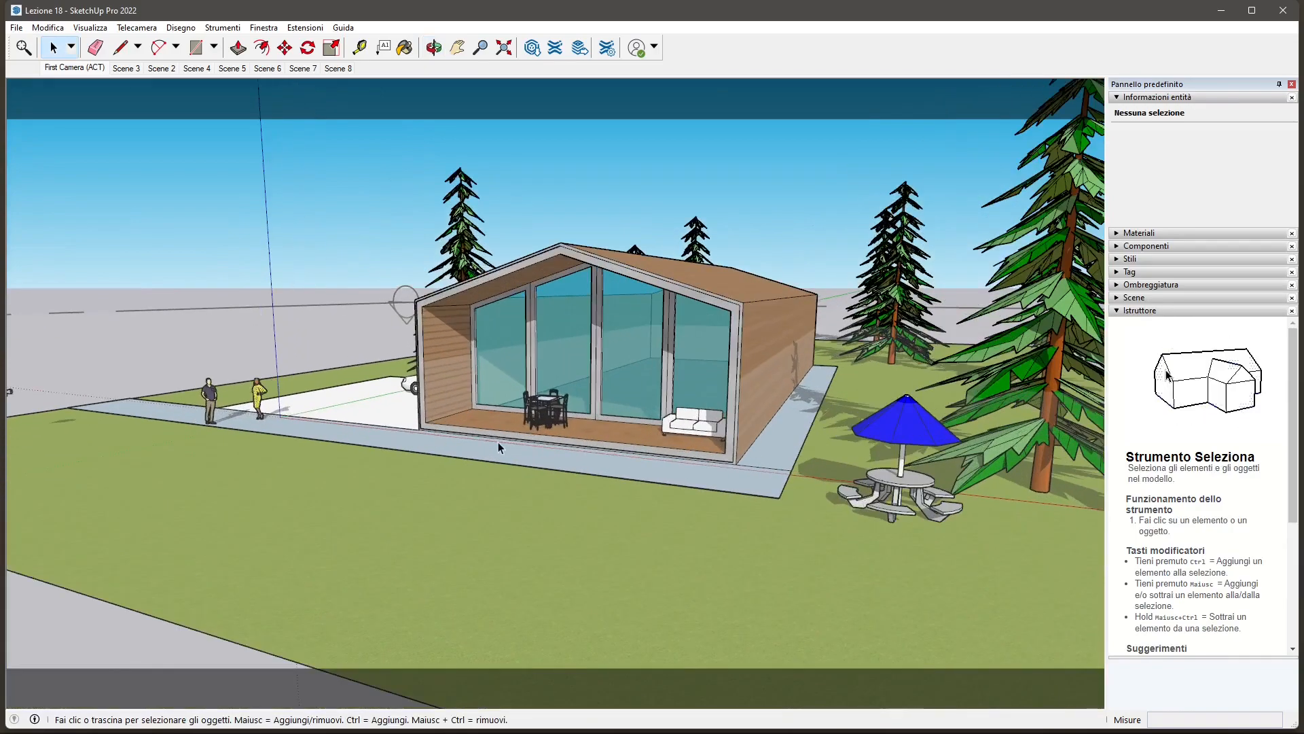
middle_click_drag(499, 443, 717, 450)
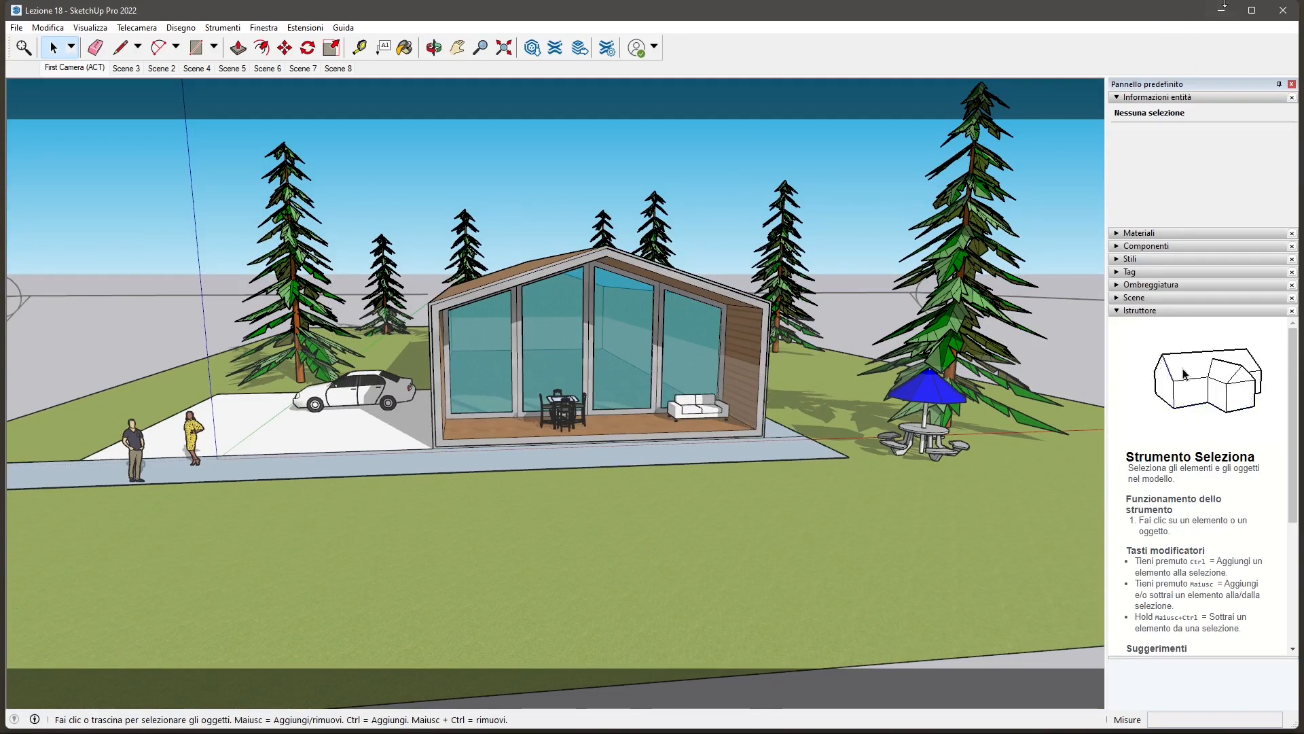
Move the SketchUp window down out of the way, switch to FluidRay and review its file and model import commands.
mouse_move(1051, 14)
left_mouse_down()
mouse_move(1026, 227)
mouse_move(1045, 709)
left_mouse_up()
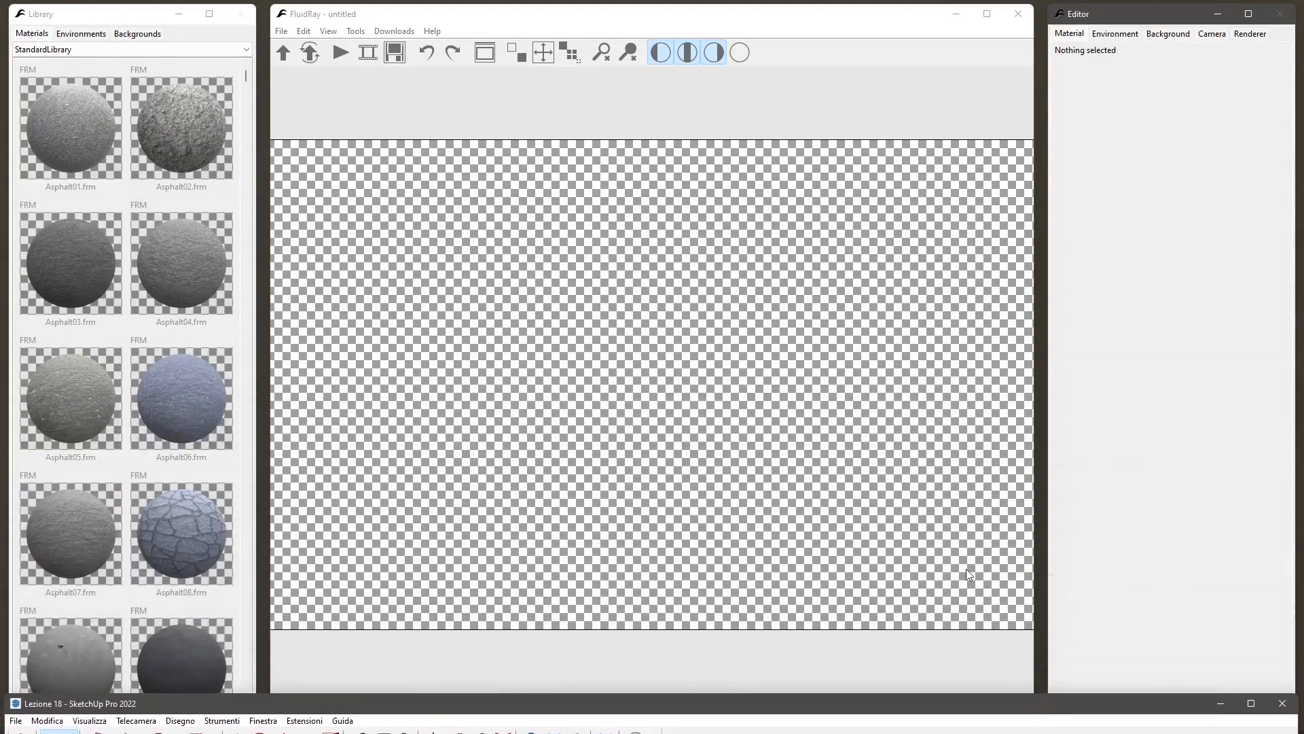
left_click(579, 25)
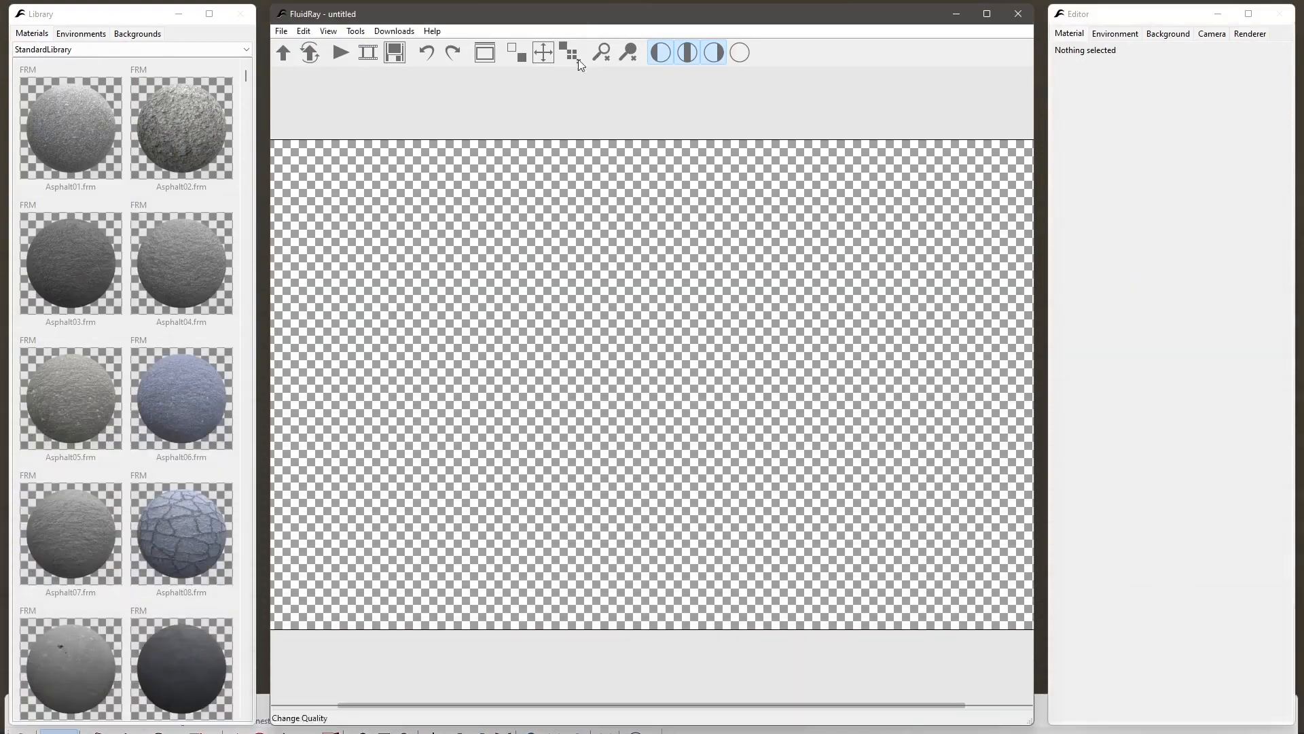
left_click(281, 32)
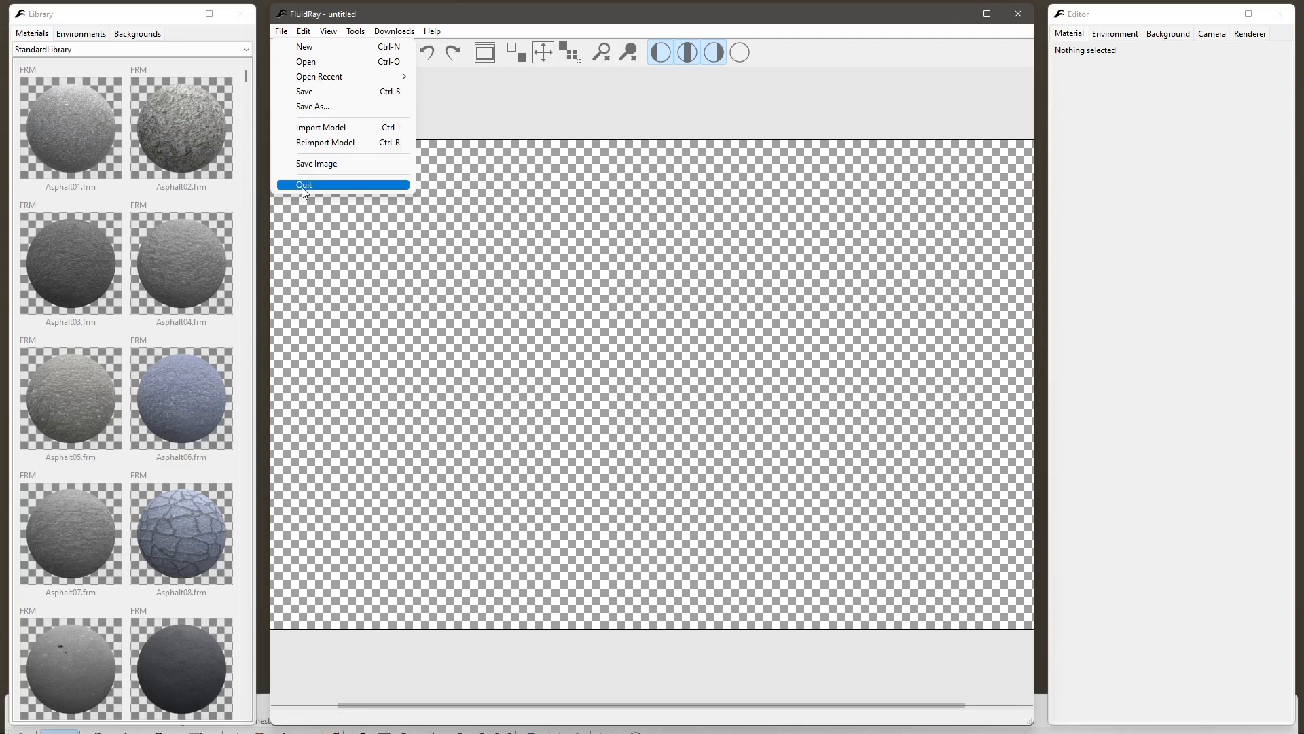
left_click(474, 106)
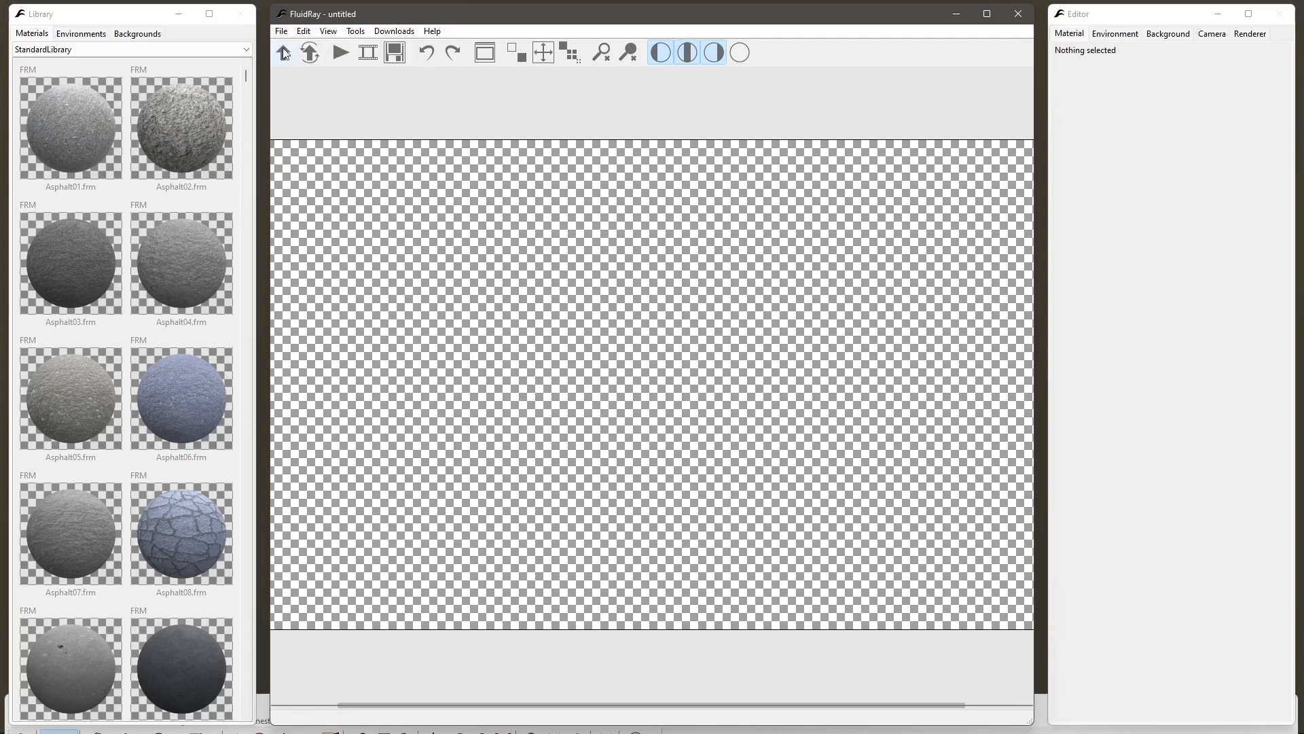
left_click(281, 32)
left_click(492, 109)
Start importing a model, shift the import dialog slightly and go to the WORKS\SKETCHUP PRO 2021 folder.
left_click(284, 55)
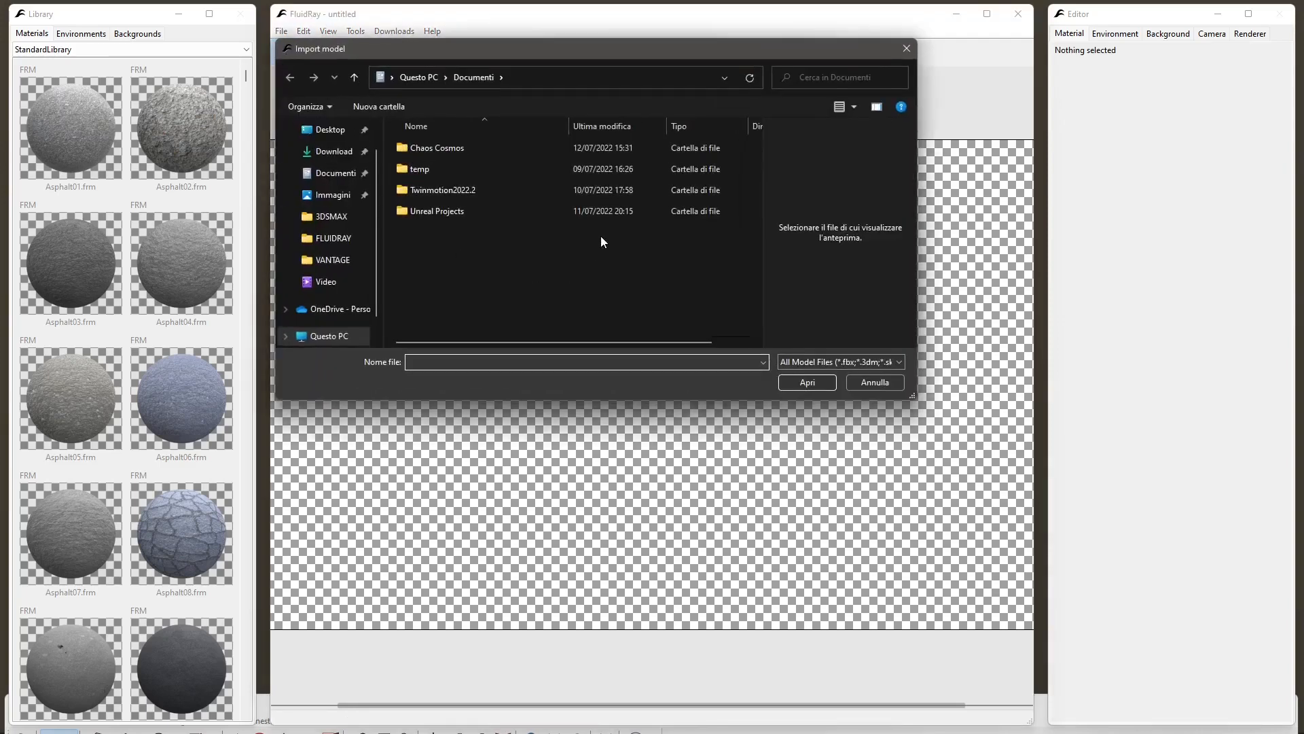
mouse_move(324, 48)
left_mouse_down()
mouse_move(329, 122)
mouse_move(332, 72)
left_mouse_up()
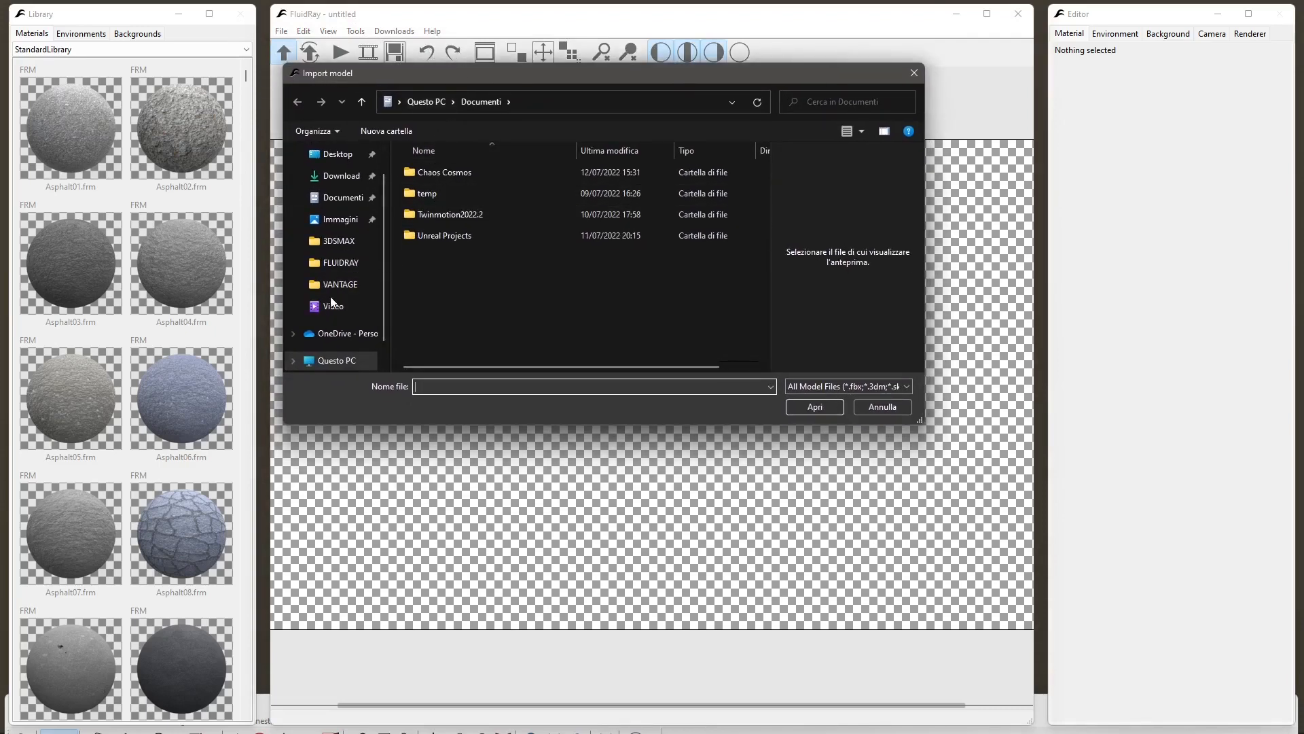
left_click(338, 243)
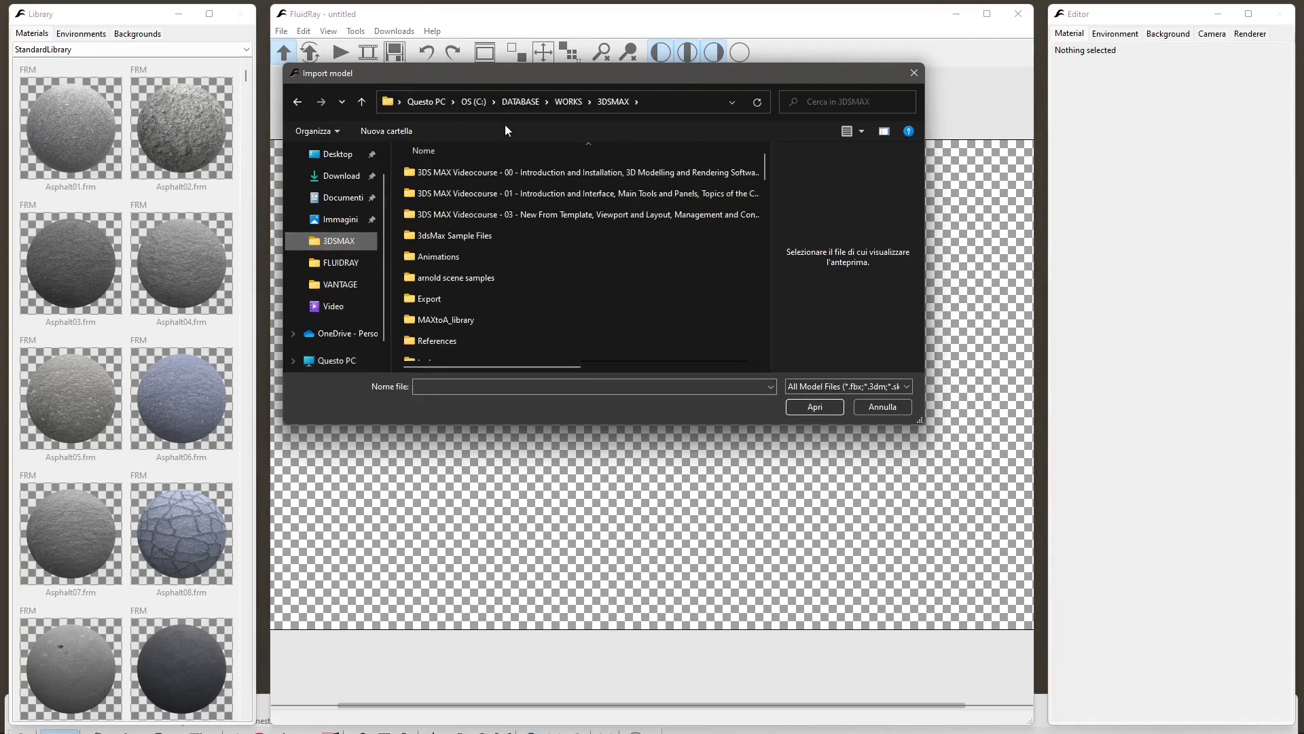
left_click(567, 102)
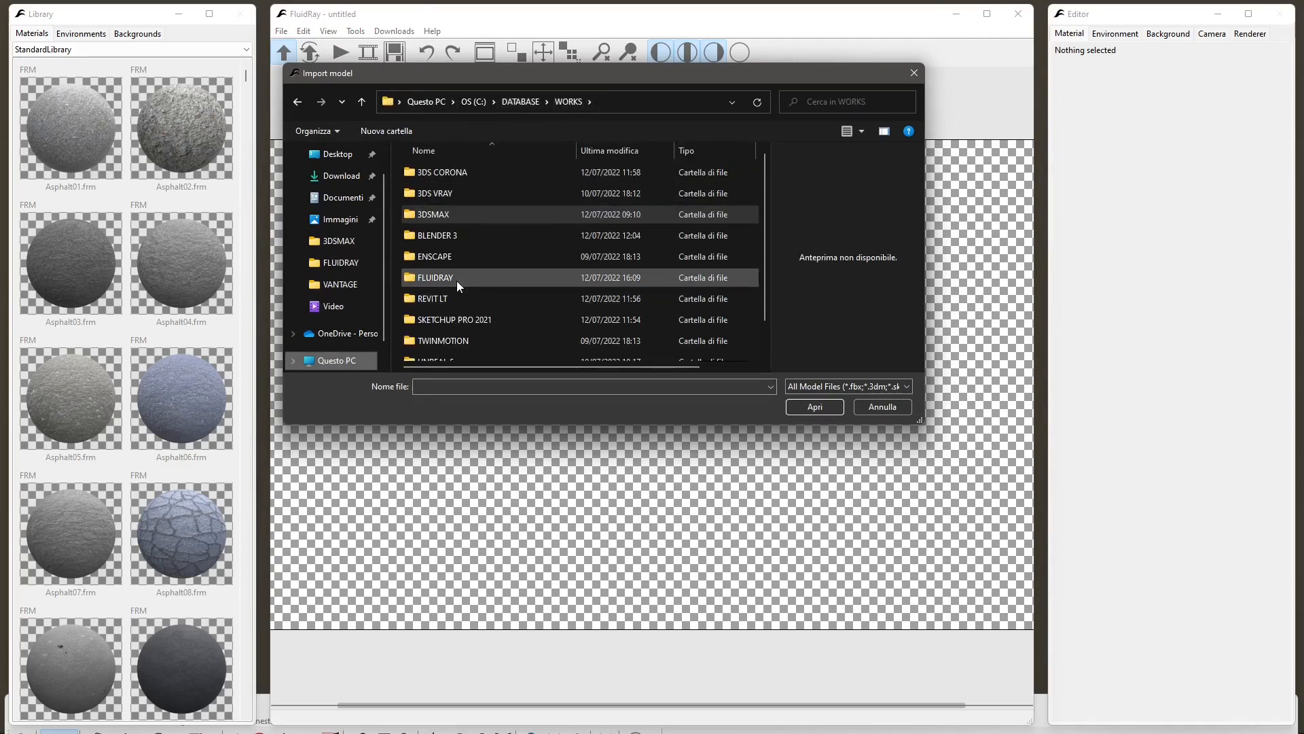
double_click(460, 319)
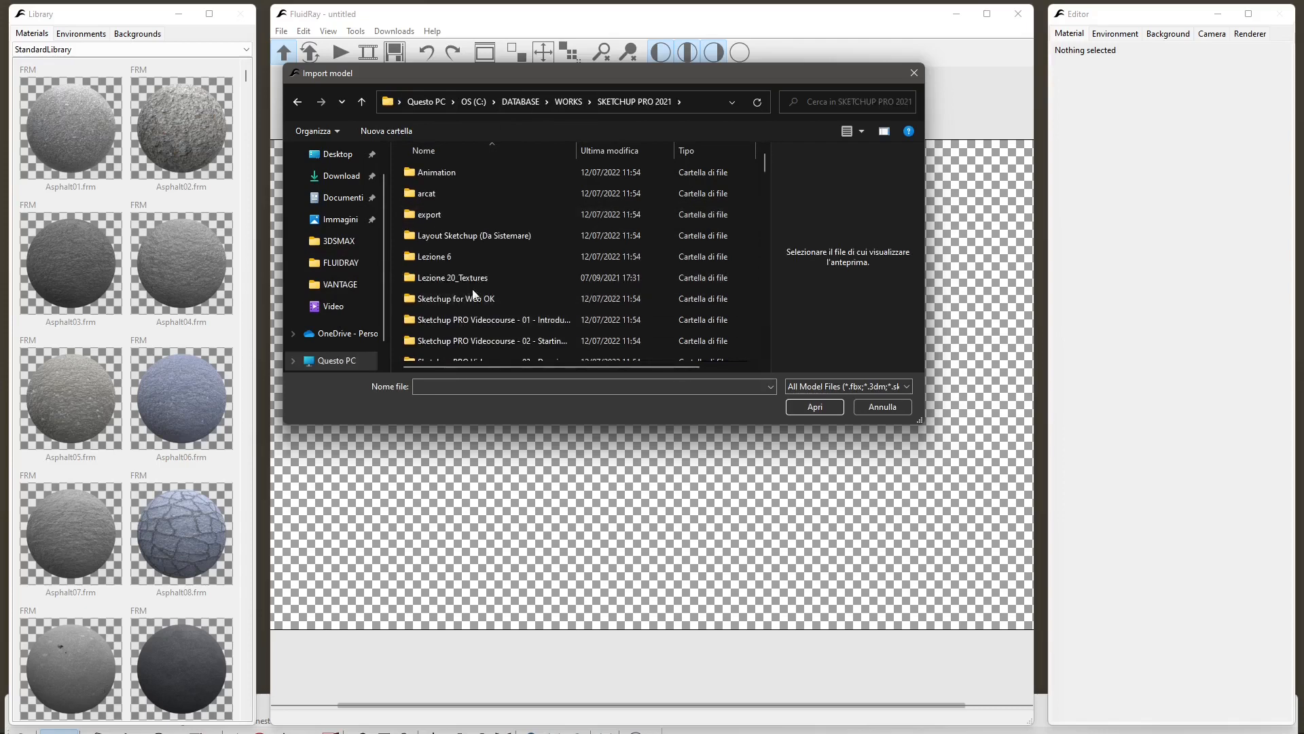
Import the Lezione 18 SketchUp model into the untitled FluidRay scene.
scroll(472, 288, "down", 4)
scroll(472, 288, "down", 5)
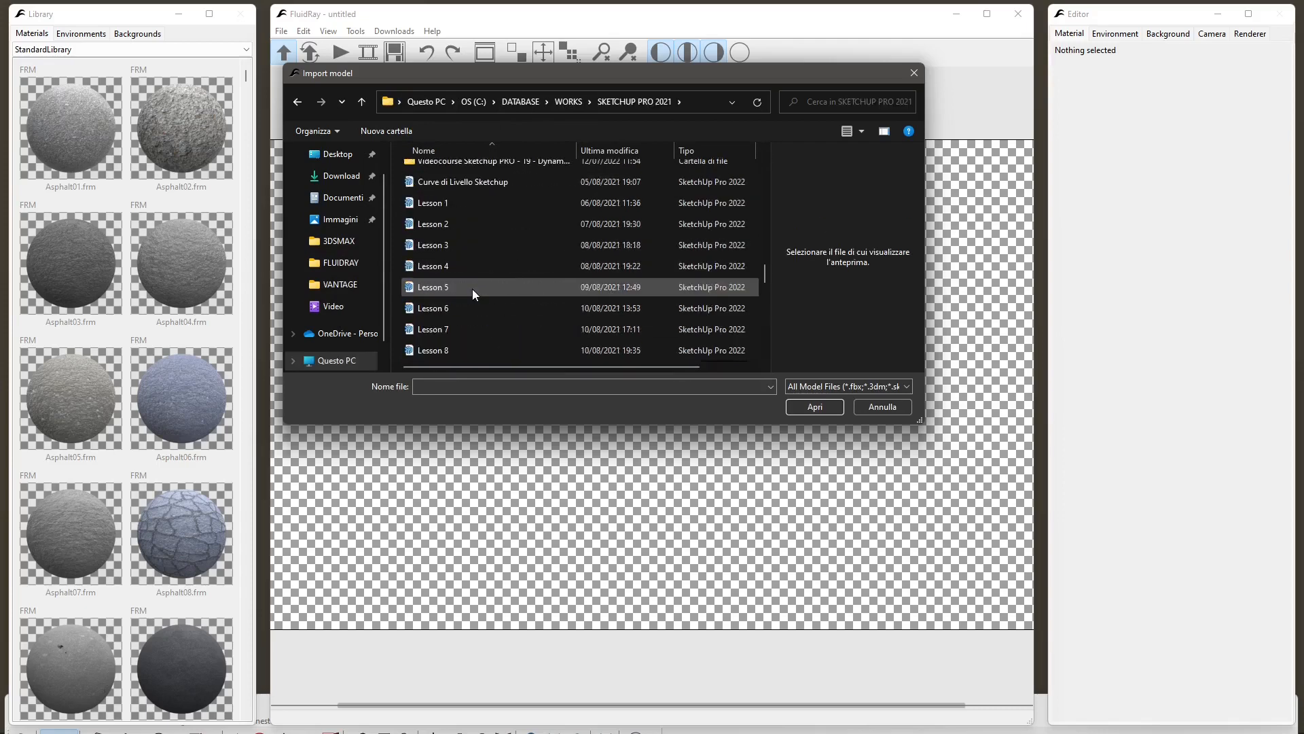
scroll(472, 288, "down", 3)
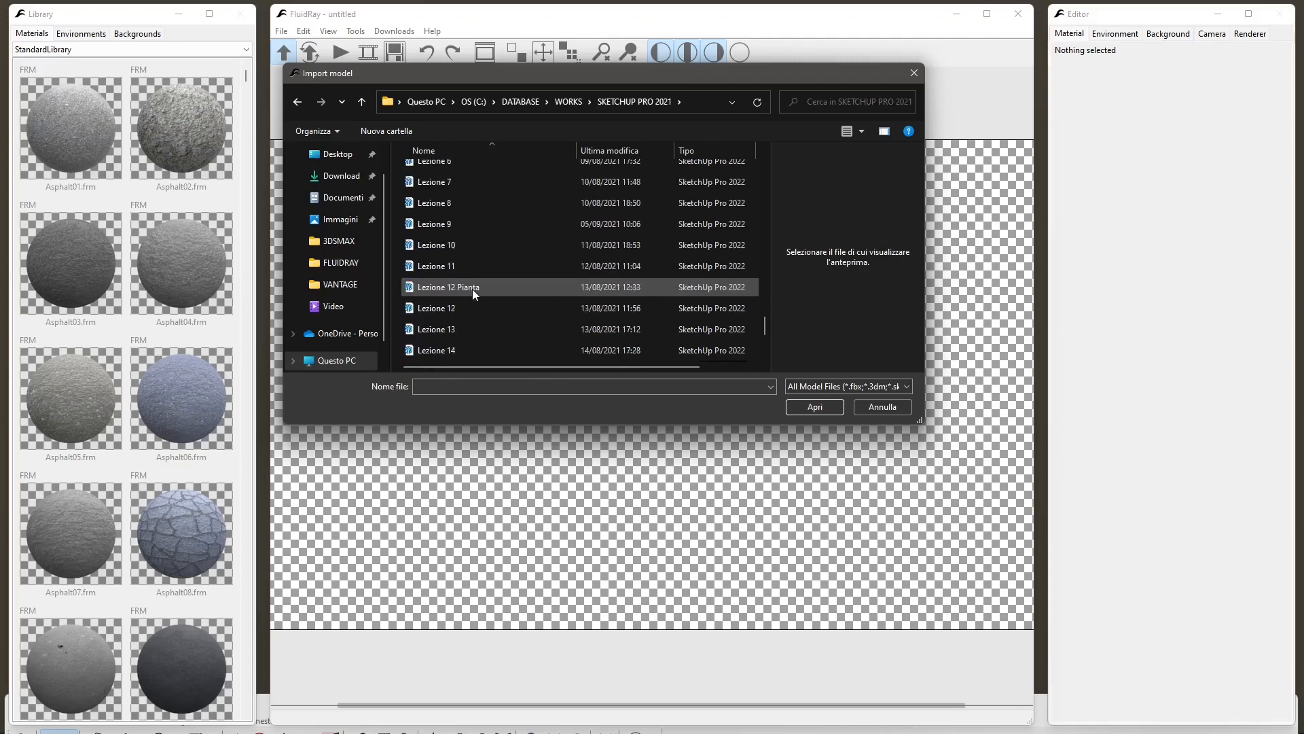
scroll(454, 315, "down", 2)
left_click(454, 314)
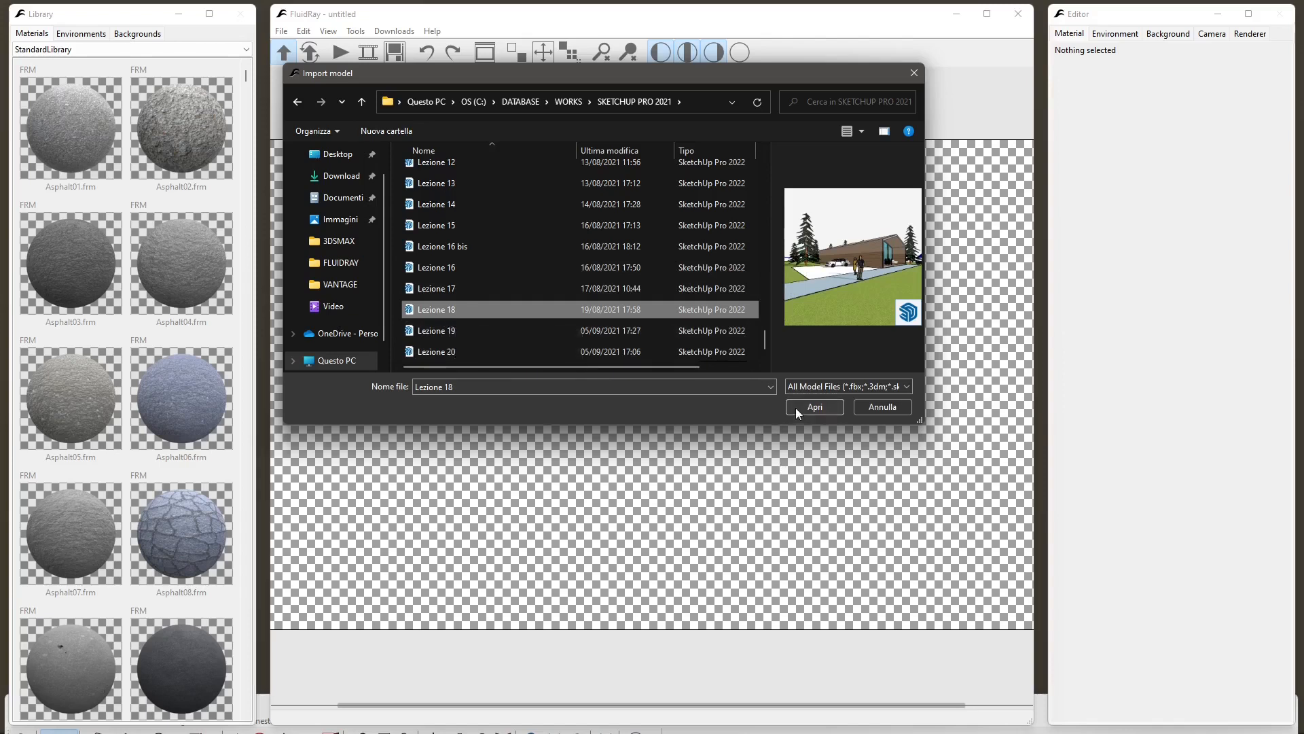
left_click(815, 406)
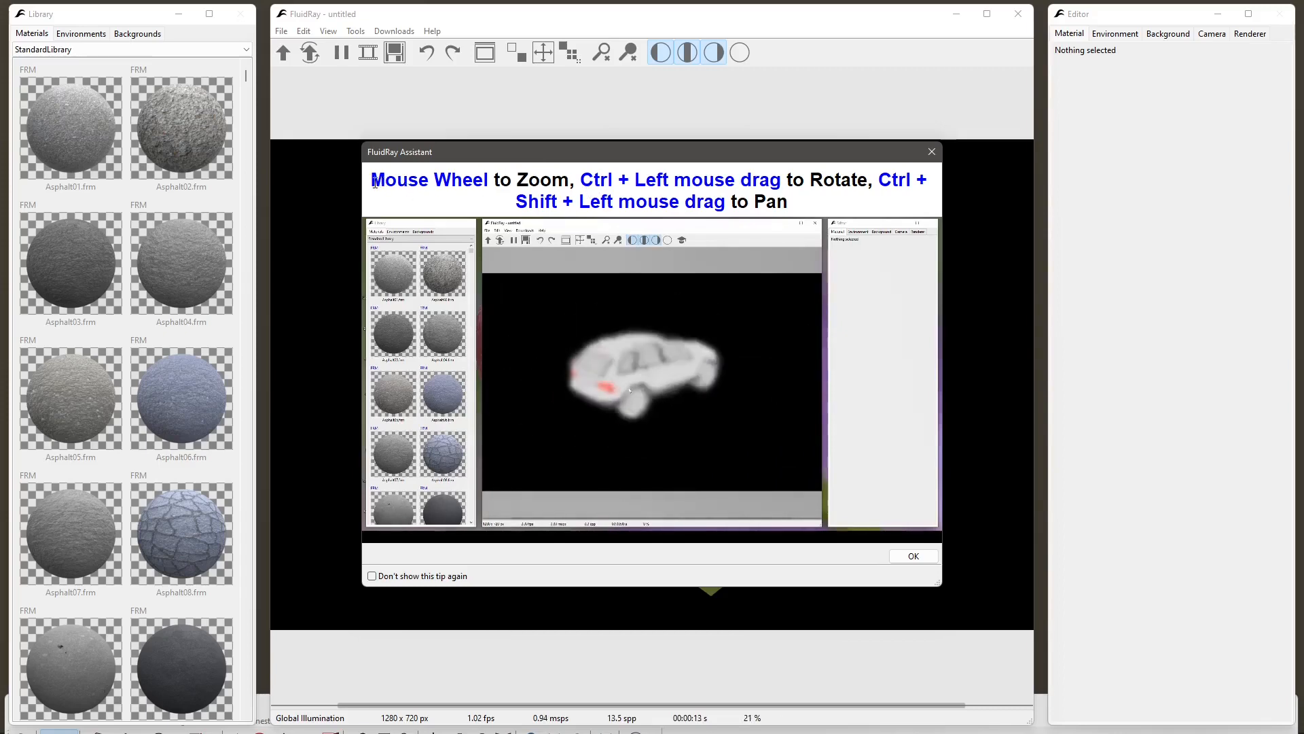
Read the assistant tip on zooming, rotating and panning, highlighting each instruction, and dismiss it.
left_click_drag(375, 184, 571, 186)
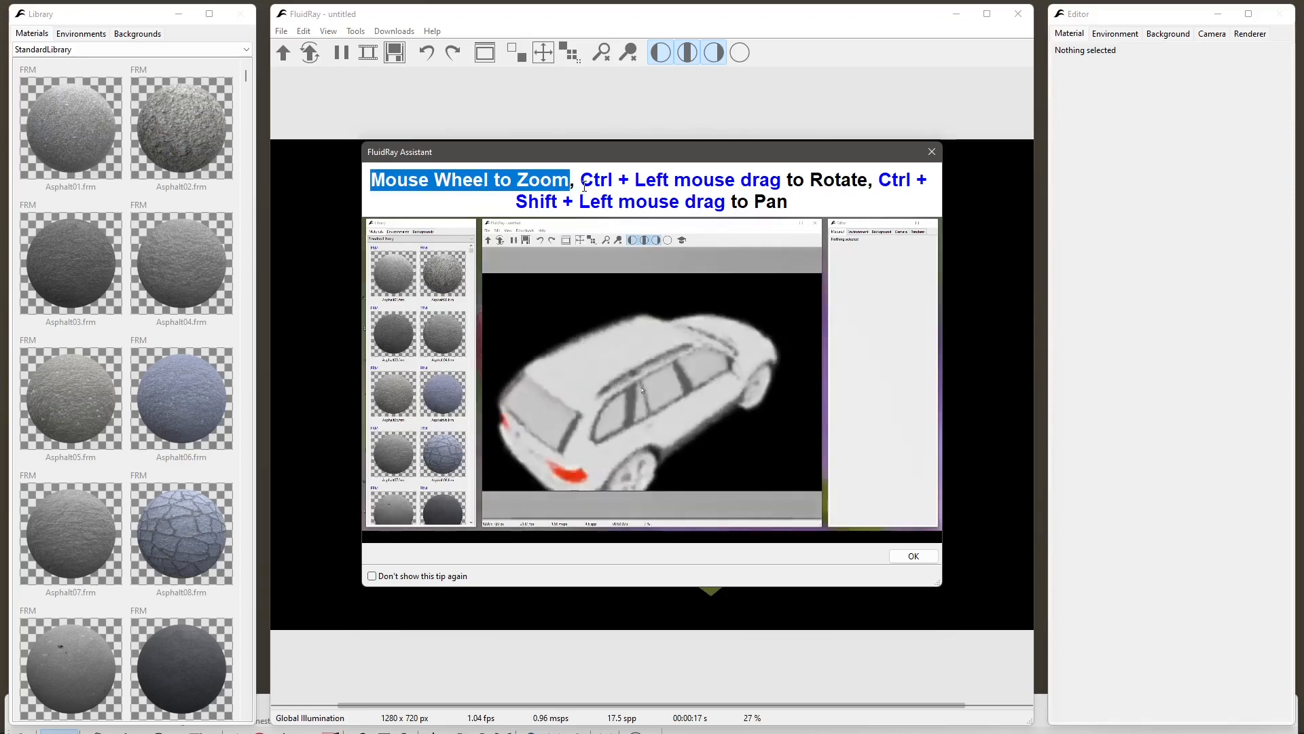
left_click(583, 184)
left_click_drag(583, 184, 779, 192)
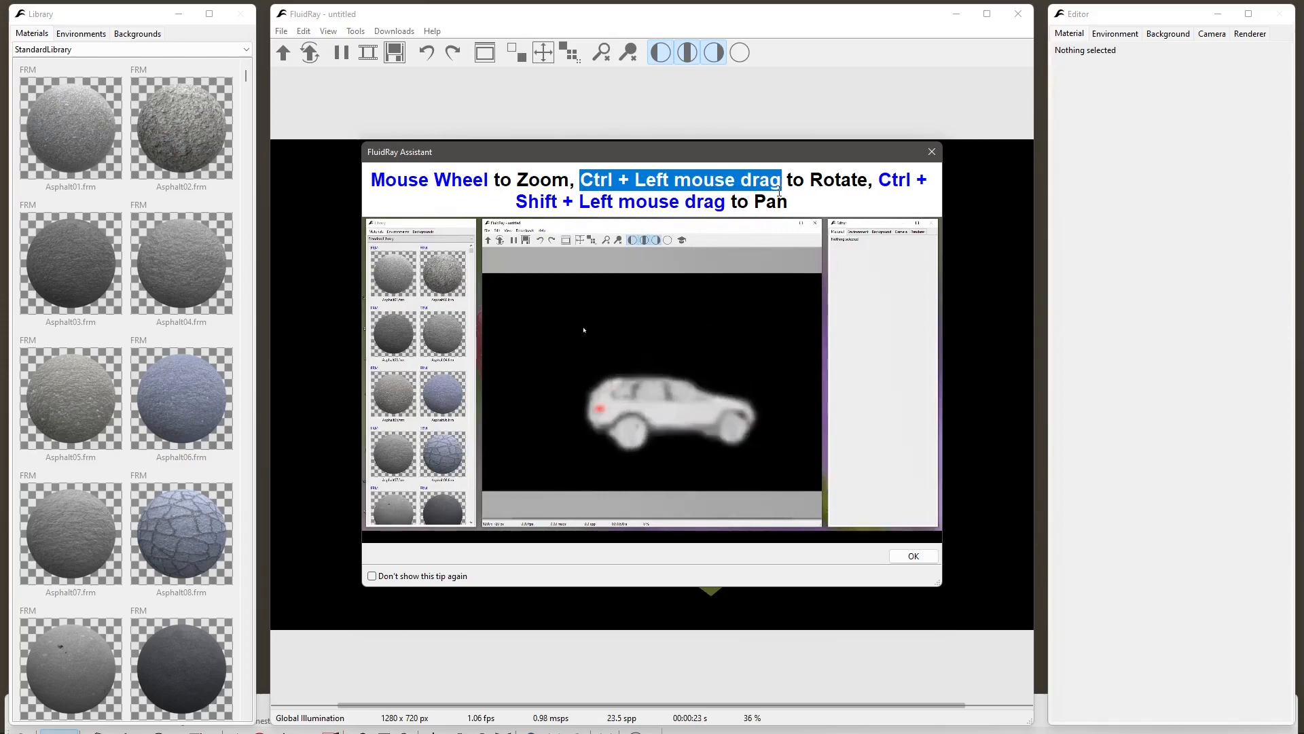
left_click(846, 179)
left_click_drag(877, 180, 779, 199)
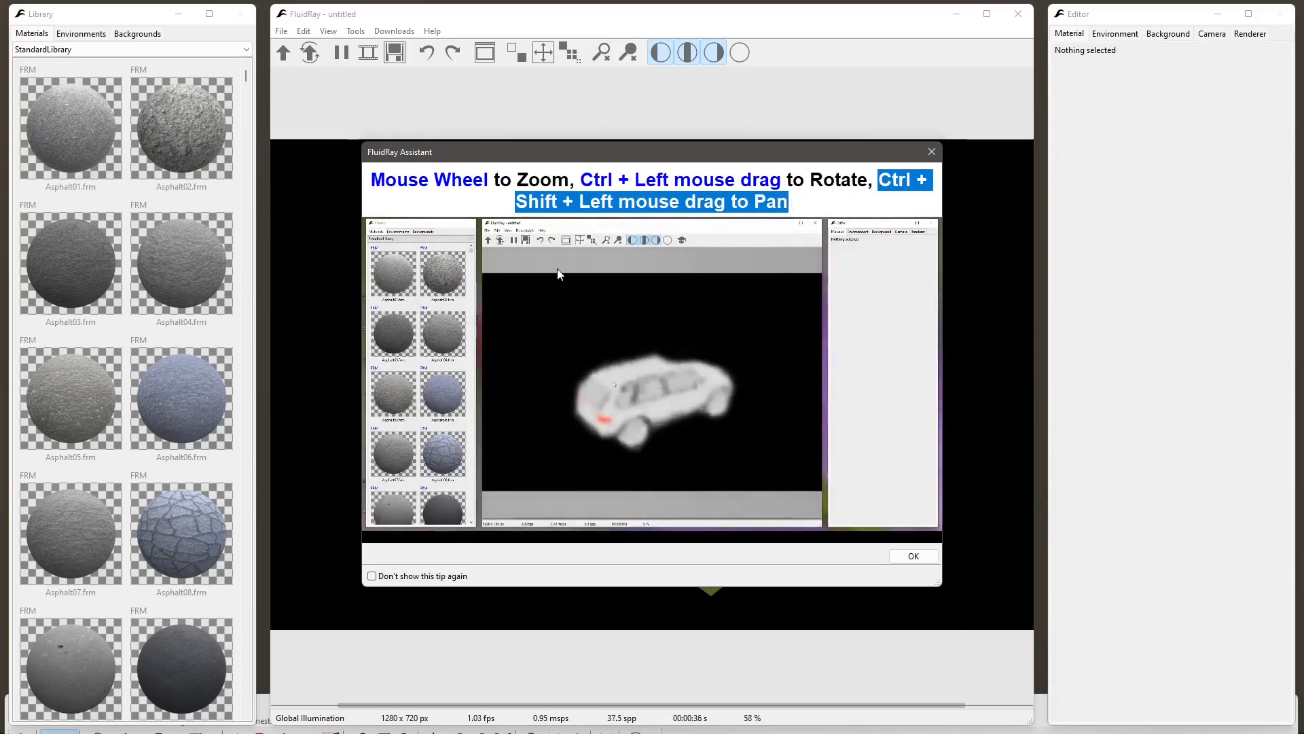
left_click(931, 152)
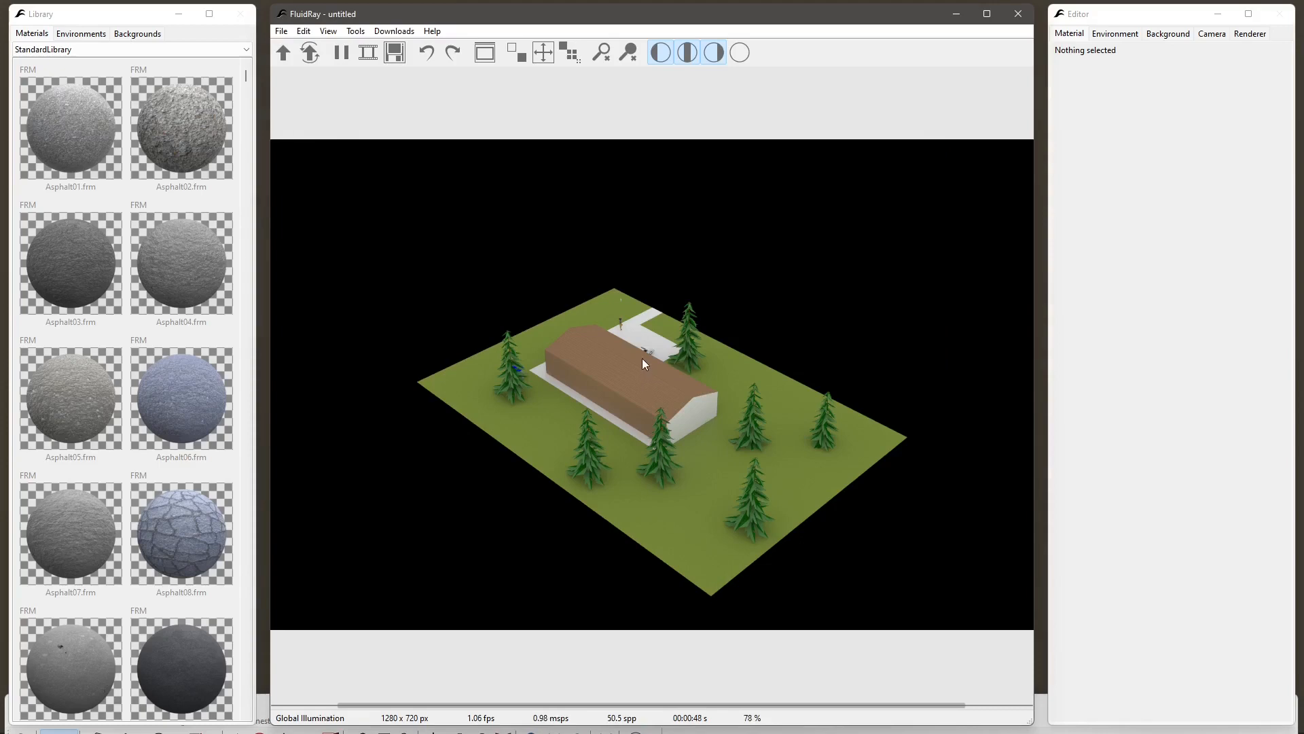
Examine the rendered house, its roof and the car on the driveway at different zoom levels.
scroll(641, 349, "up", 5)
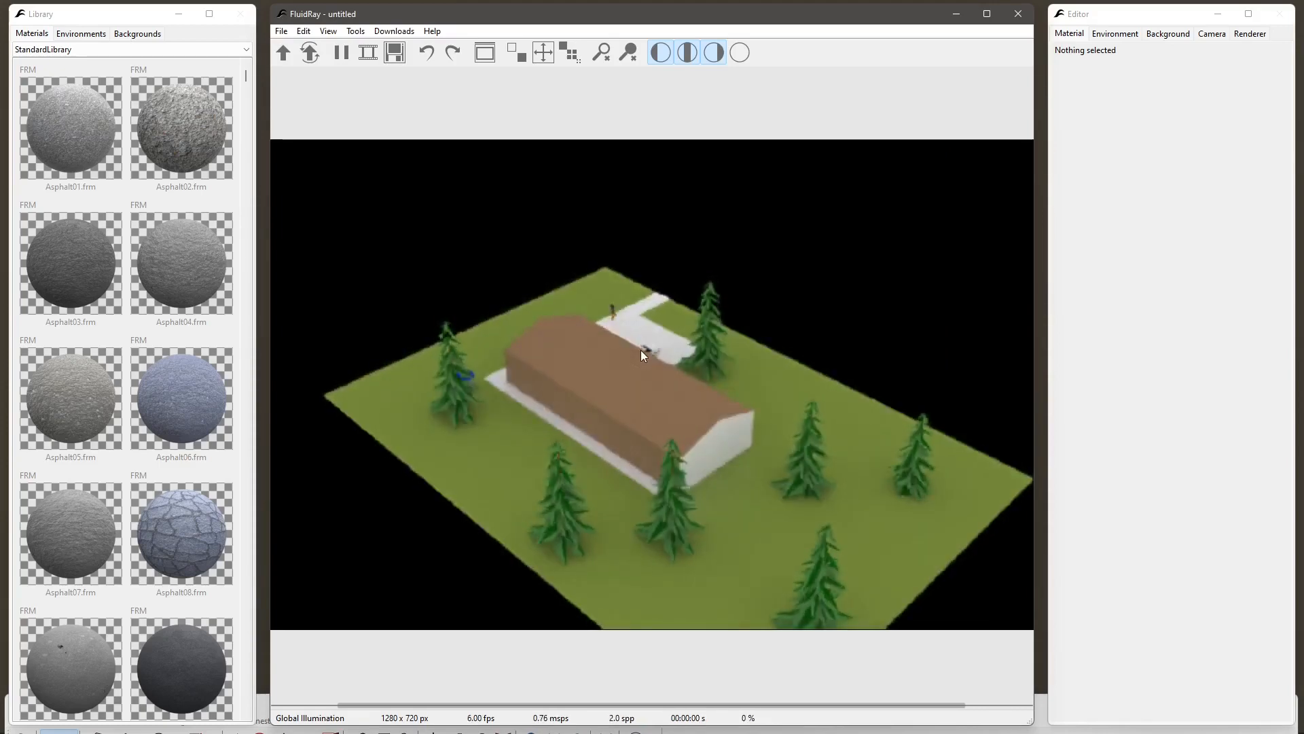
scroll(654, 348, "up", 2)
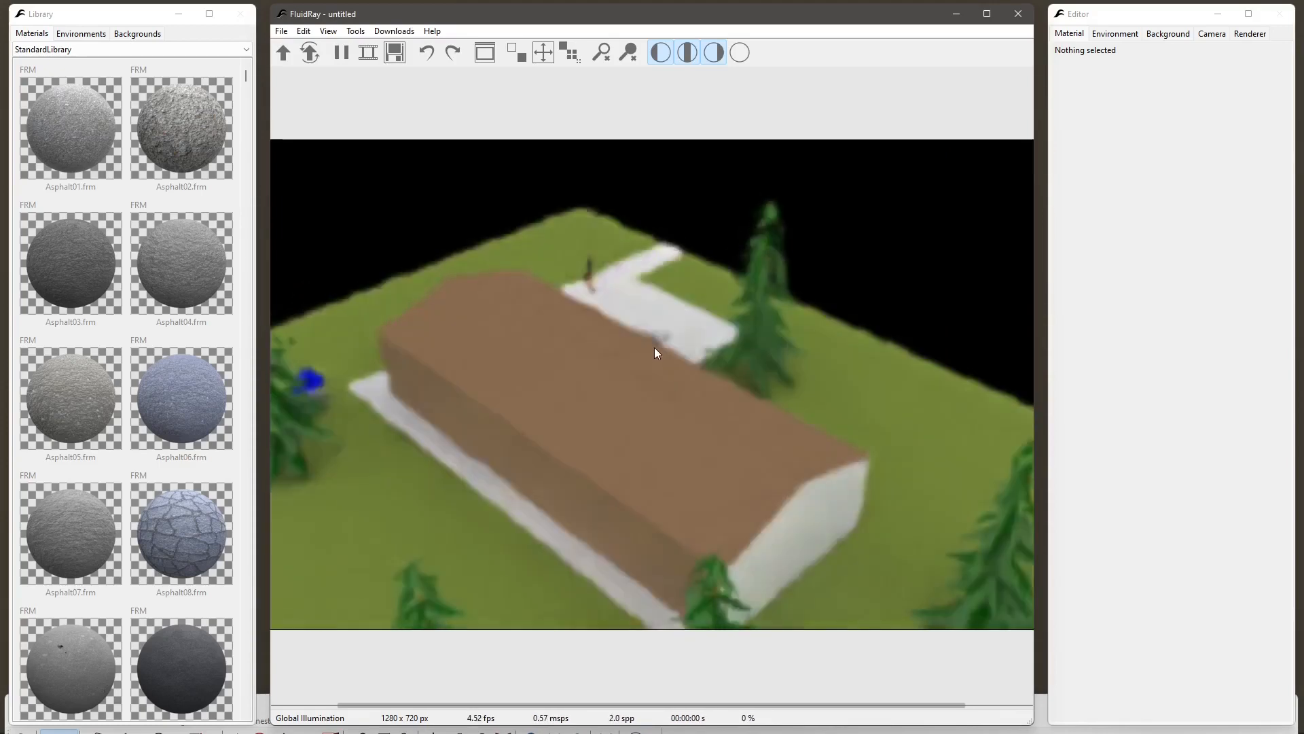
scroll(654, 347, "up", 1)
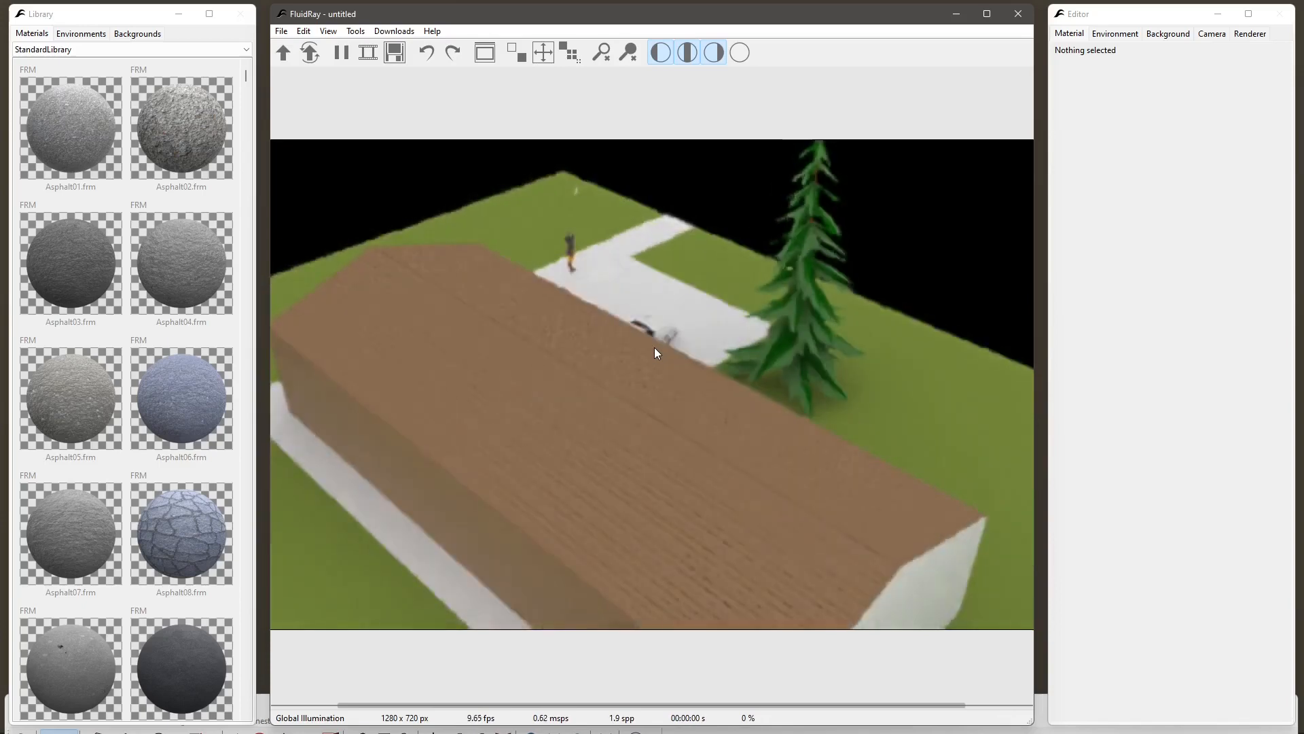
scroll(655, 348, "up", 1)
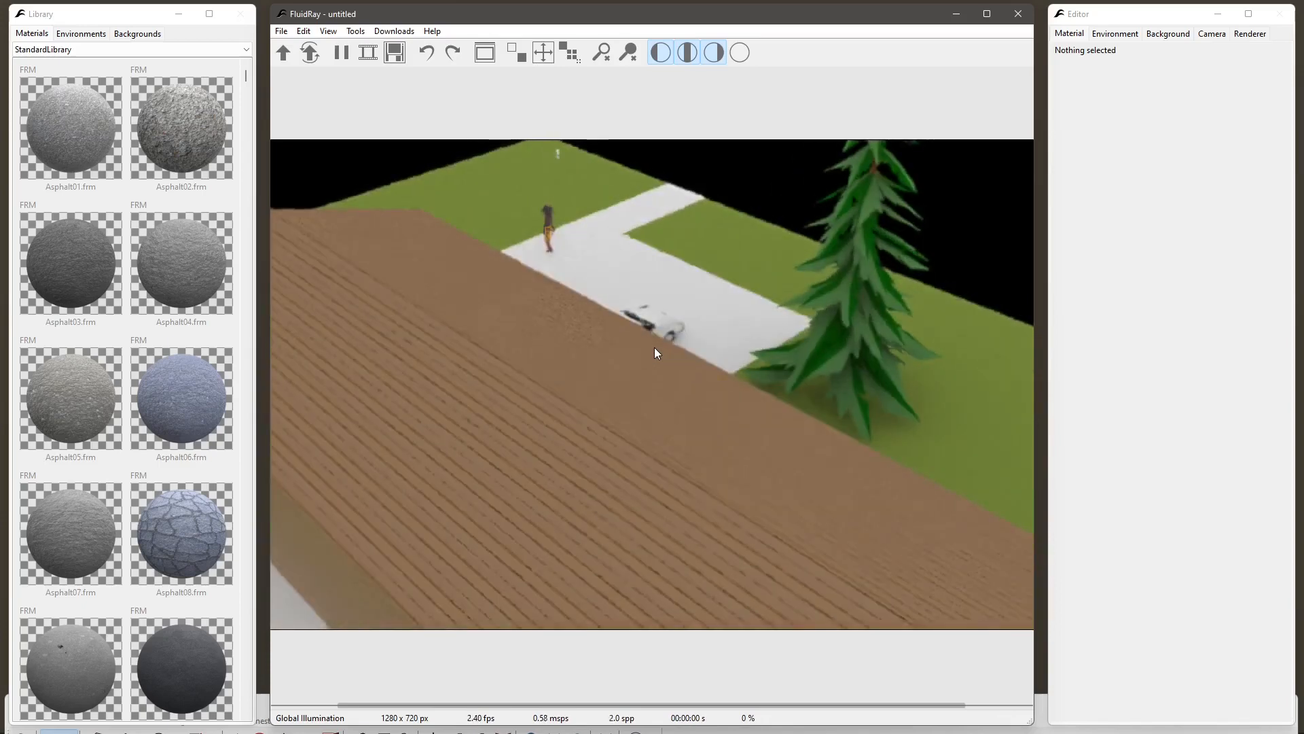
scroll(654, 348, "down", 2)
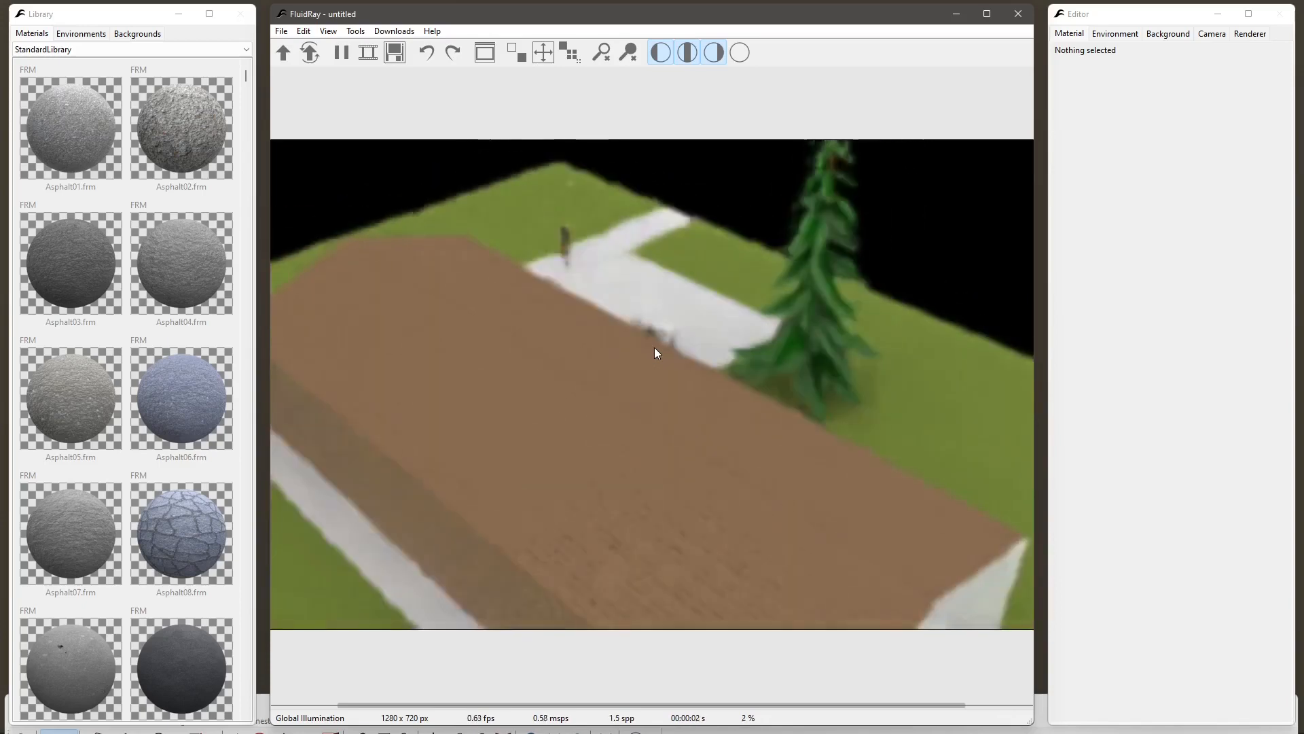
scroll(654, 348, "down", 3)
scroll(654, 347, "up", 3)
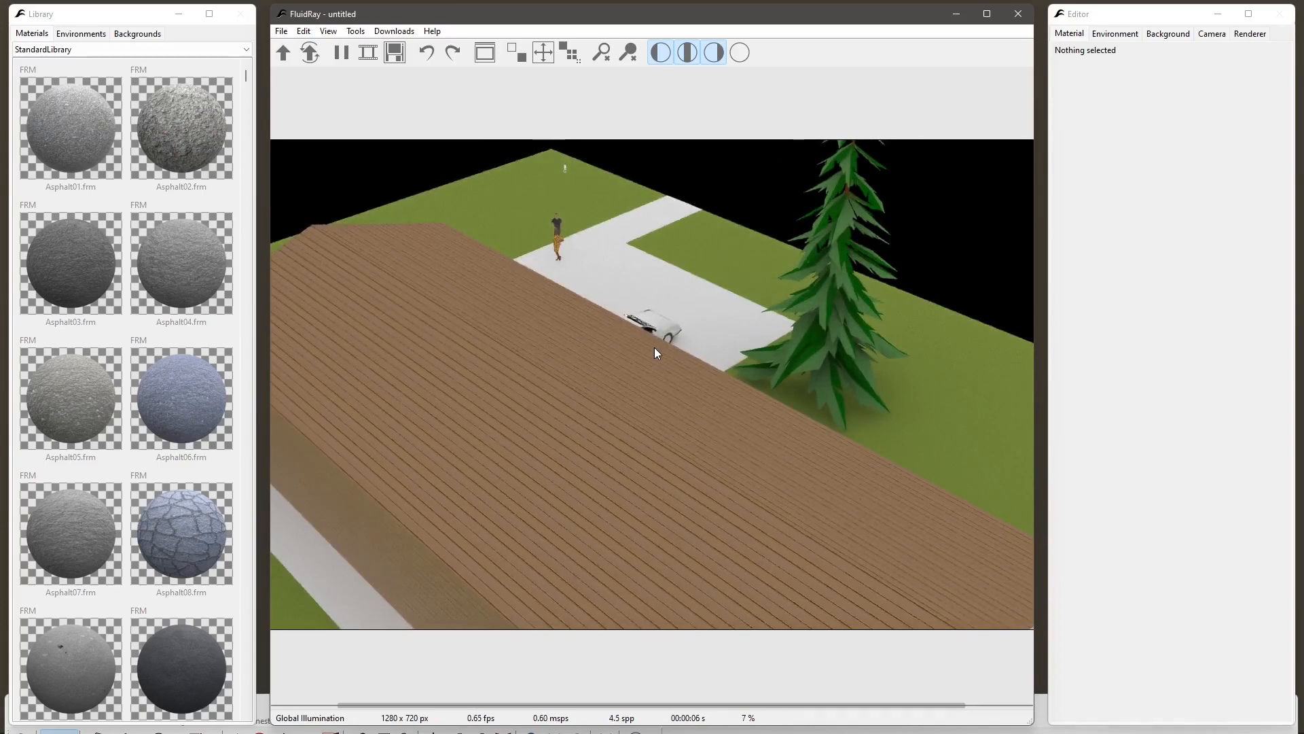
scroll(654, 348, "up", 10)
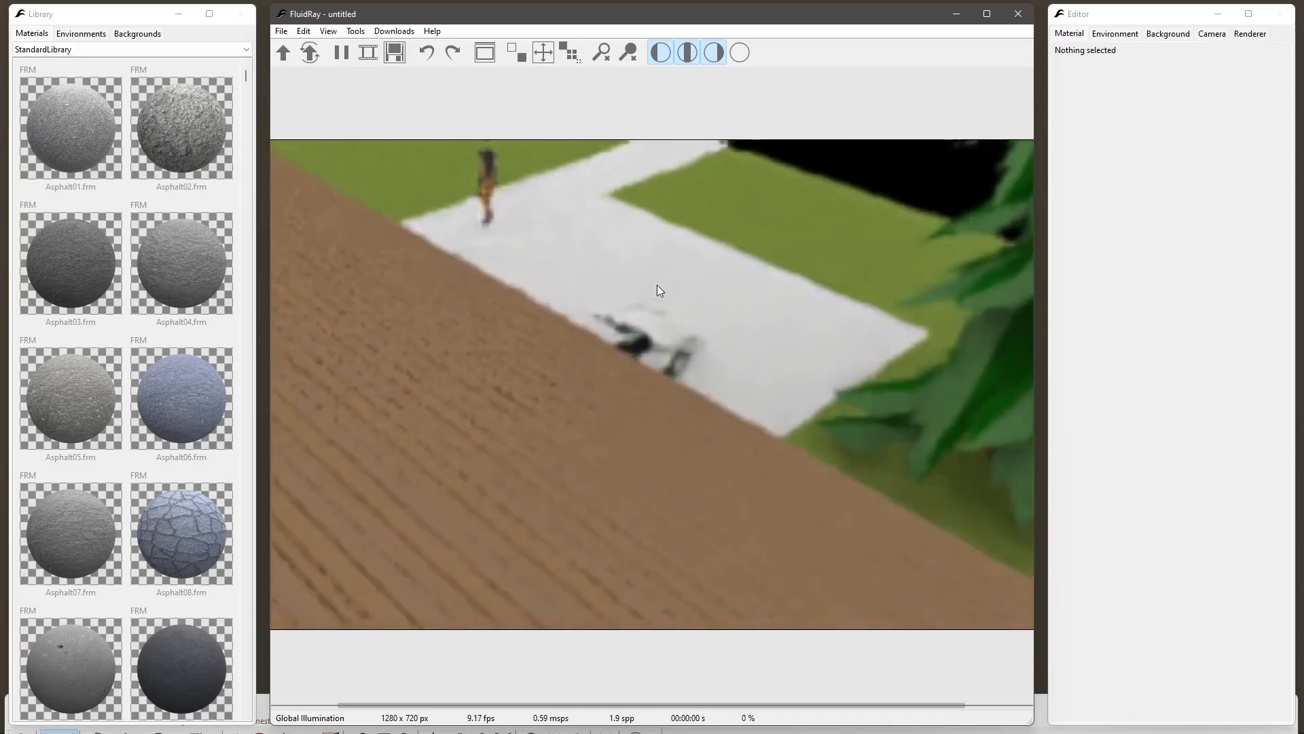
scroll(647, 313, "down", 8)
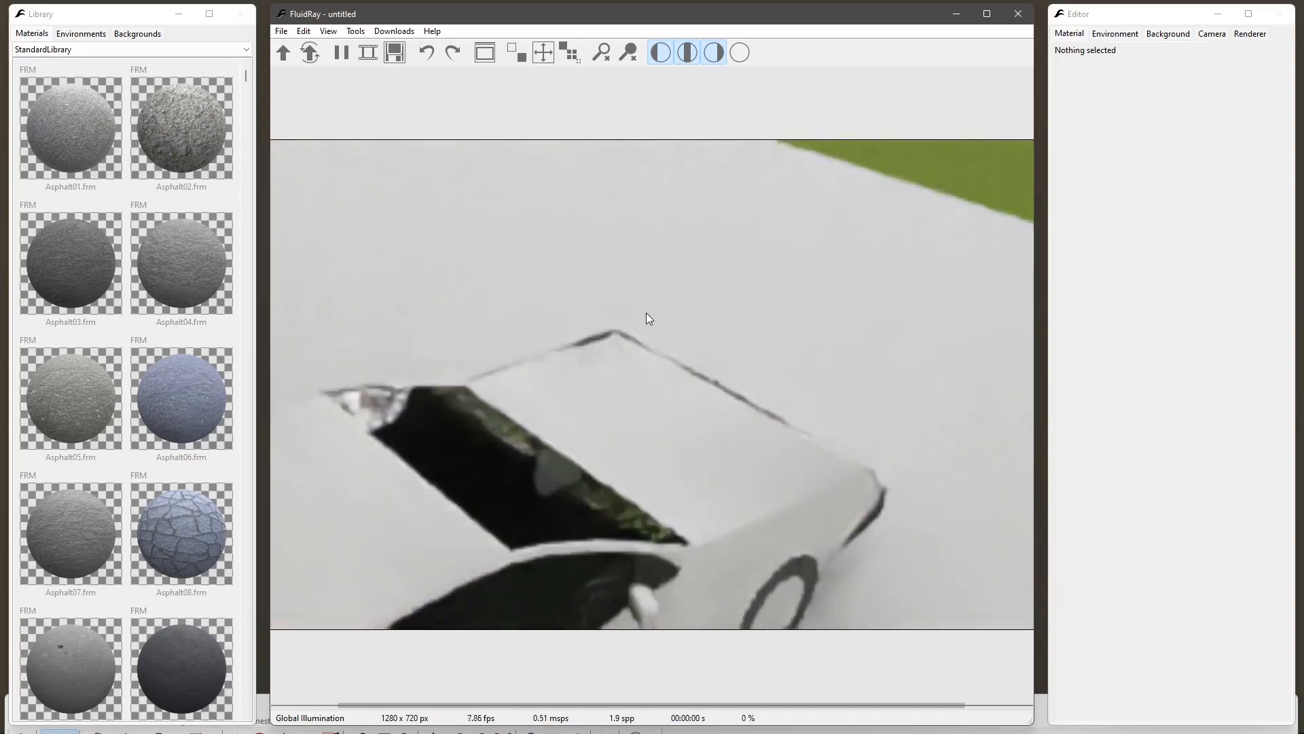
scroll(646, 313, "down", 10)
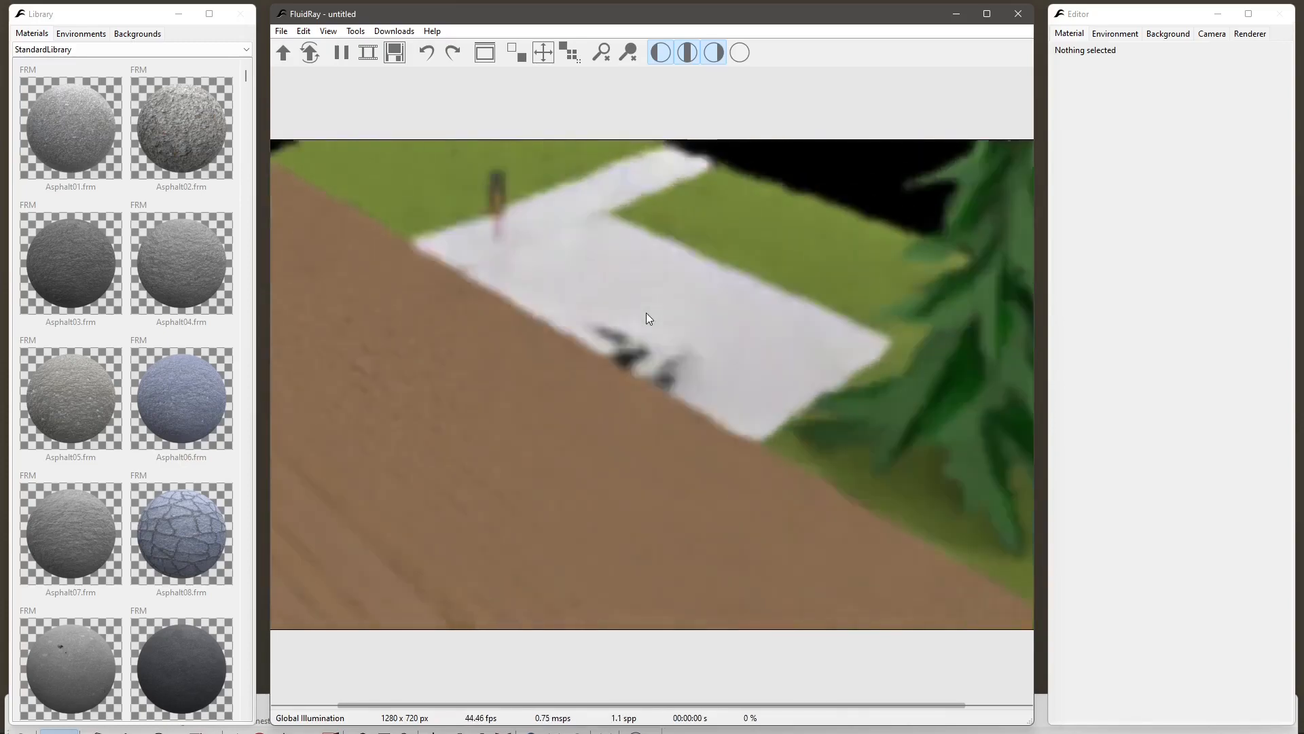
scroll(646, 312, "down", 8)
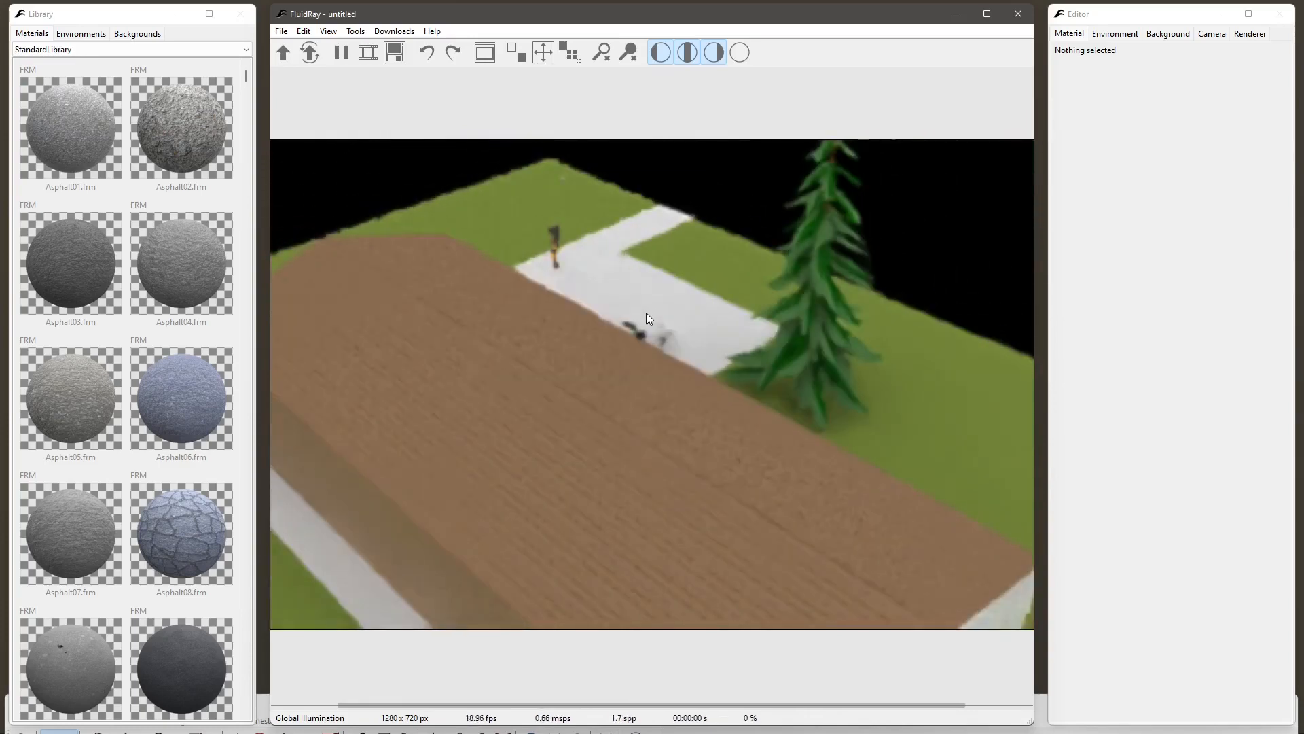
Light the scene with the GreenwichPark.hdr environment and dismiss the assistant tips on environments and materials.
left_click_drag(674, 300, 741, 333)
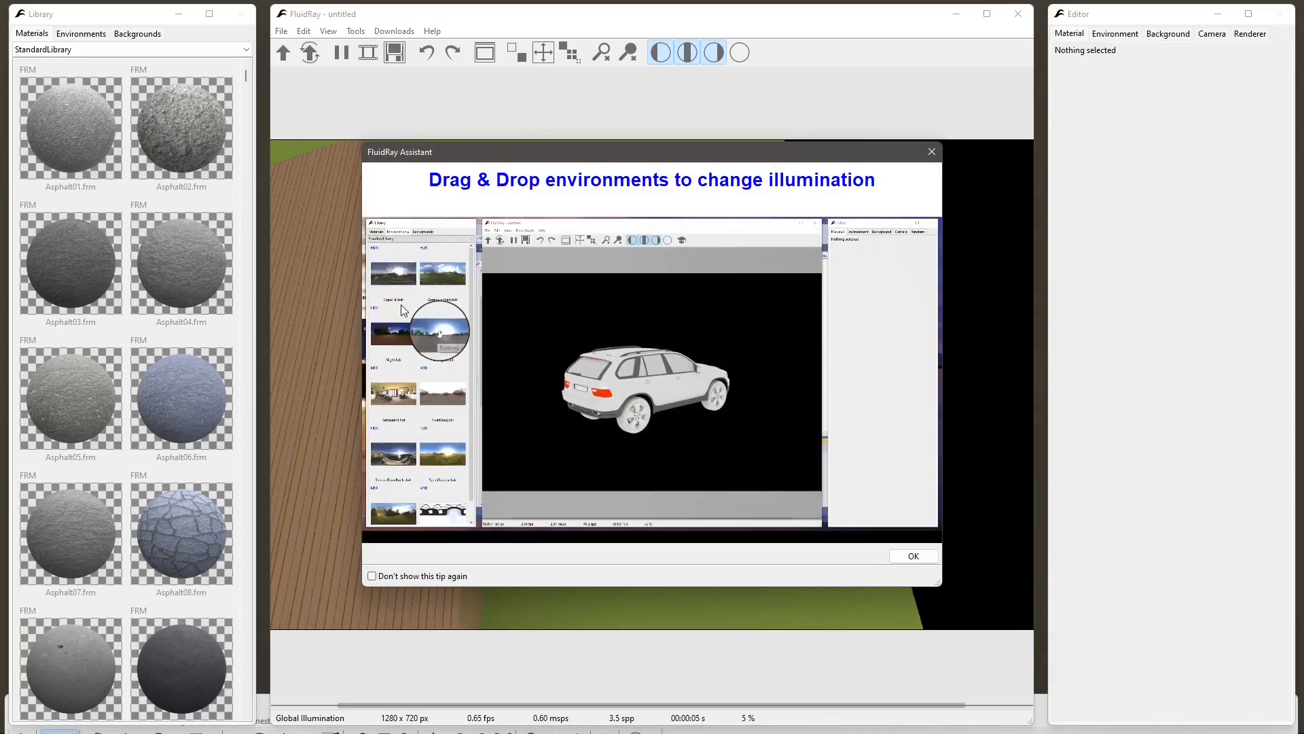
left_click(932, 157)
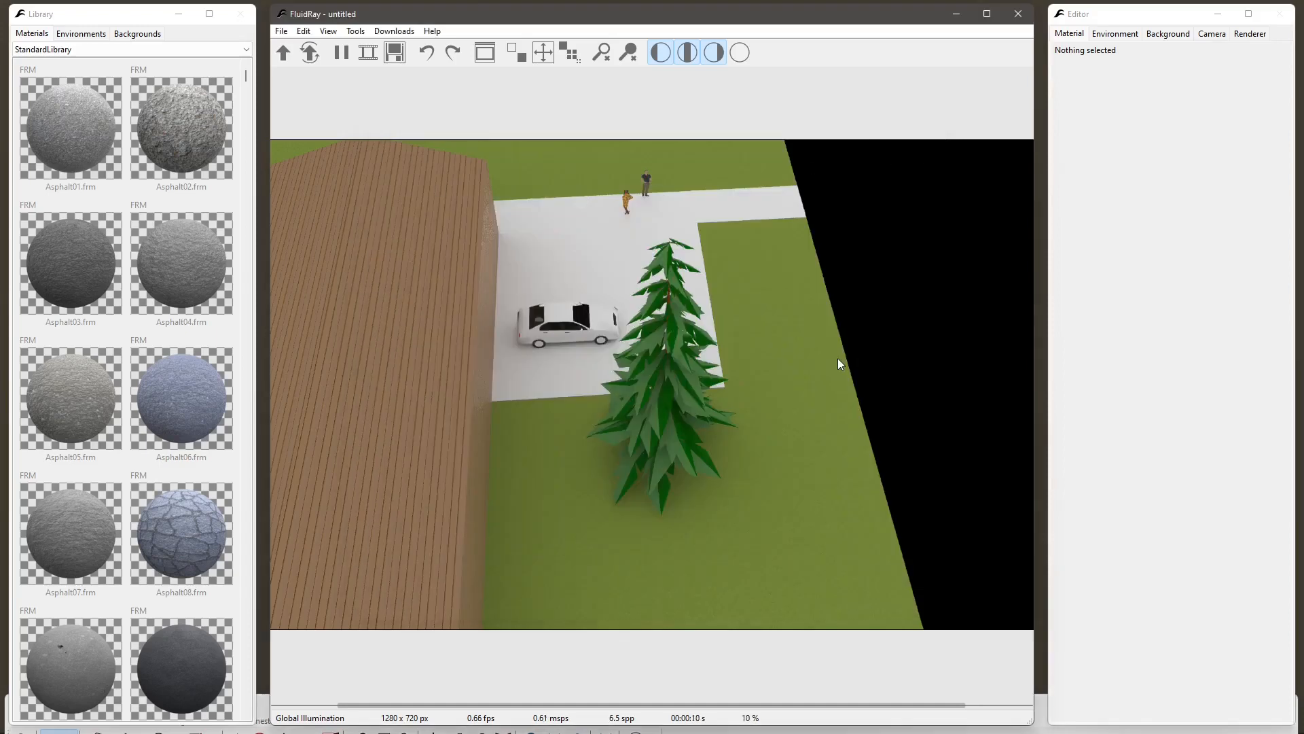
left_click(67, 38)
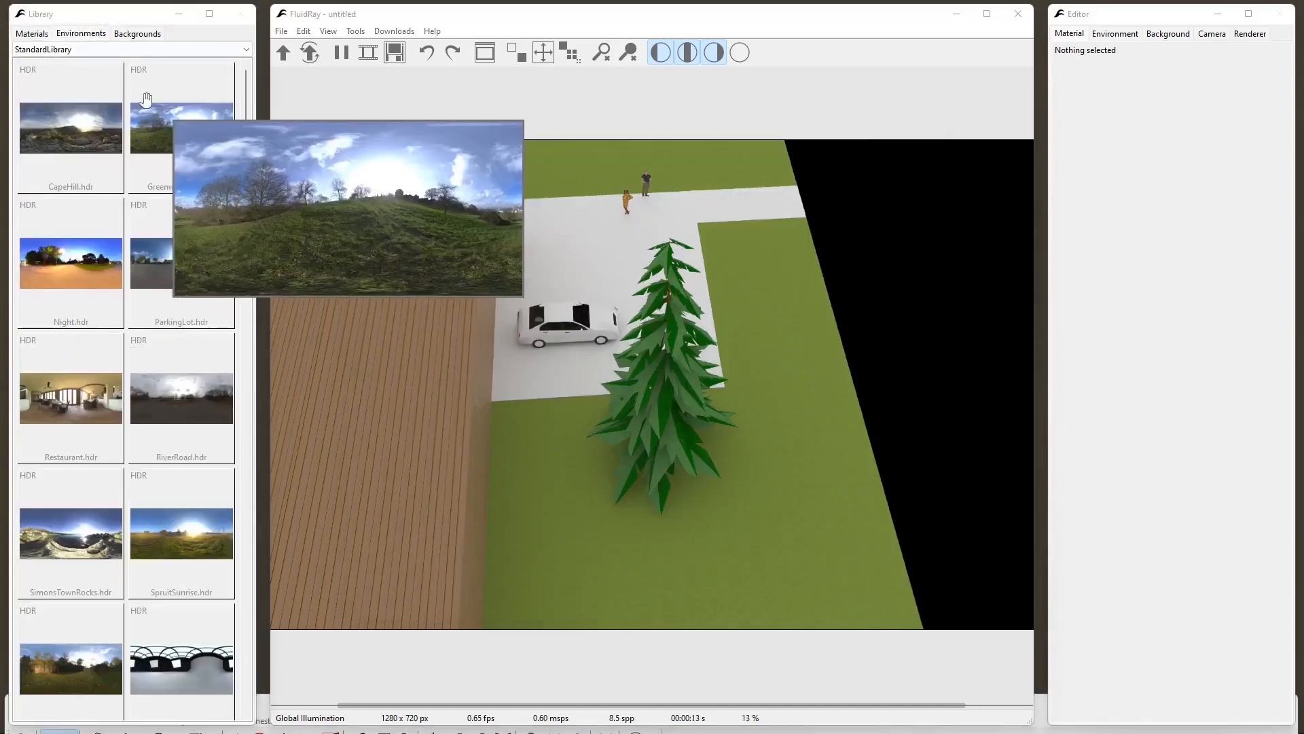
left_click_drag(155, 126, 974, 312)
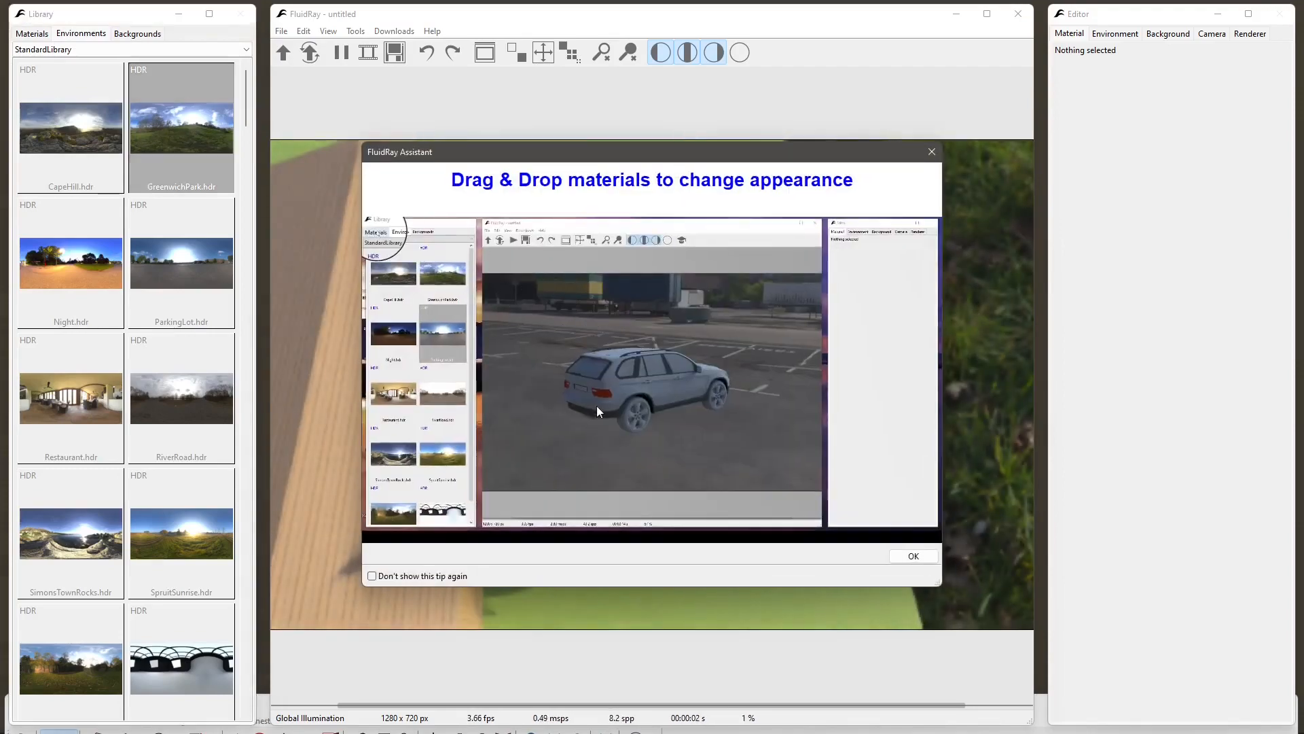
left_click(934, 154)
Frame the rendered scene at a low, close angle showing the house's glazed front, side wall, car and two people.
left_click_drag(761, 397, 539, 443)
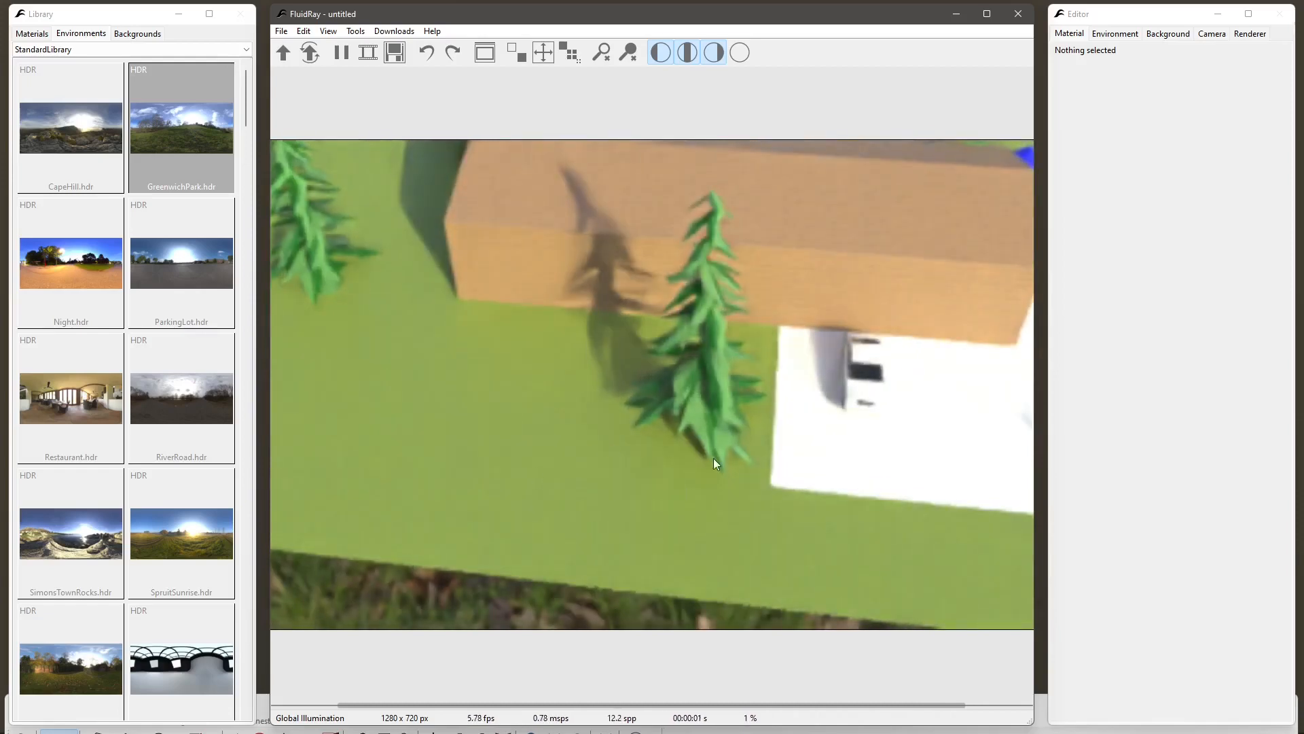
left_click_drag(713, 457, 514, 428)
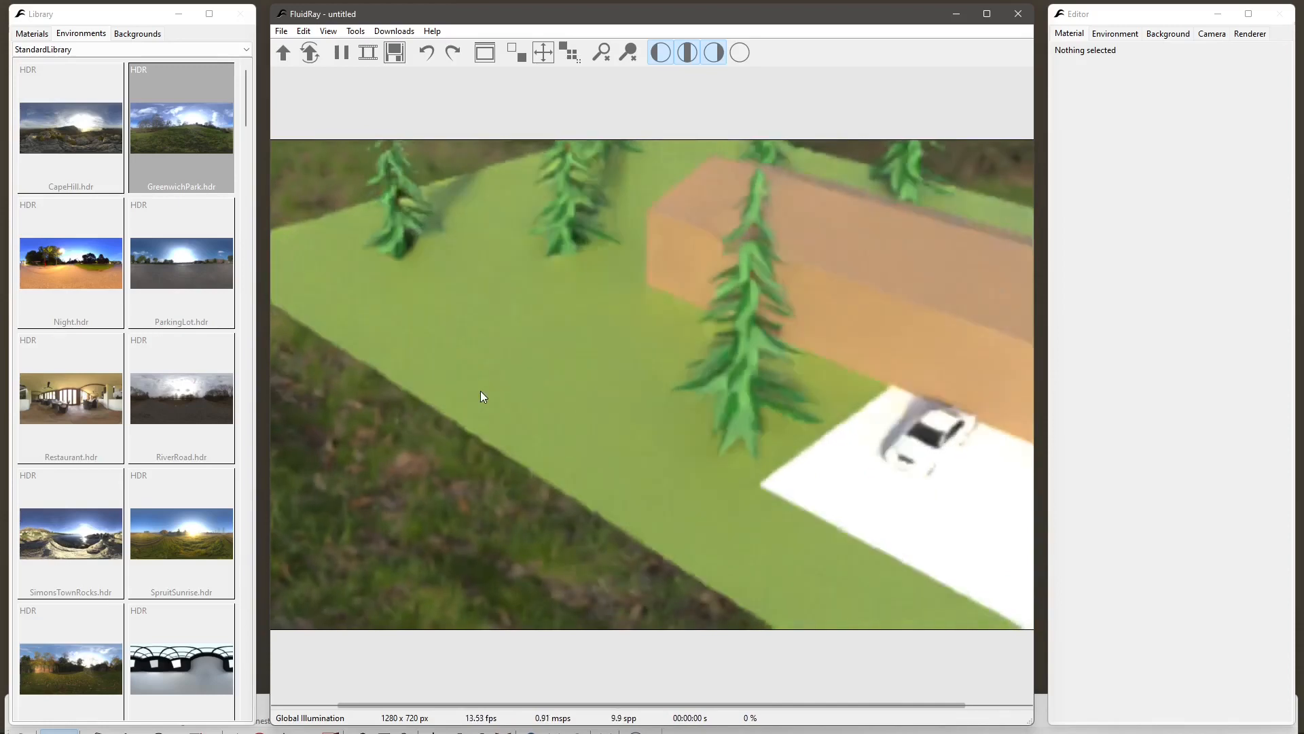
left_click_drag(570, 394, 280, 440)
mouse_move(516, 473)
left_mouse_down()
mouse_move(588, 500)
mouse_move(527, 460)
left_mouse_up()
mouse_move(645, 492)
left_mouse_down()
mouse_move(597, 460)
mouse_move(544, 454)
mouse_move(551, 426)
mouse_move(658, 498)
mouse_move(605, 483)
mouse_move(553, 437)
mouse_move(561, 425)
mouse_move(578, 448)
mouse_move(580, 433)
mouse_move(579, 455)
mouse_move(600, 445)
mouse_move(553, 435)
mouse_move(479, 445)
mouse_move(646, 502)
left_mouse_up()
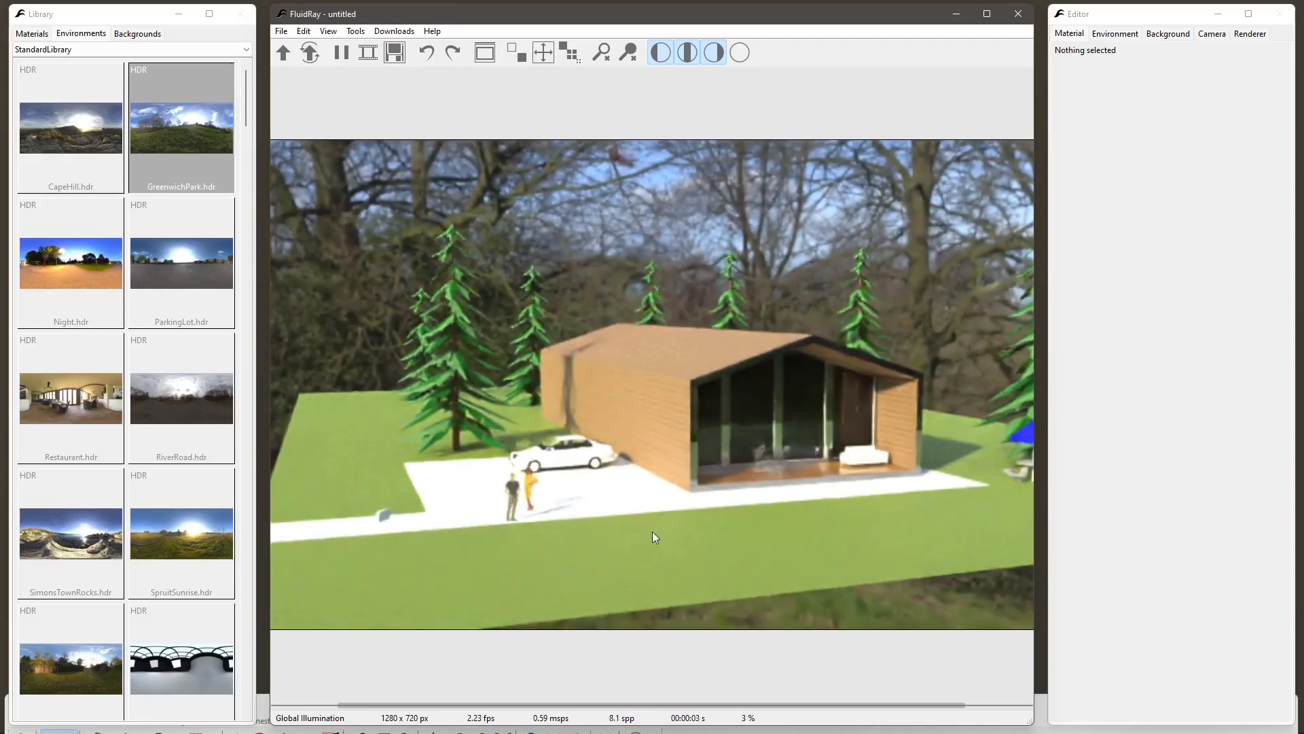
left_click_drag(652, 533, 646, 487)
left_click_drag(739, 491, 773, 432)
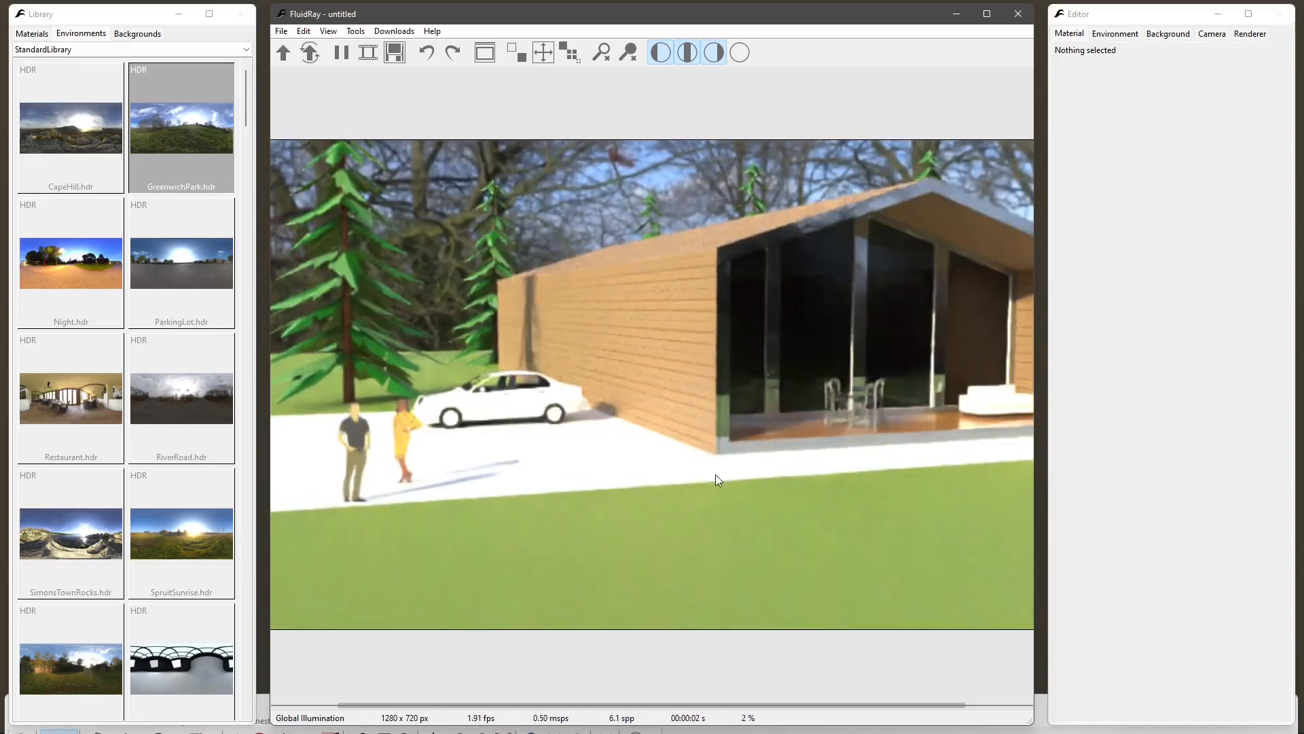
left_click_drag(717, 469, 727, 449)
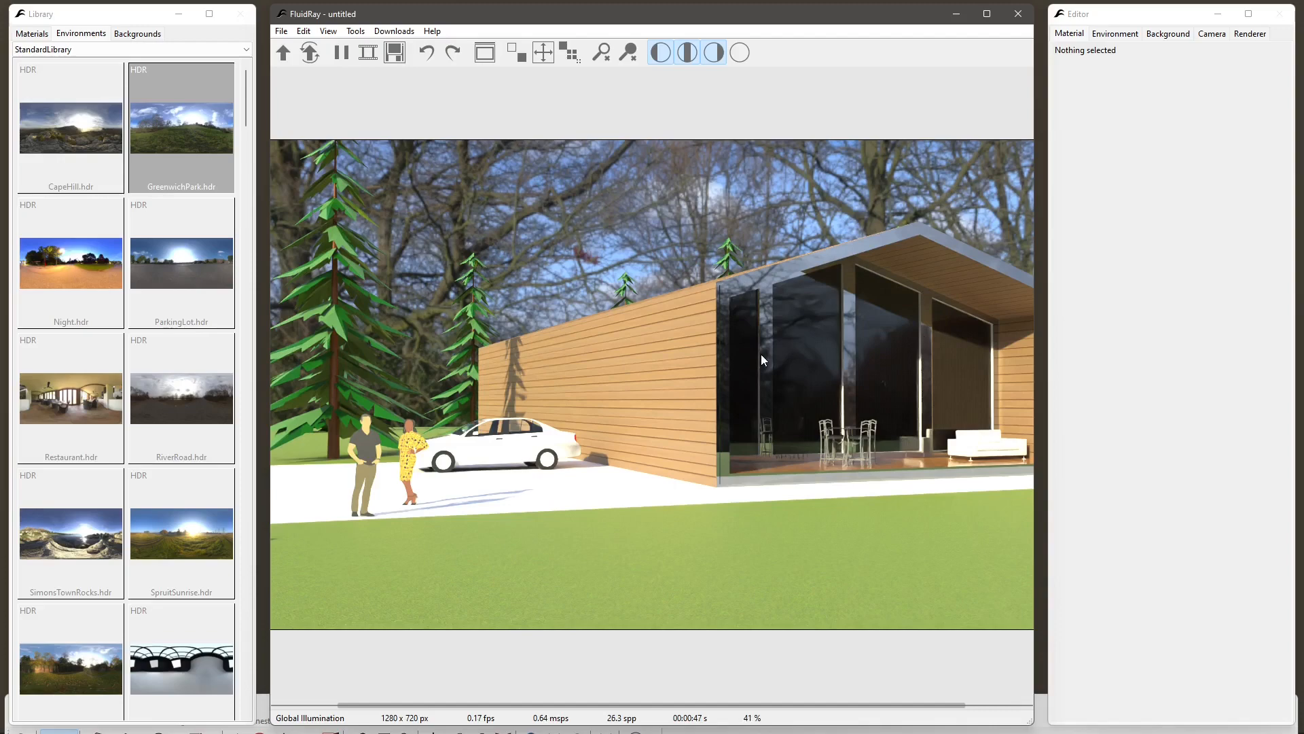
Apply the Metal05 material from the StandardLibrary\Metal category to the frame around the house's glazed front, then clear the selection.
left_click(32, 33)
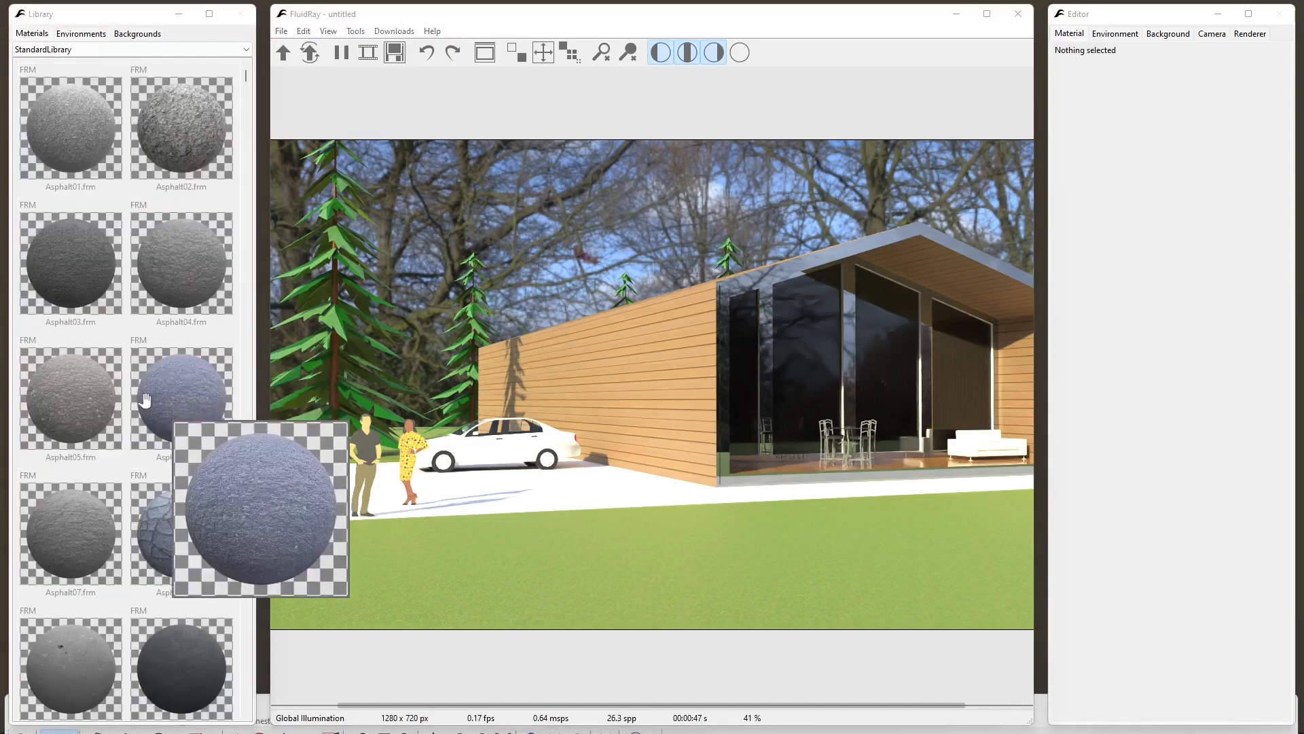
left_click(63, 50)
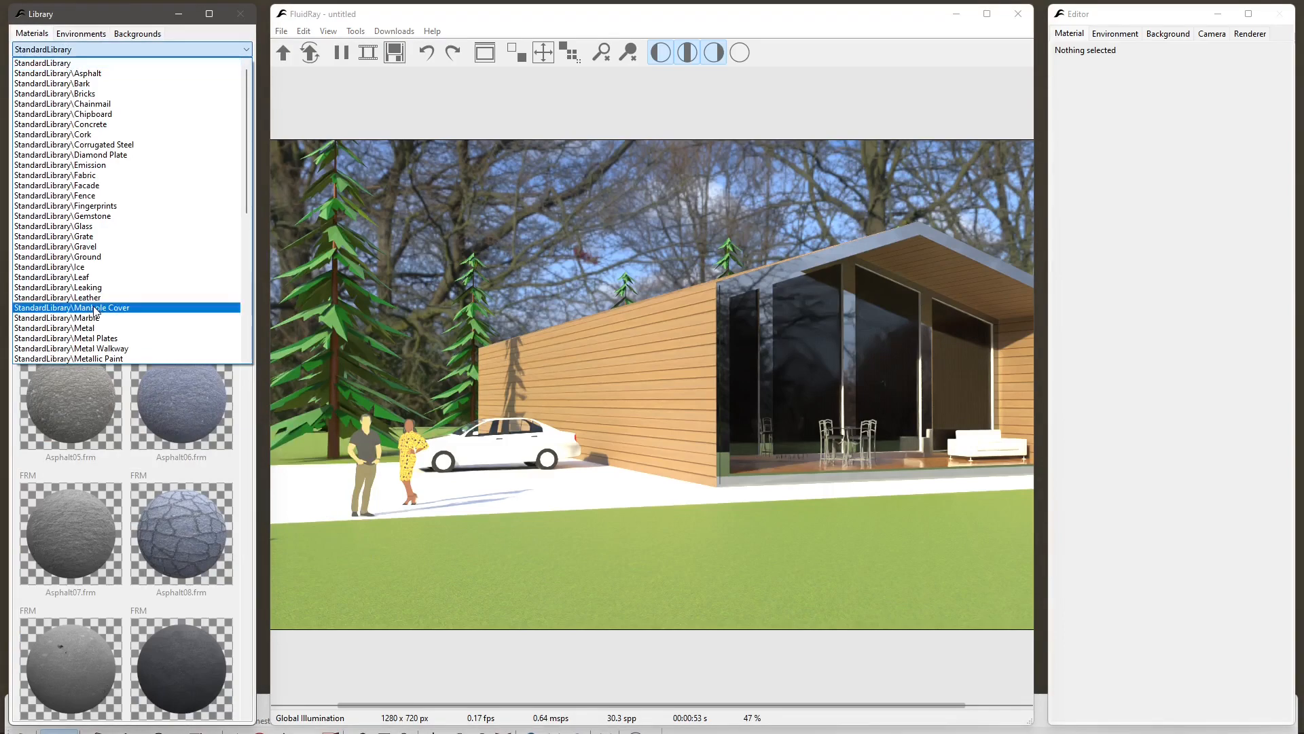
left_click(91, 328)
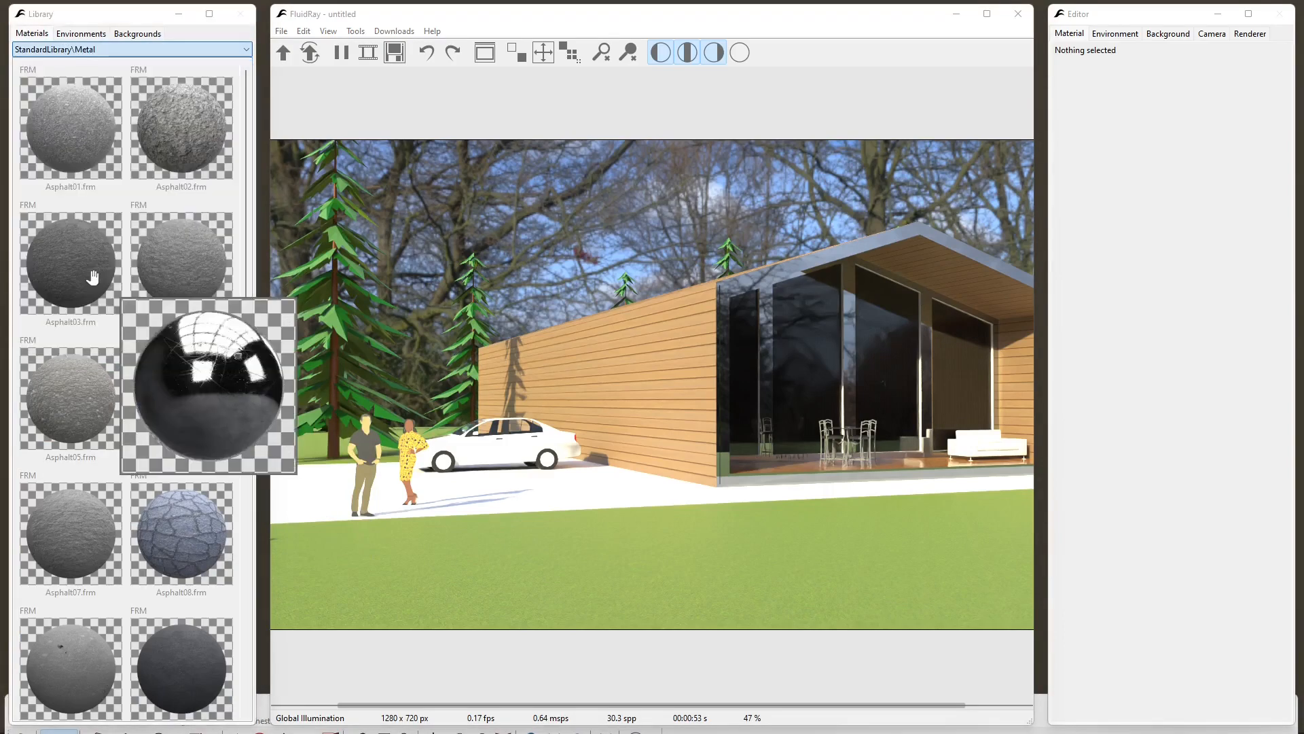
scroll(102, 292, "down", 2)
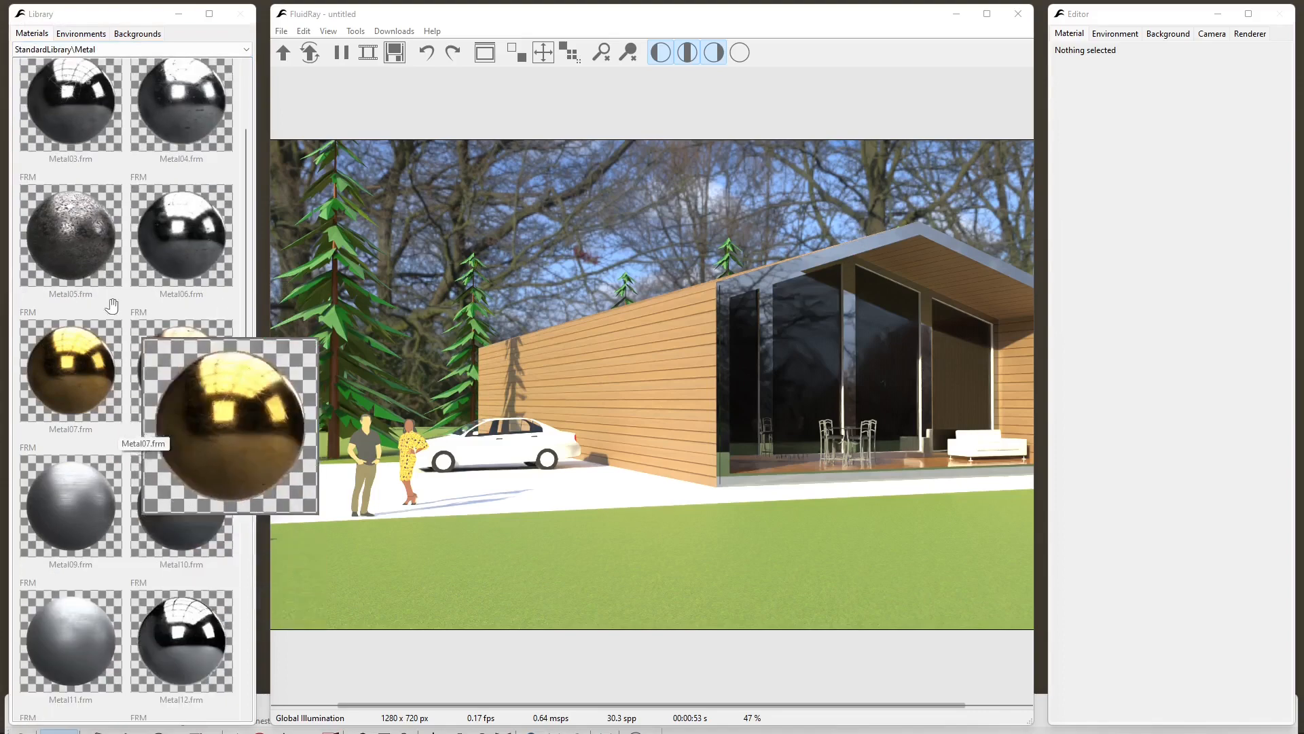
left_click(81, 228)
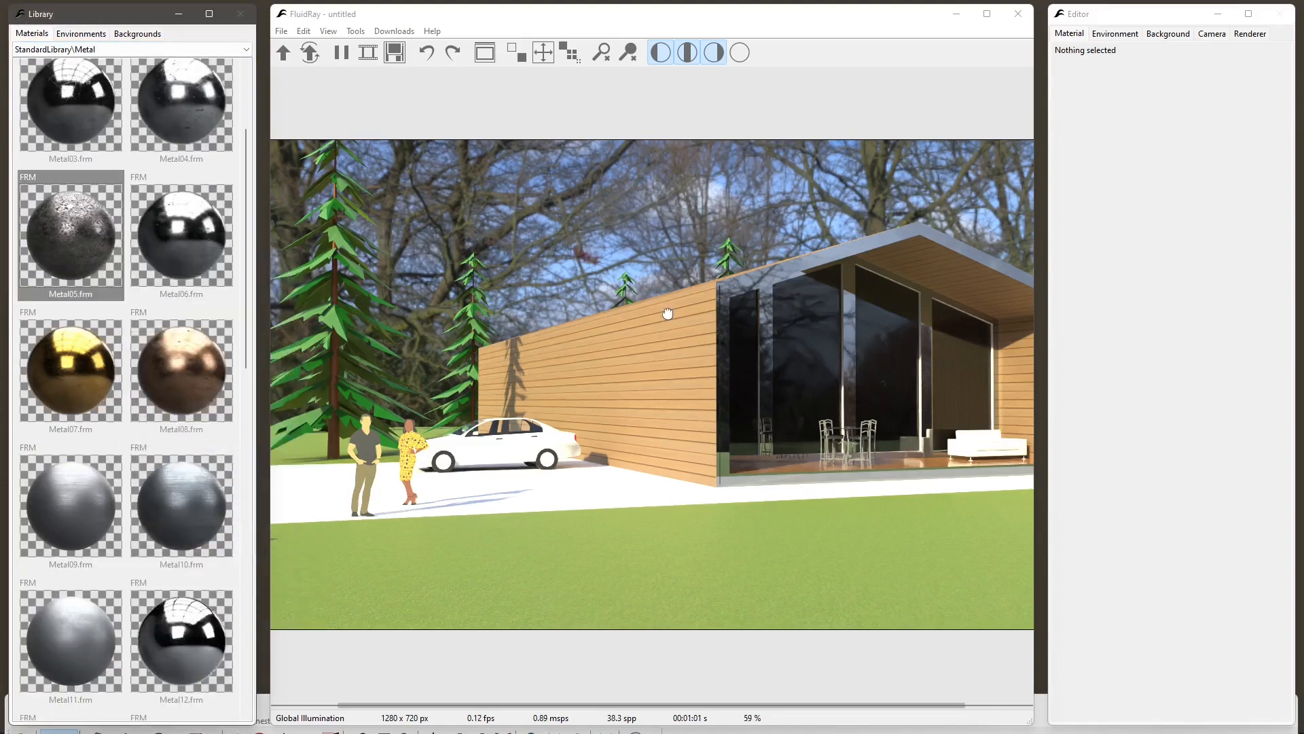
left_click(767, 276)
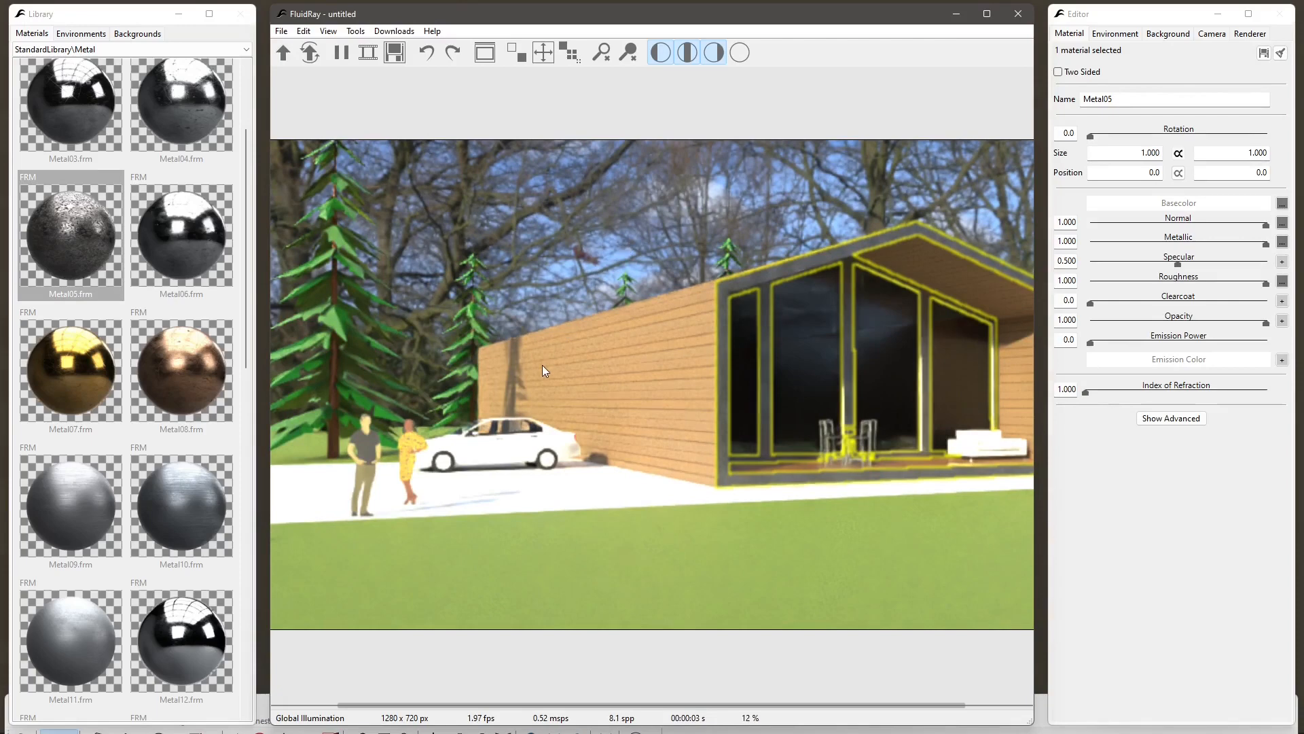
left_click(679, 259)
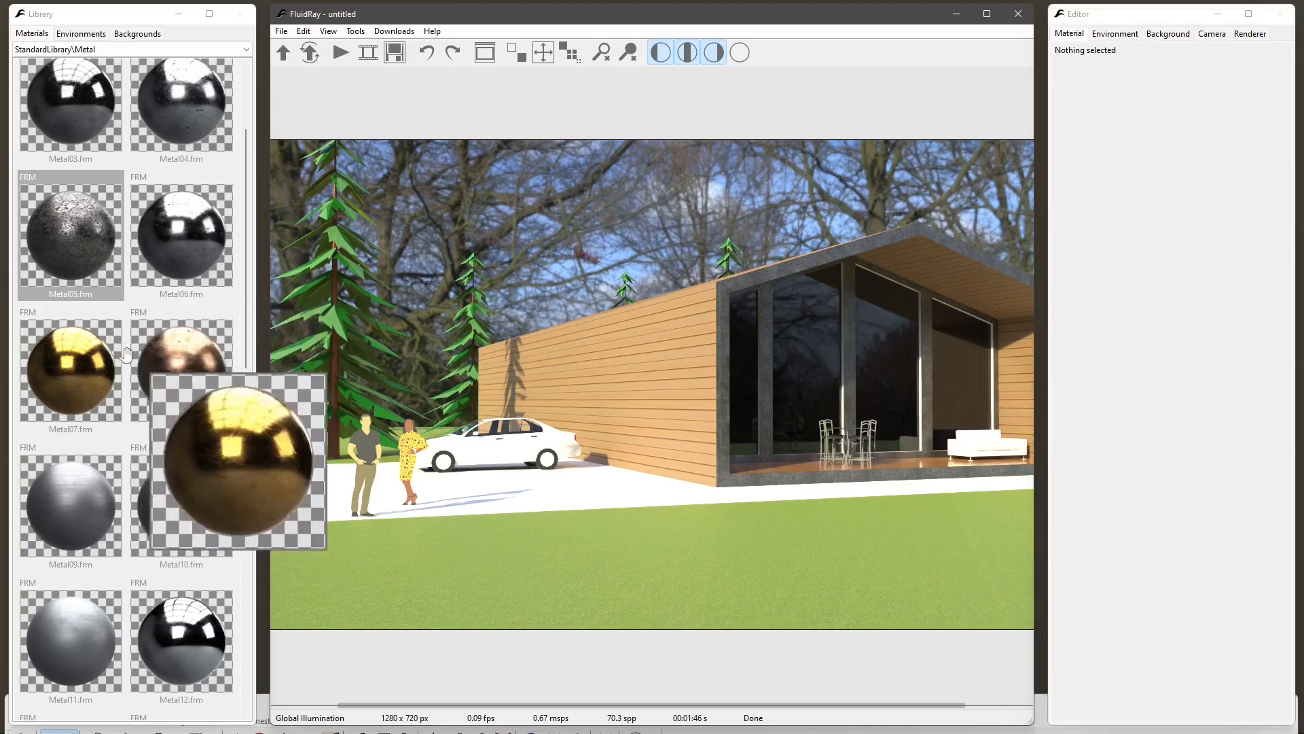
mouse_move(221, 374)
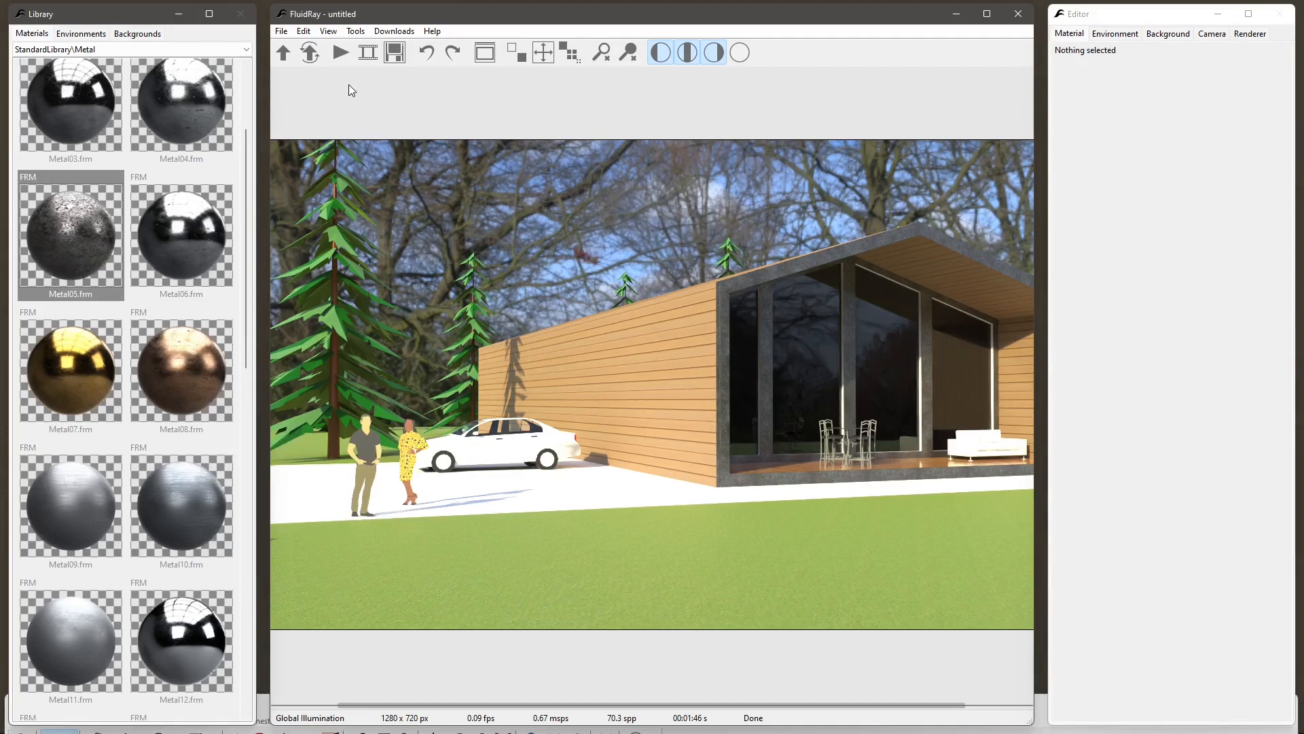
left_click(282, 33)
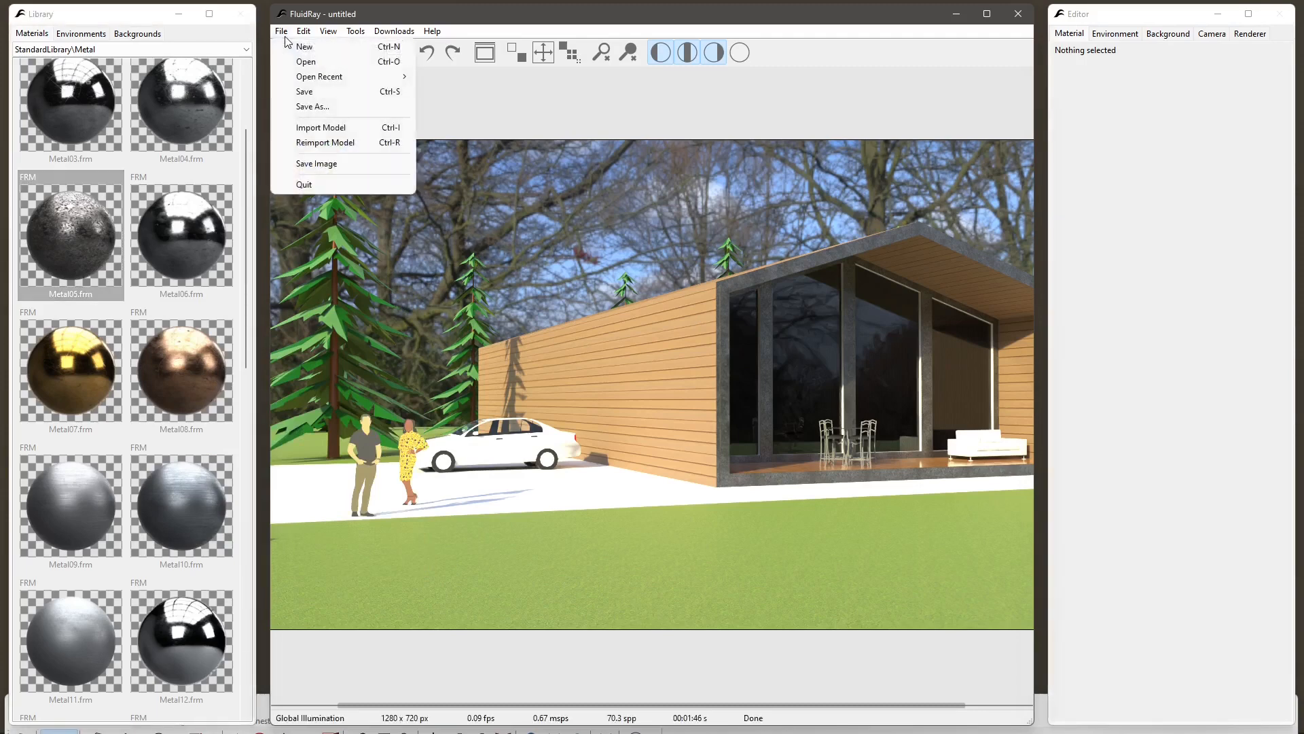
mouse_move(305, 32)
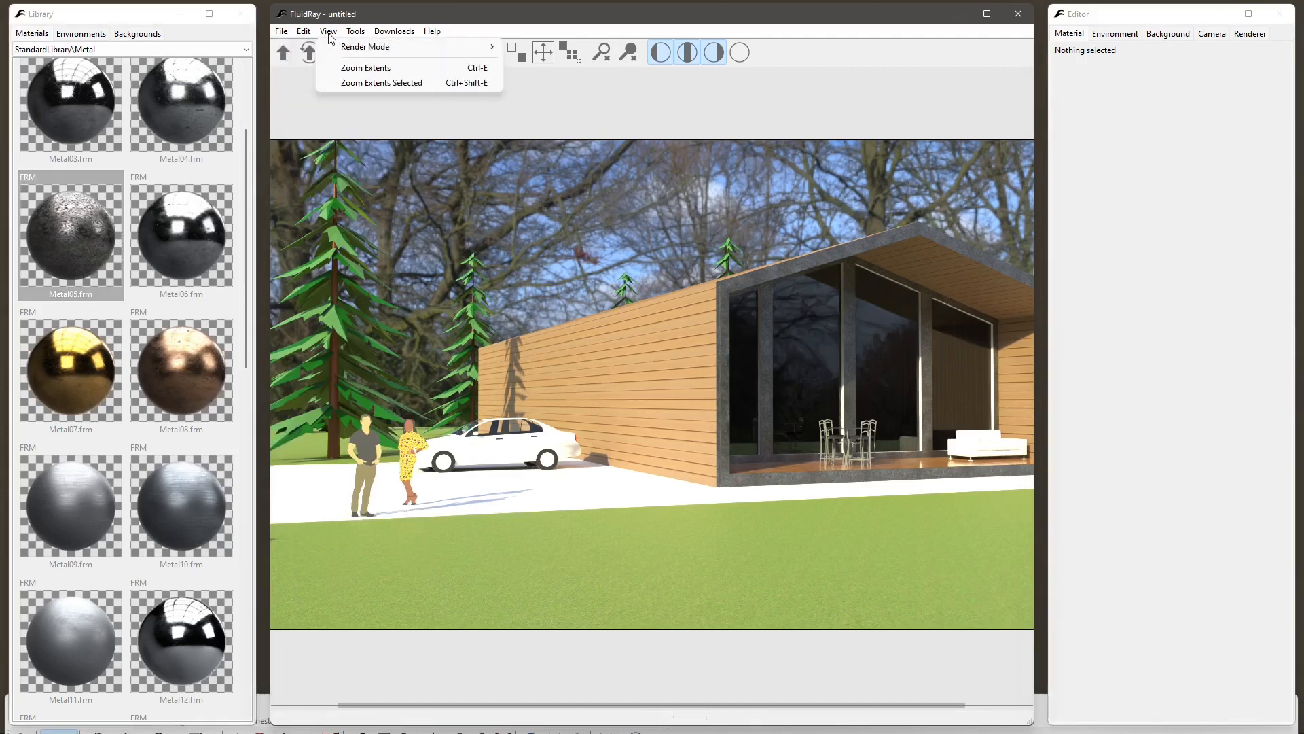
mouse_move(358, 33)
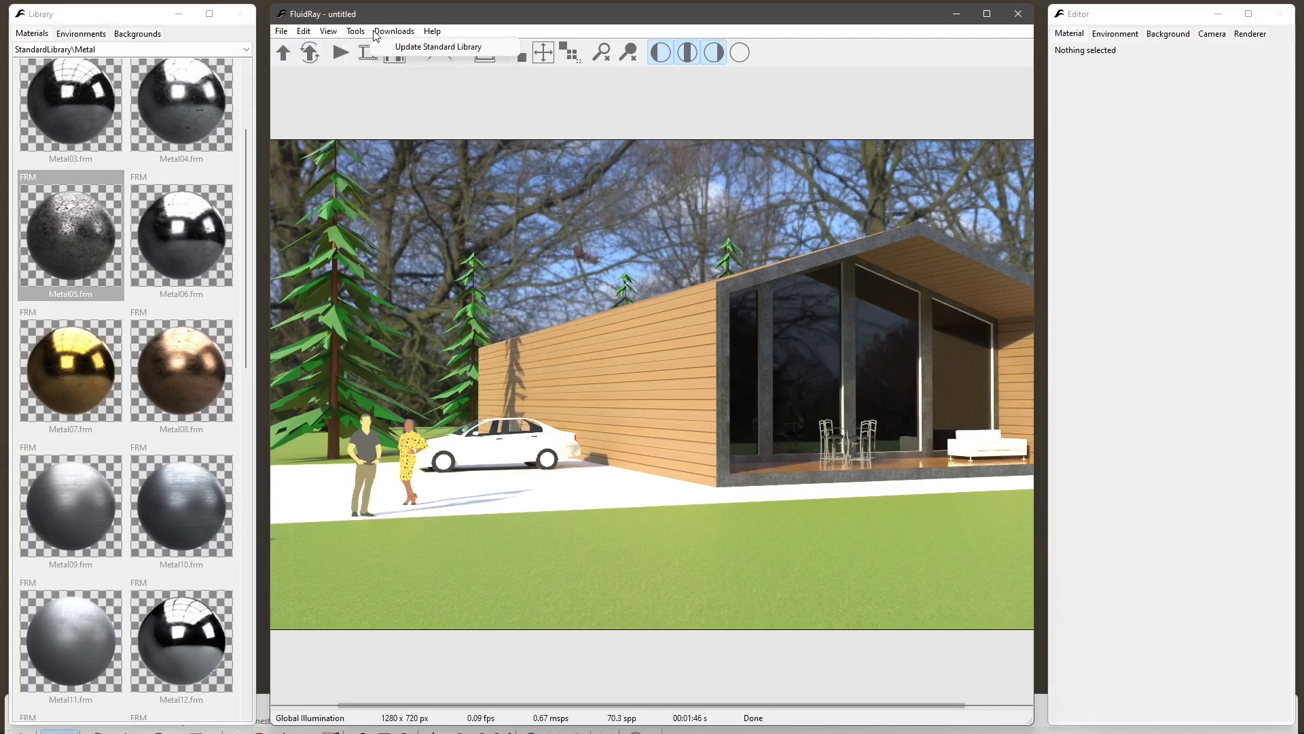
left_click(352, 127)
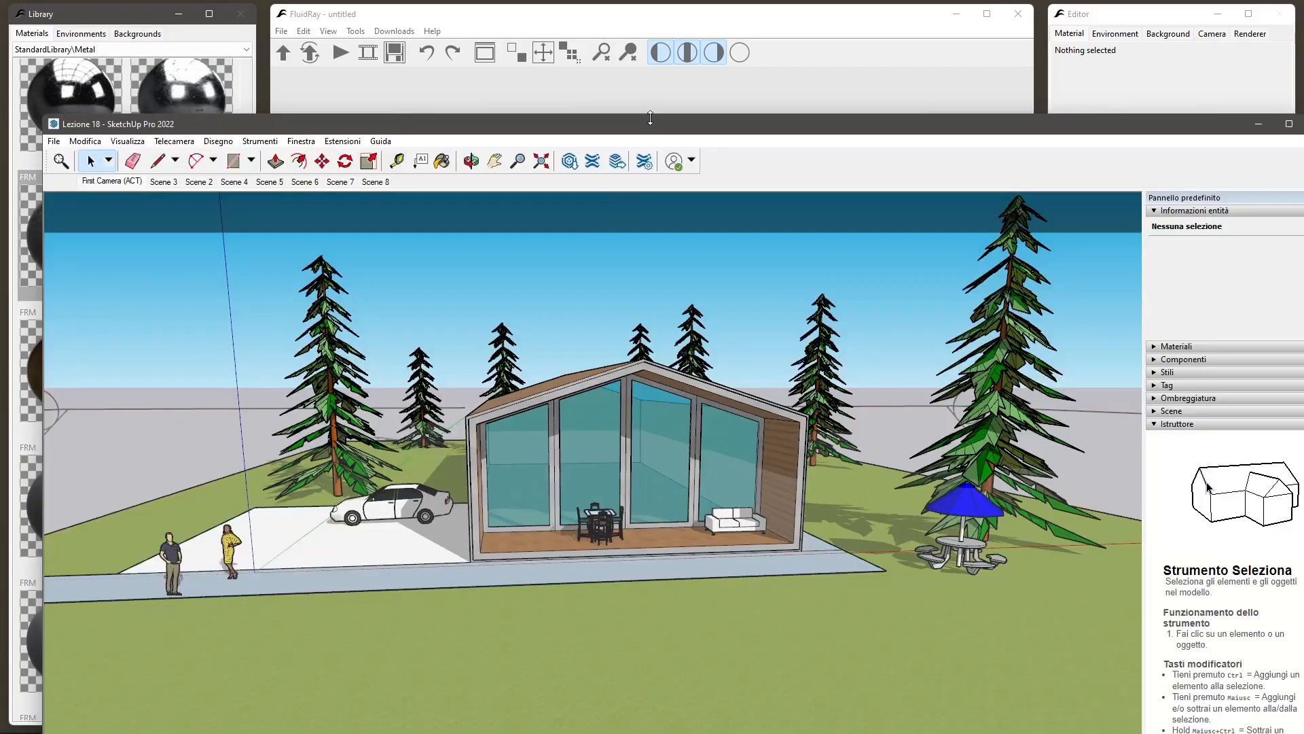
Switch to the Lezione 18 model in SketchUp and shrink and reposition its window so the FluidRay render shows beside it.
left_click_drag(649, 113, 622, 55)
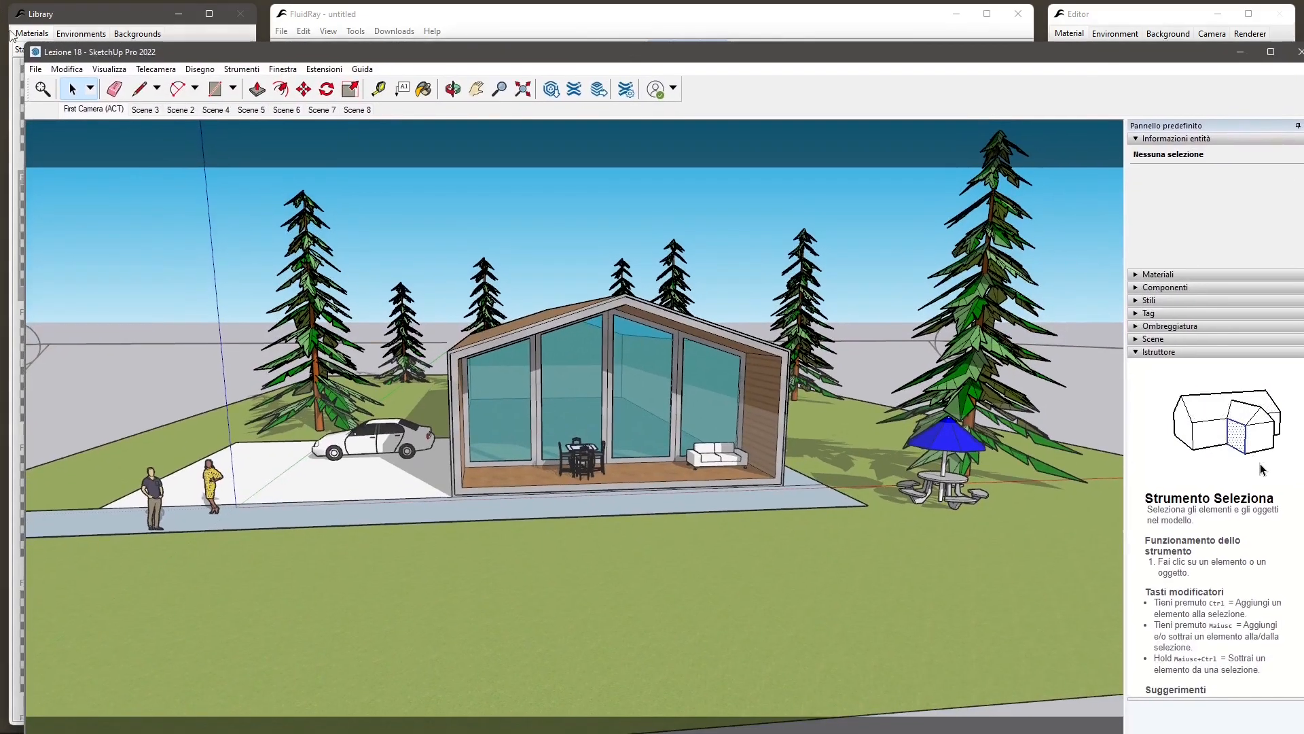
left_click_drag(23, 46, 311, 278)
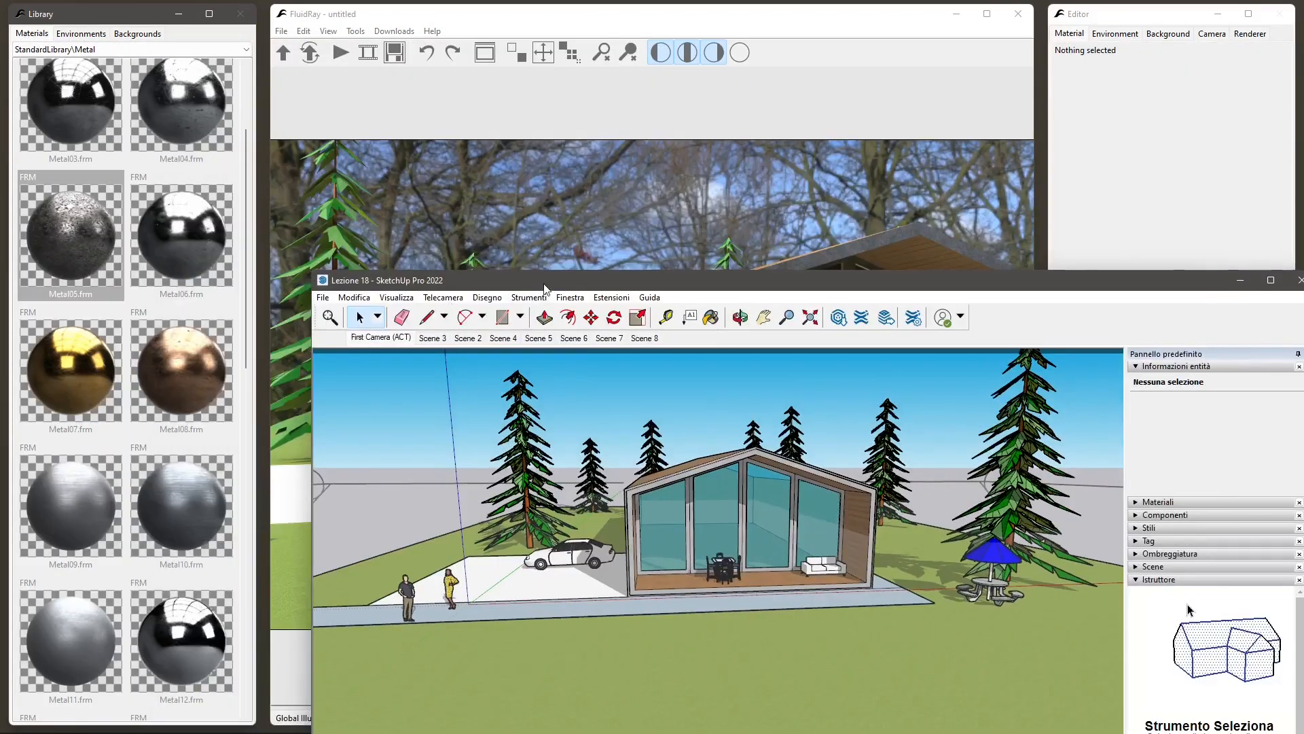
left_click_drag(544, 288, 318, 59)
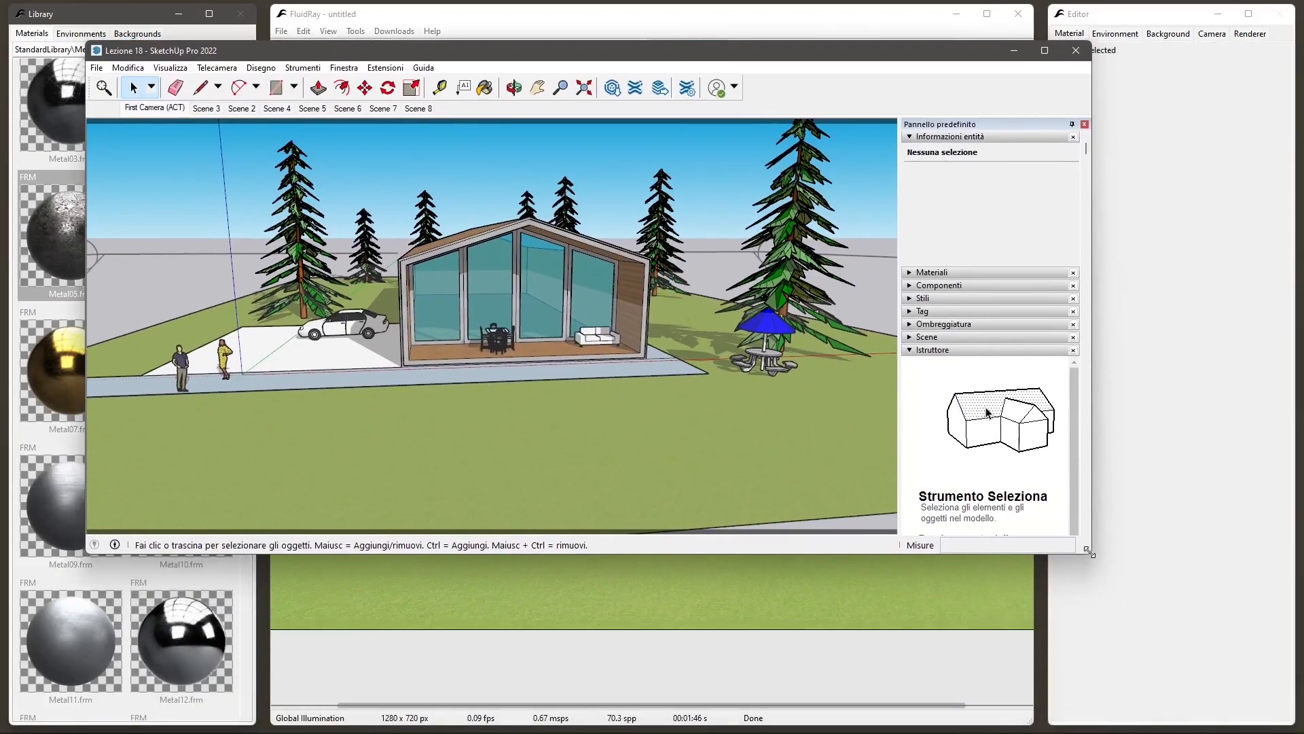
mouse_move(1089, 553)
left_mouse_down()
mouse_move(917, 674)
mouse_move(734, 675)
mouse_move(772, 694)
left_mouse_up()
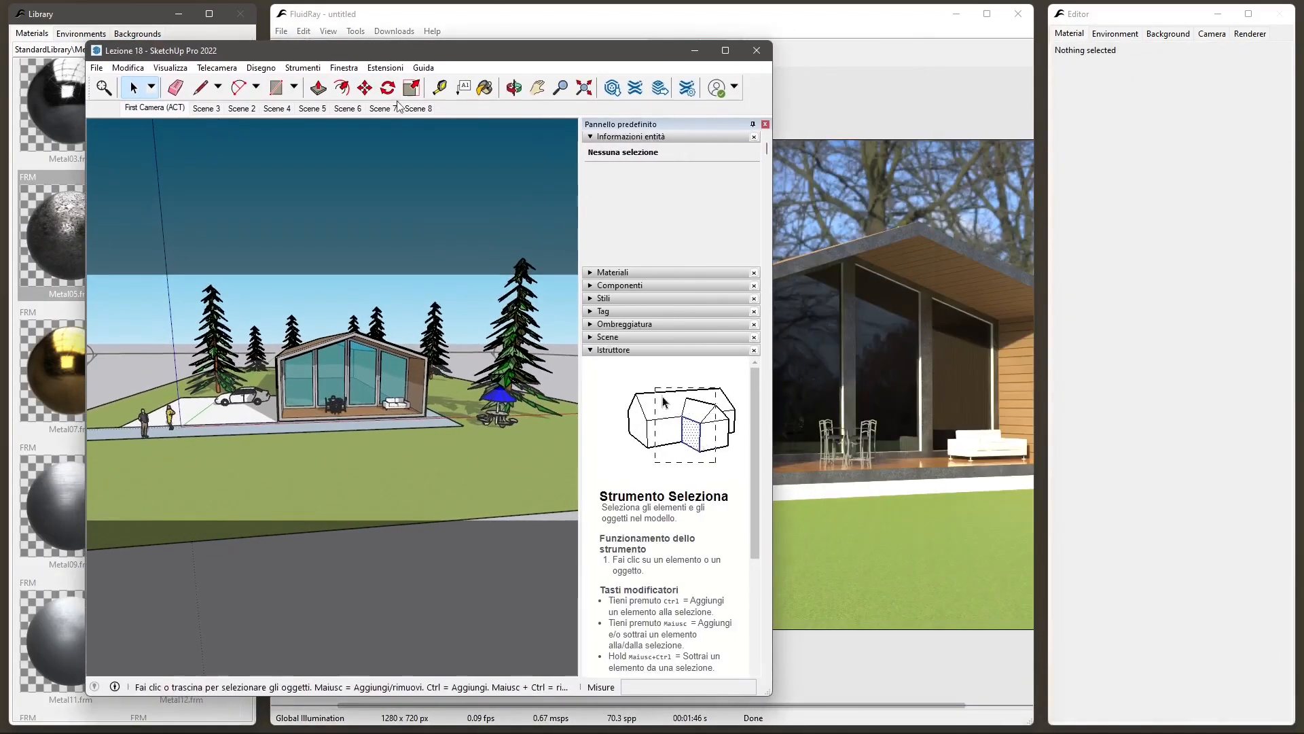
left_click_drag(376, 51, 325, 44)
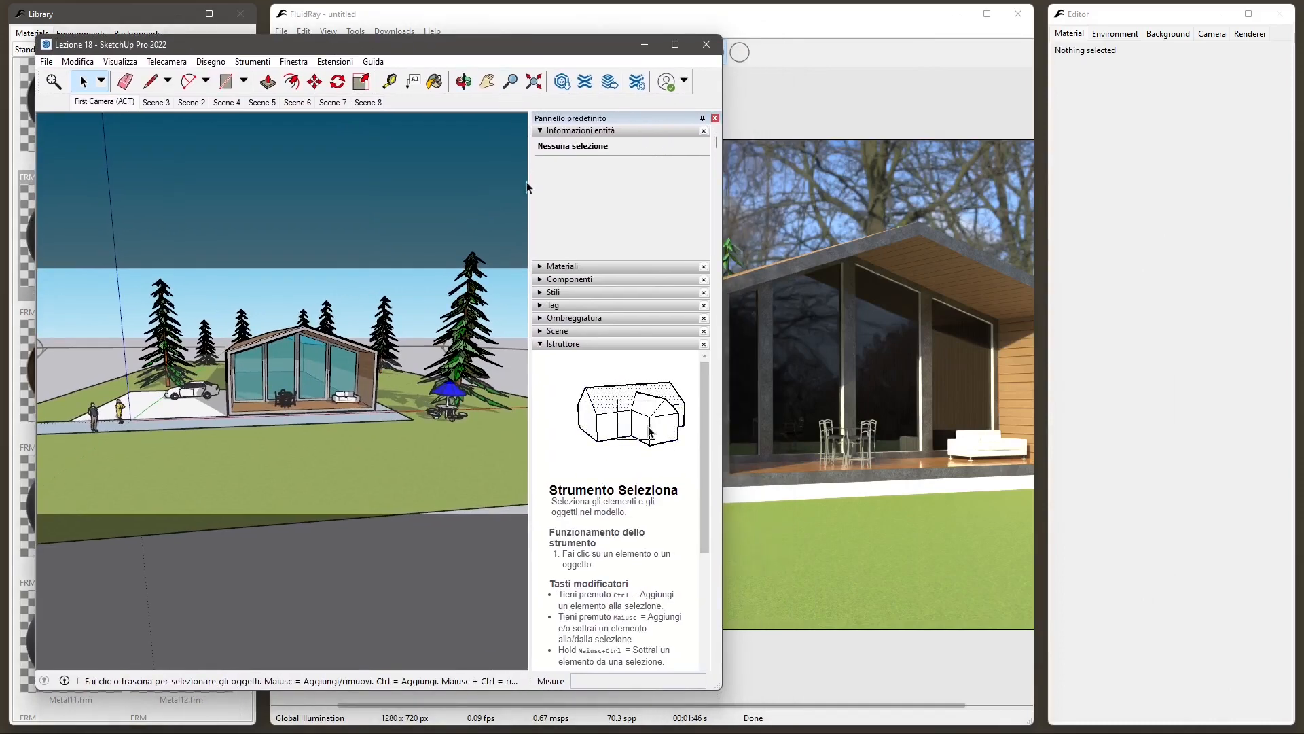
left_click_drag(527, 187, 532, 186)
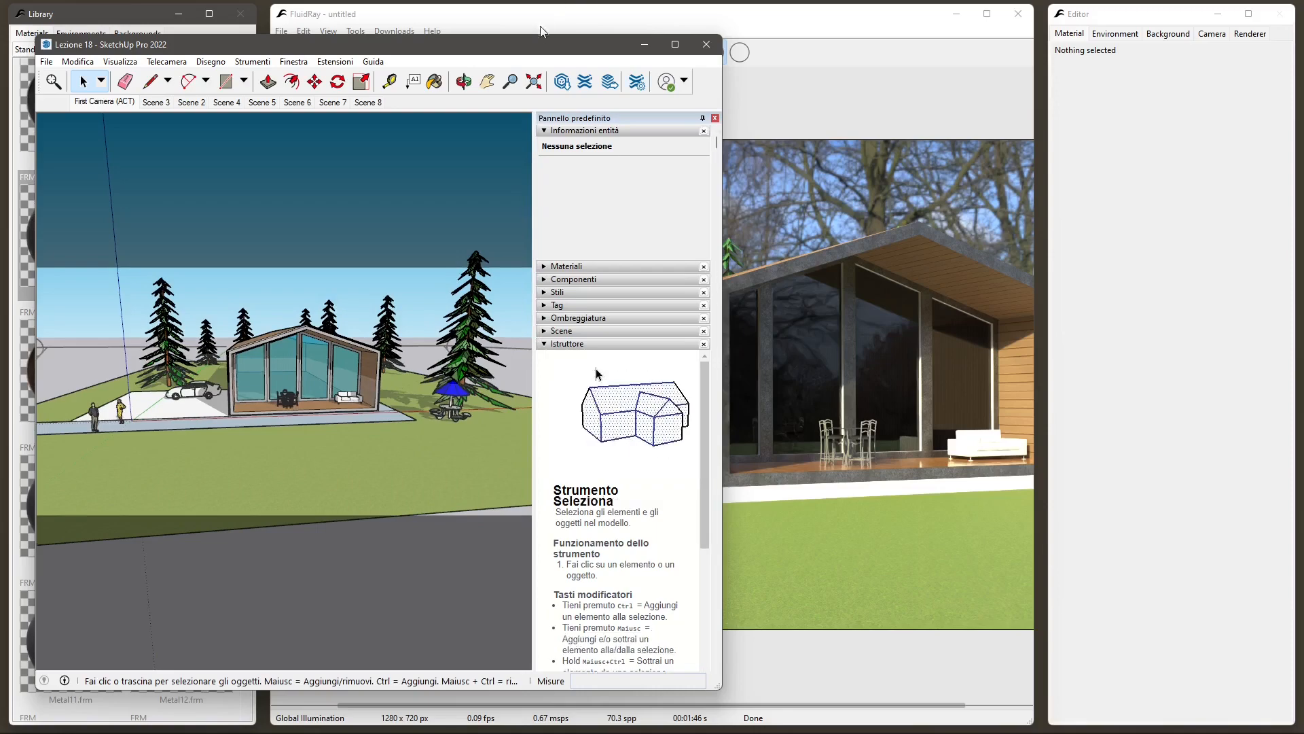
left_click_drag(534, 45, 511, 39)
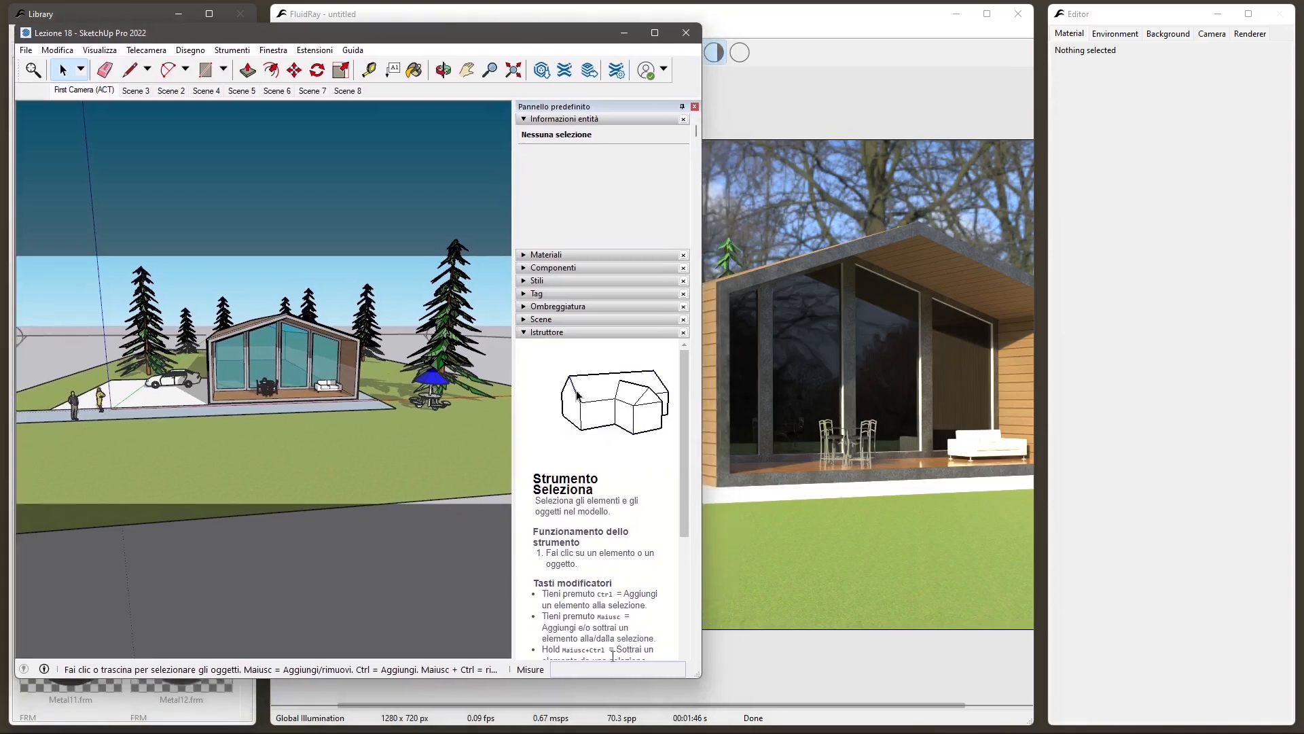
mouse_move(700, 676)
left_mouse_down()
mouse_move(735, 678)
mouse_move(680, 615)
mouse_move(611, 580)
mouse_move(657, 616)
left_mouse_up()
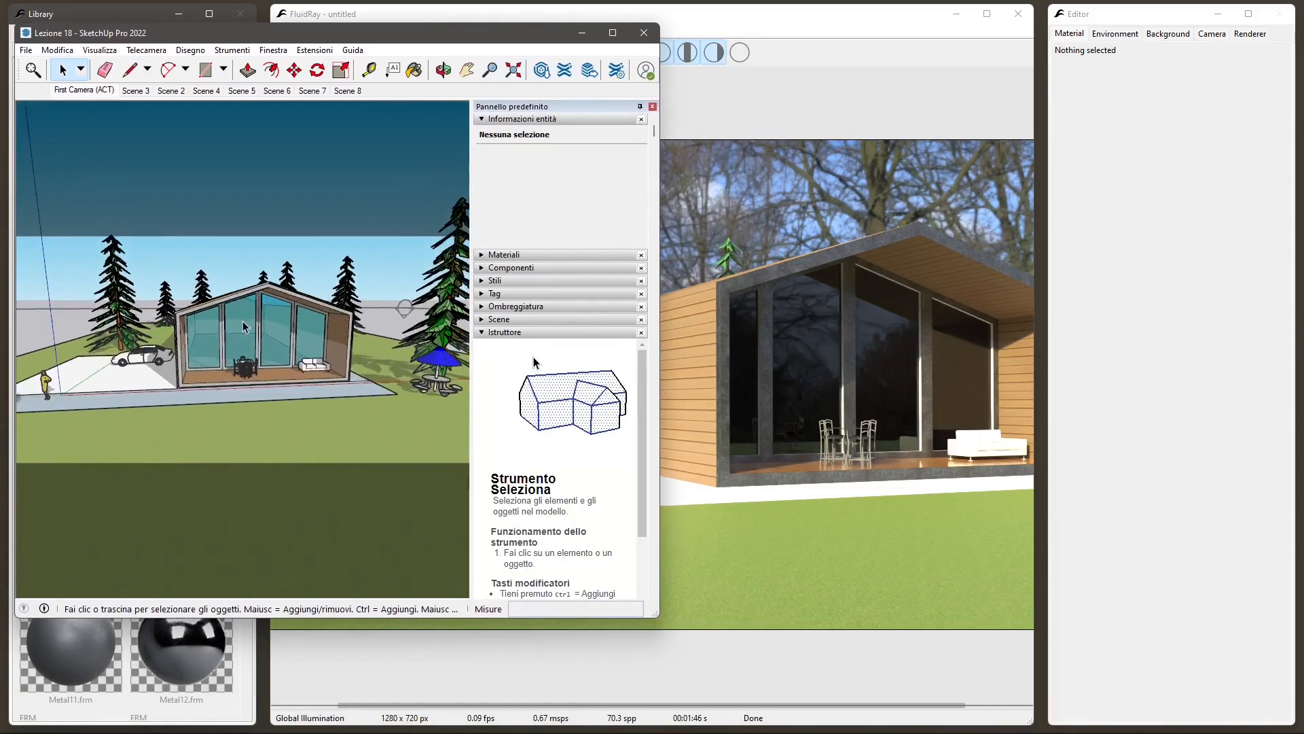
Delete the white sedan component from the driveway beside the house in the SketchUp model.
scroll(221, 379, "up", 4)
middle_click_drag(221, 379, 231, 366)
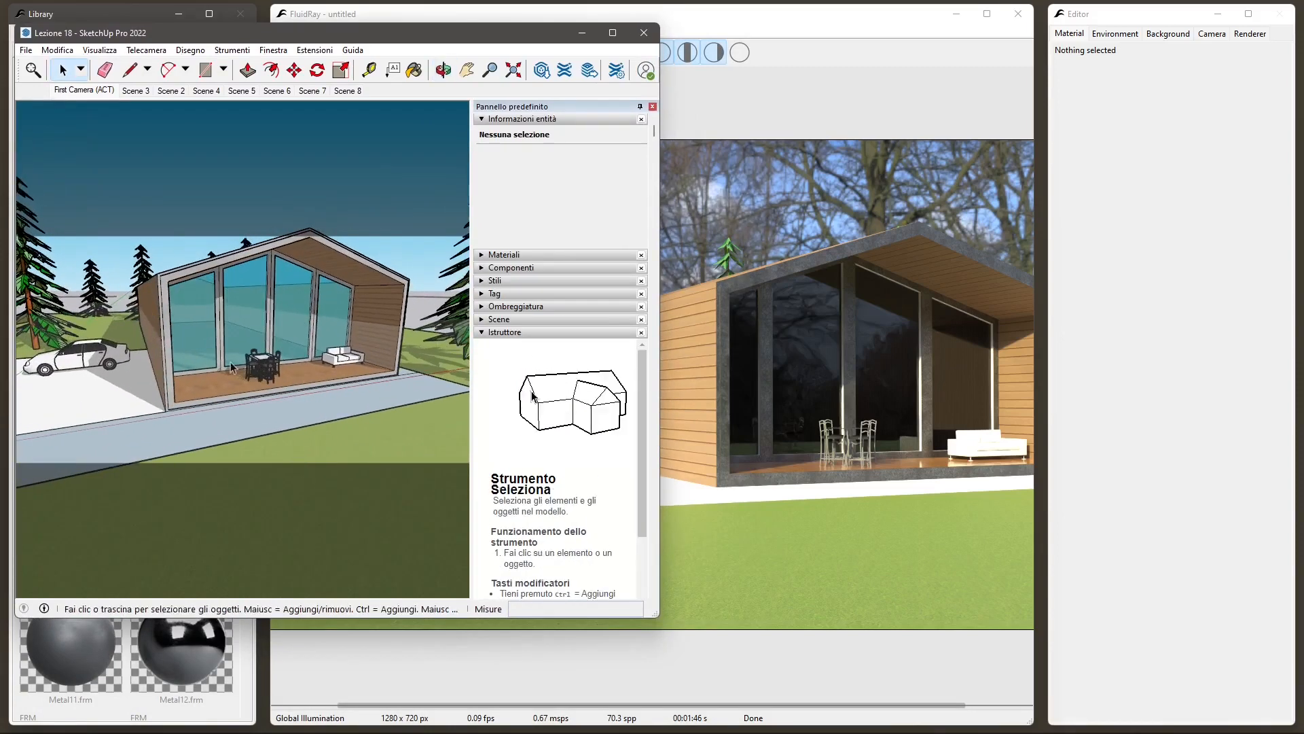
left_click(100, 358)
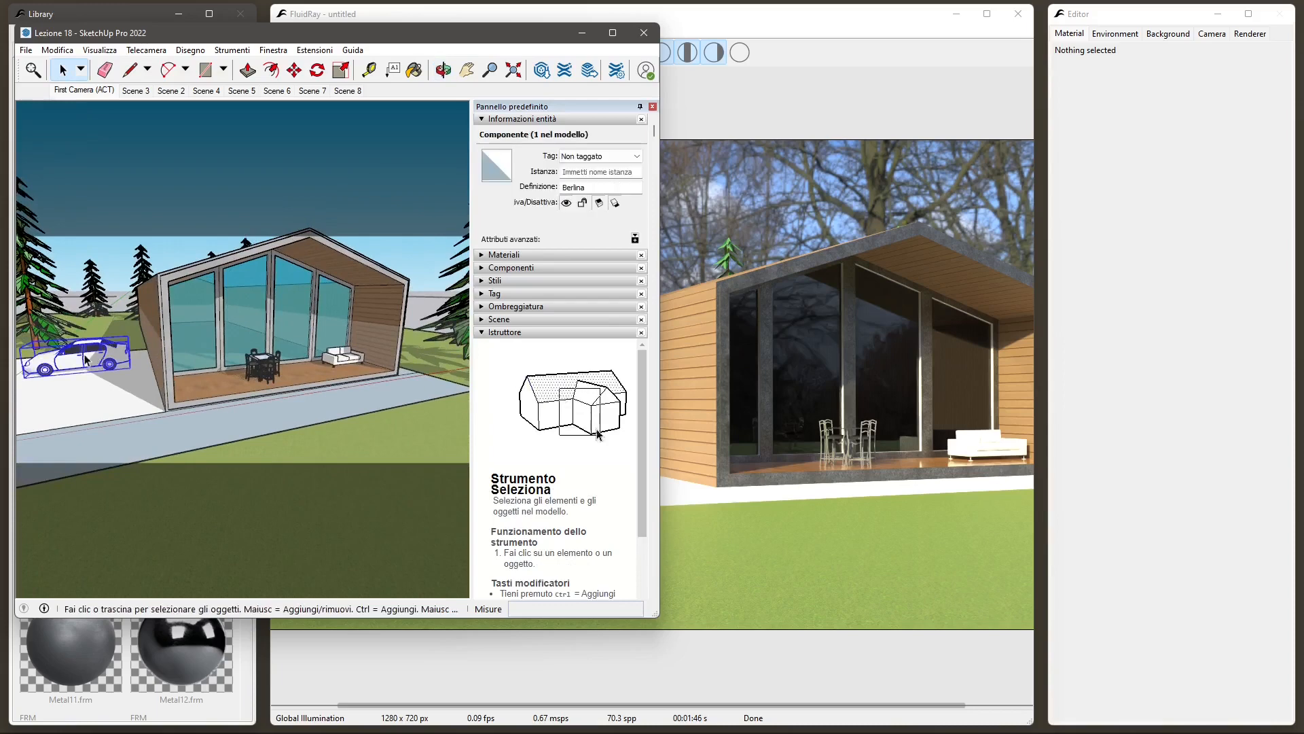
key("Delete")
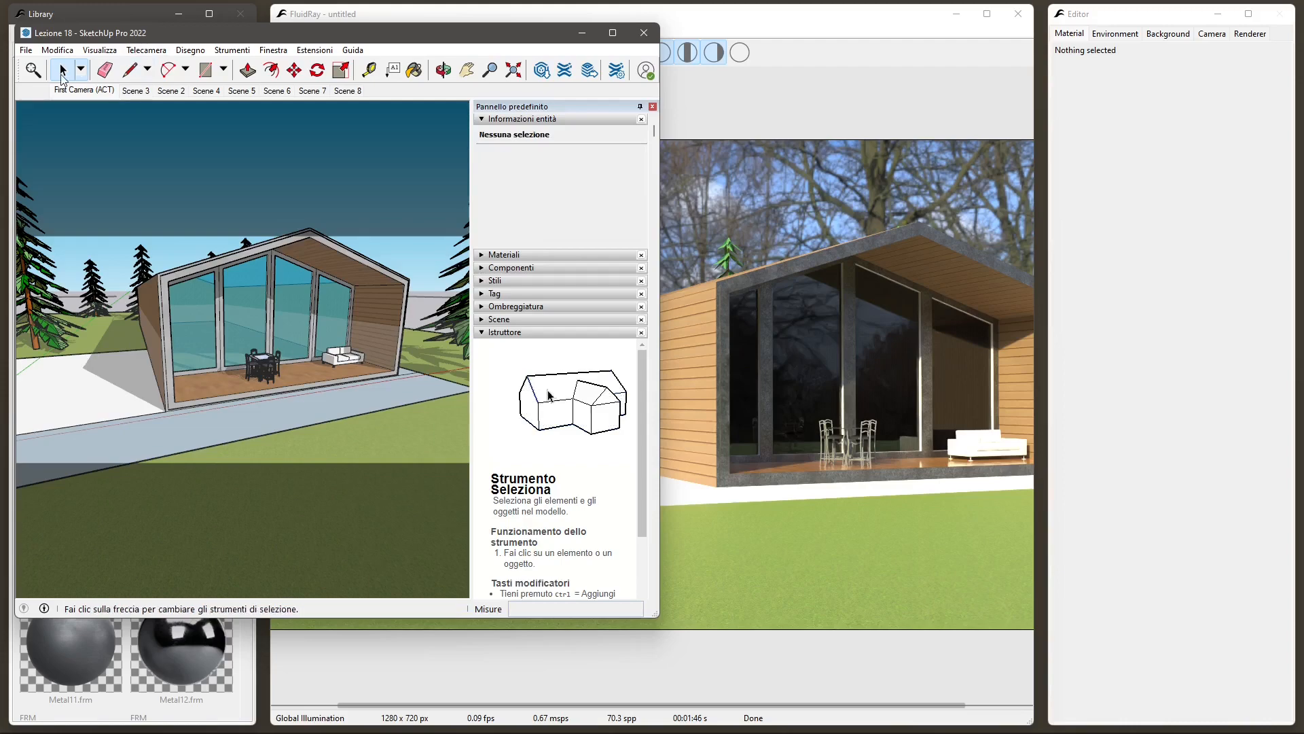
Save the SketchUp model as Lezione 18b in the SKETCHUP PRO 2021 folder, then switch back to FluidRay.
left_click(25, 50)
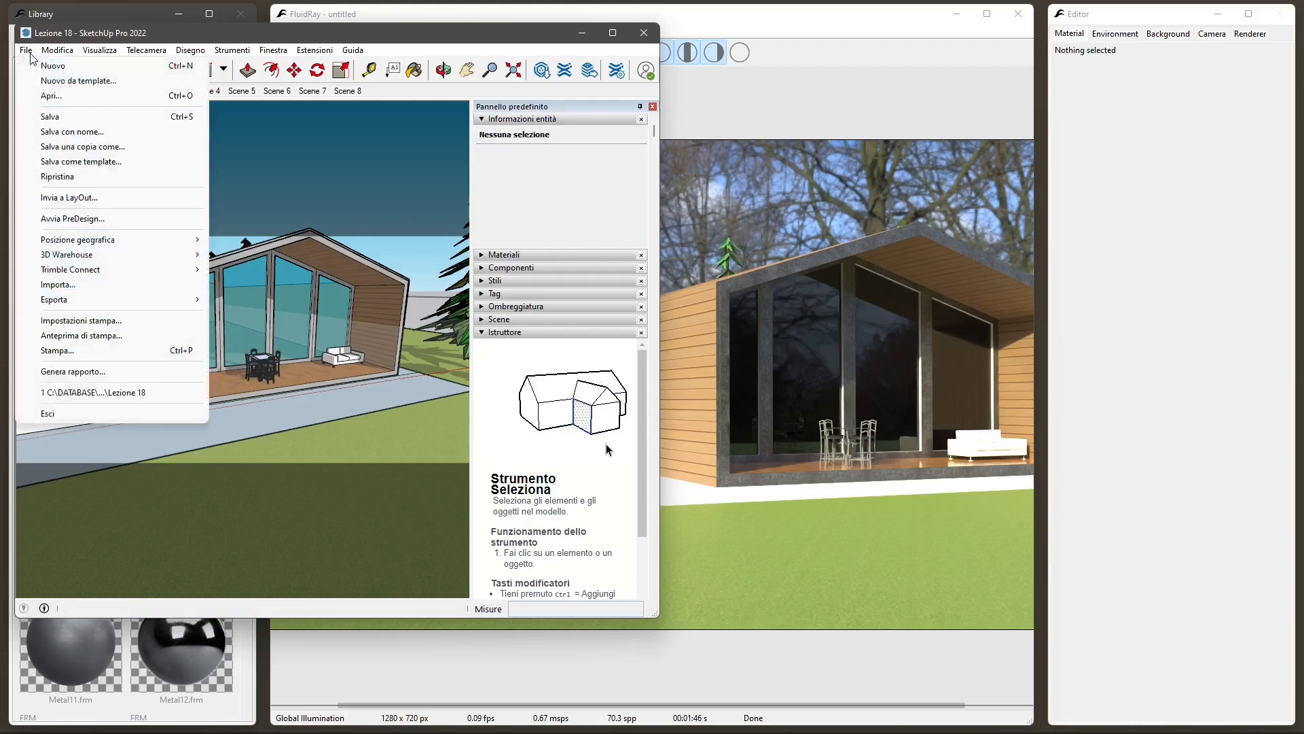
left_click(51, 133)
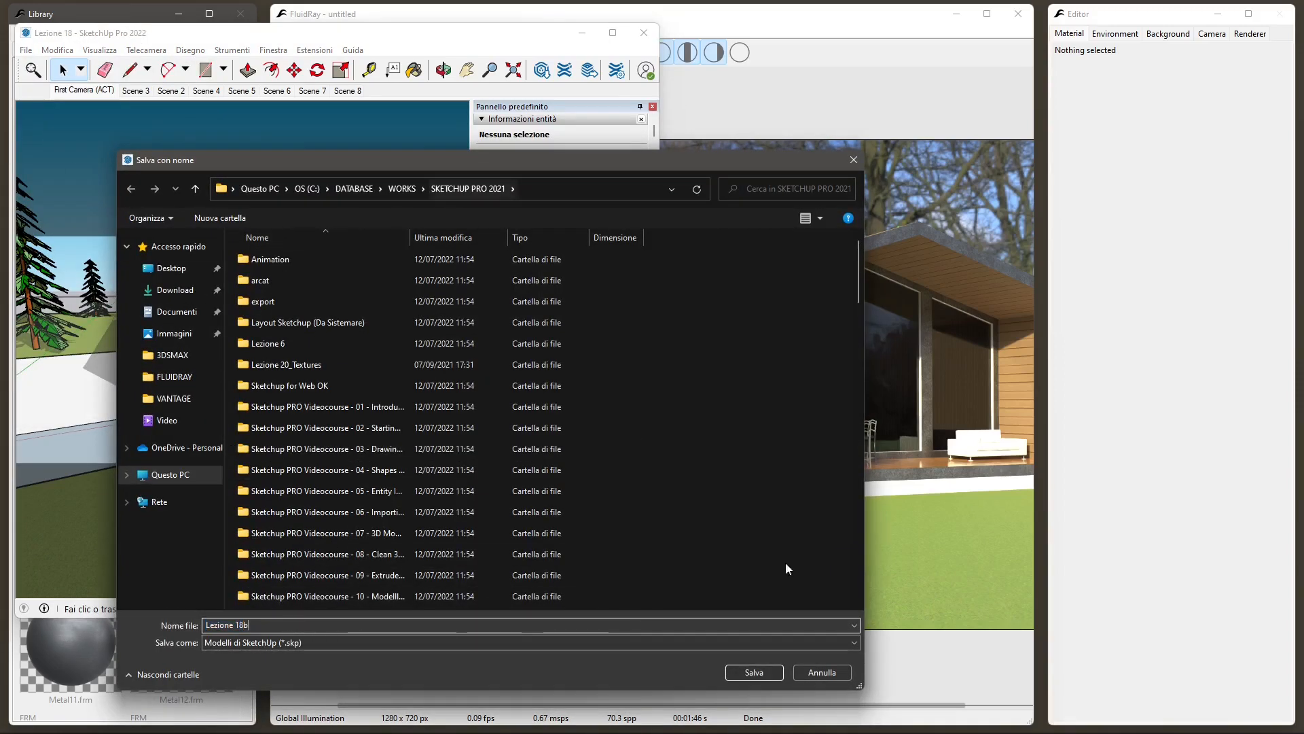
left_click(300, 644)
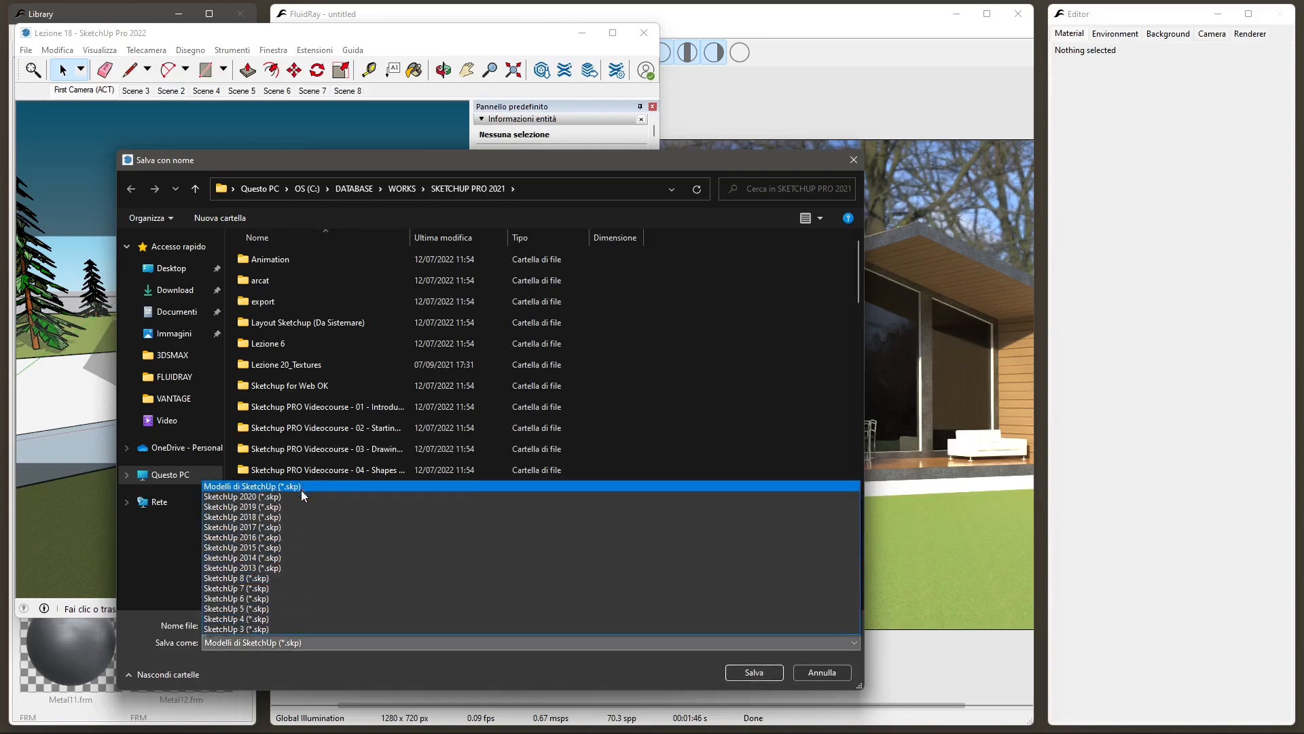
left_click(411, 674)
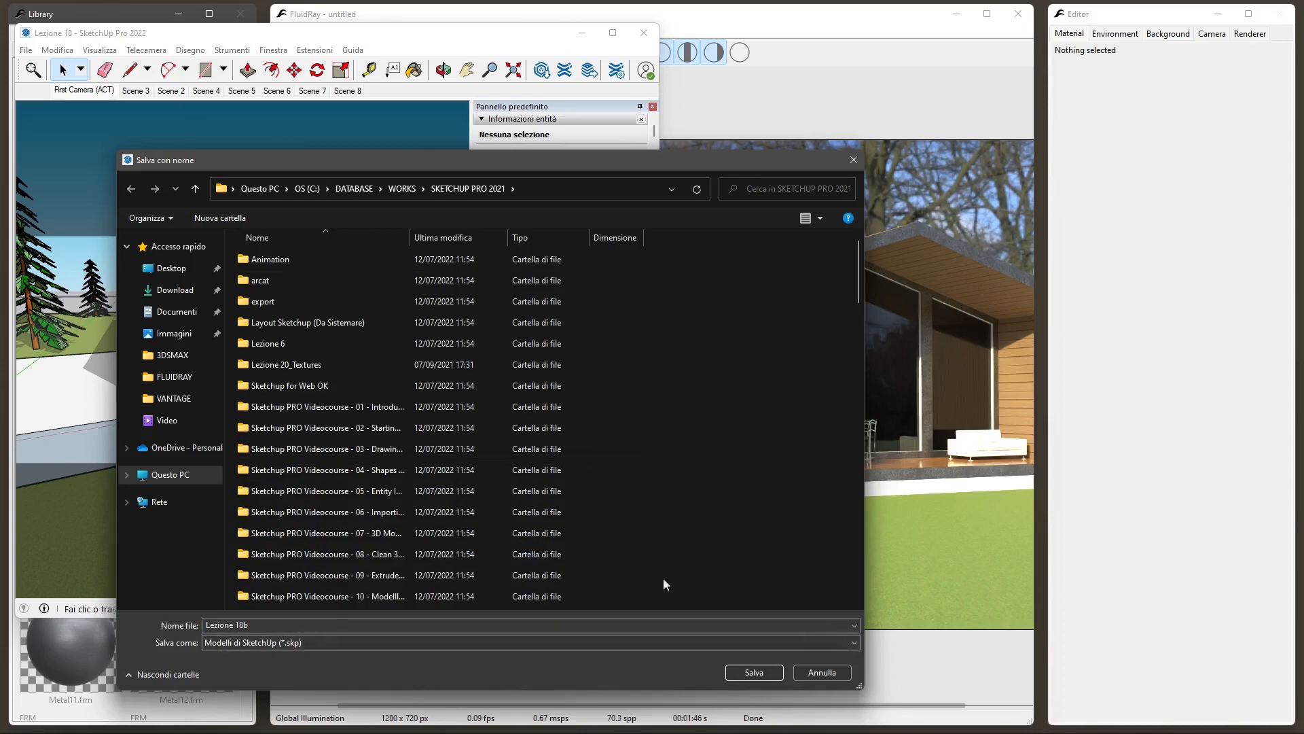
left_click(756, 672)
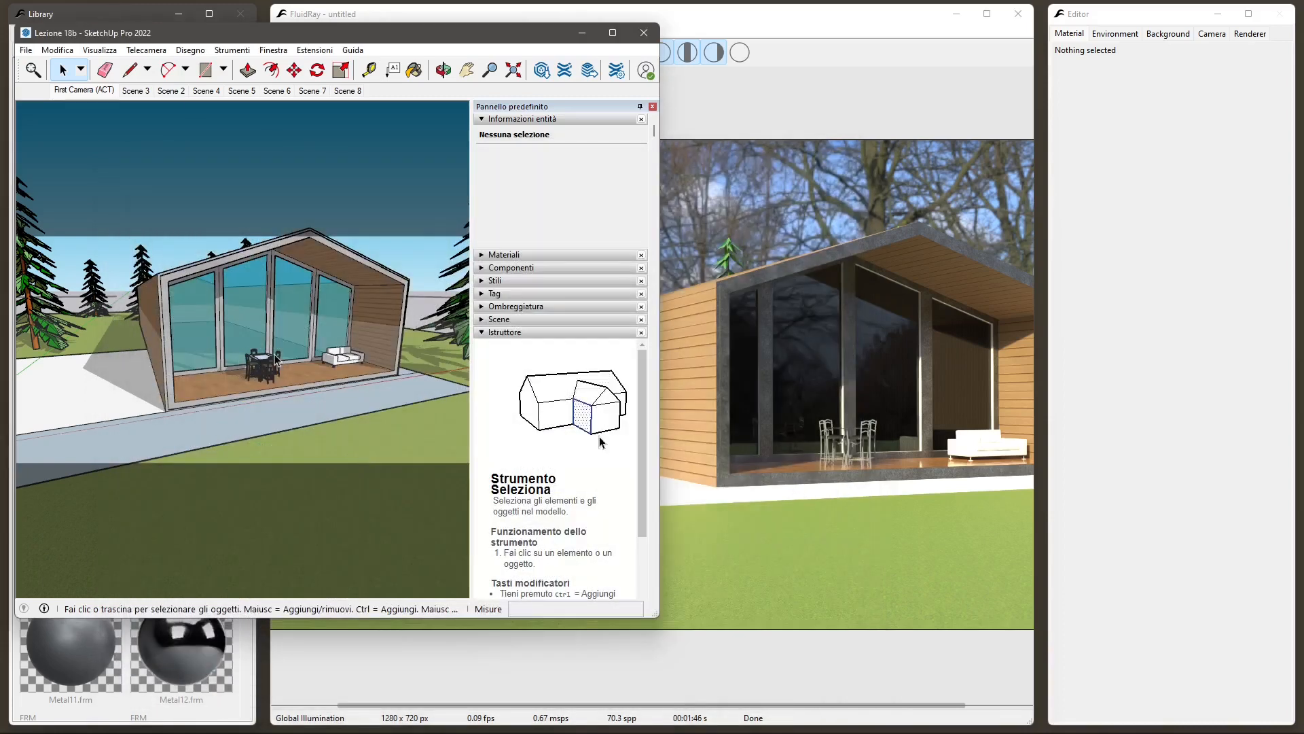
left_click(670, 15)
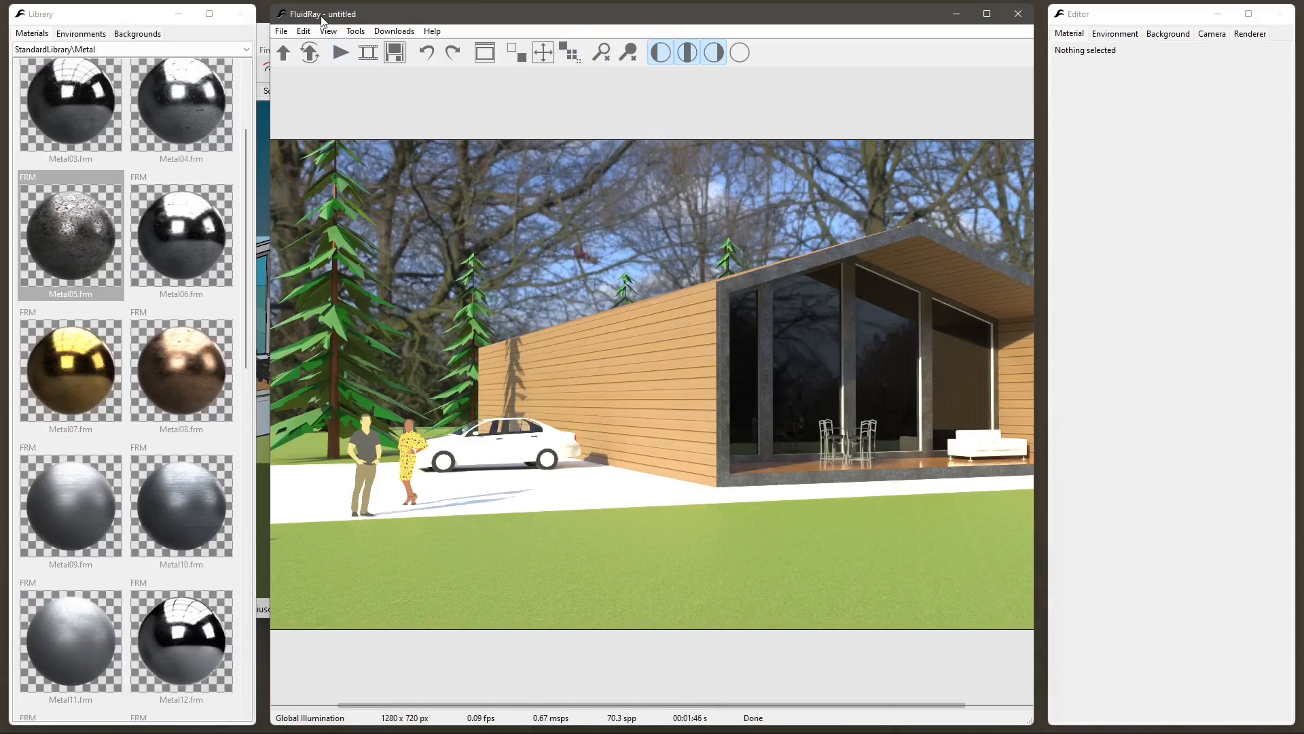
left_click(284, 59)
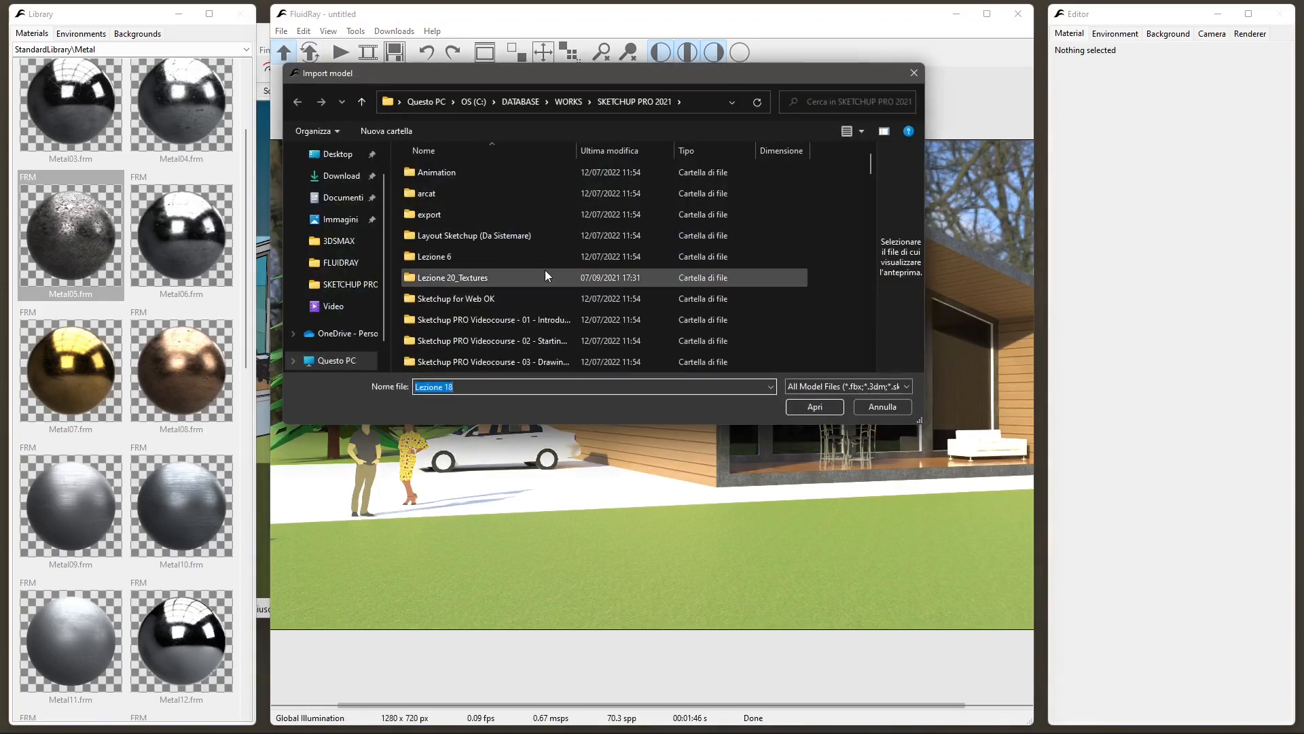
scroll(614, 320, "down", 5)
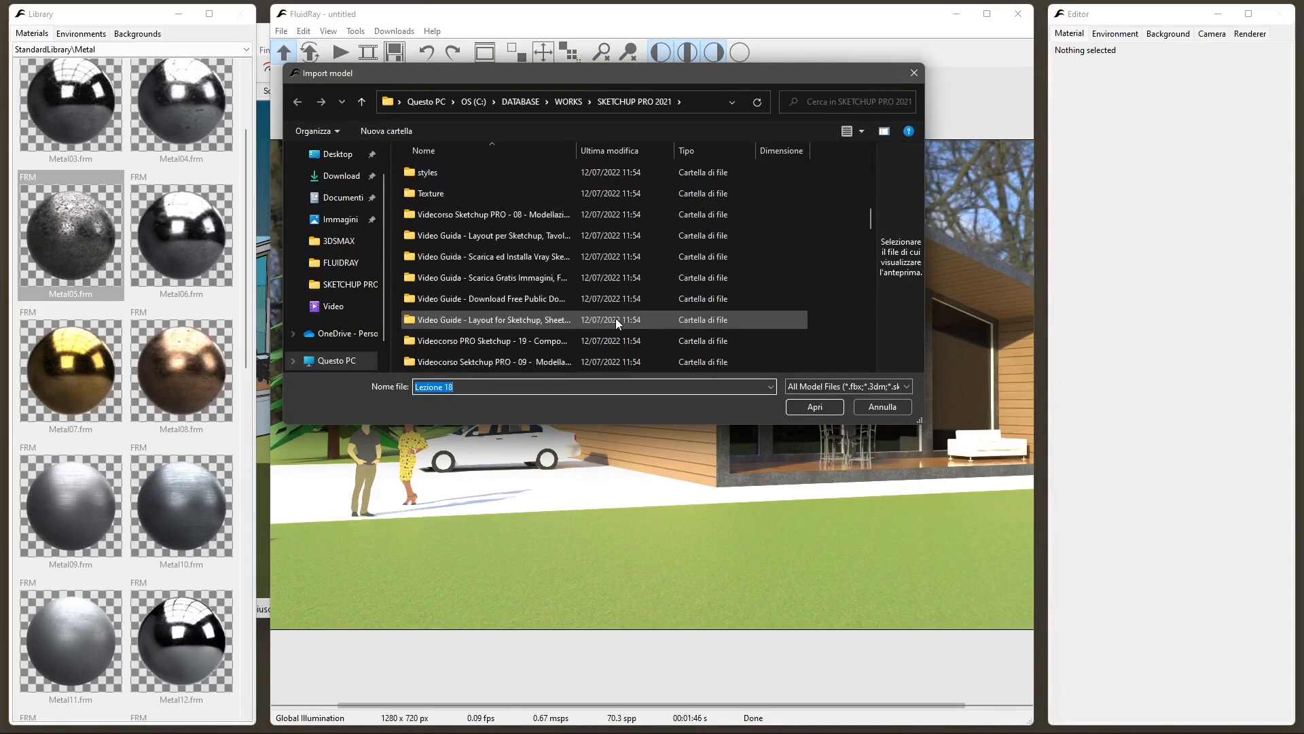
scroll(615, 318, "down", 2)
left_click(882, 407)
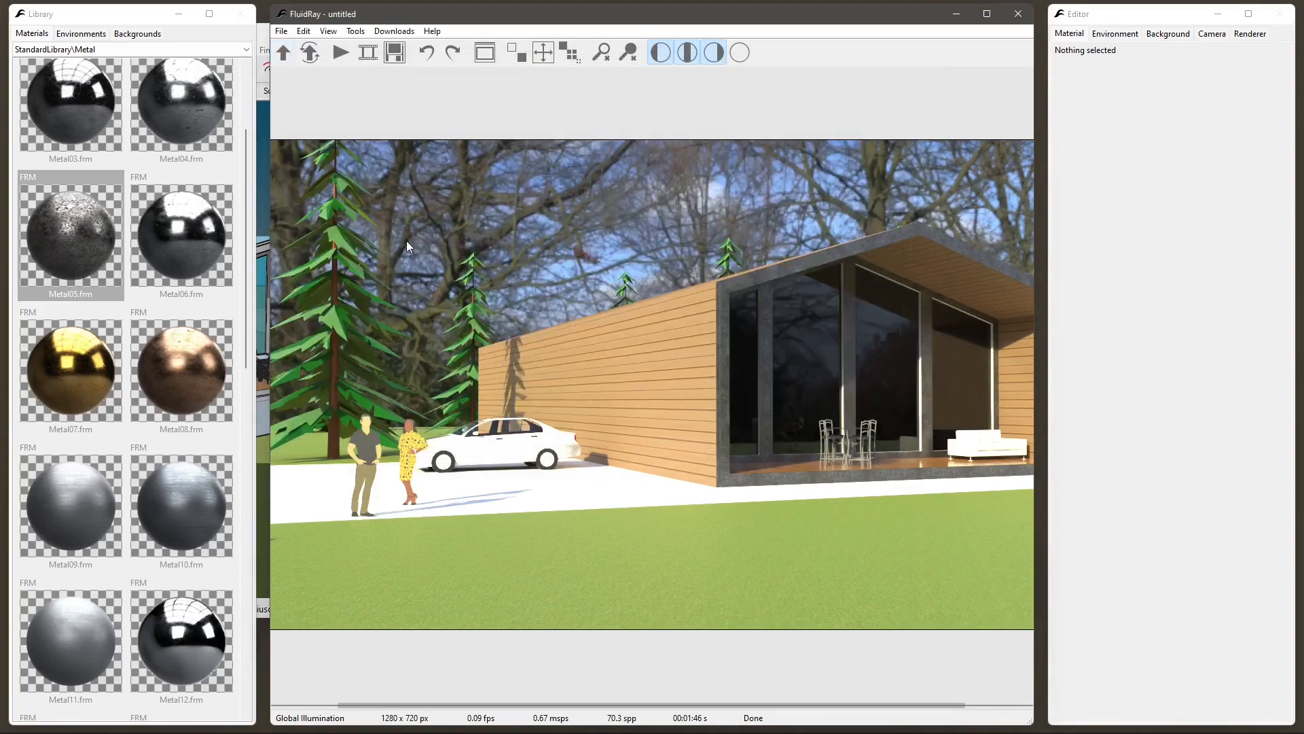
left_click(311, 52)
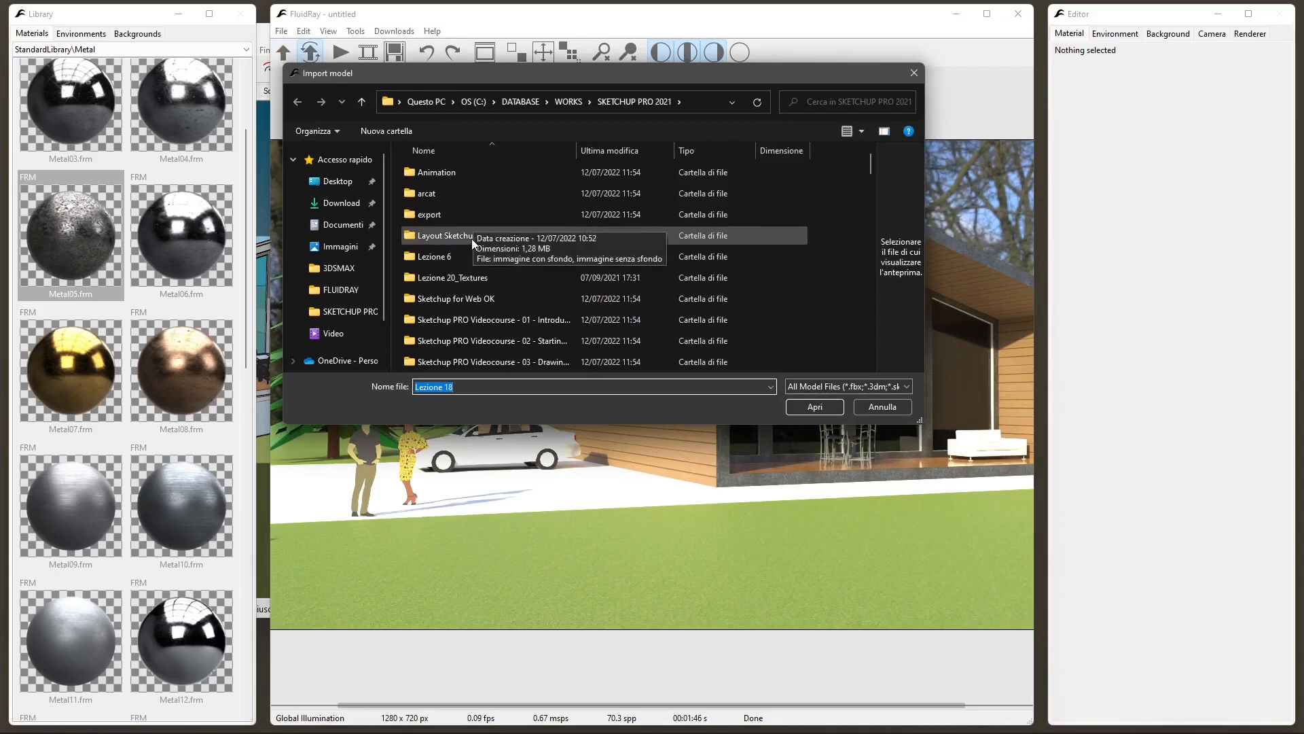
left_click(457, 393)
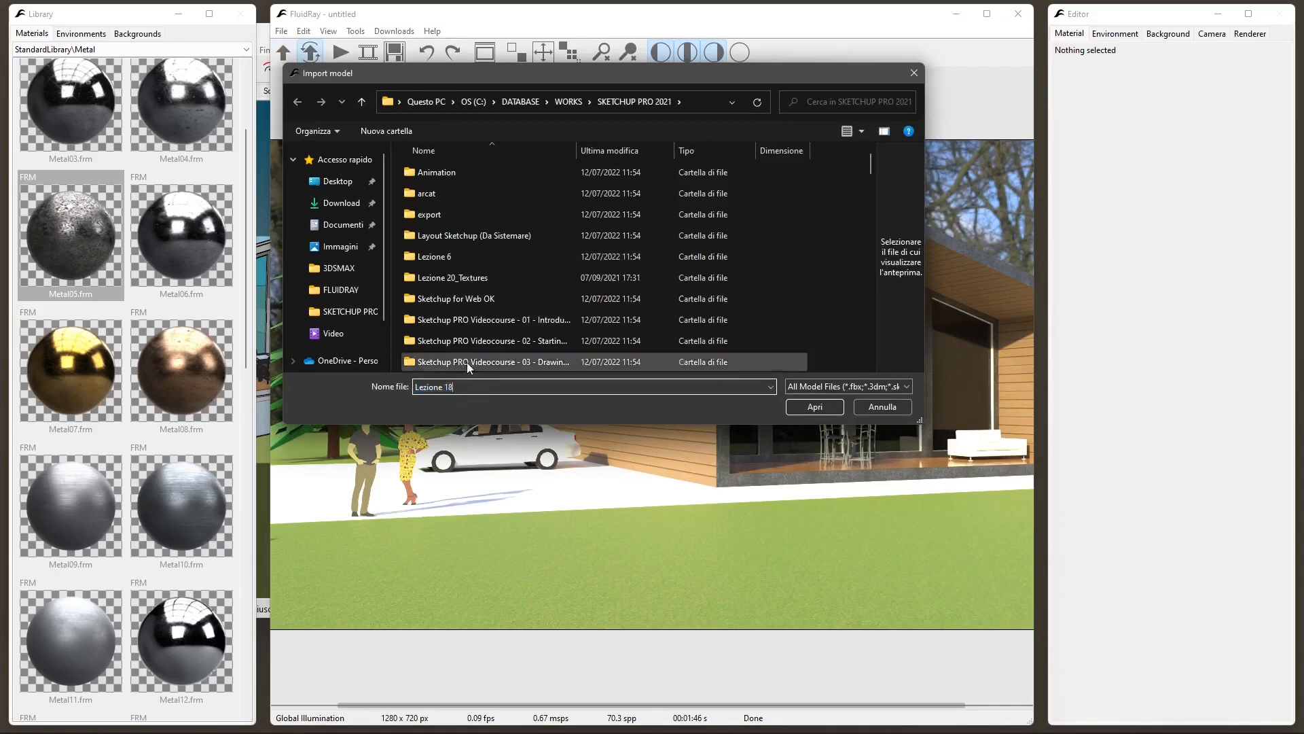
scroll(472, 339, "down", 3)
scroll(484, 303, "down", 8)
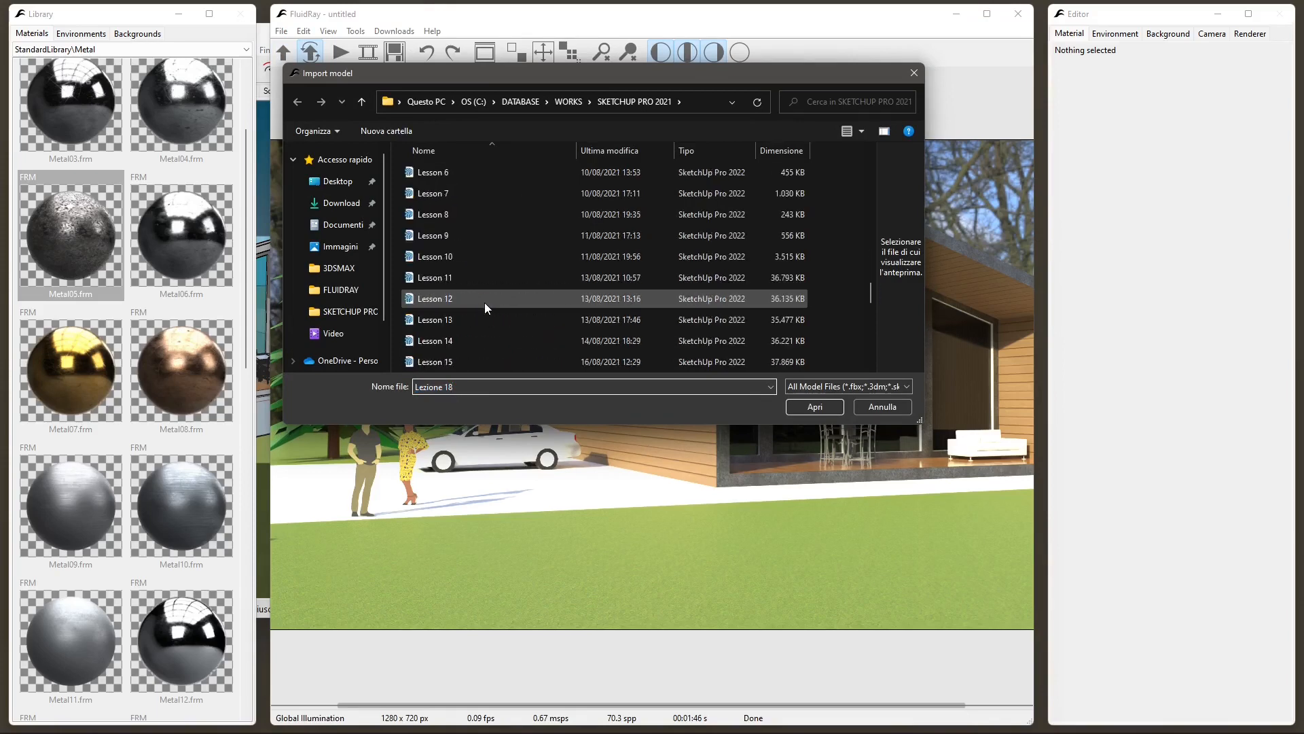
scroll(484, 303, "down", 3)
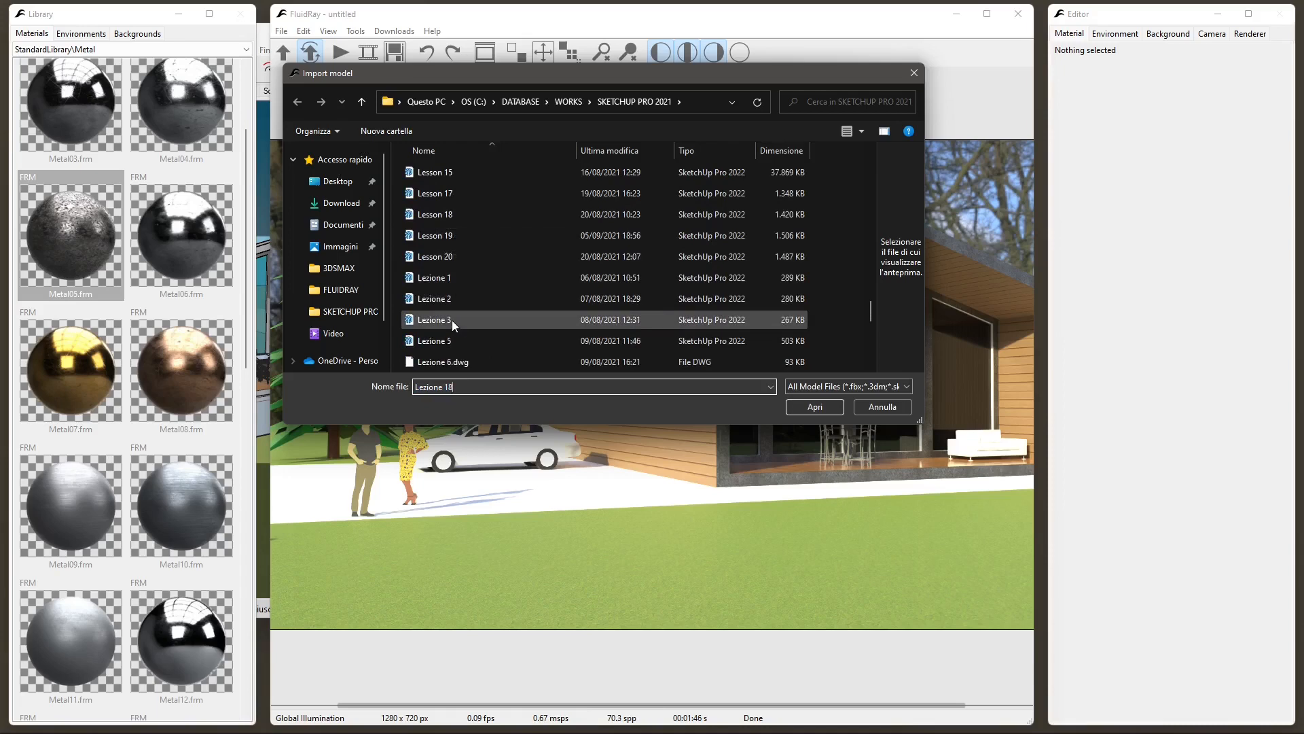
scroll(451, 320, "down", 5)
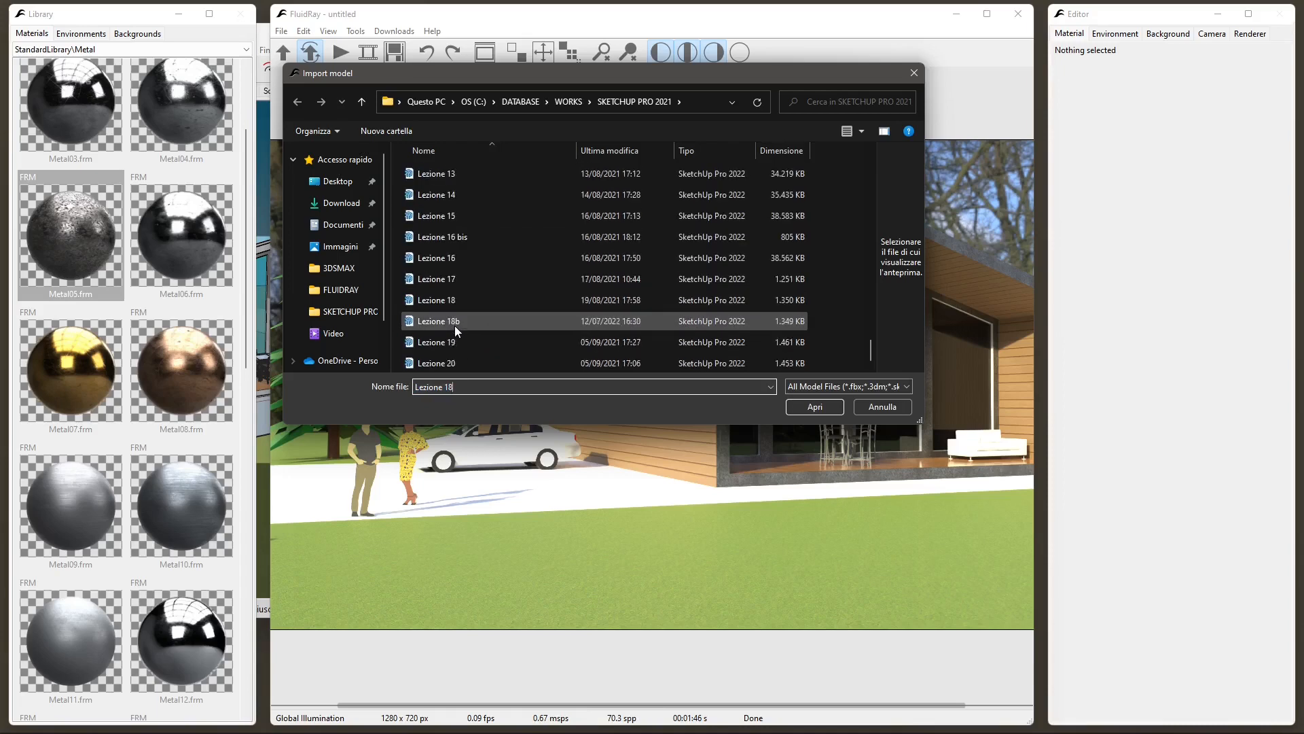
scroll(454, 325, "up", 10)
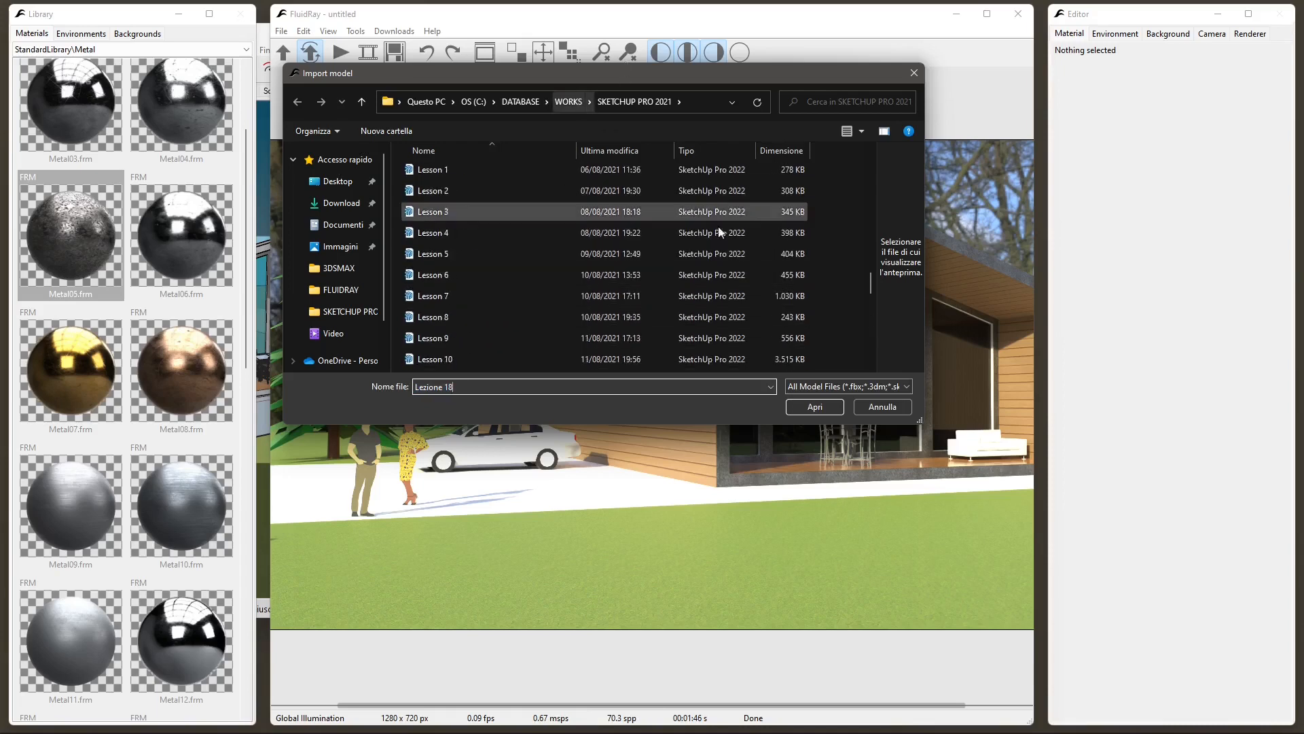
left_click(815, 407)
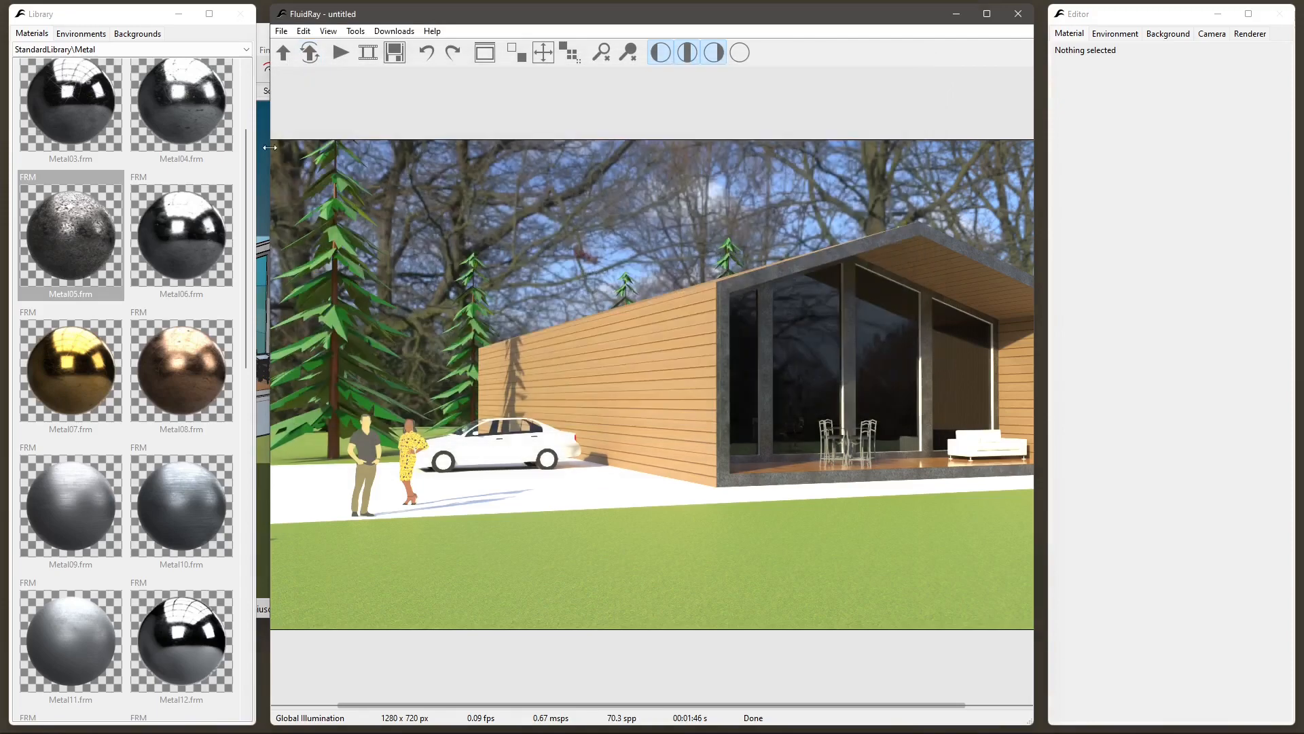
Import the Lezione 18b.skp model into the FluidRay scene and accept restarting the rendering.
left_click(285, 55)
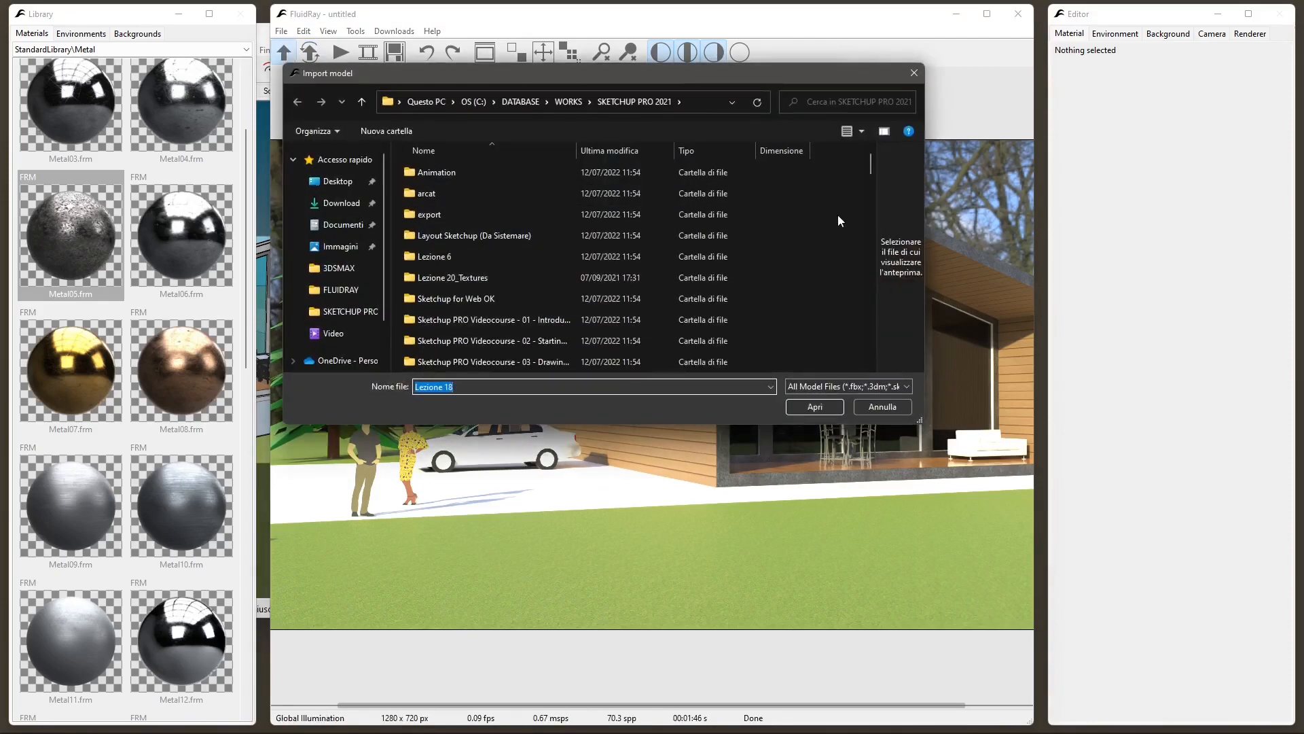
type("b")
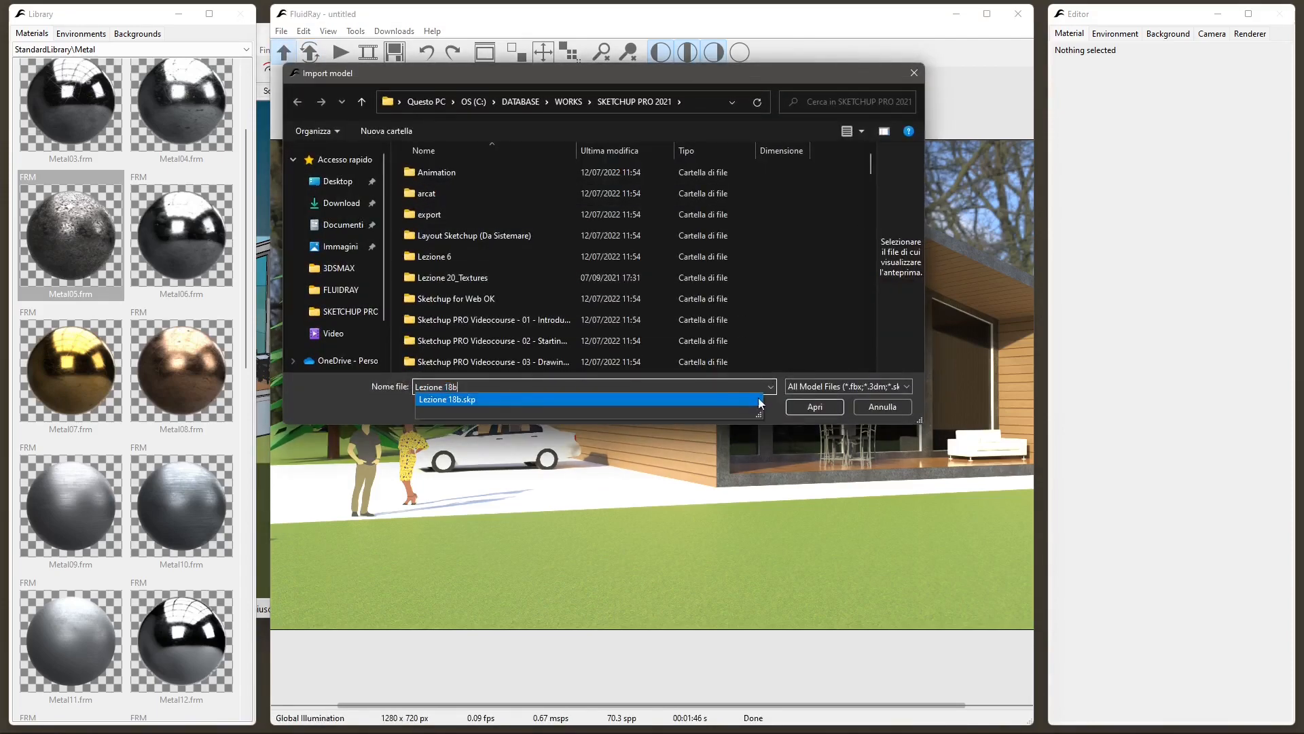
left_click(509, 398)
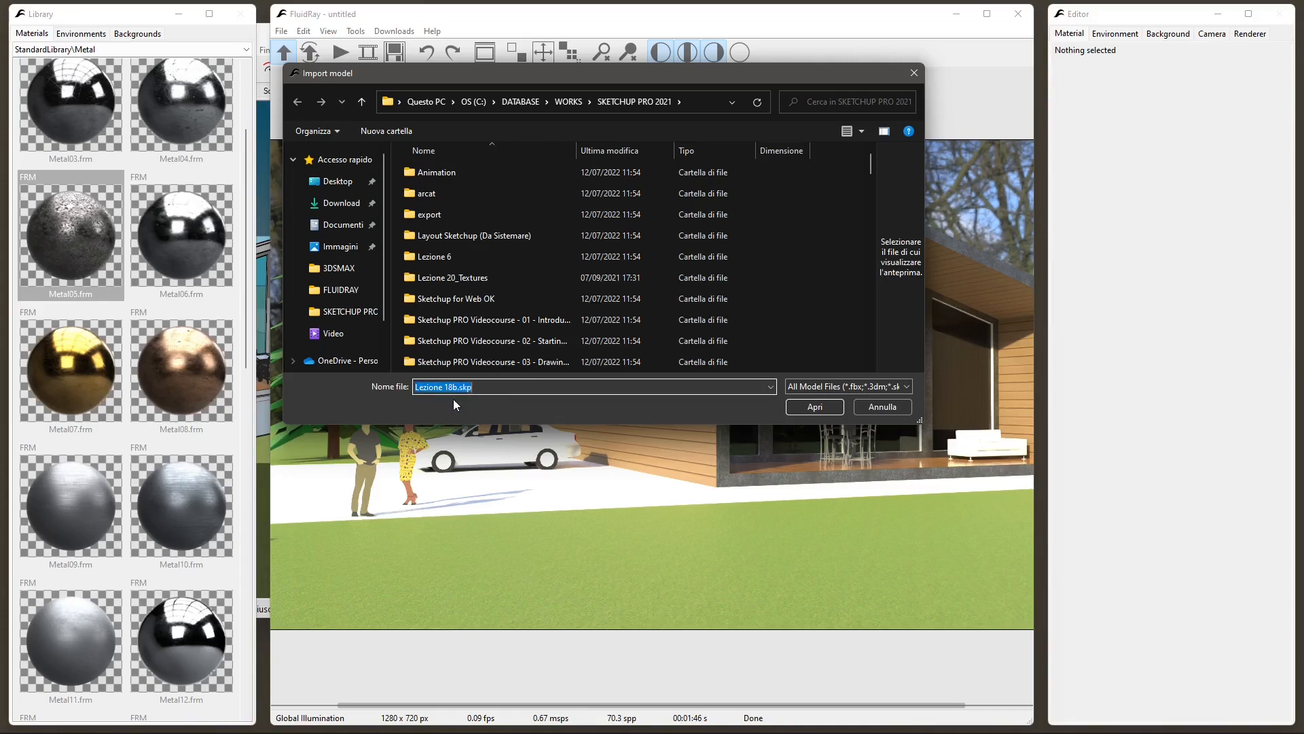
left_click(802, 406)
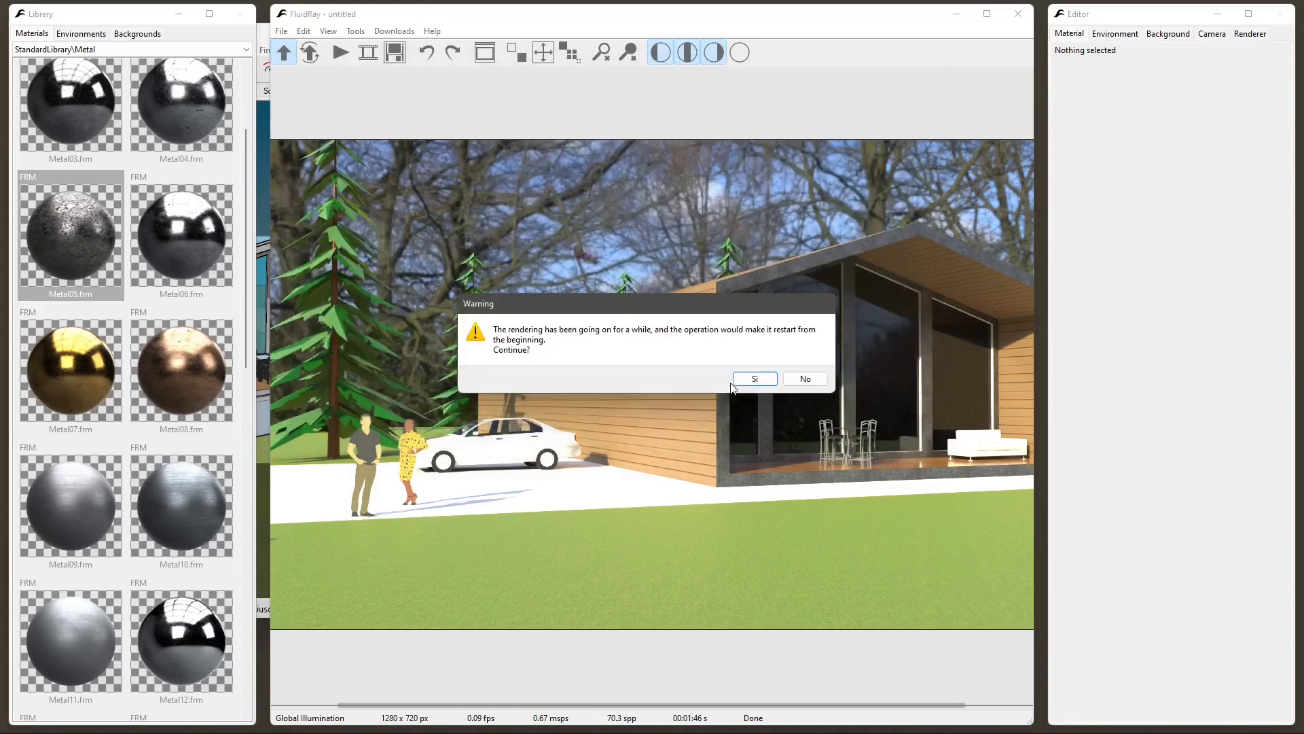
left_click(748, 381)
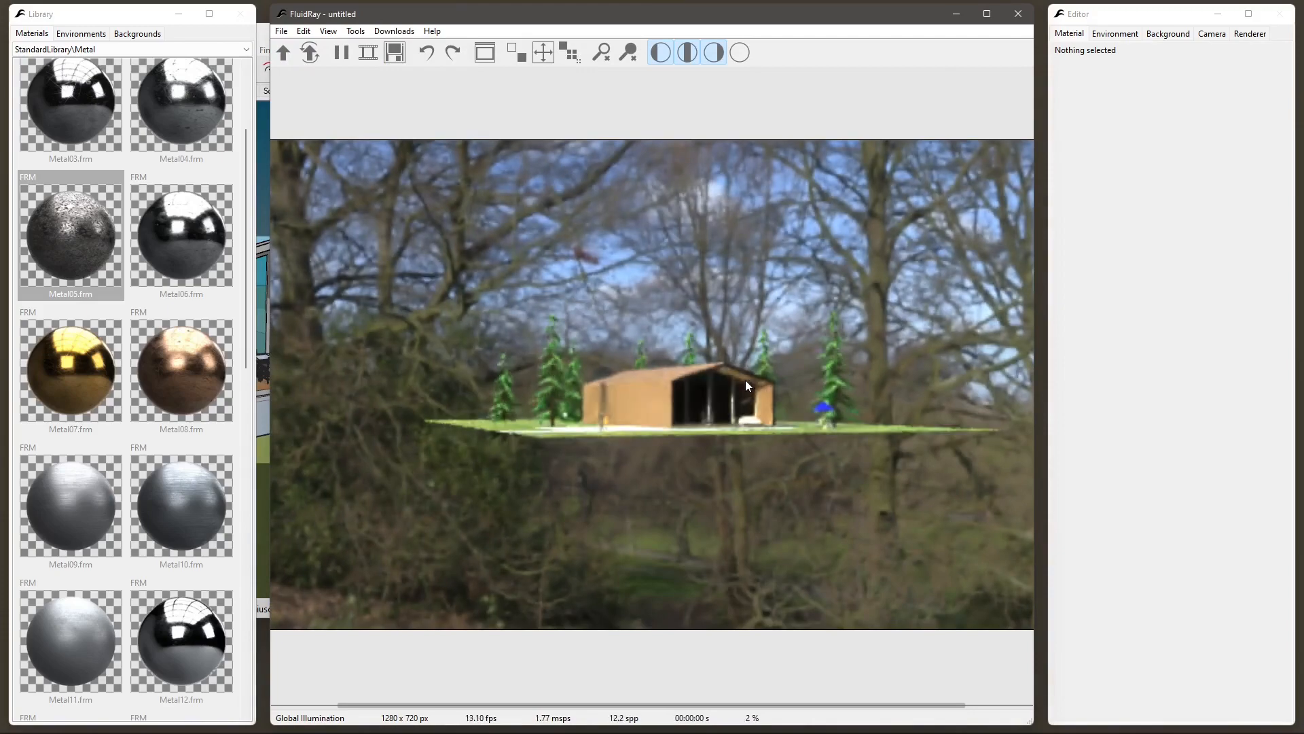
Apply the Metal05 material to the frame around the reimported house's glazed front.
scroll(710, 409, "up", 8)
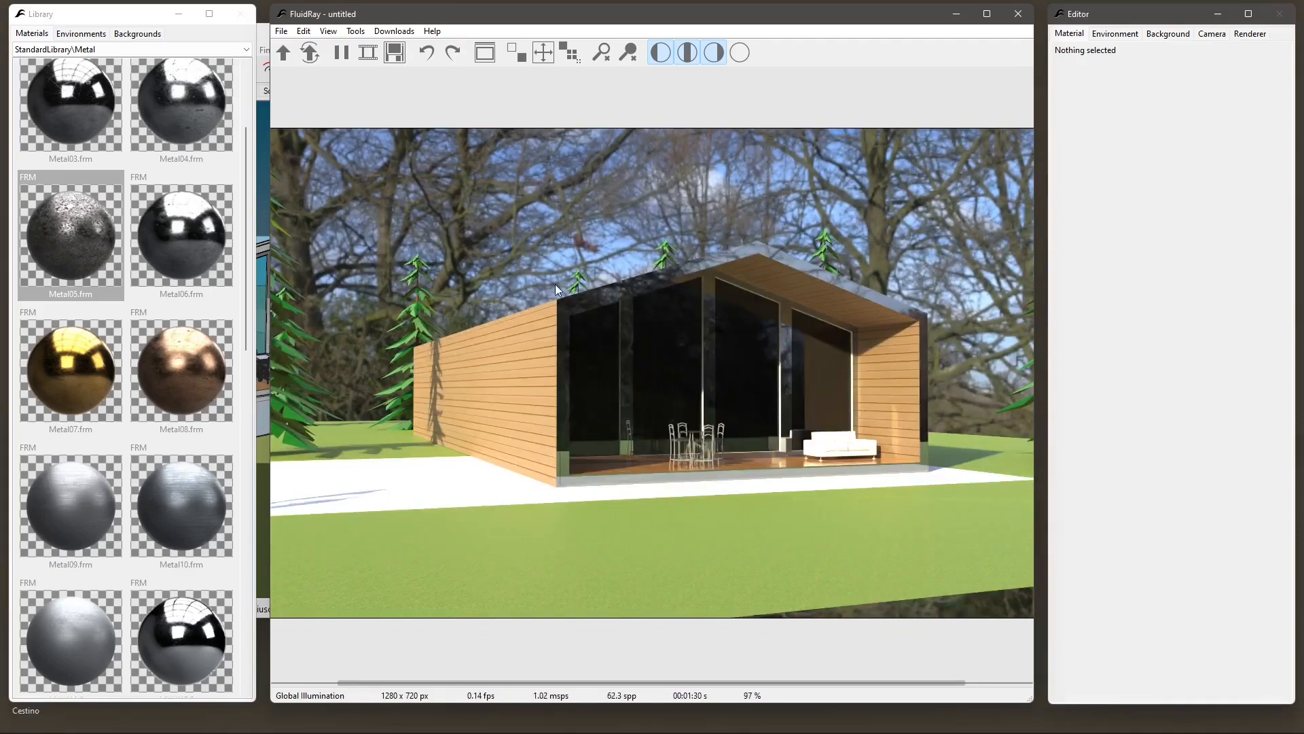
mouse_move(47, 223)
left_click_drag(47, 223, 579, 302)
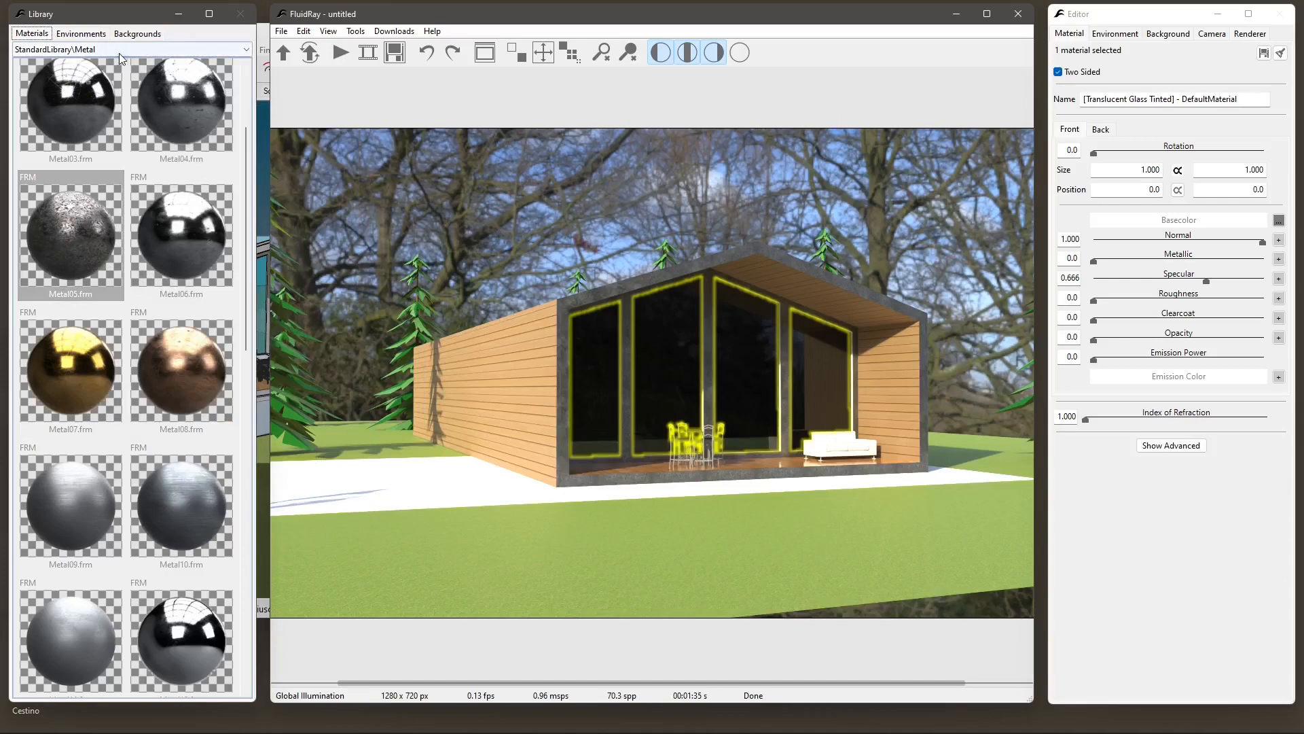
Browse the material library's StandardLibrary\Gravel category.
left_click(95, 49)
scroll(117, 120, "up", 8)
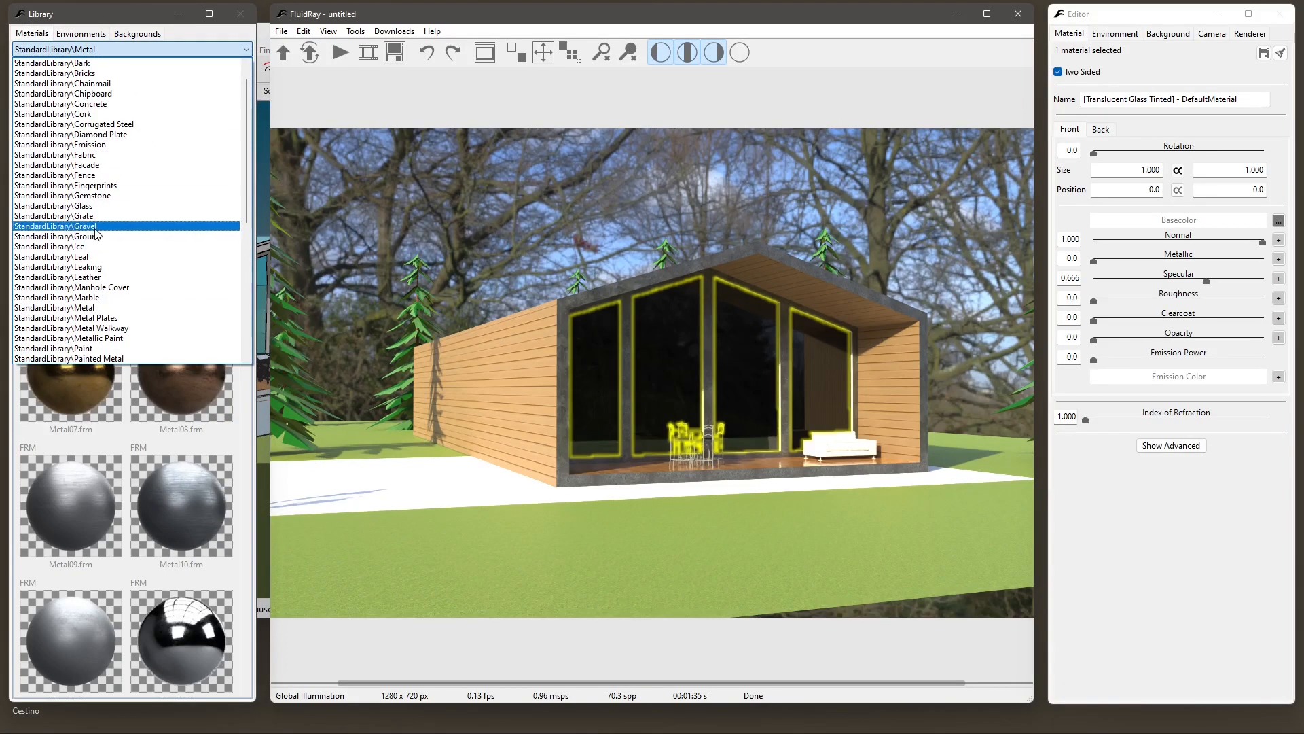
scroll(97, 191, "up", 1)
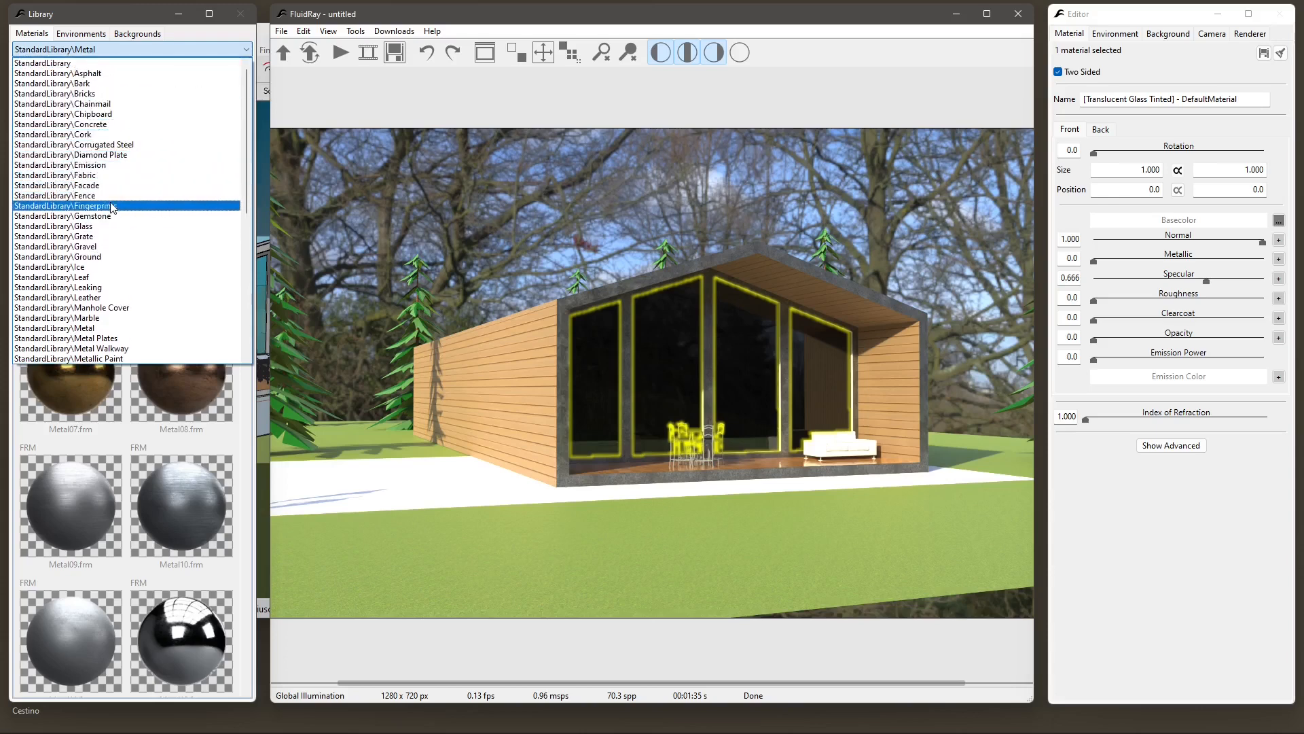
left_click(108, 246)
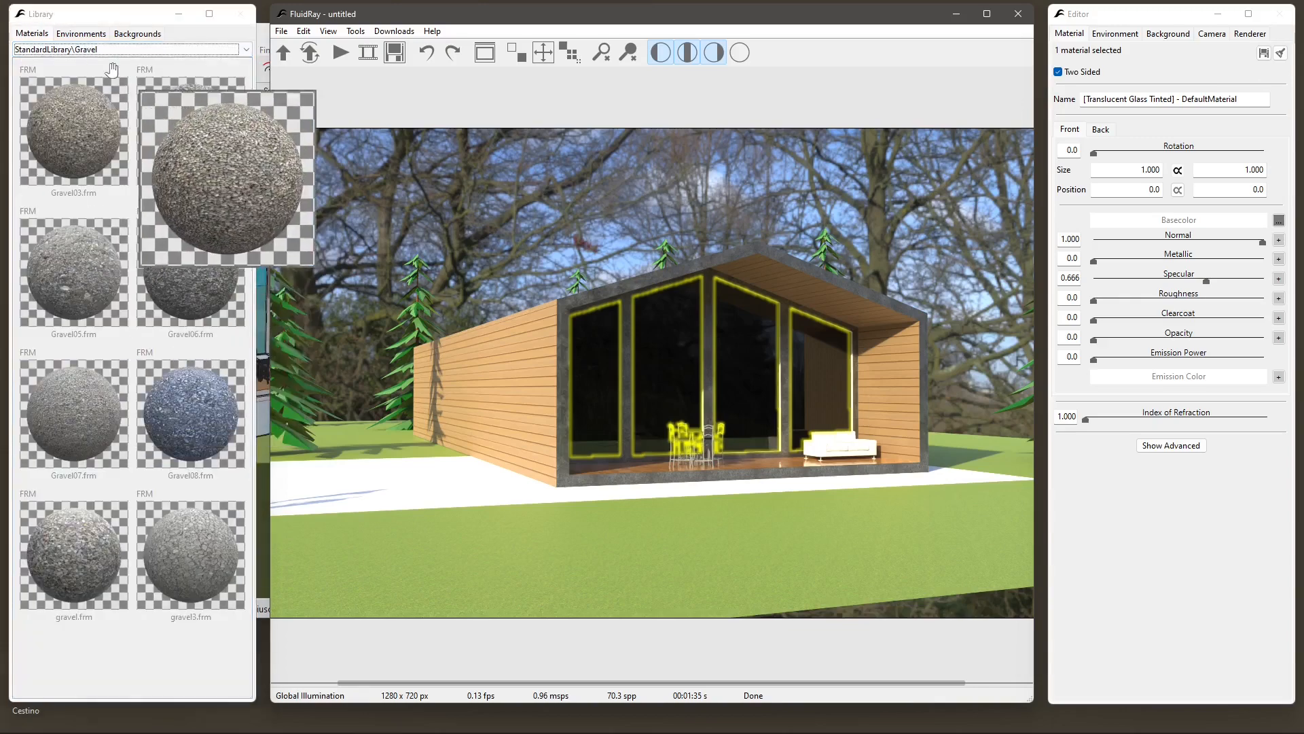
Apply the Ground03 material from the StandardLibrary\Ground category to the lawn around the house, accepting the render restart.
left_click(52, 47)
scroll(144, 258, "up", 3)
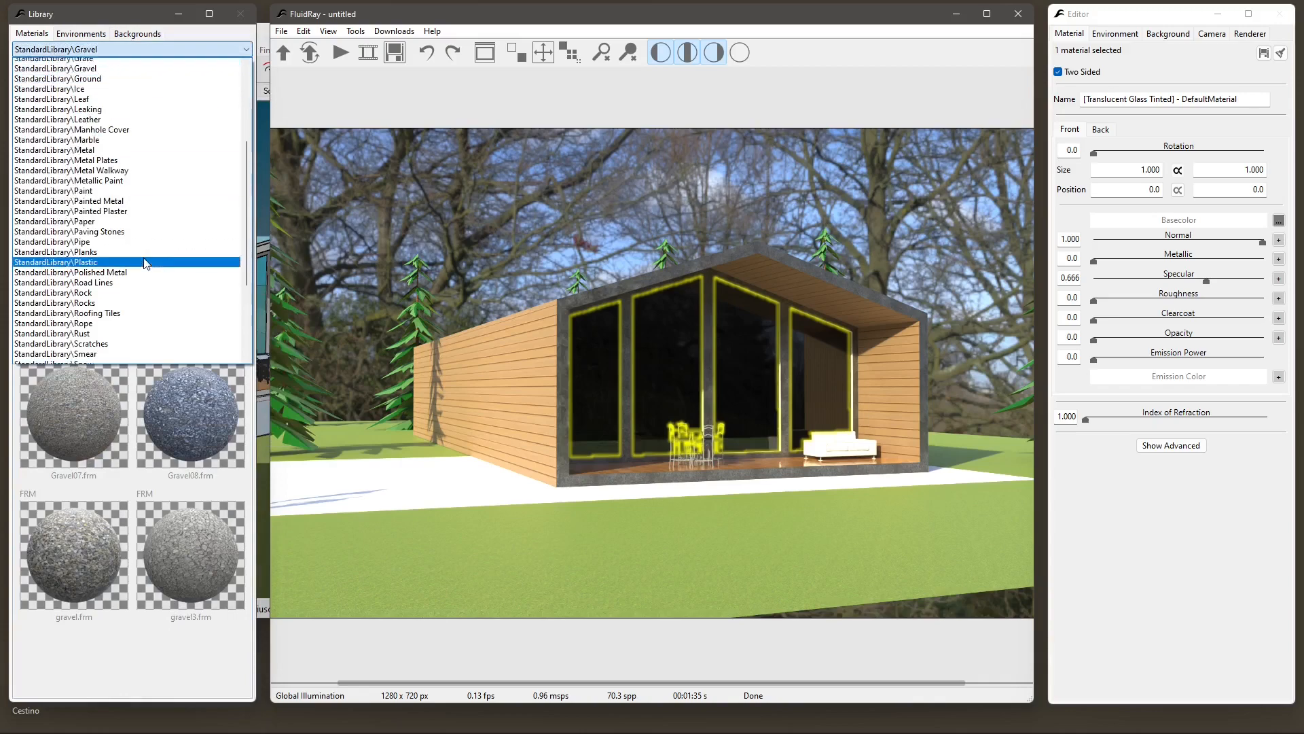
scroll(141, 258, "up", 3)
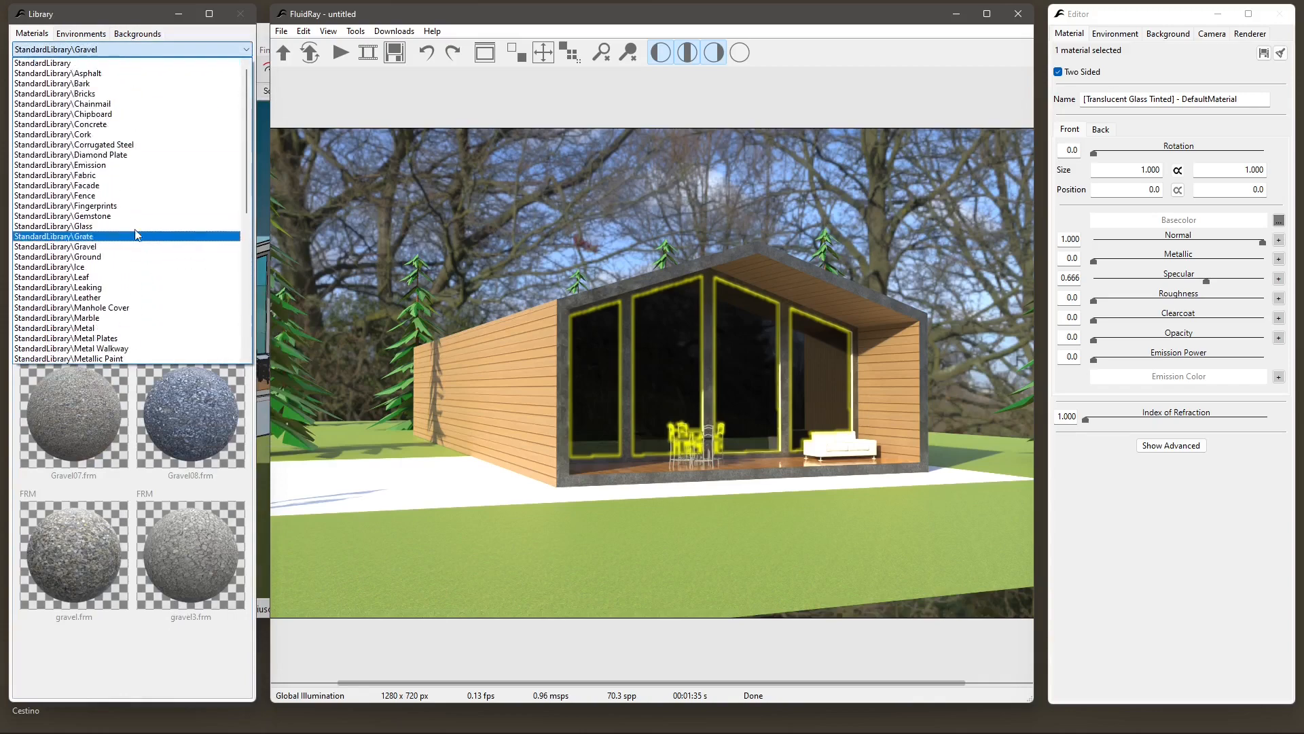
left_click(119, 261)
left_click_drag(246, 88, 231, 132)
left_click(71, 262)
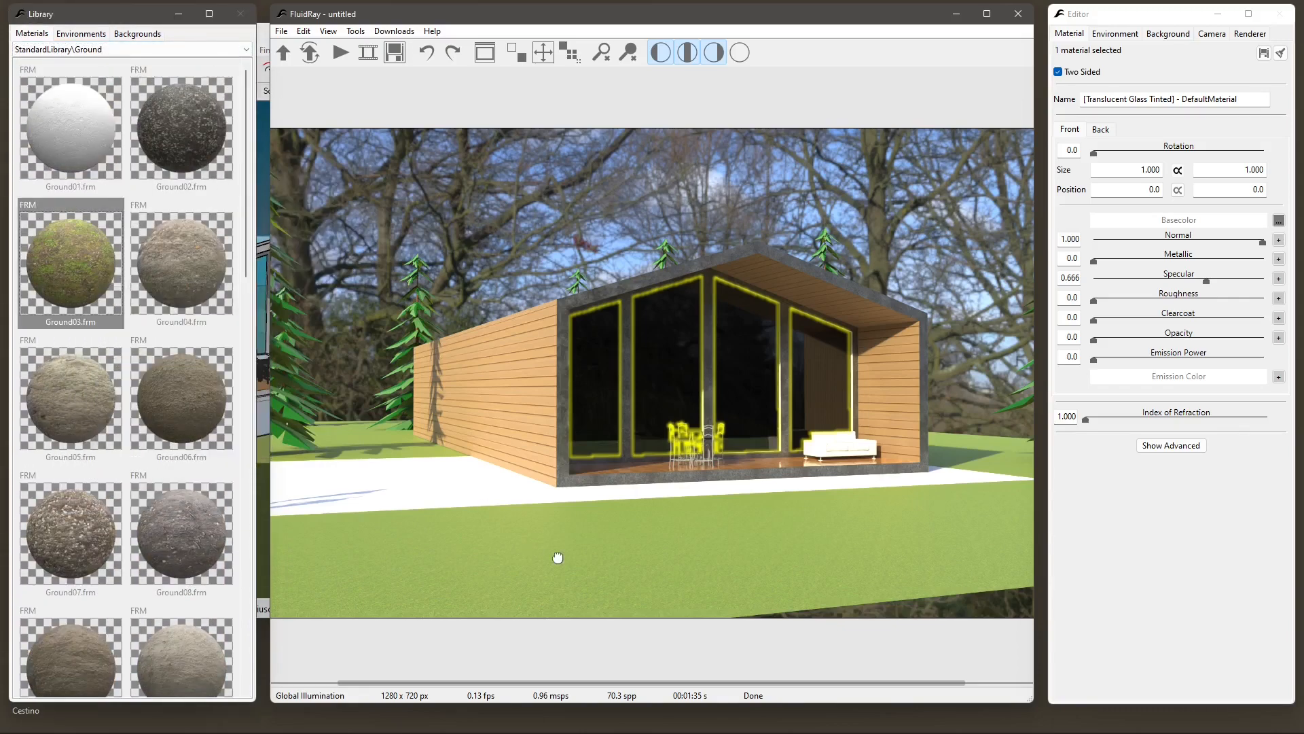
left_click_drag(558, 557, 557, 552)
left_click(752, 366)
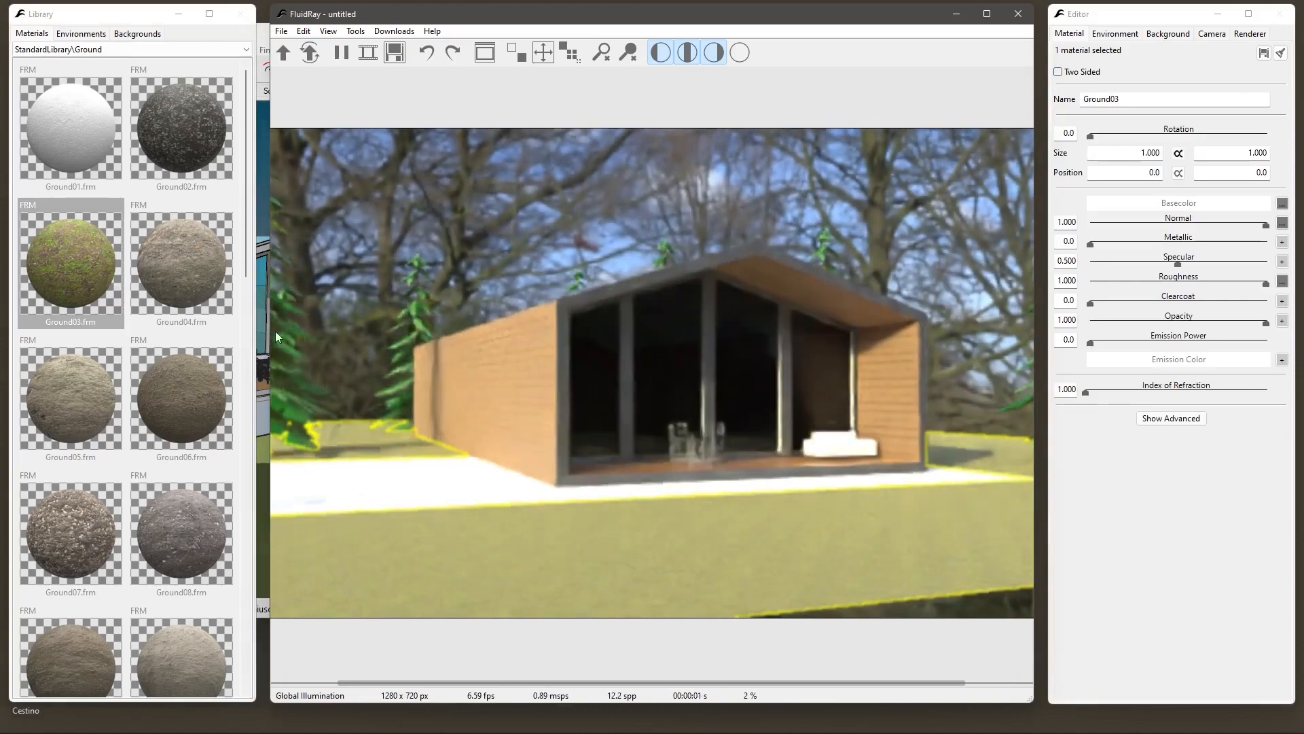
Apply the Ground01 material to the white pavement beside and in front of the house.
left_click_drag(54, 118, 336, 257)
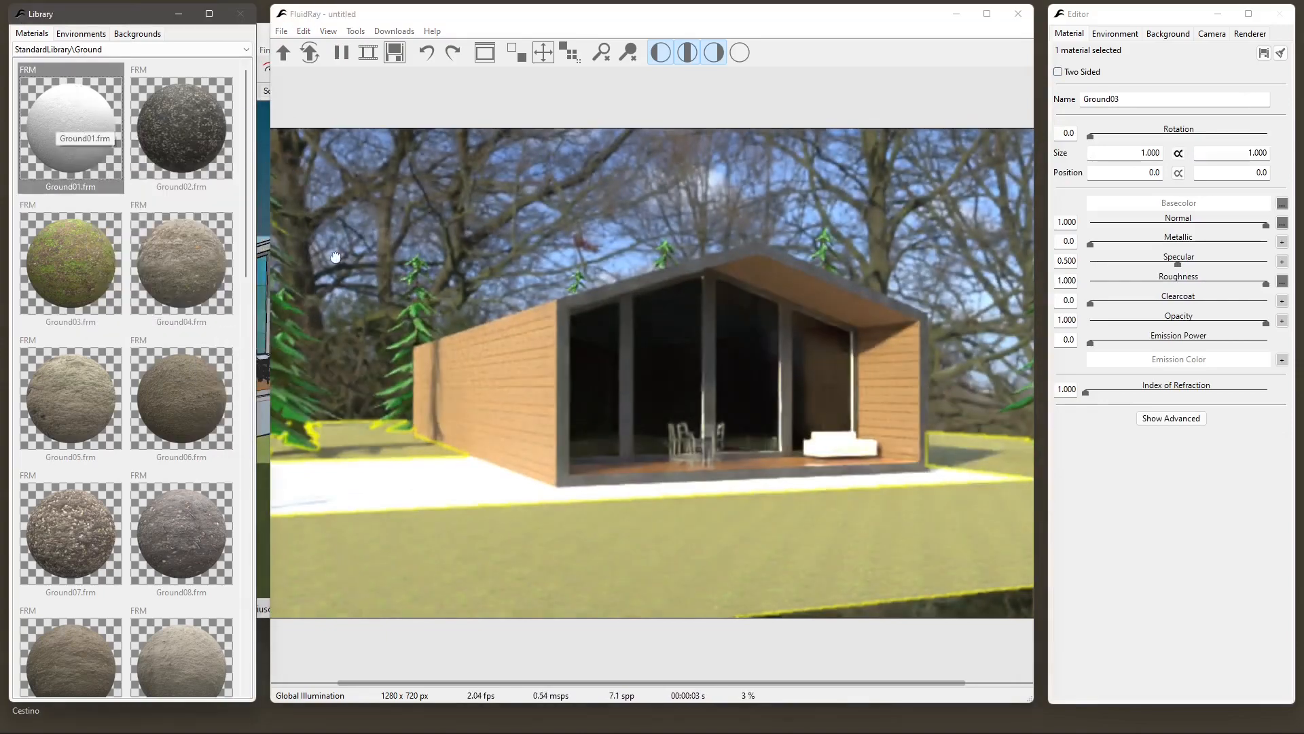
left_click_drag(445, 506, 451, 485)
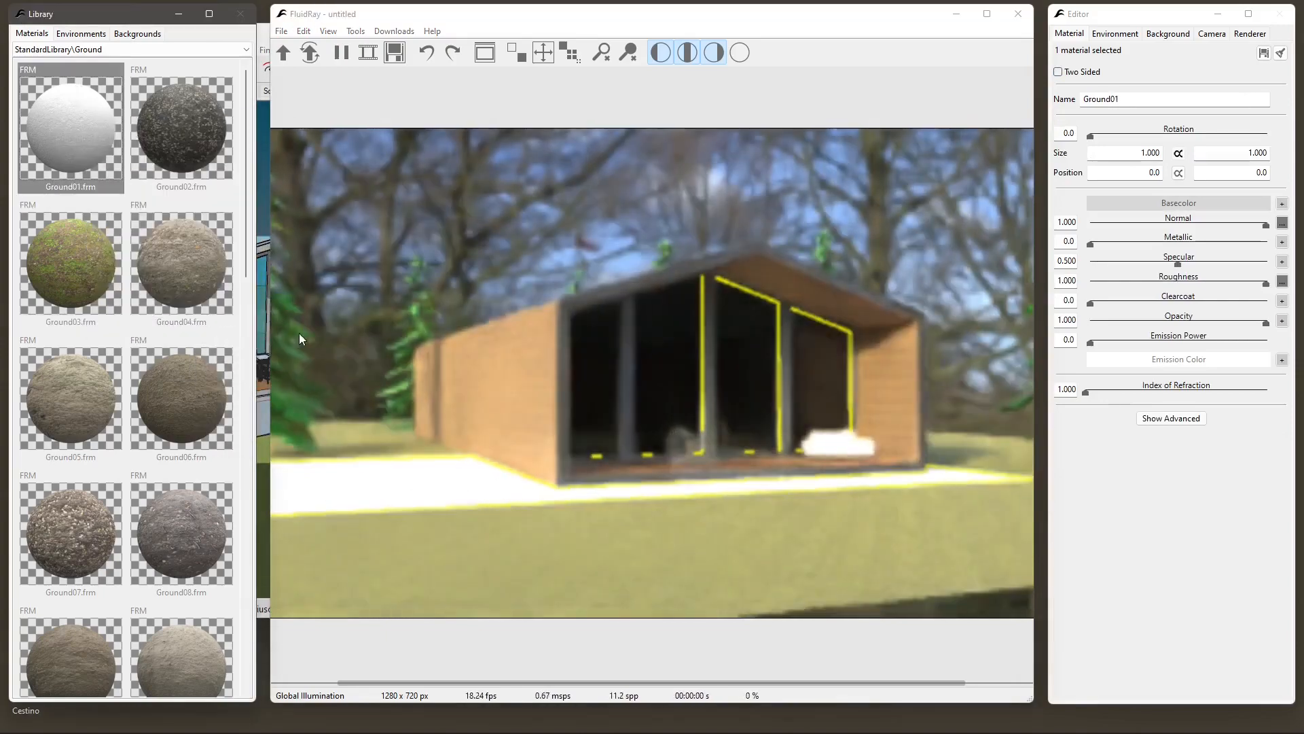
Apply the PavingStones29 material from the StandardLibrary\Paving Stones category to the white pavement around the house.
left_click(43, 48)
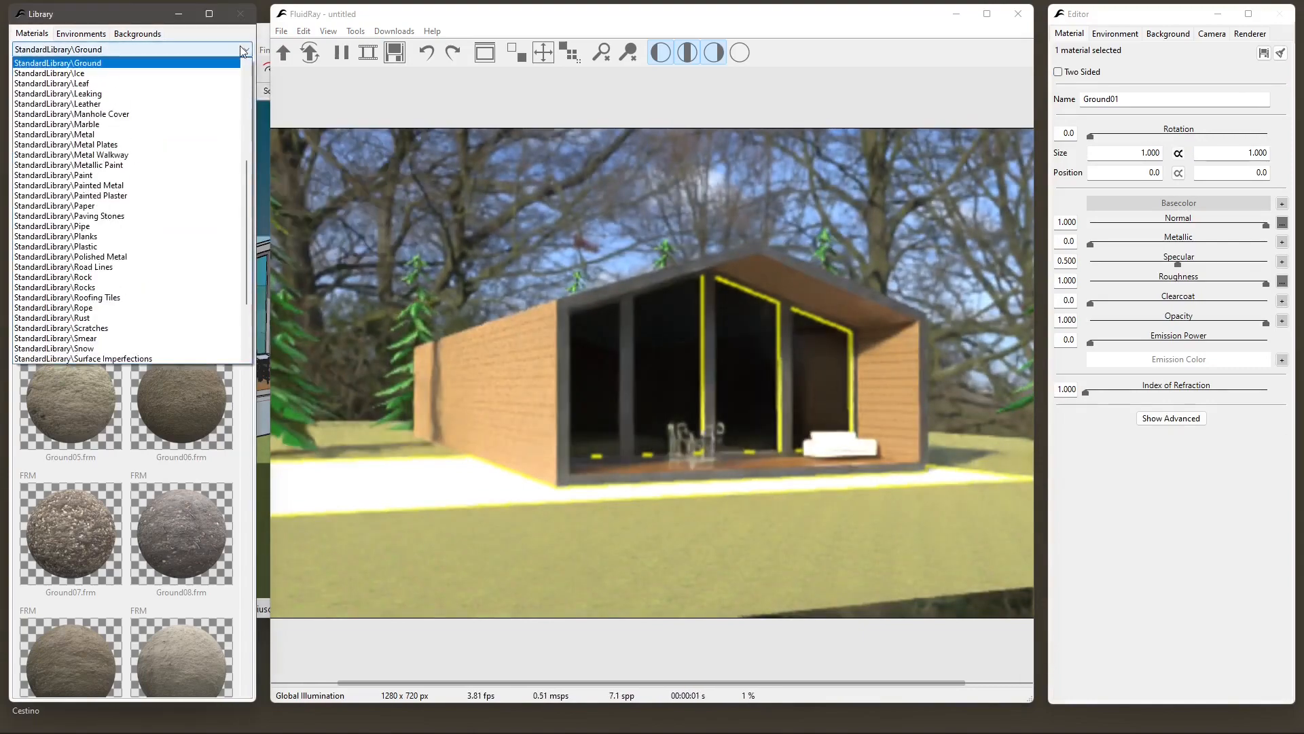
scroll(111, 261, "down", 1)
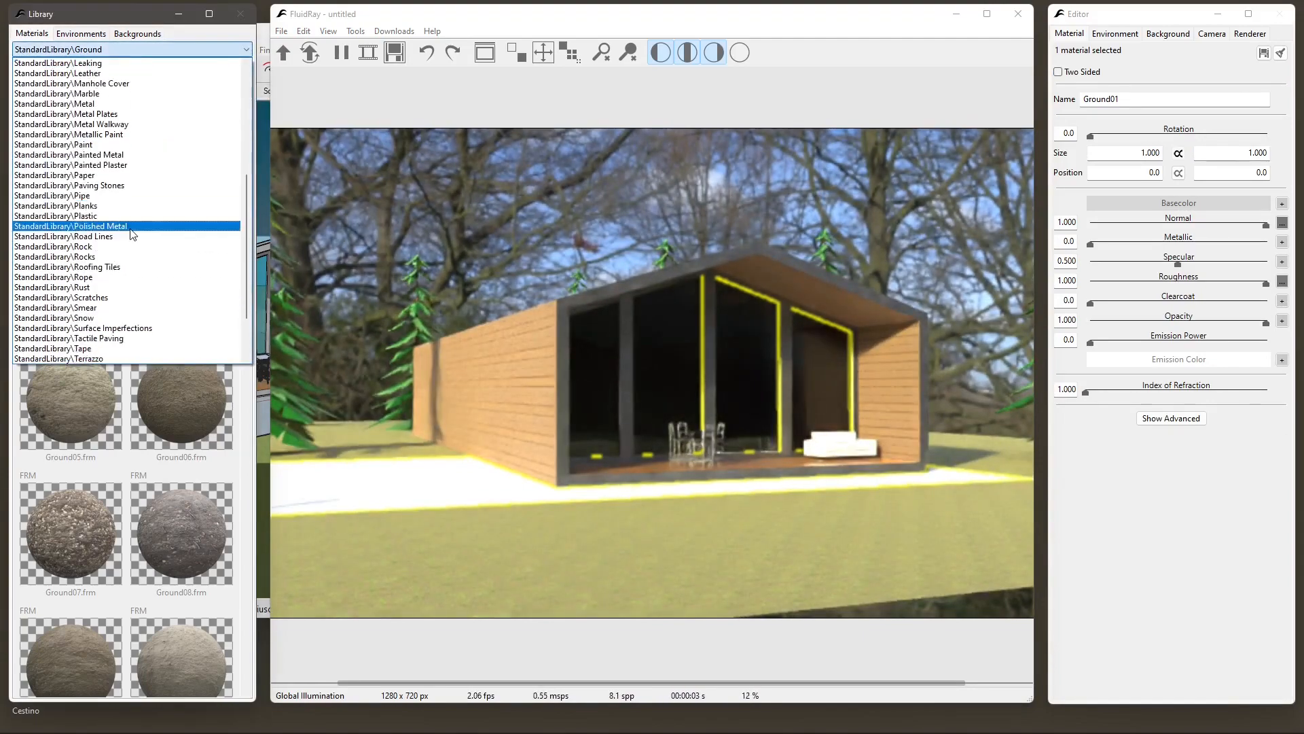
left_click(125, 186)
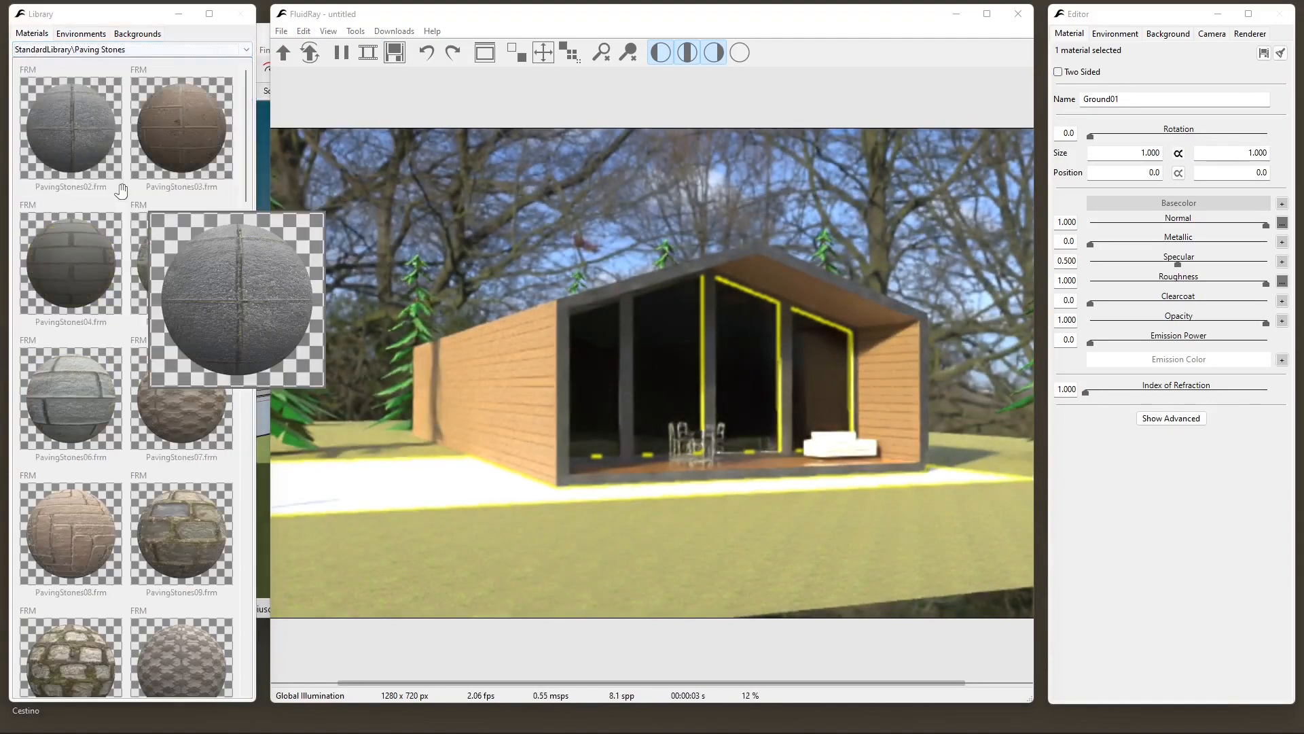
mouse_move(104, 443)
scroll(104, 443, "down", 3)
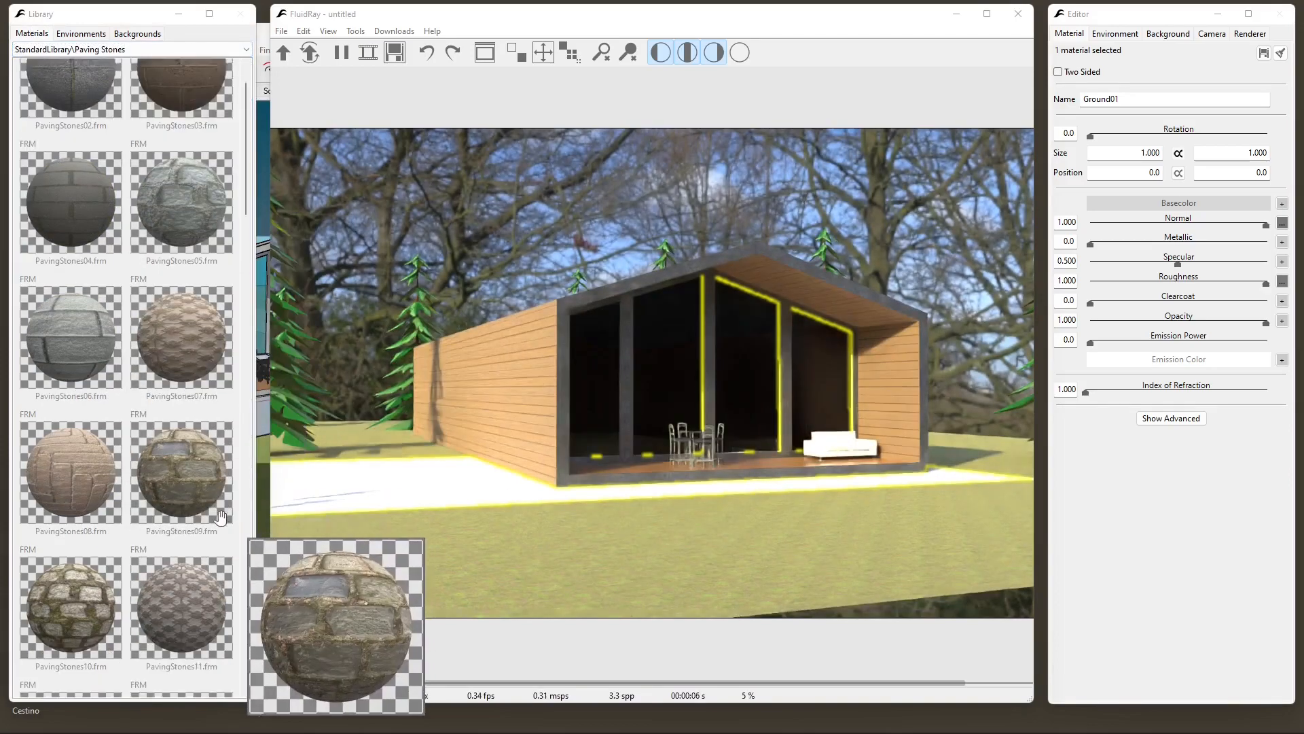
scroll(246, 221, "down", 10)
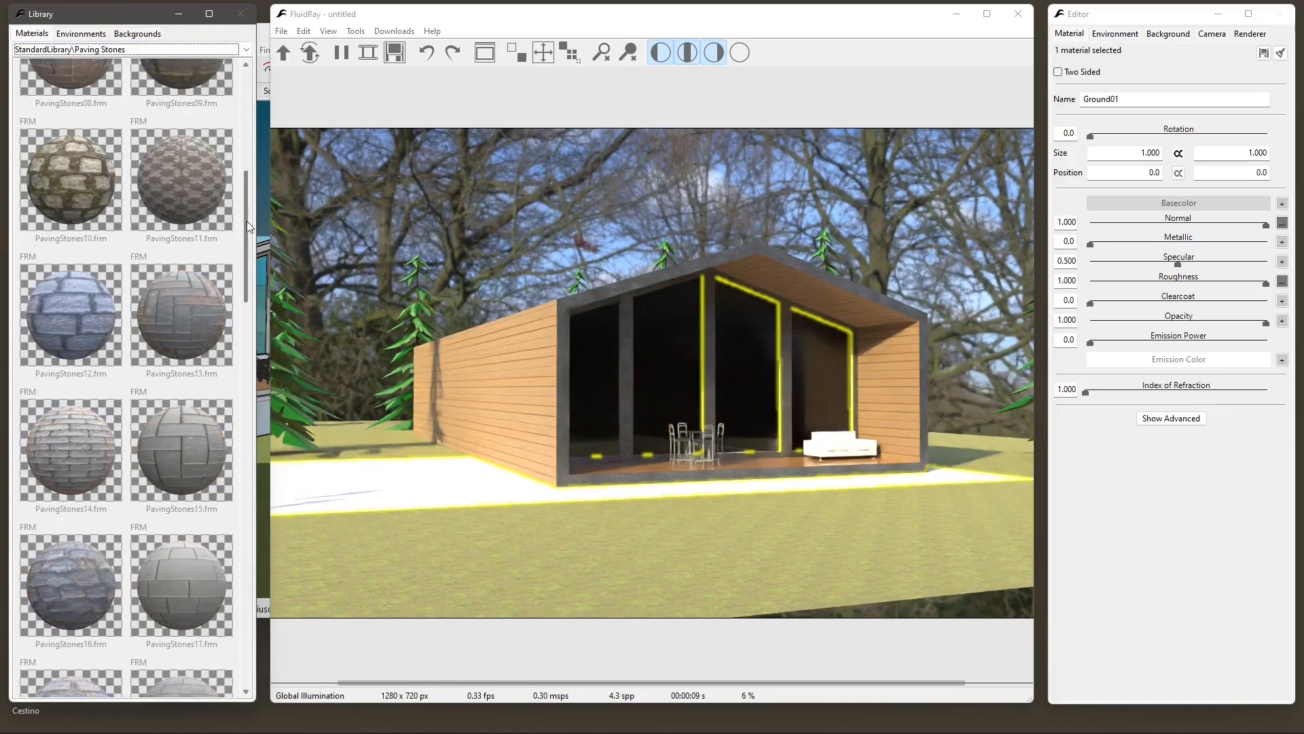
scroll(229, 419, "down", 7)
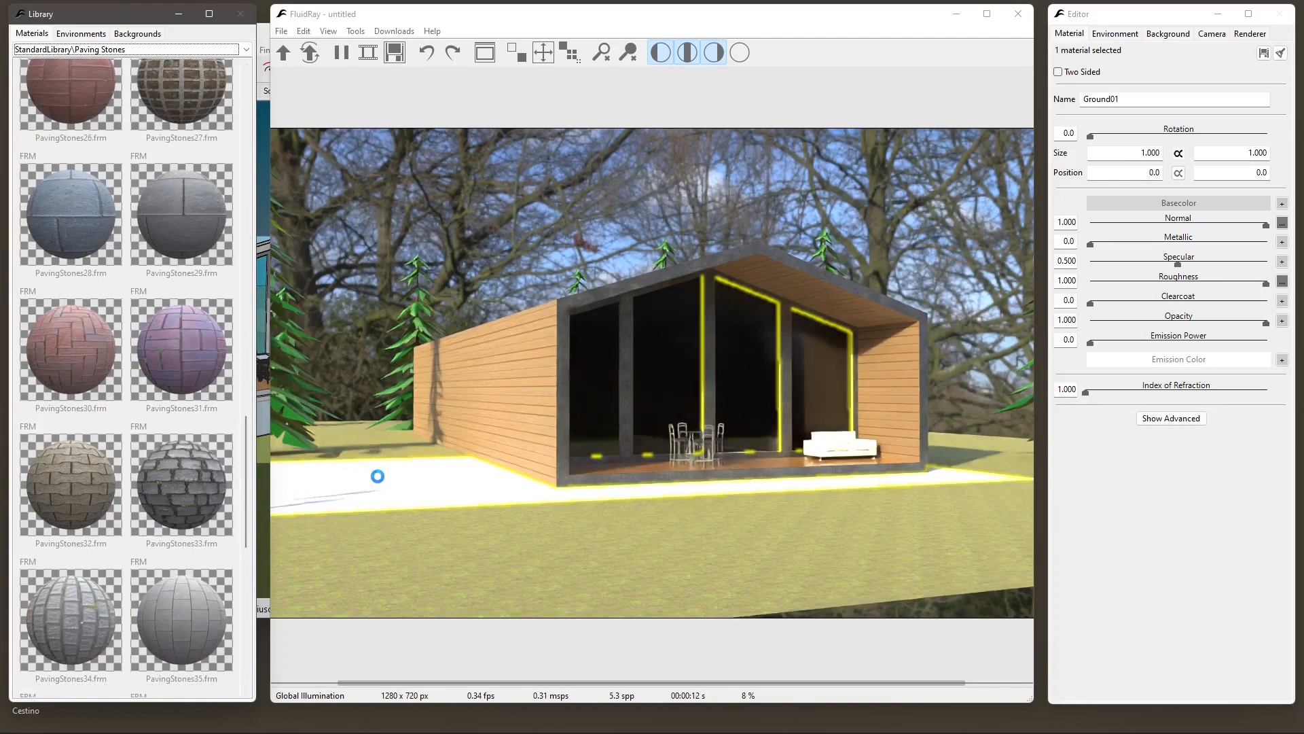
Apply the Concrete17 material from the StandardLibrary\Concrete category to the pavement beside and in front of the house.
mouse_move(231, 466)
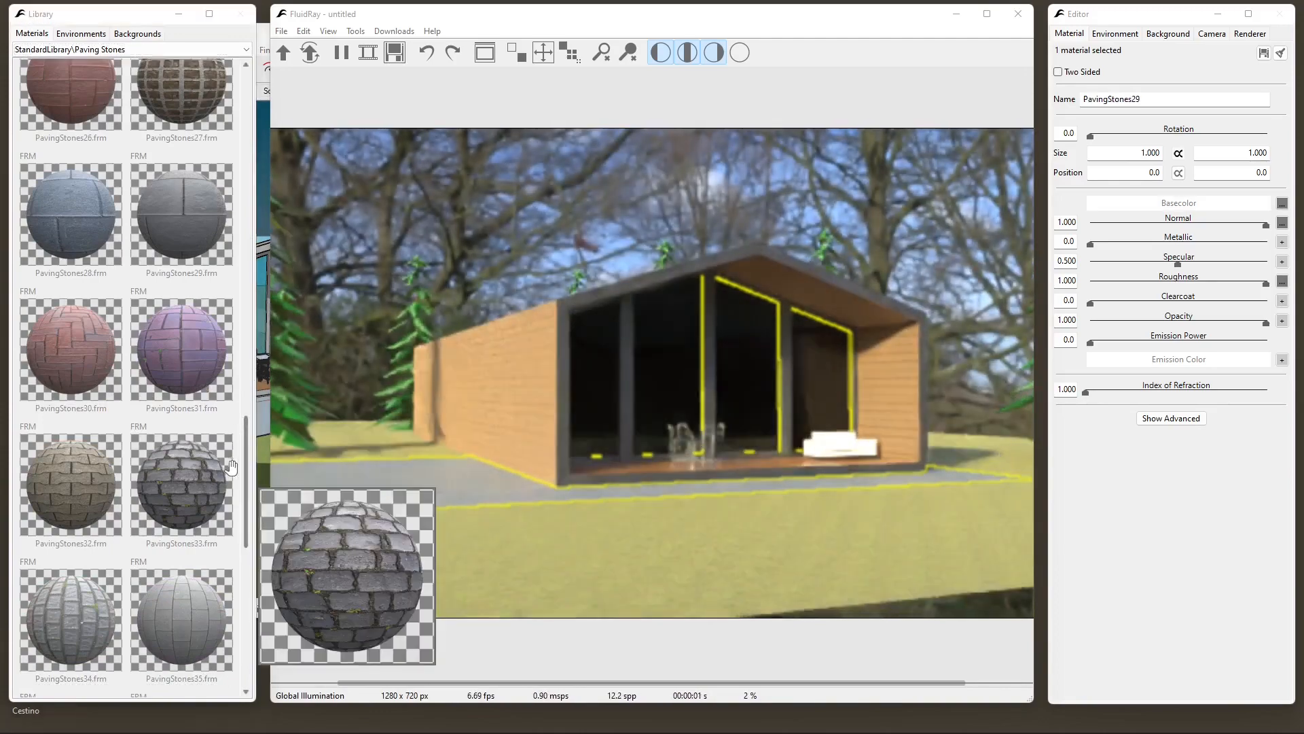
left_click_drag(242, 459, 260, 68)
left_click(34, 48)
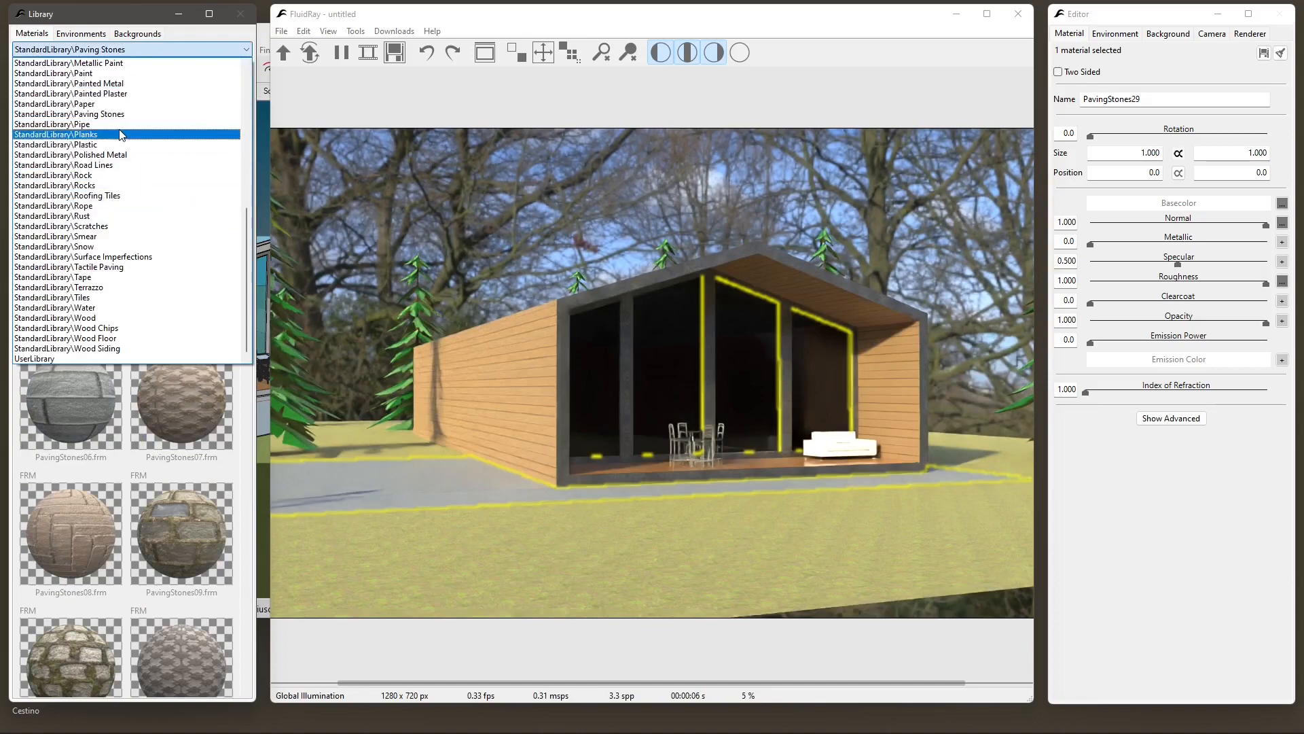
left_click(116, 267)
left_click(102, 49)
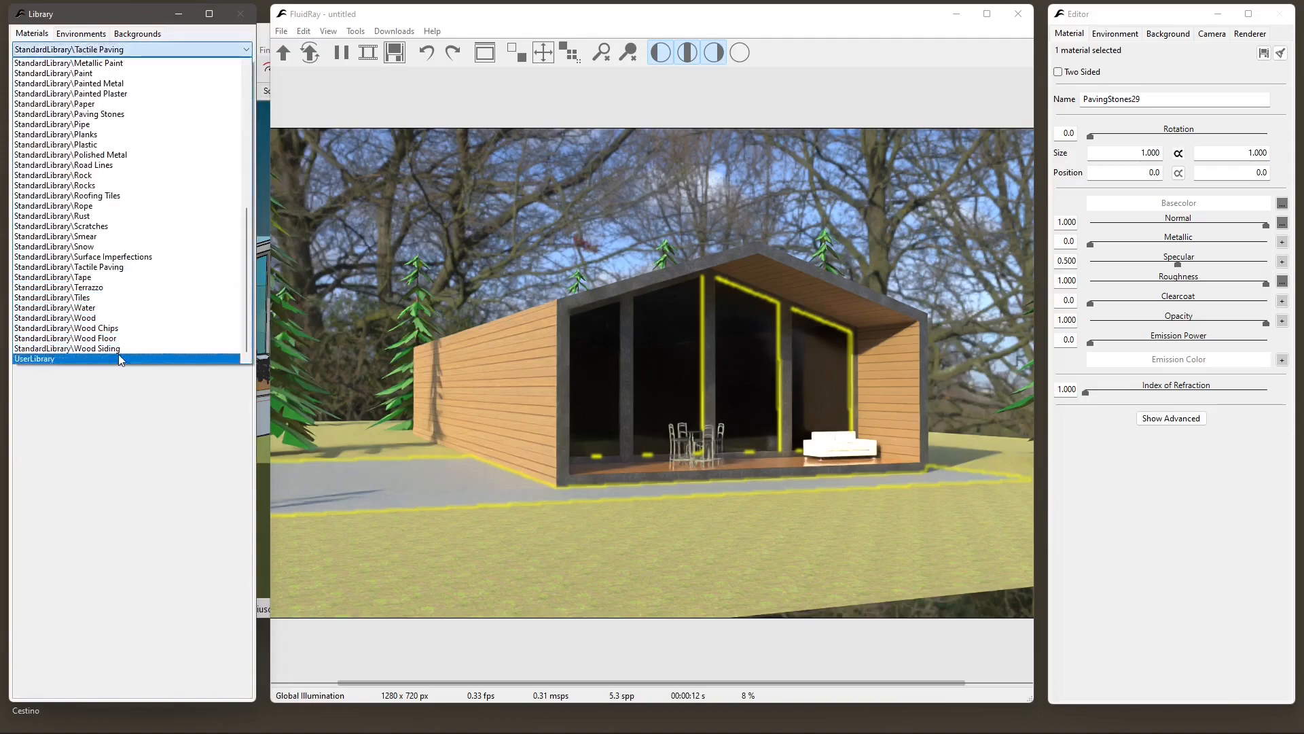
scroll(119, 359, "up", 2)
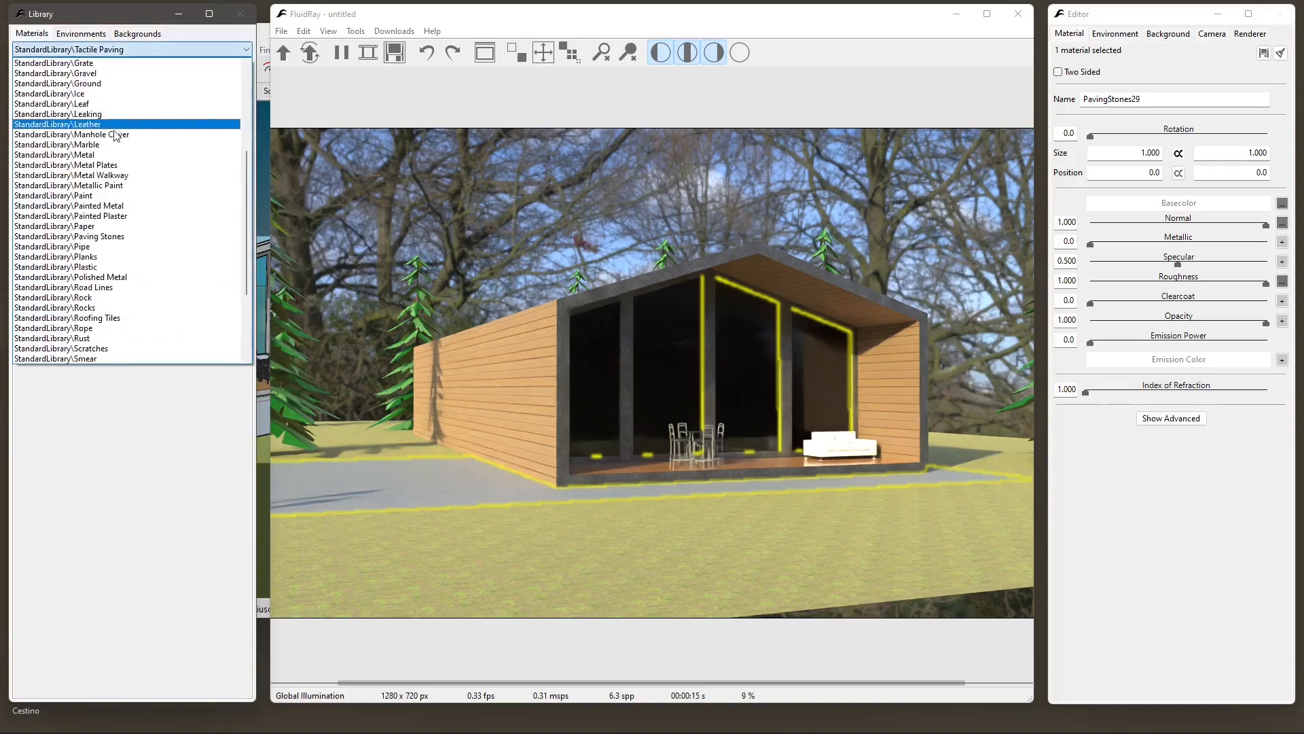
scroll(114, 146, "up", 6)
scroll(114, 145, "up", 2)
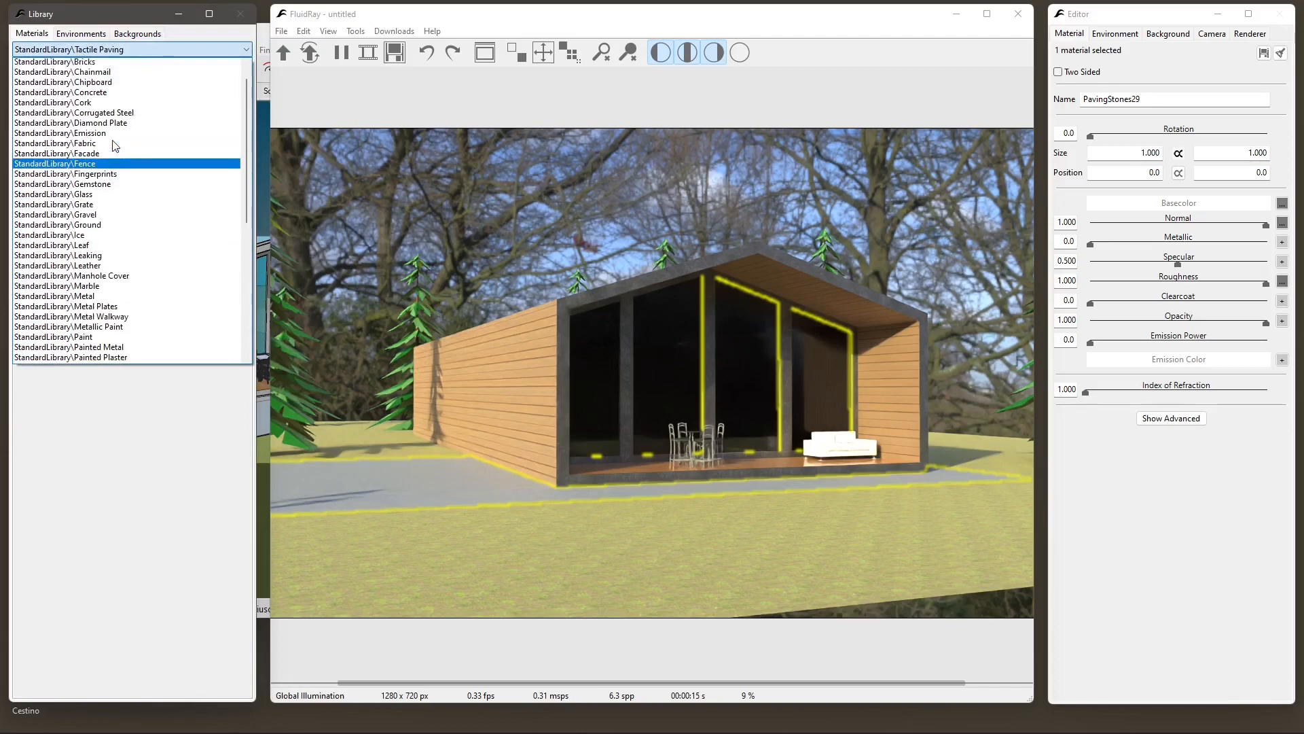
left_click(109, 125)
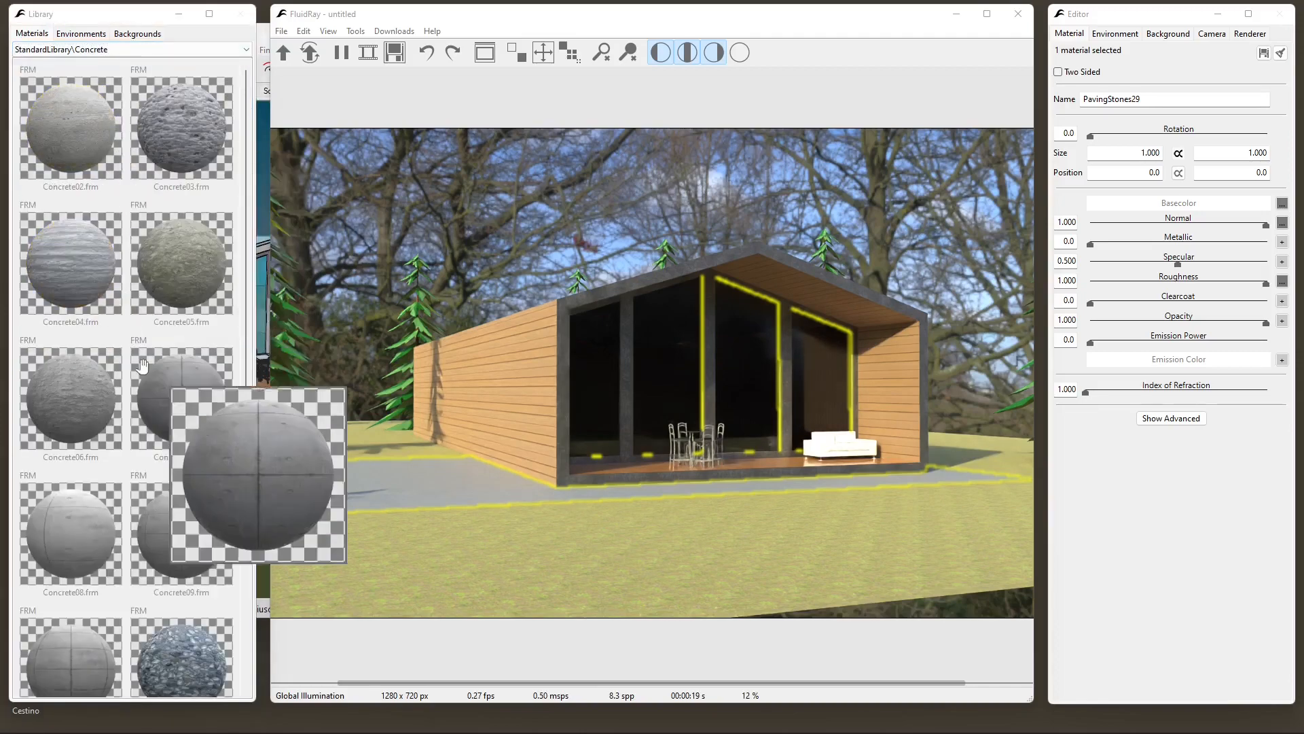
scroll(170, 519, "down", 8)
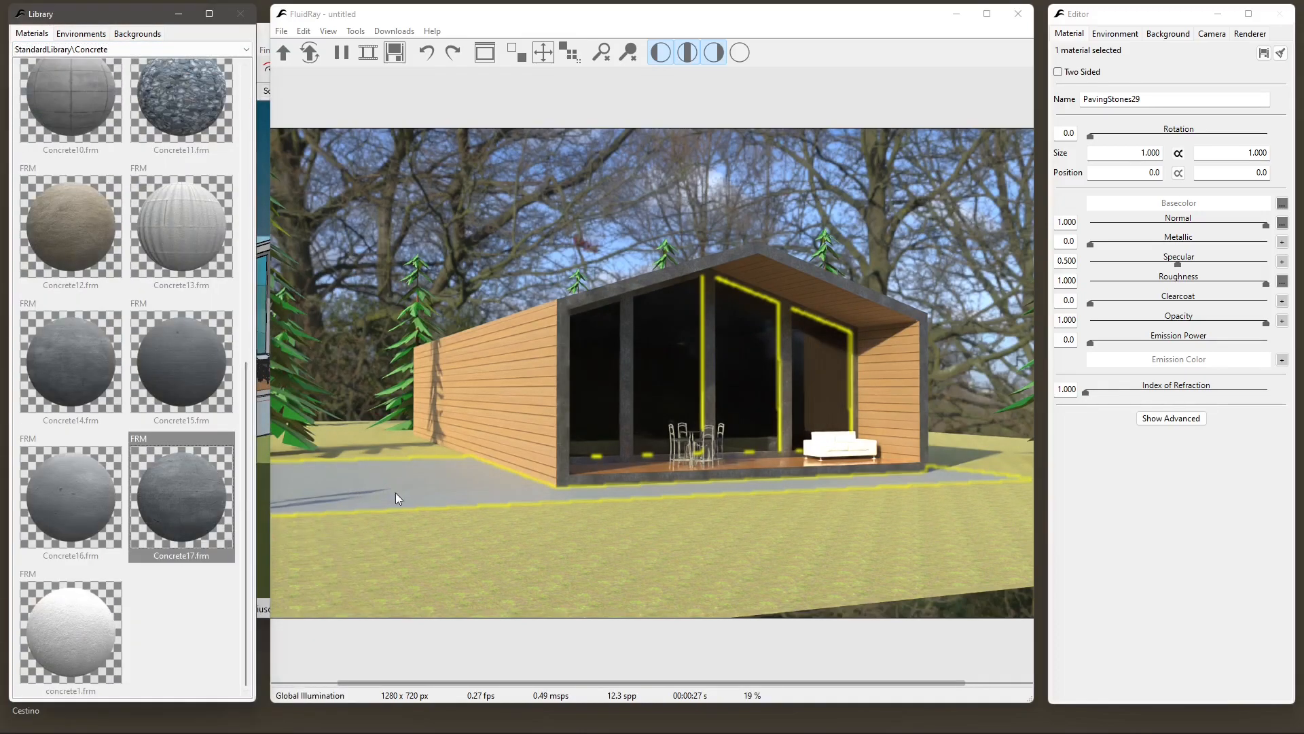
left_click_drag(397, 499, 398, 498)
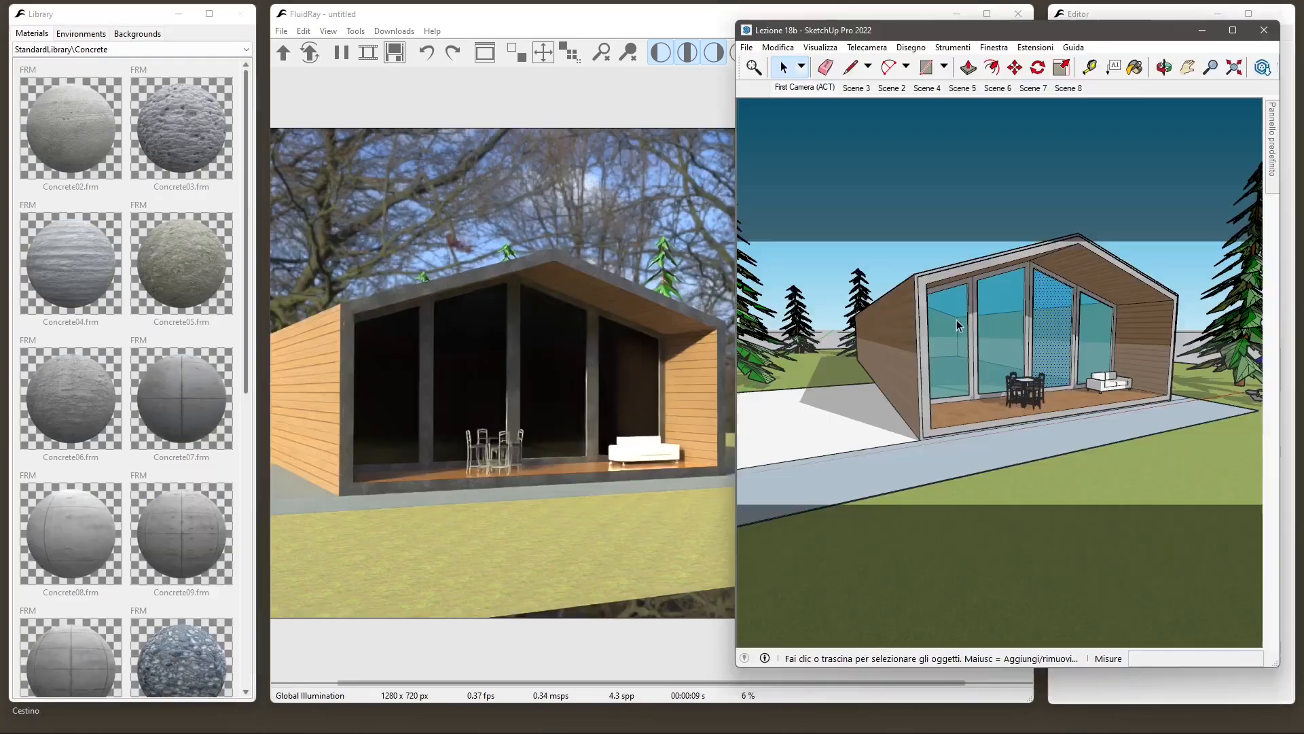
Switch to SketchUp, delete the white sofa from the terrace and save the Lezione 18b model.
left_click(1101, 387)
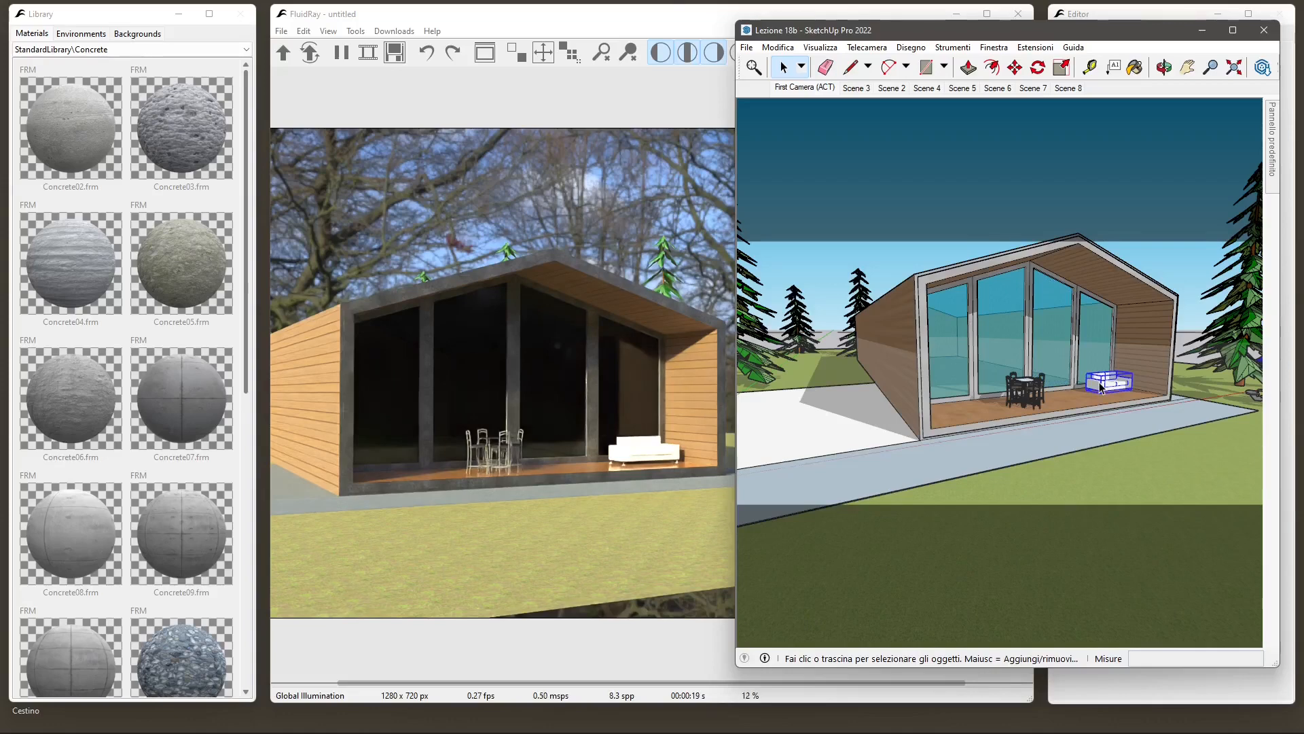
key("Delete")
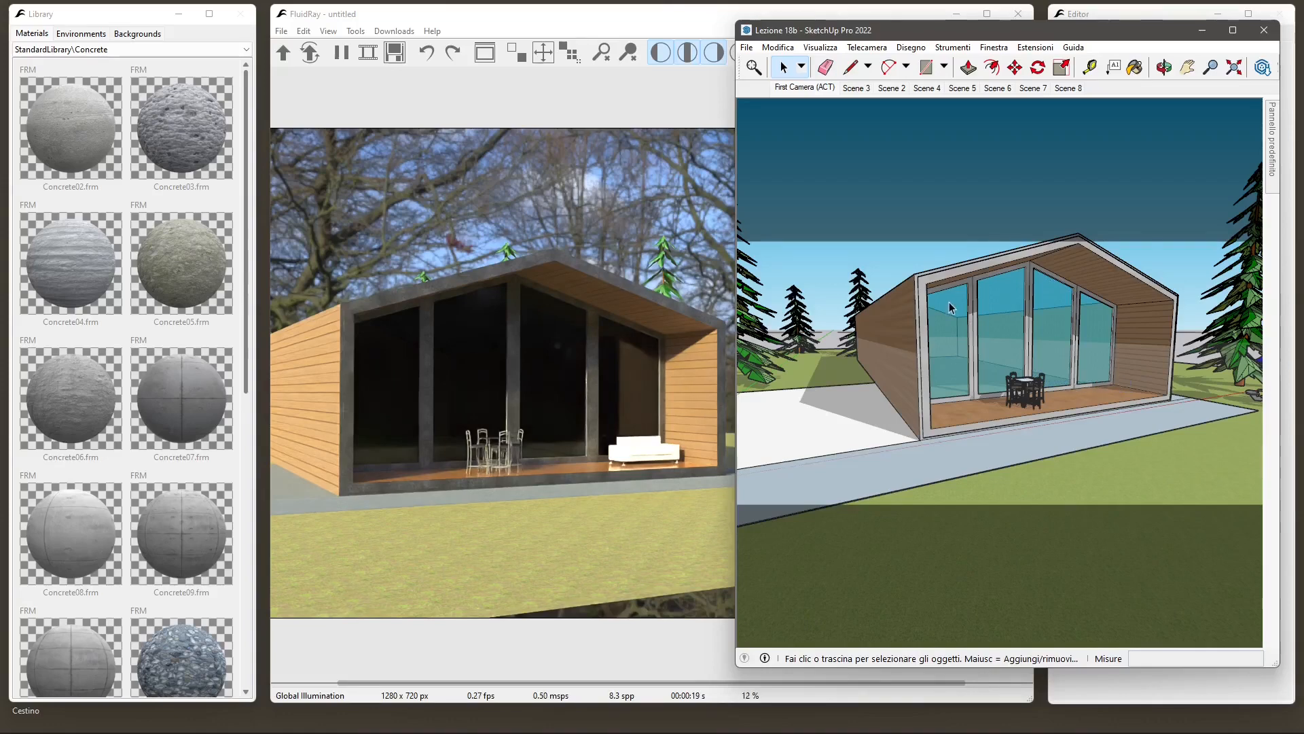
left_click(746, 47)
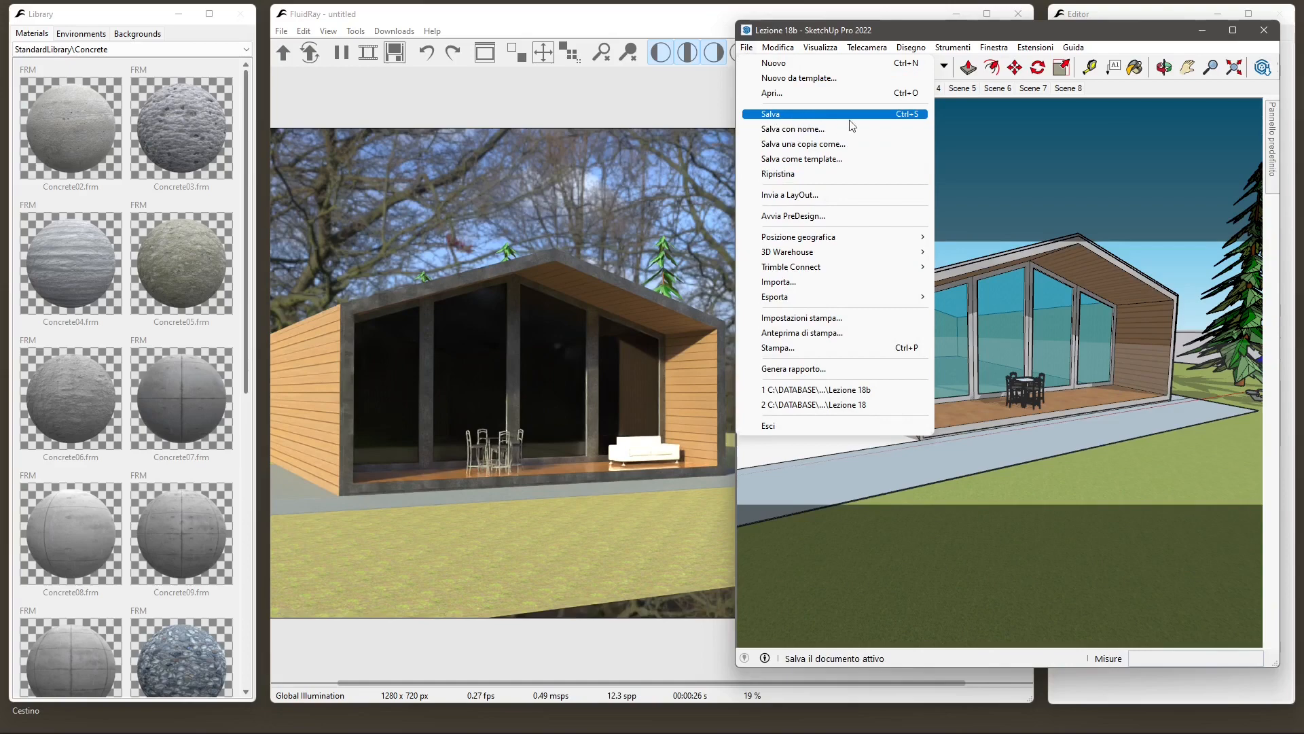
left_click(910, 116)
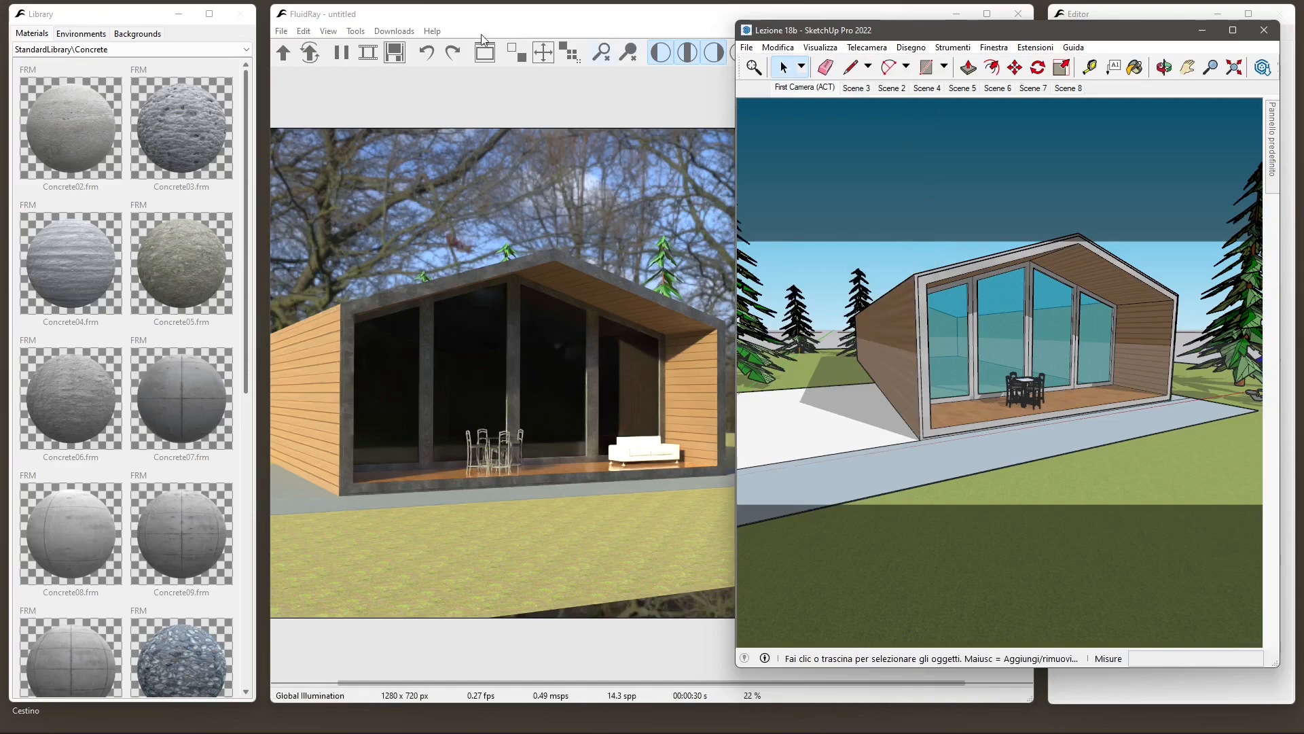
Switch to FluidRay, reimport the Lezione 18b model and reframe the render closer on the house's glazed front and side wall.
left_click(412, 21)
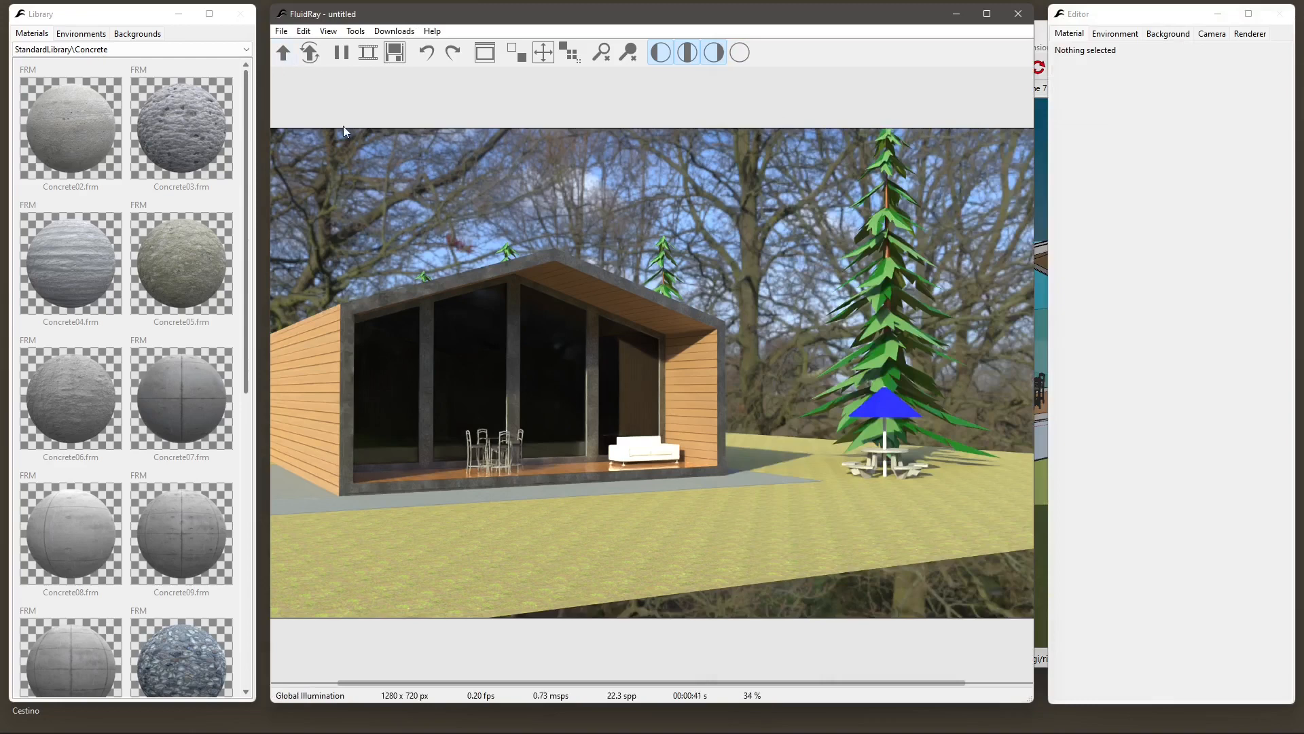
left_click(311, 54)
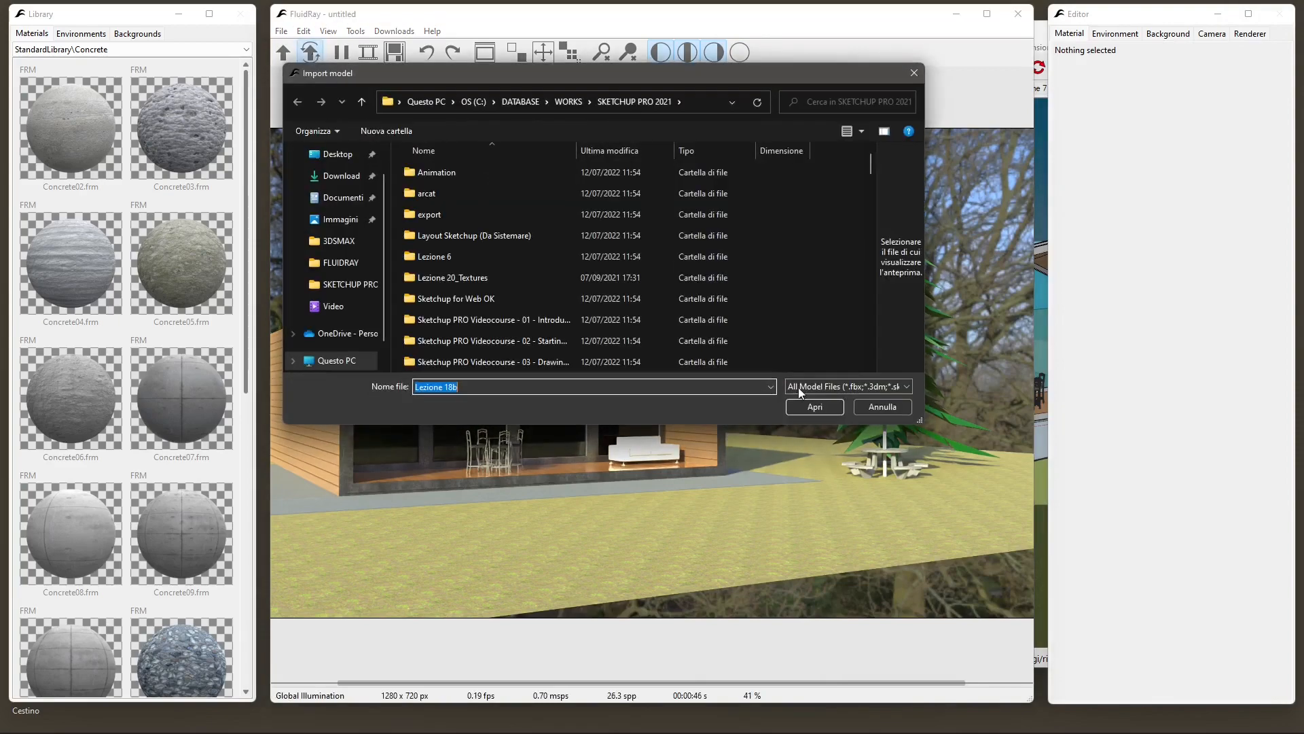
left_click(812, 407)
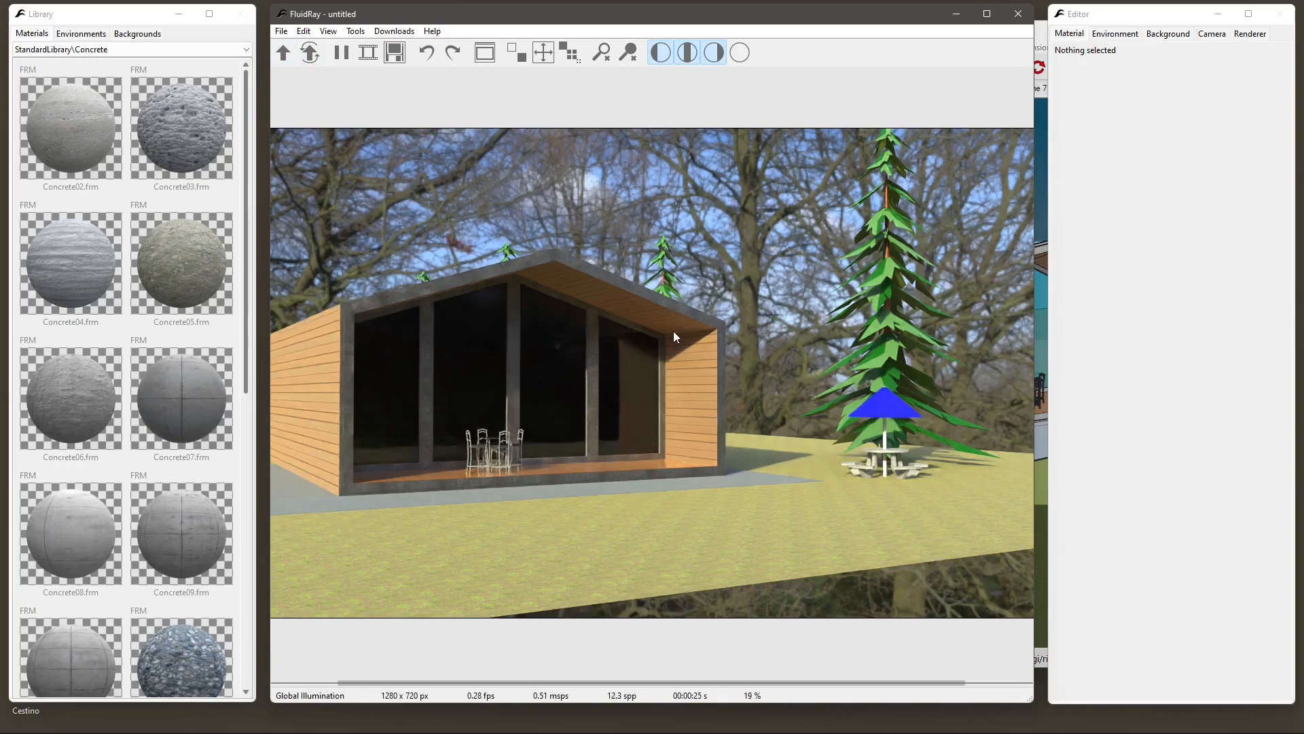
scroll(578, 329, "up", 3)
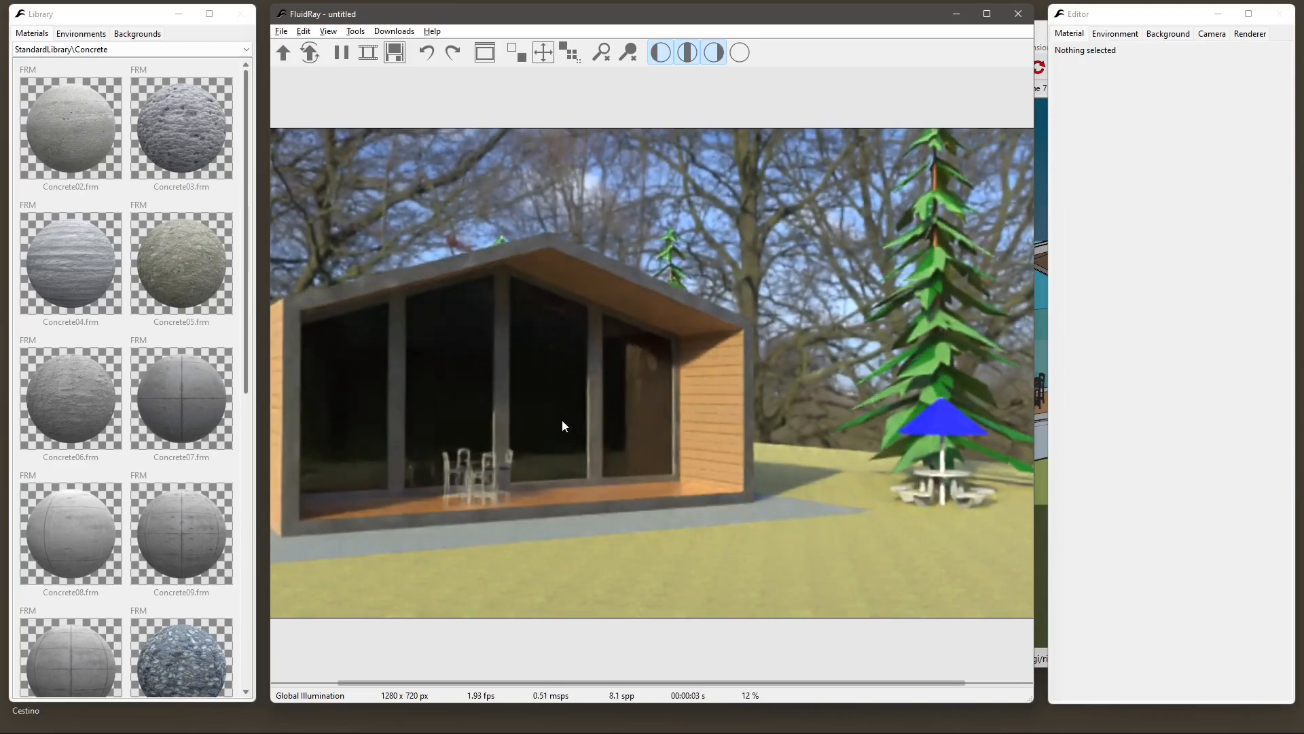
left_click_drag(575, 418, 650, 423)
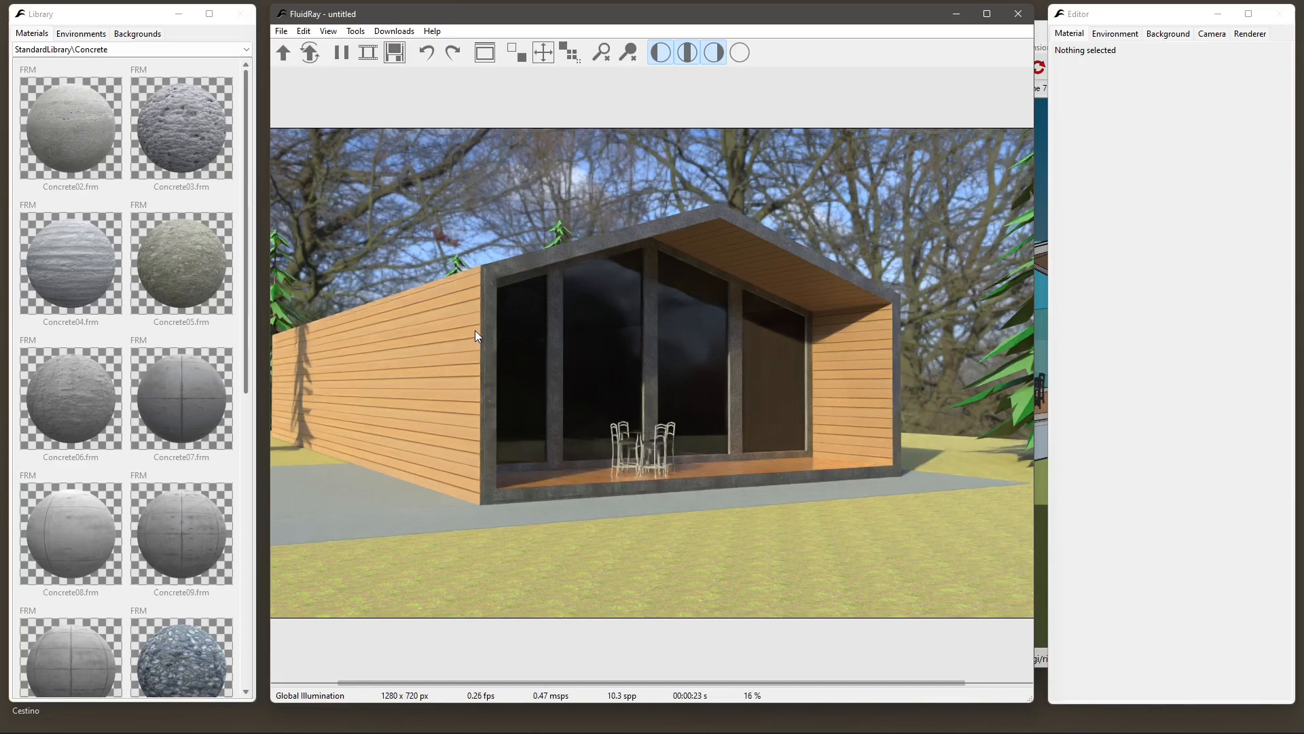
Start saving the rendered image and create a new folder named Rendering inside WORKS\FLUIDRAY.
left_click(279, 32)
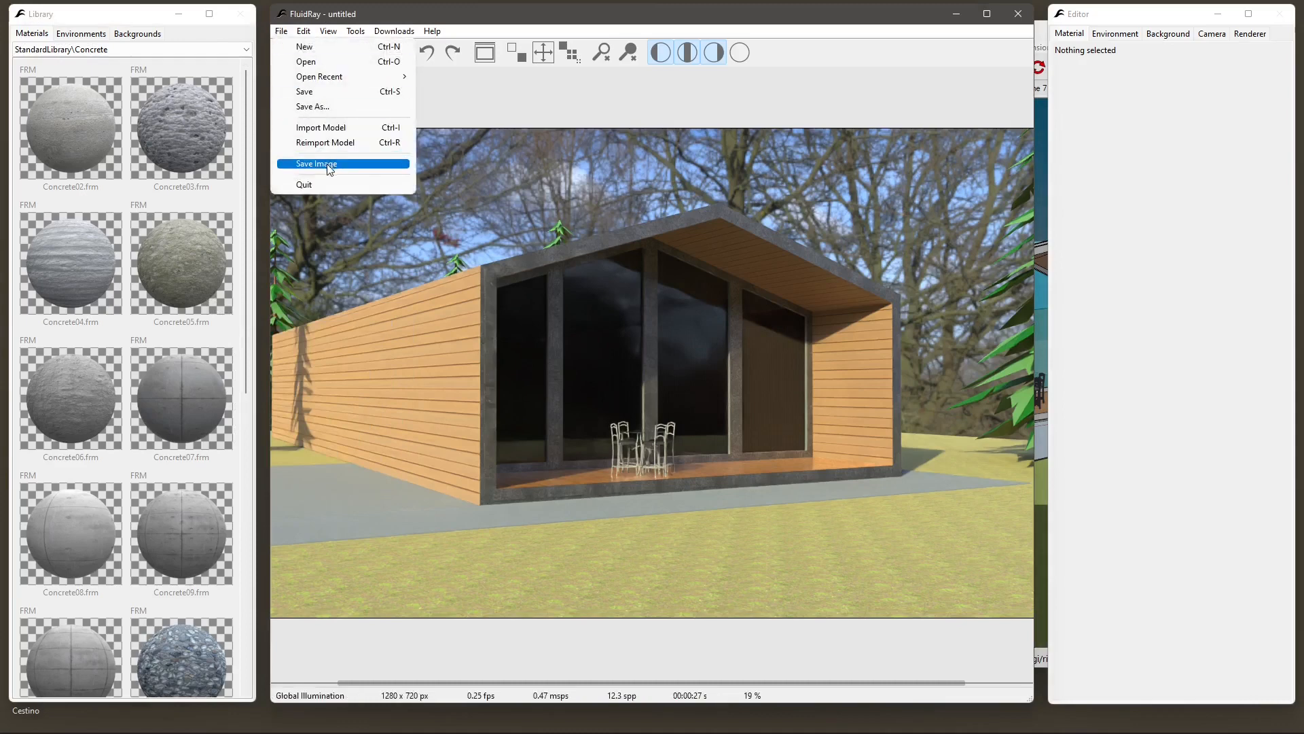
left_click(361, 170)
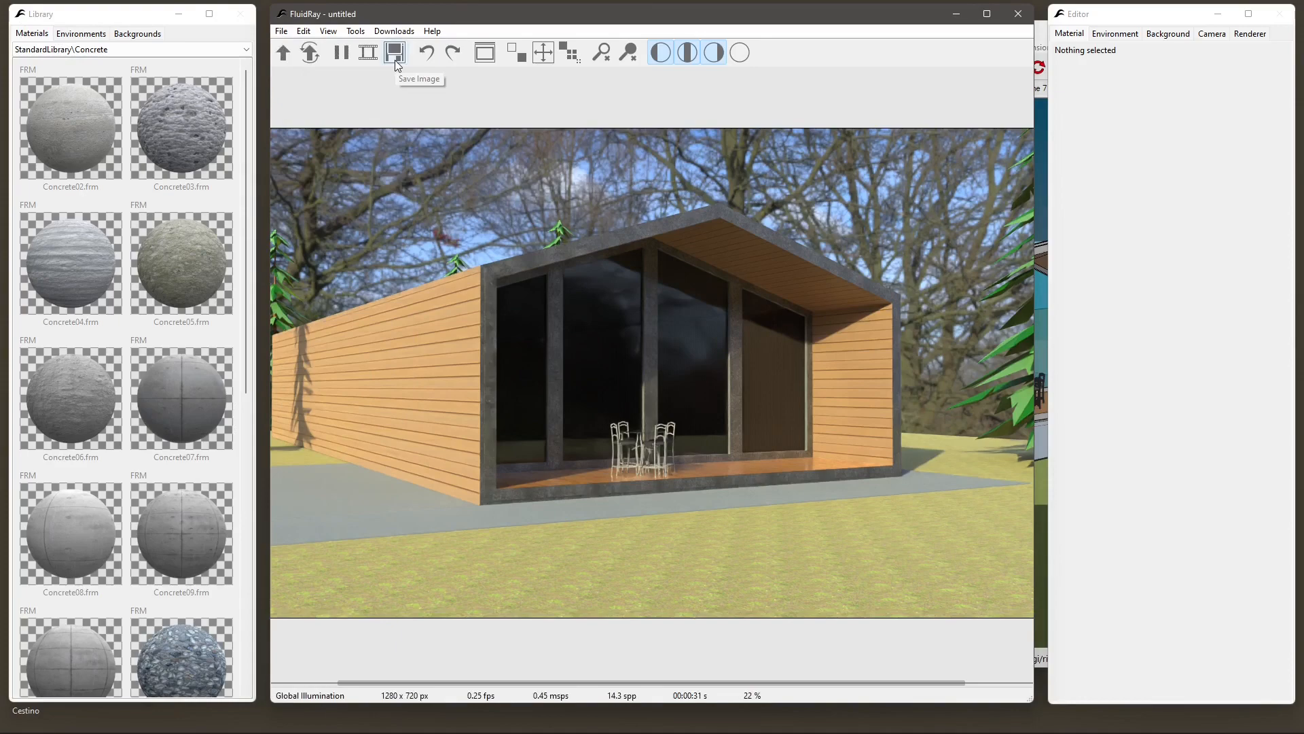
left_click(395, 53)
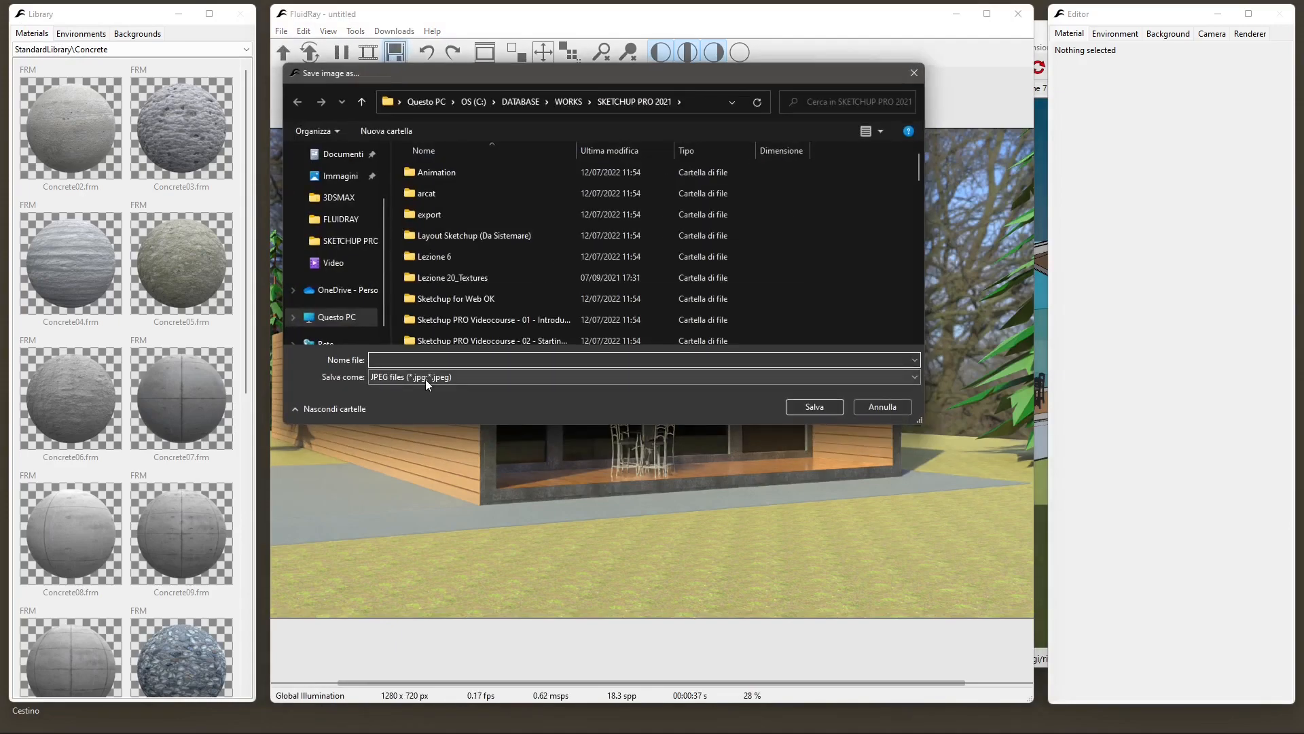
left_click(566, 101)
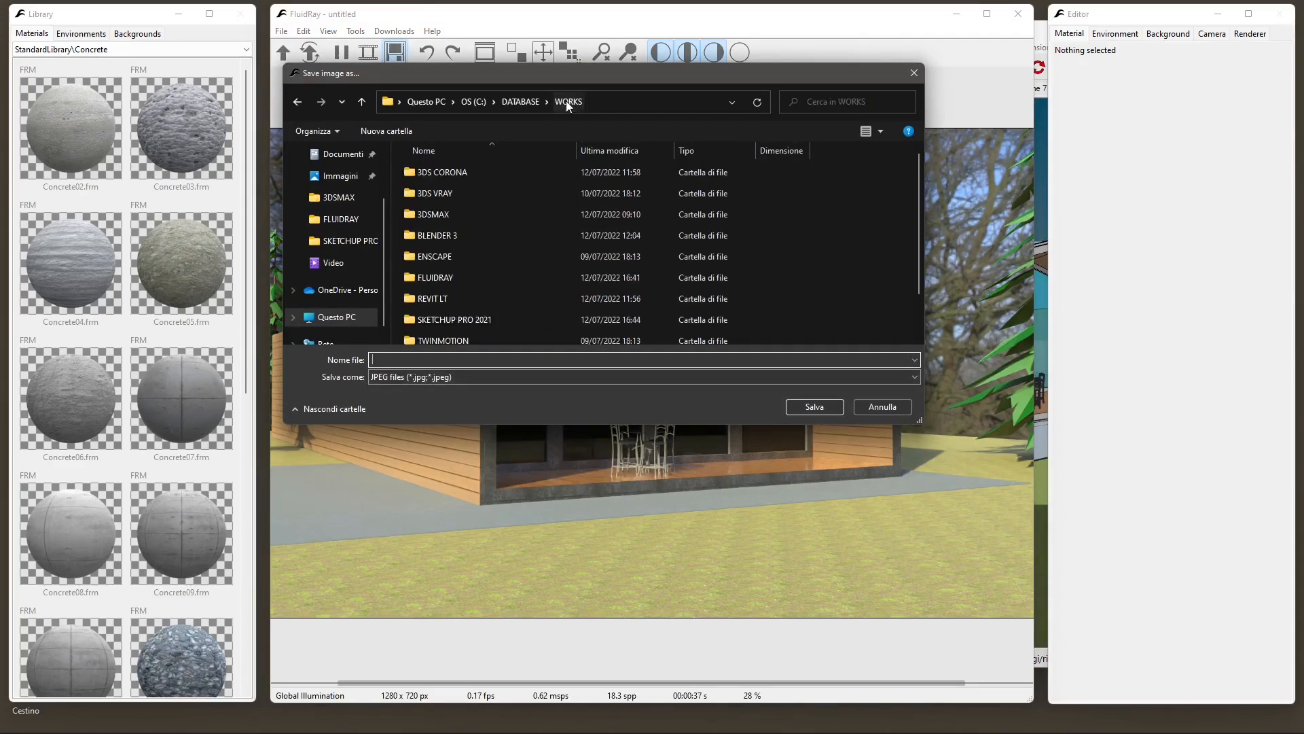
double_click(449, 276)
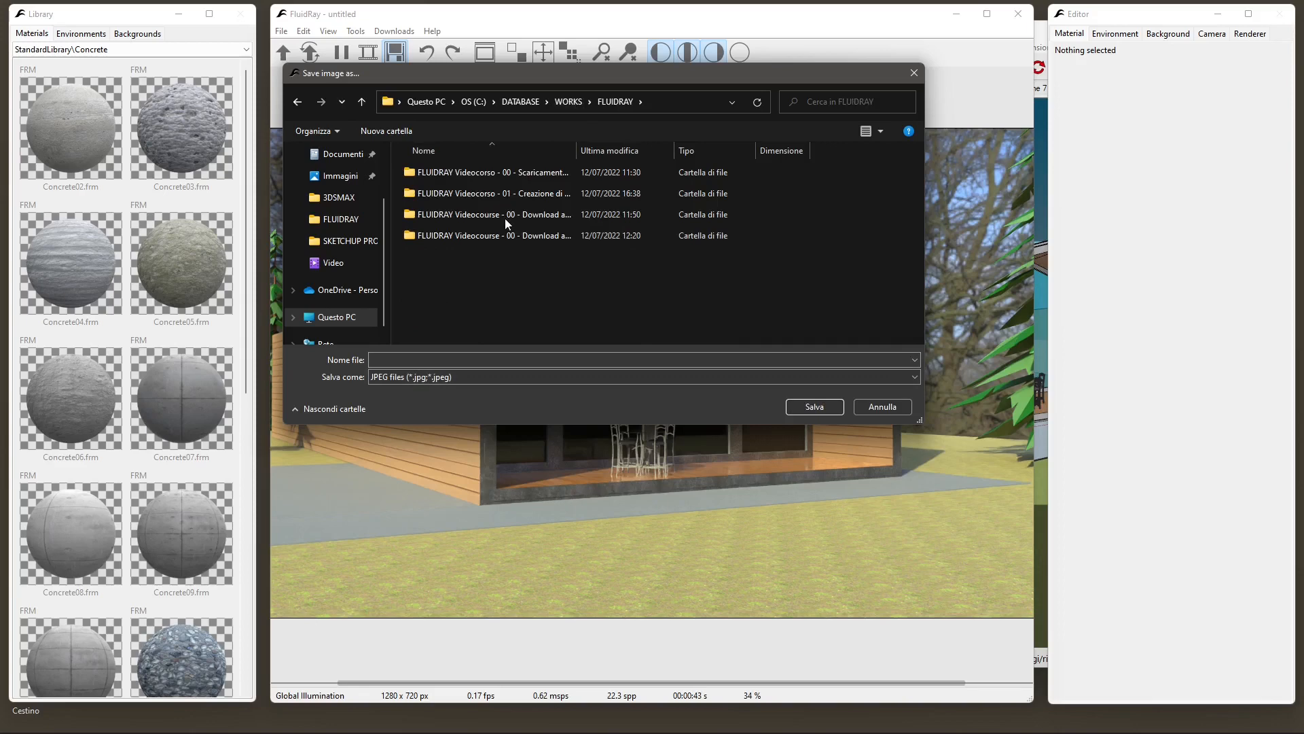
right_click(438, 294)
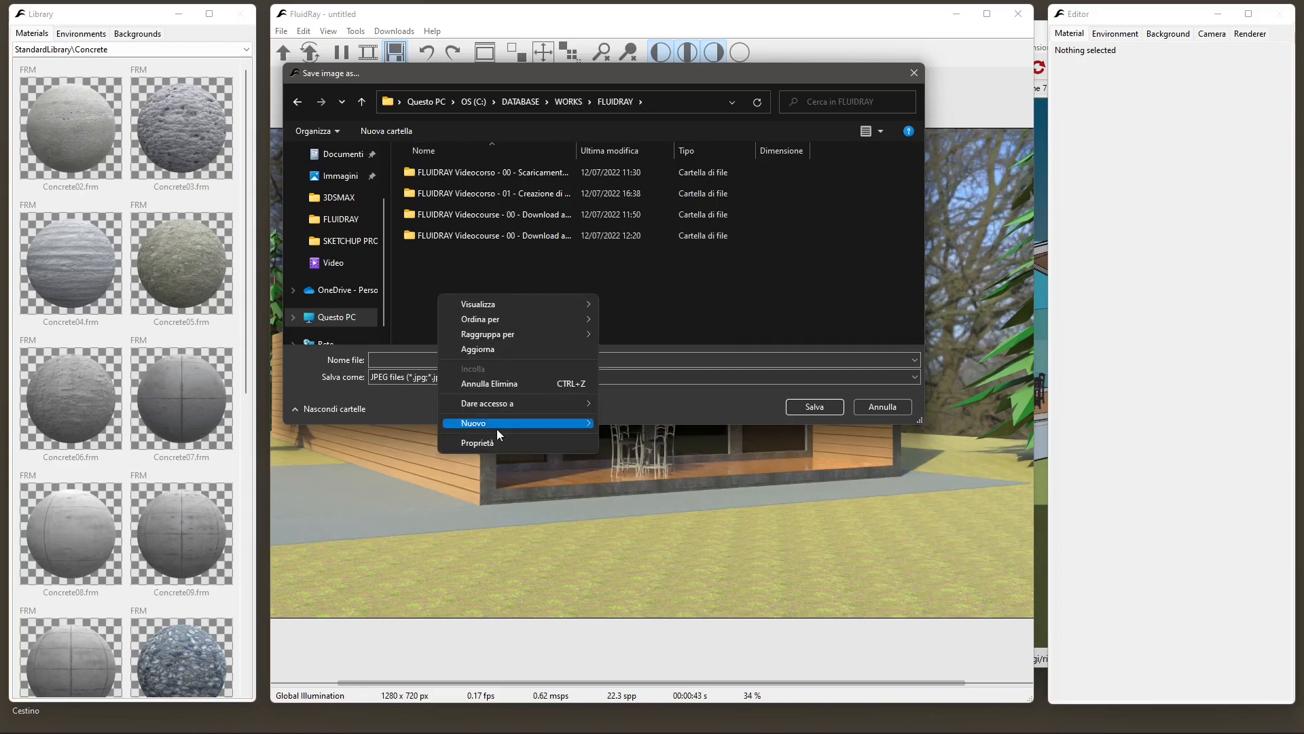
mouse_move(496, 429)
left_click(626, 427)
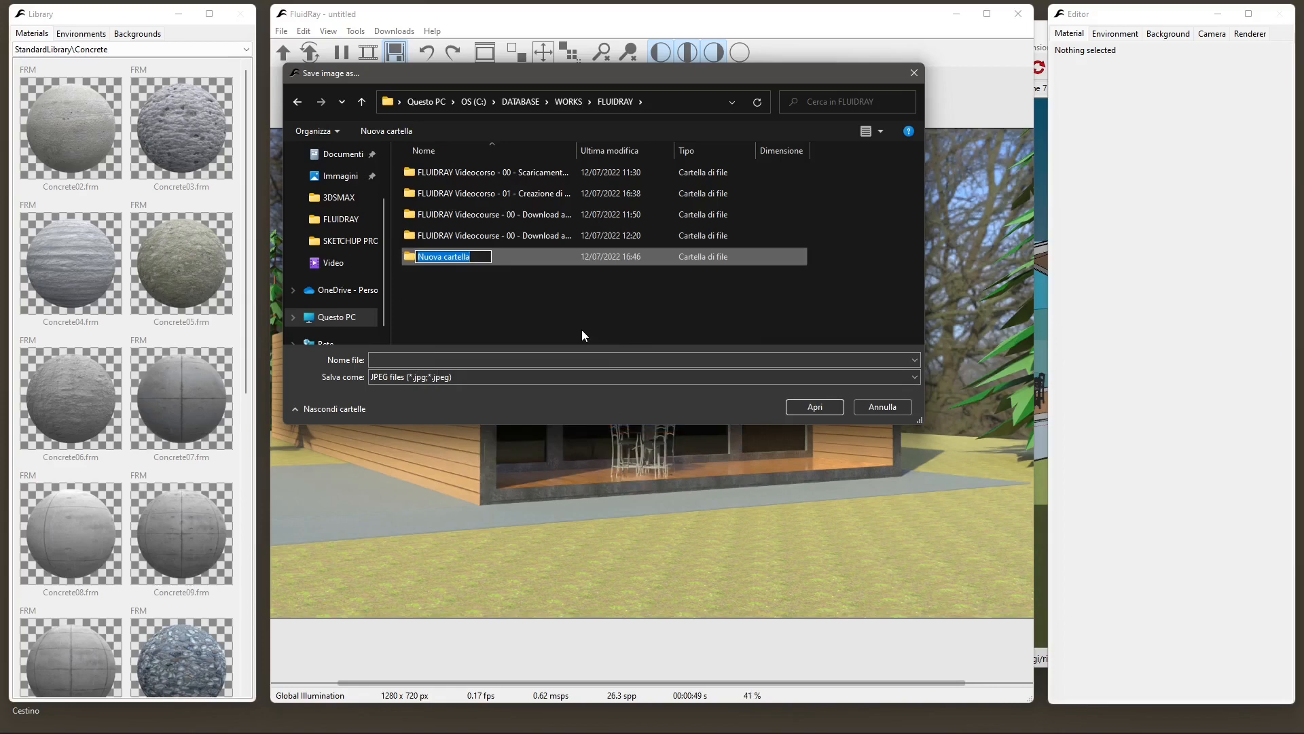
type("Rendering")
key("Return")
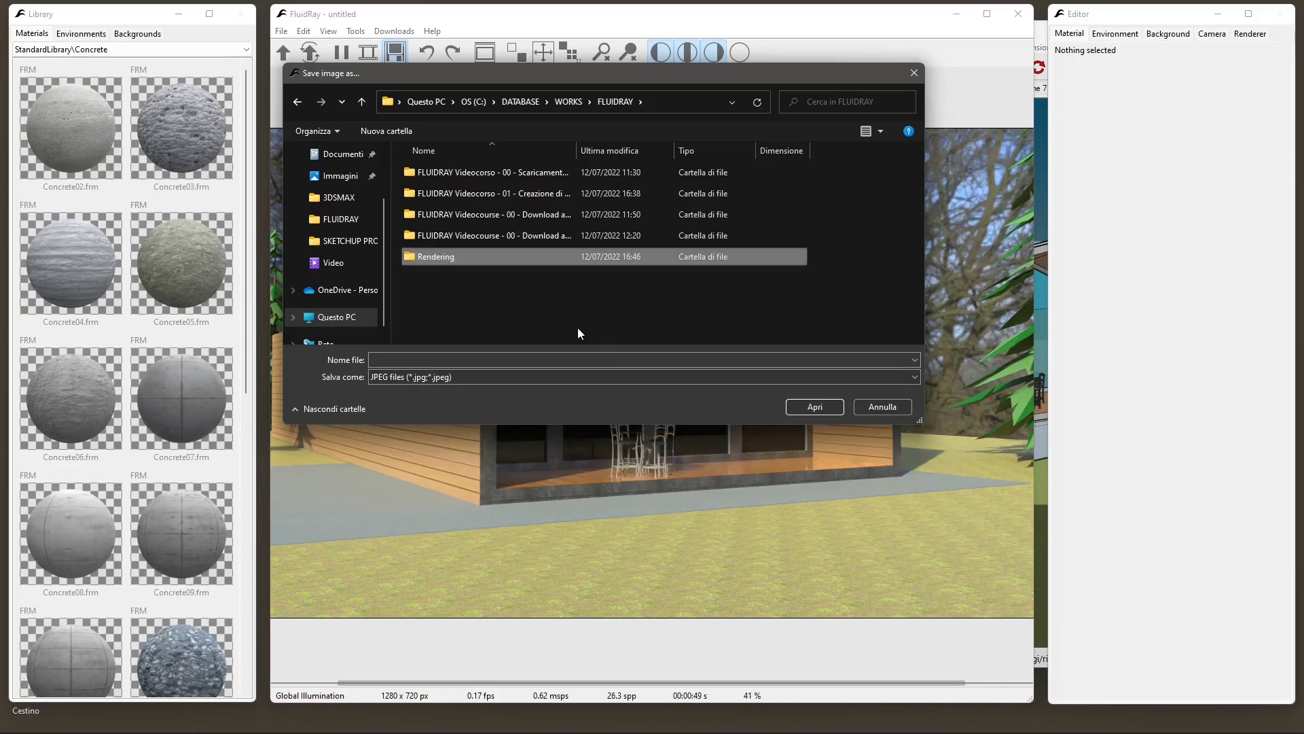
Save the render as a JPEG file named Lezione 01 in the Rendering folder.
double_click(447, 258)
left_click(423, 359)
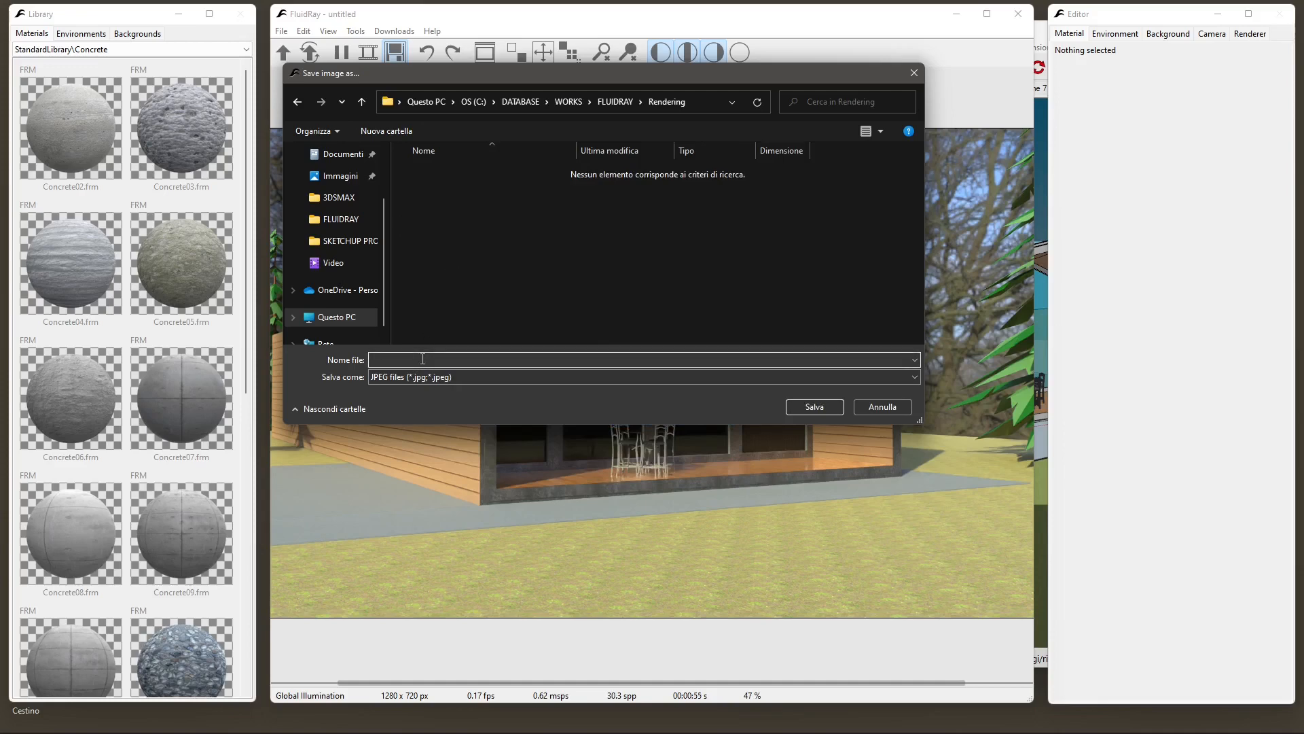
type("Lezione 01")
left_click(802, 412)
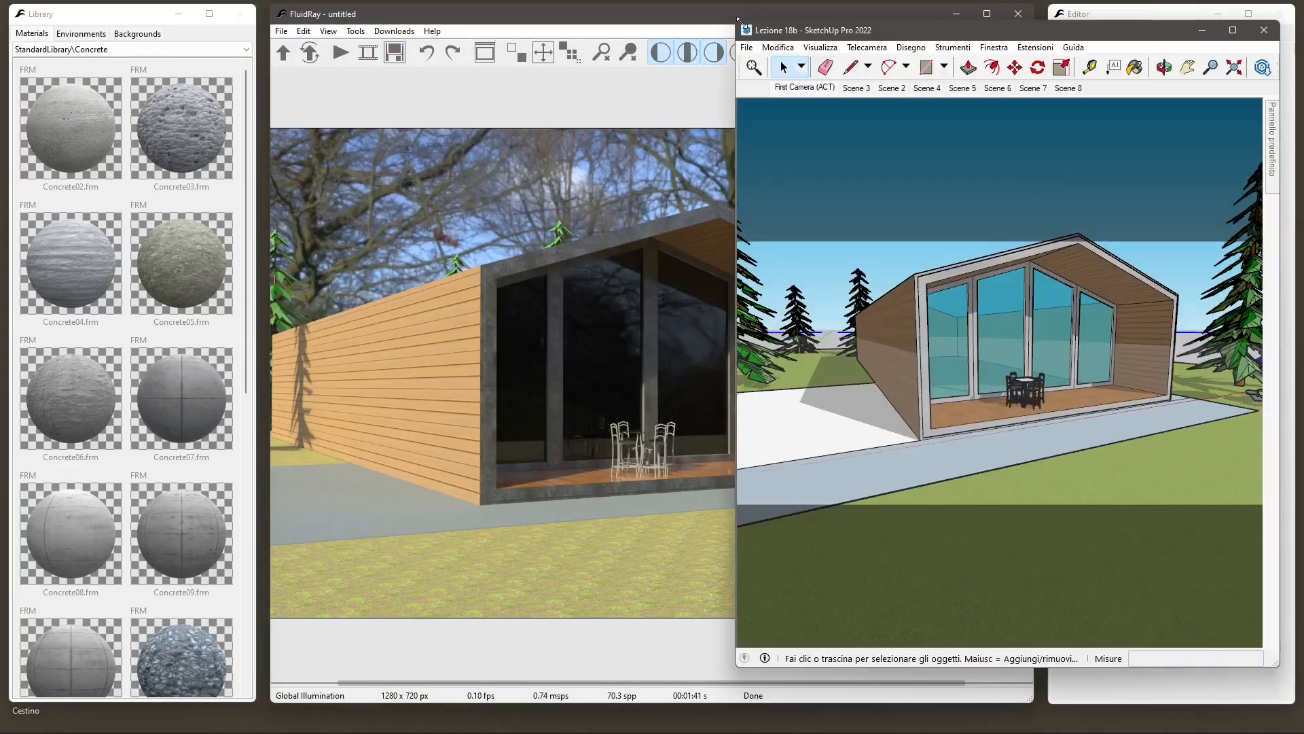
Enlarge the SketchUp window showing the Lezione 18b model and reposition it on the desktop.
left_click_drag(739, 21, 198, 25)
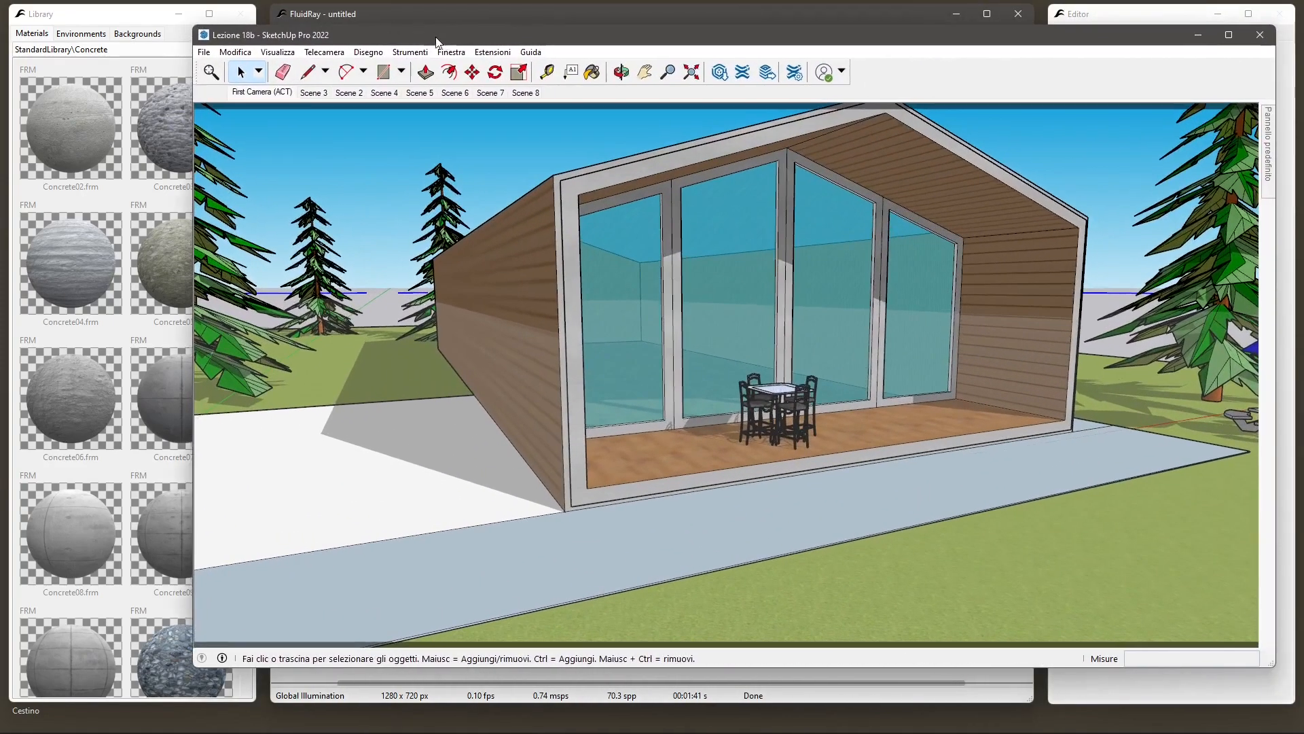
left_click_drag(427, 30, 383, 27)
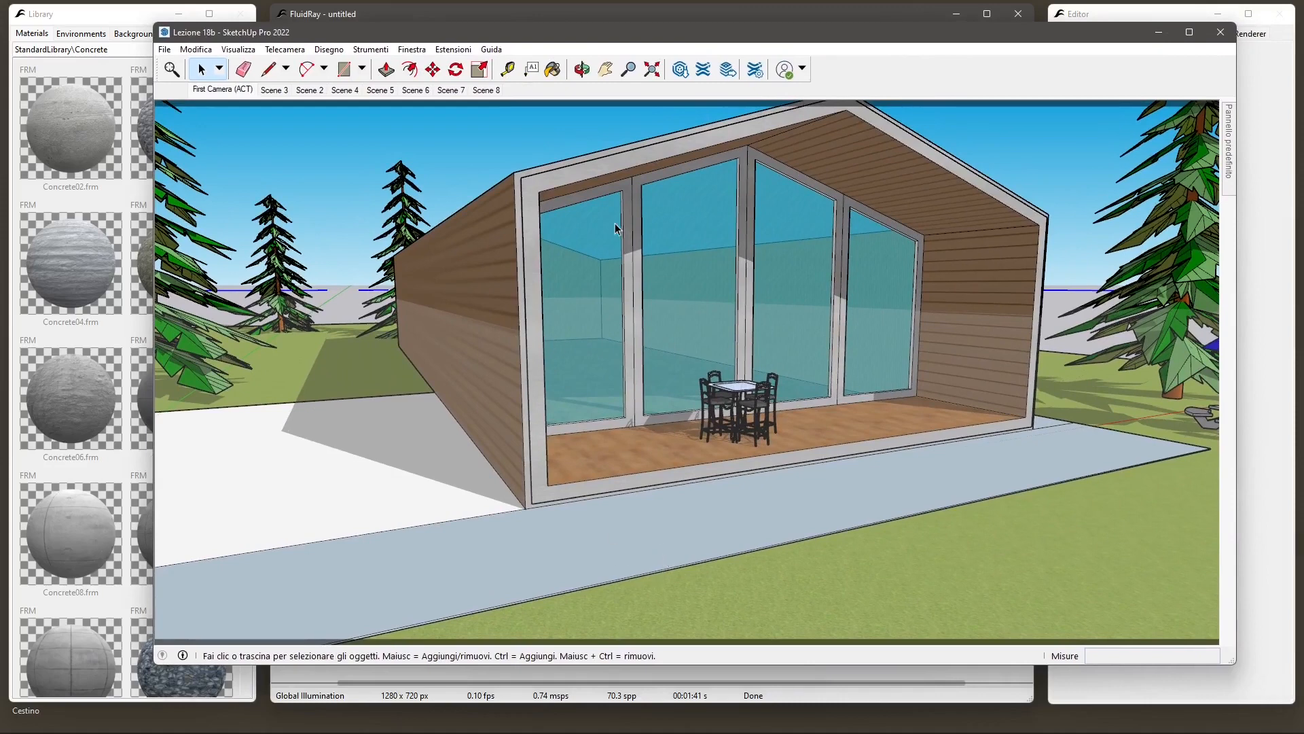
Open 3D Warehouse from the SketchUp model, enlarge its window and look over the home page.
left_click(684, 75)
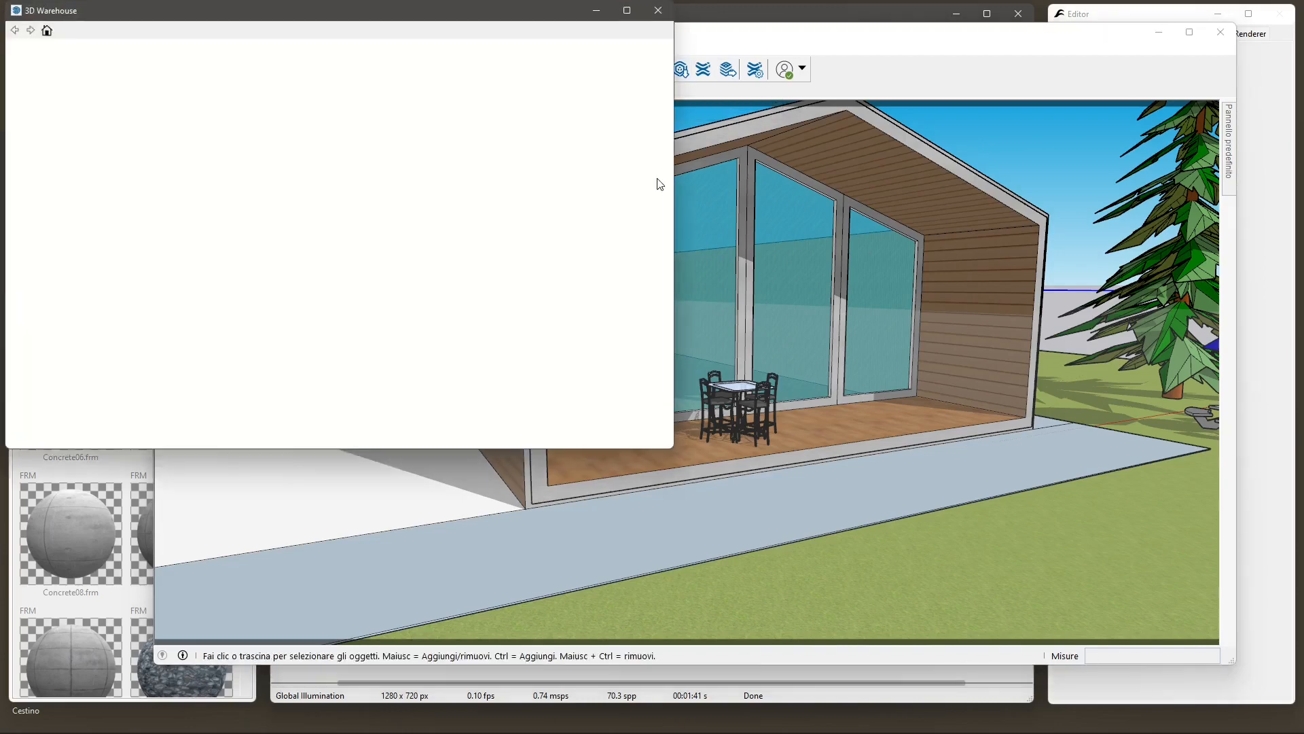
left_click_drag(506, 17, 635, 65)
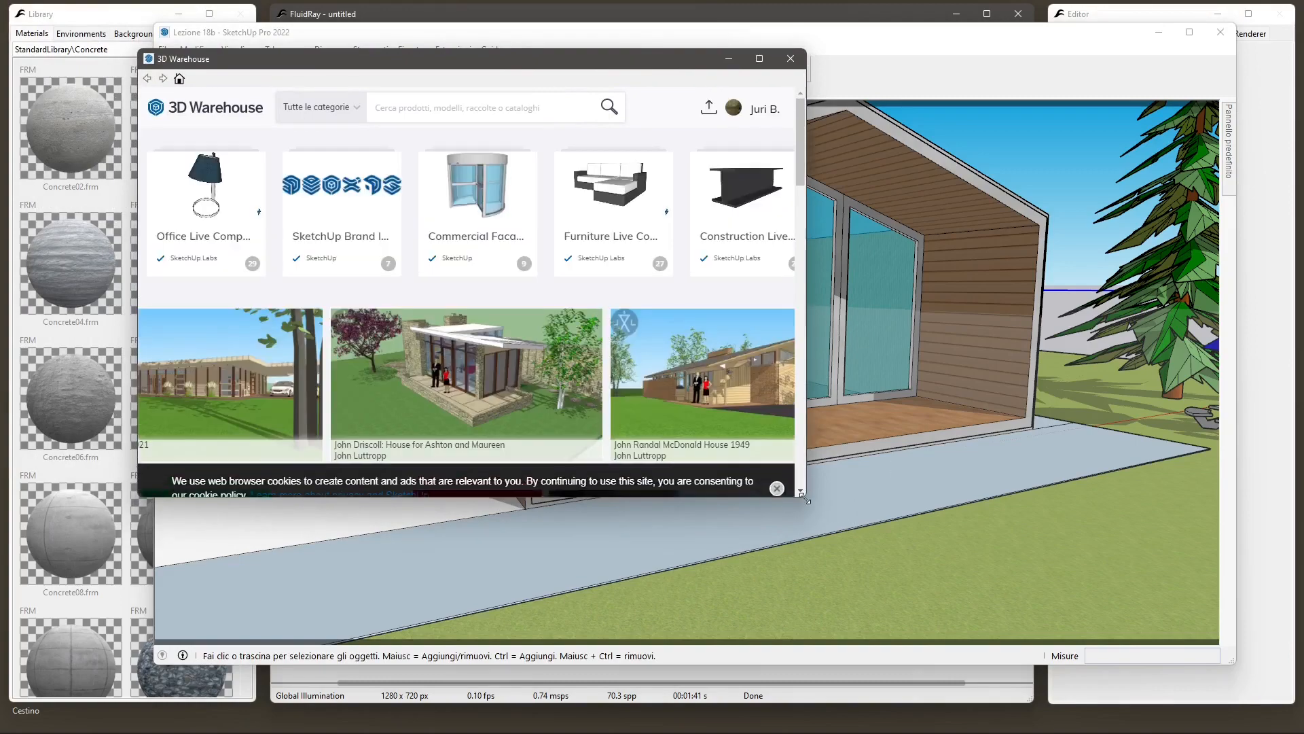
left_click_drag(806, 497, 1163, 556)
scroll(866, 327, "down", 3)
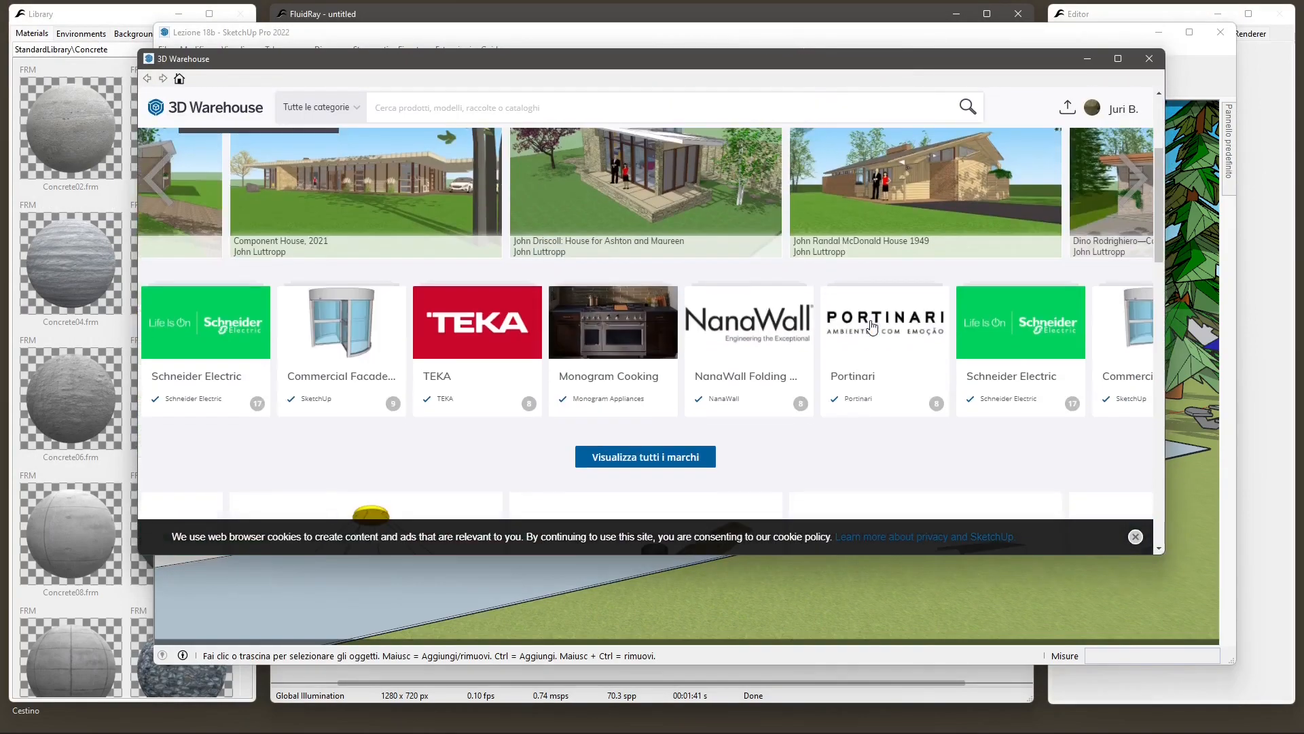
scroll(815, 323, "up", 2)
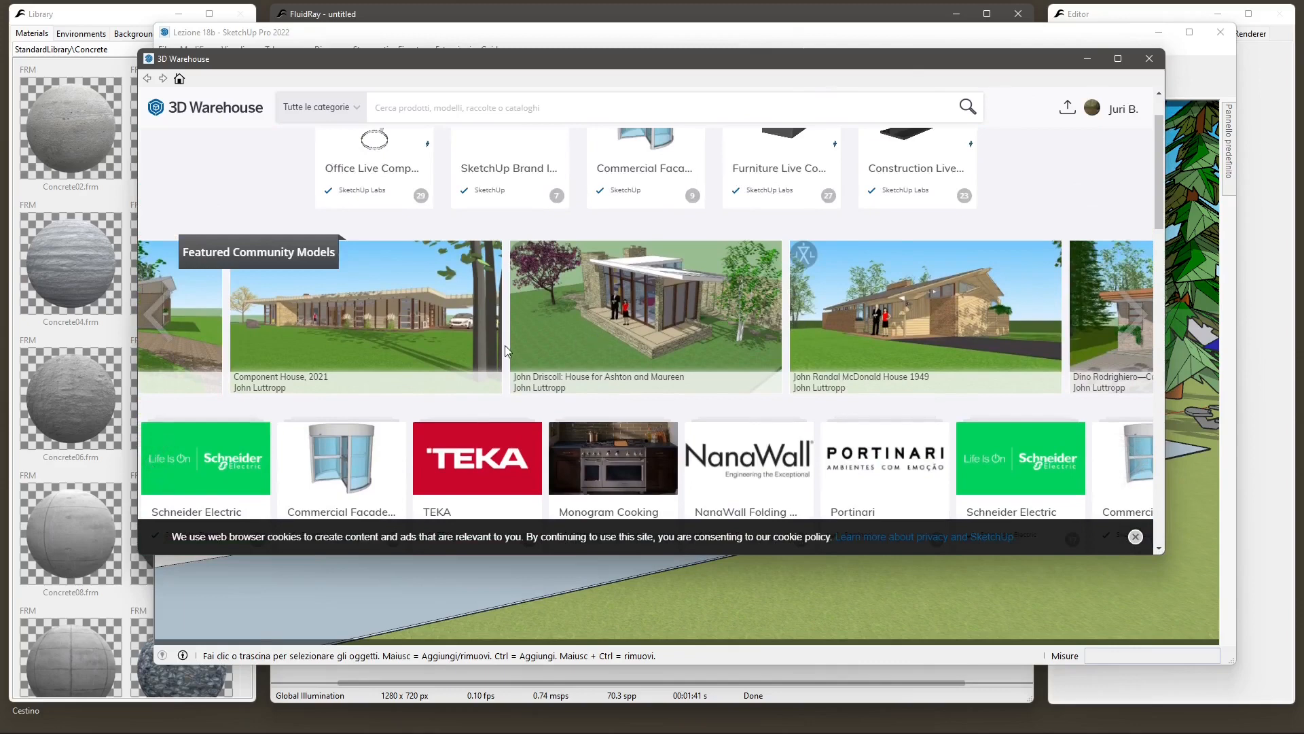
scroll(583, 349, "up", 1)
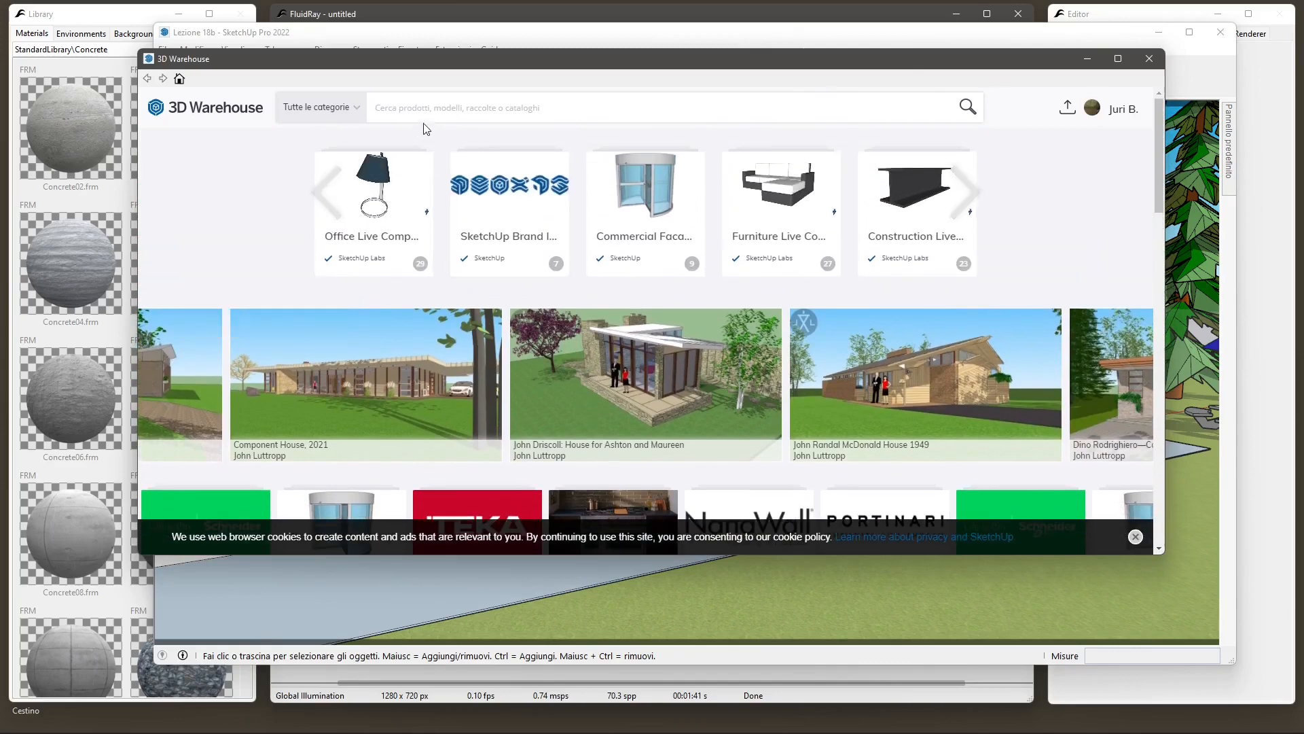
Search 3D Warehouse for "interior design" and browse the product results.
left_click(429, 108)
type("interio")
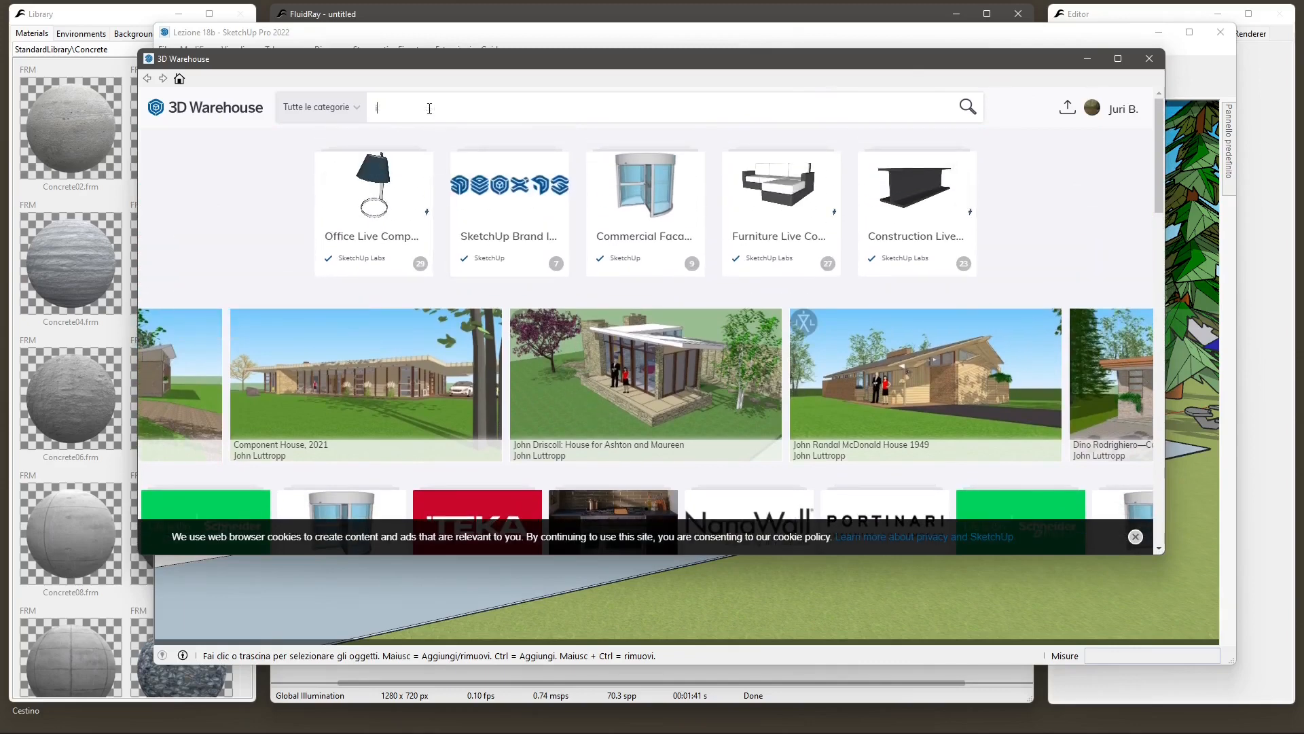
type("r design")
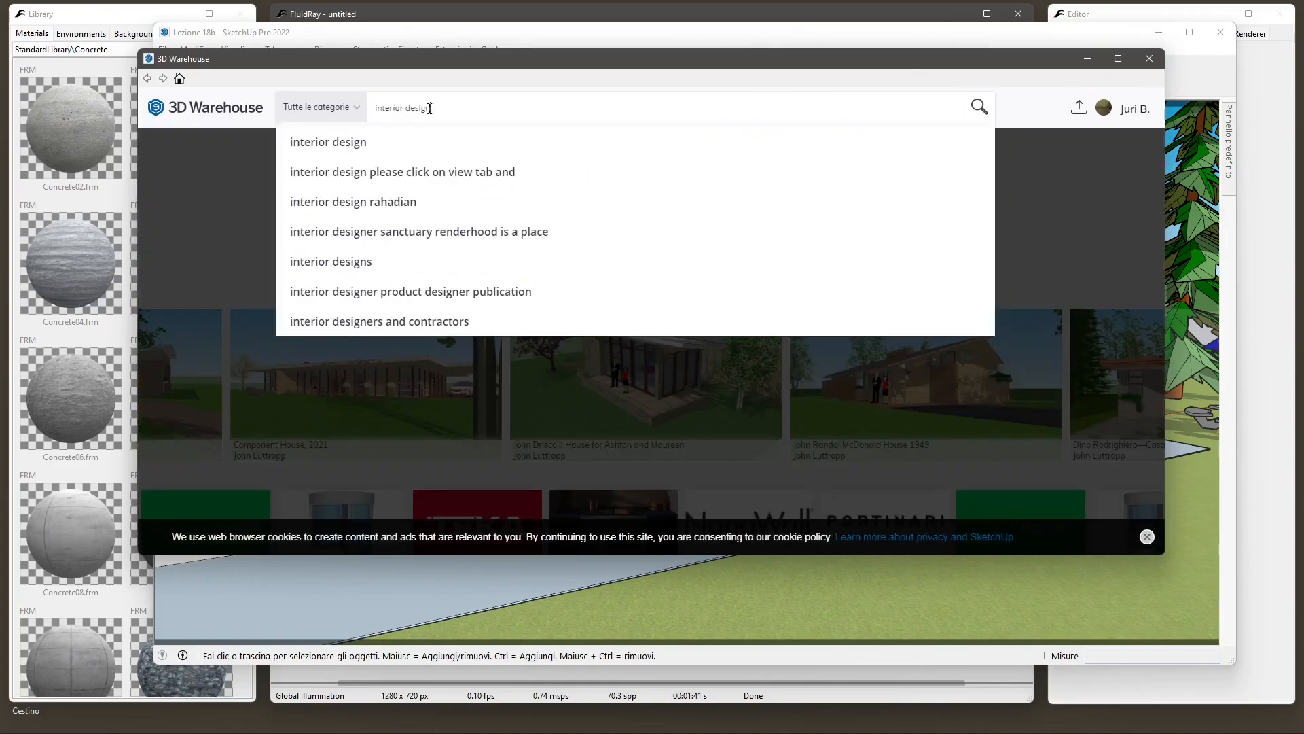
key("Return")
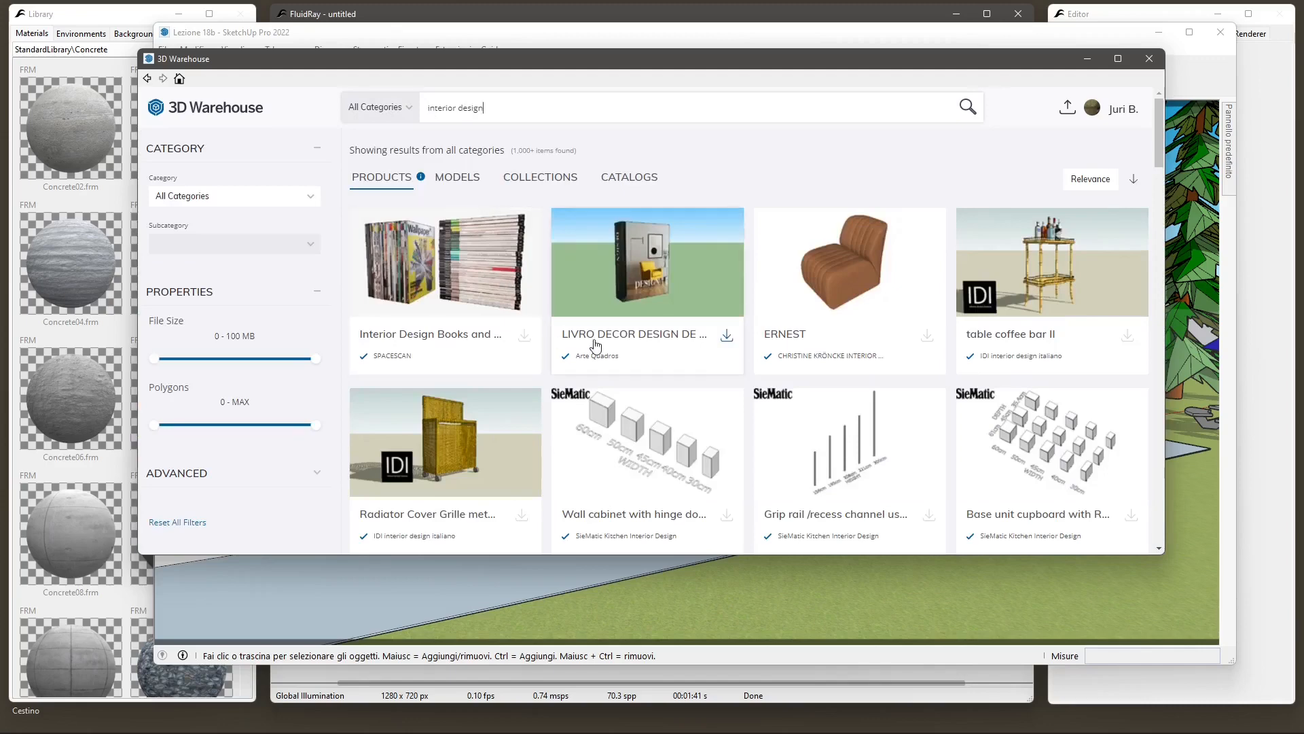
scroll(595, 347, "down", 1)
scroll(536, 295, "up", 1)
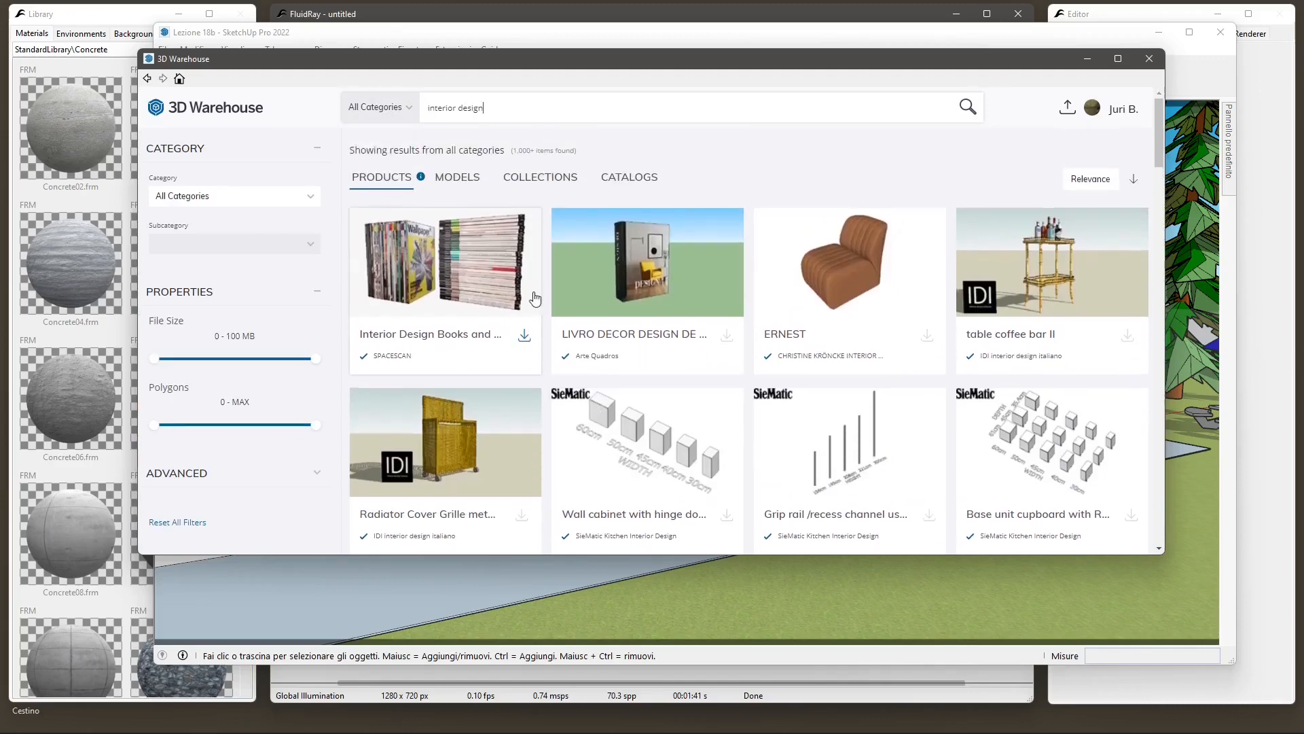
scroll(536, 297, "down", 5)
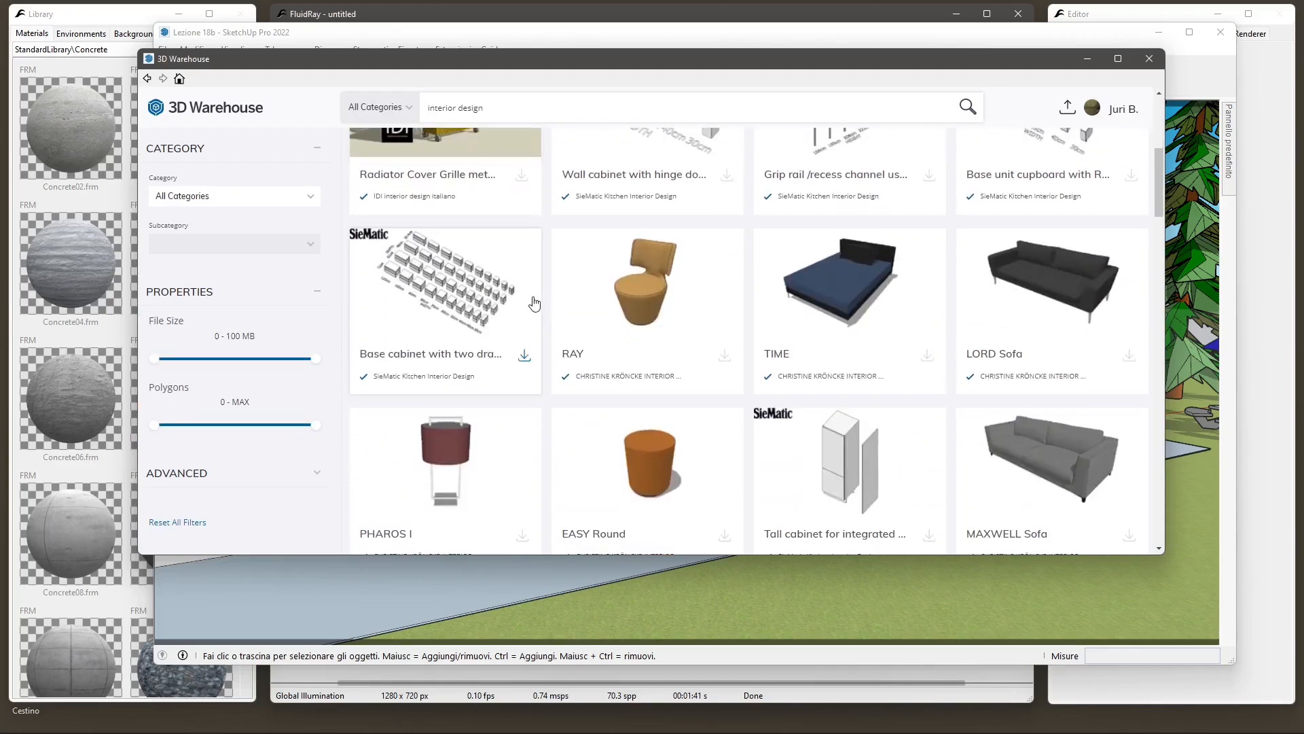
scroll(533, 302, "up", 5)
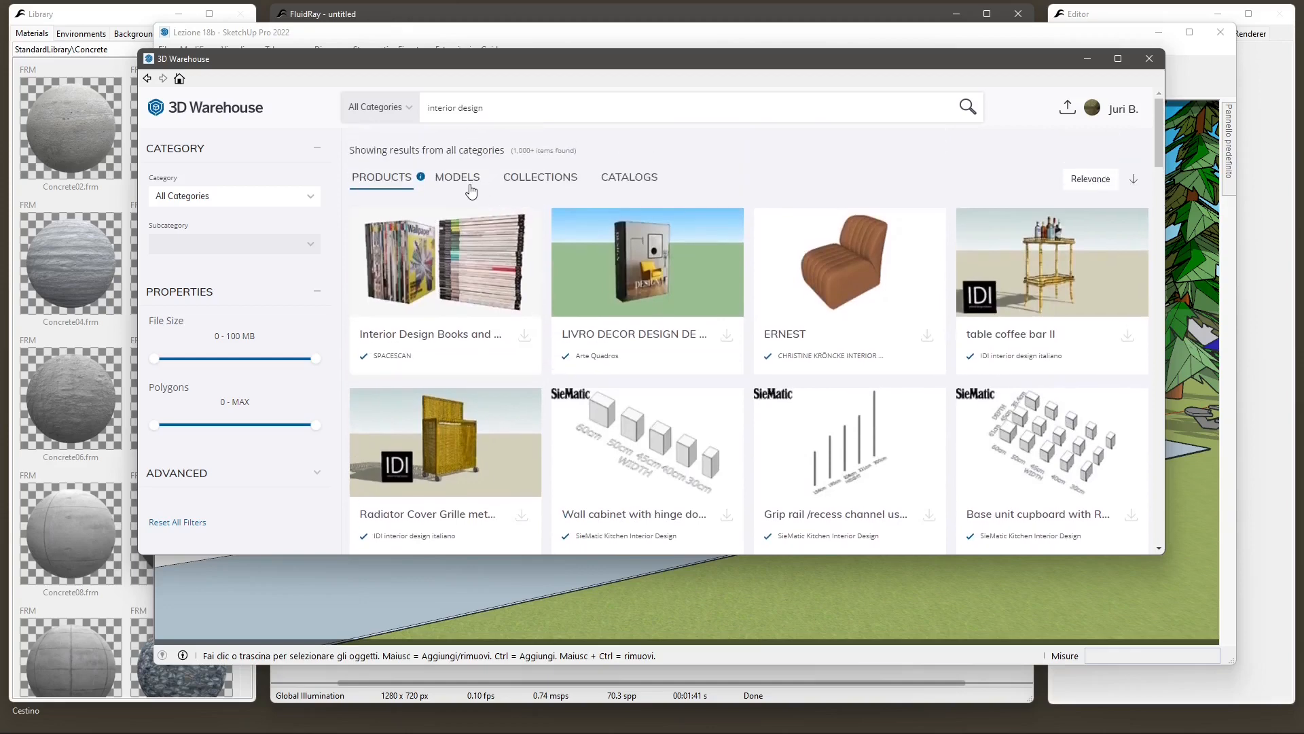
Show only the models among the results and open the INTERIOR DESIGN living and dining room model.
left_click(468, 181)
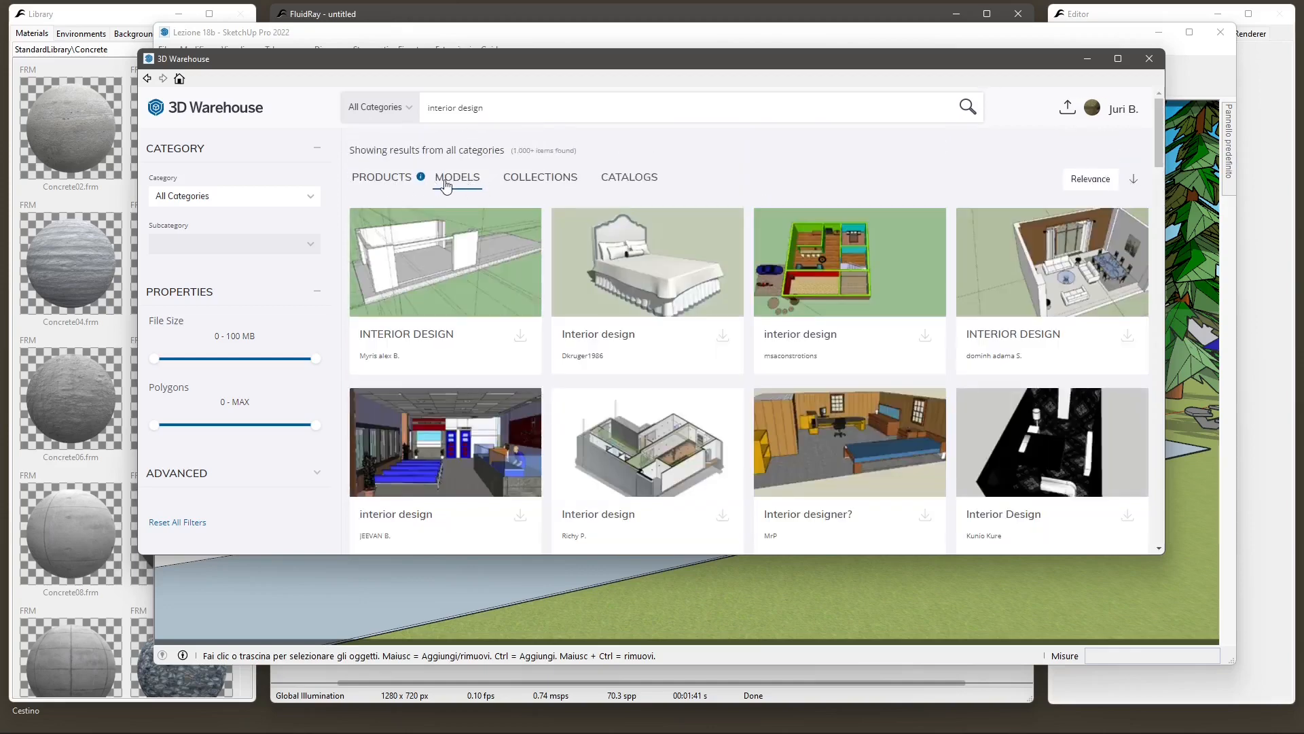
scroll(459, 318, "down", 2)
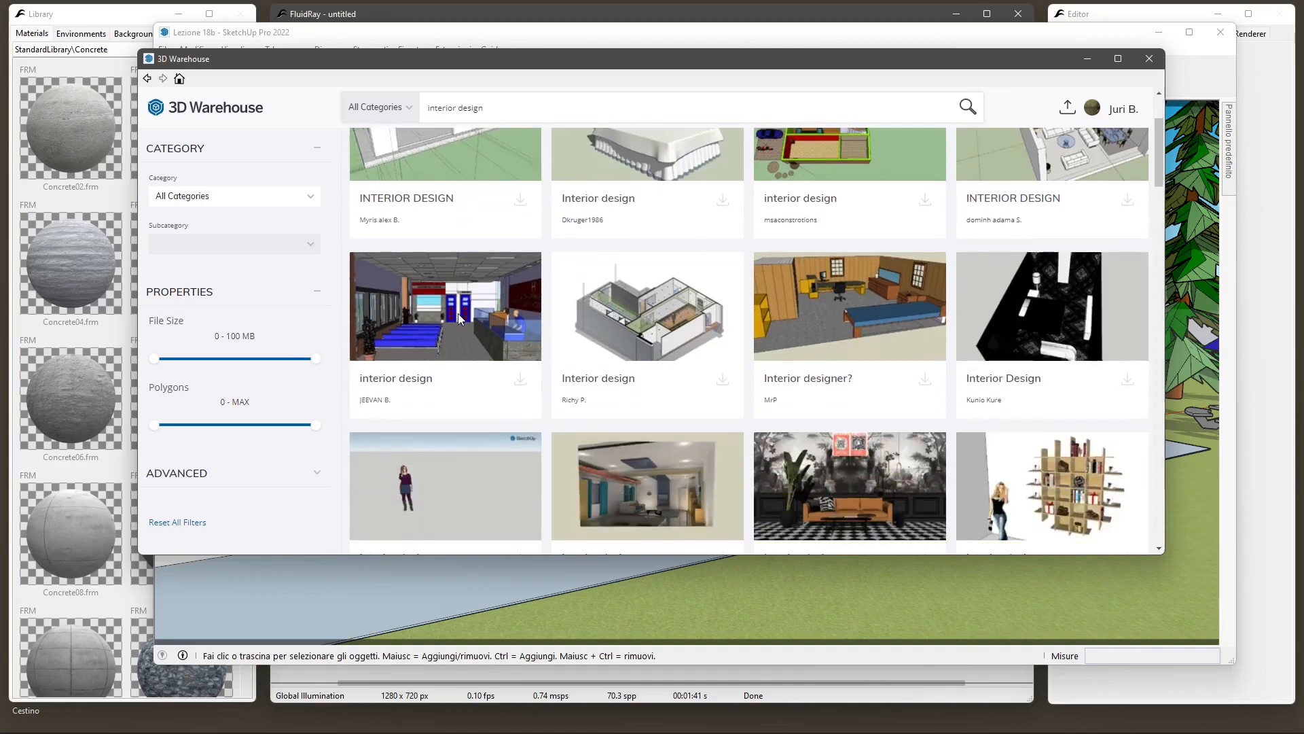
scroll(875, 298, "up", 1)
scroll(1019, 296, "up", 1)
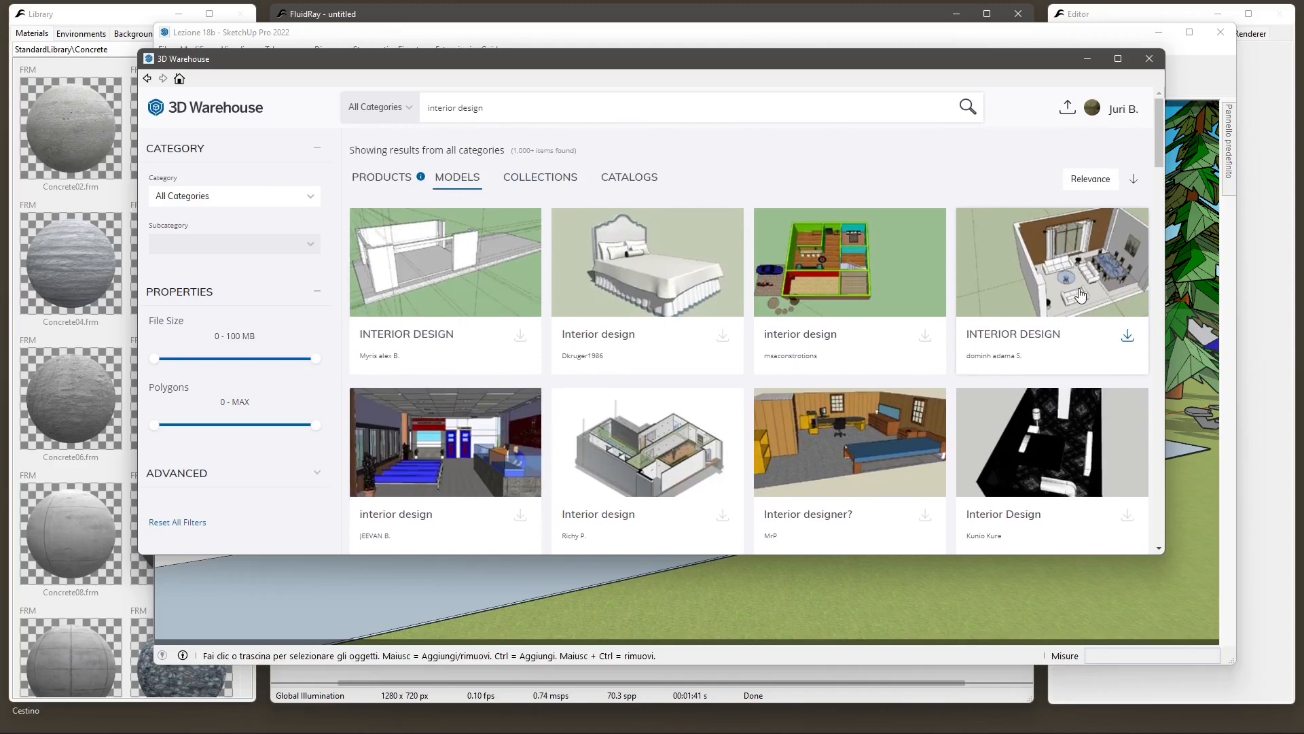
left_click(1080, 292)
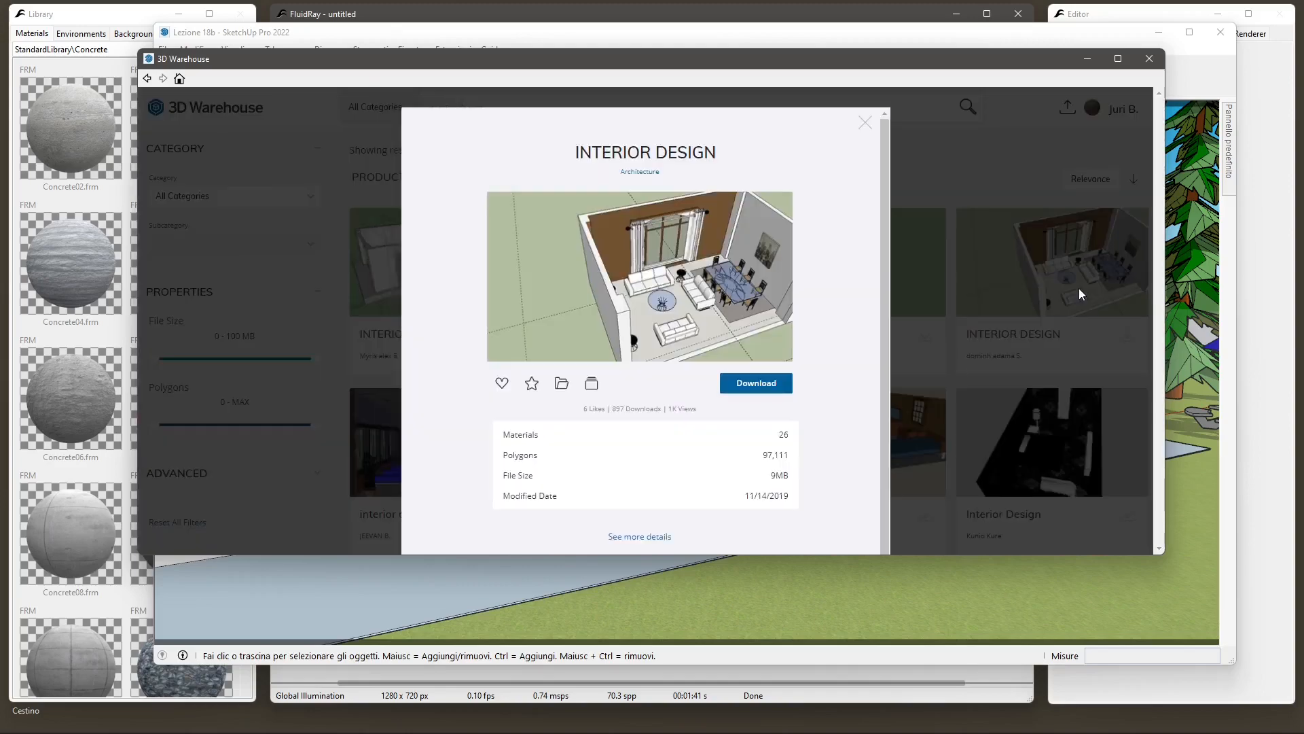
Download the model as a separate SketchUp Pro 2022 file, INTERIOR+DESIGN, into a new folder named warehouse inside SKETCHUP PRO 2021.
left_click(747, 388)
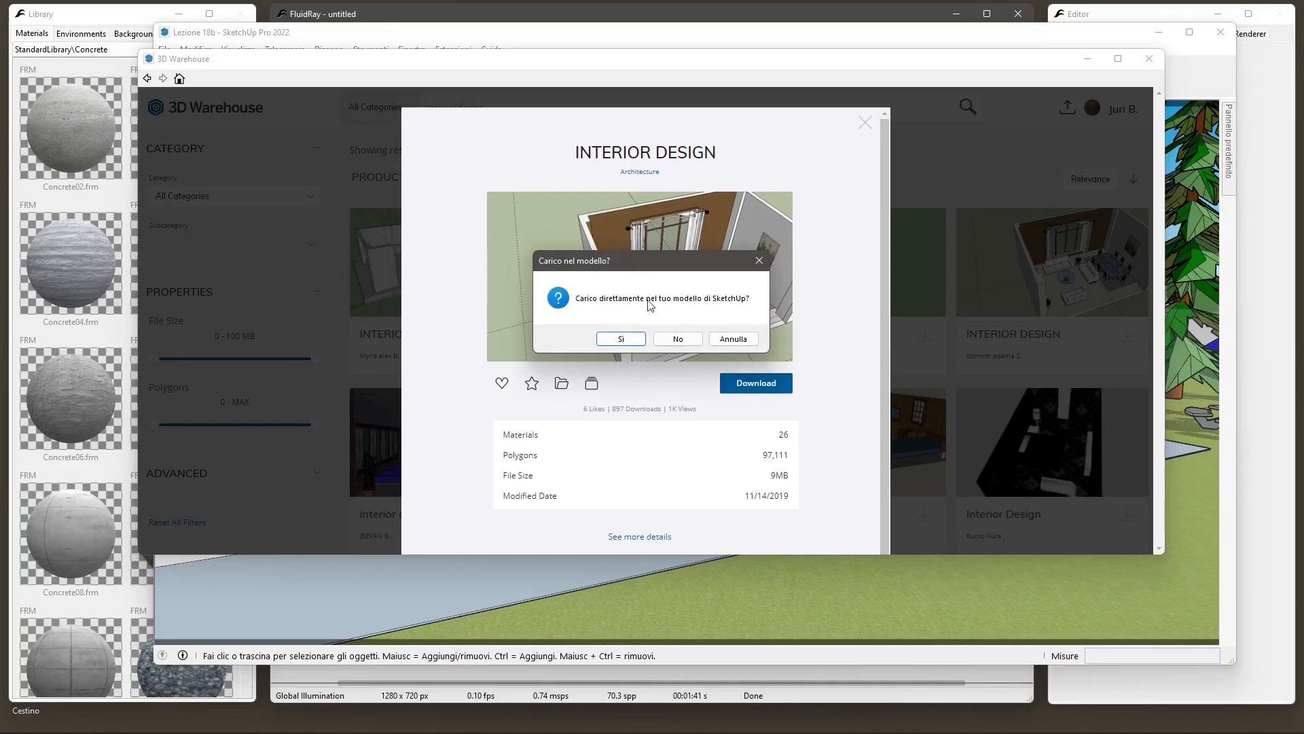
left_click(673, 338)
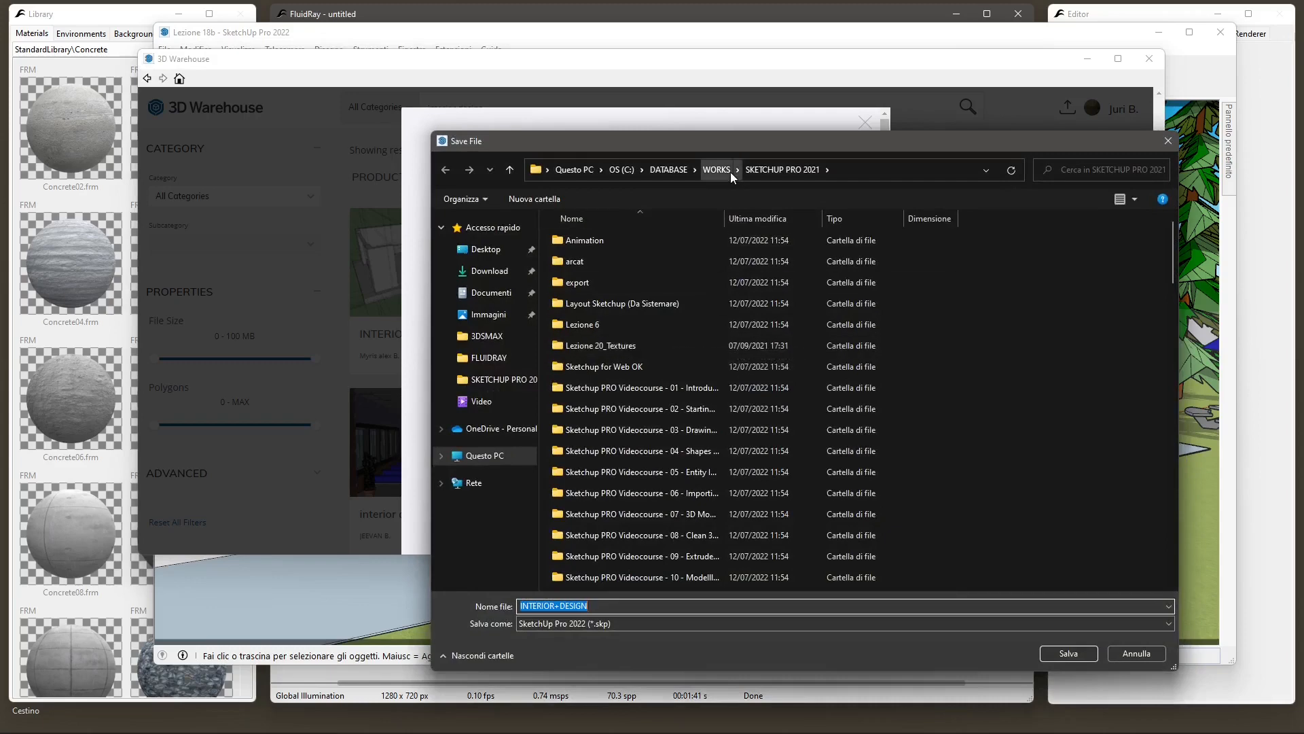
right_click(546, 256)
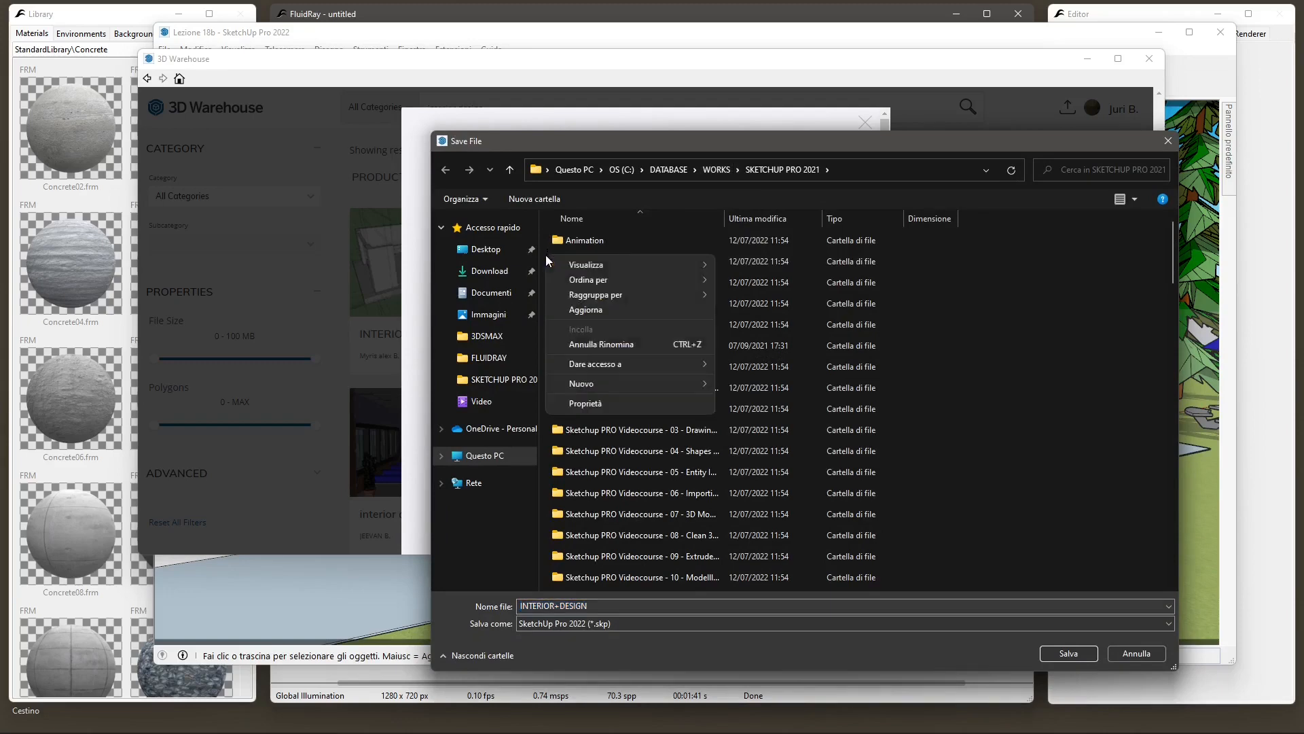
mouse_move(574, 384)
left_click(756, 380)
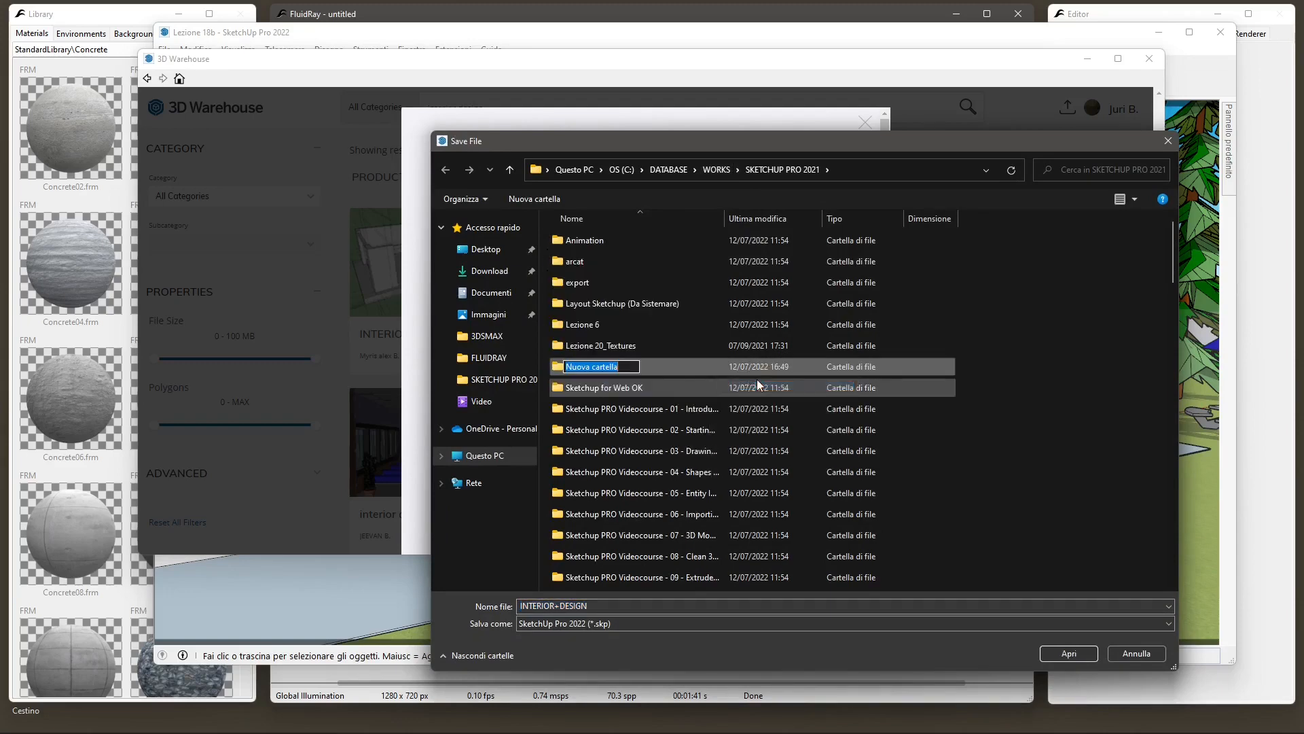
type("warehouse")
key("Return")
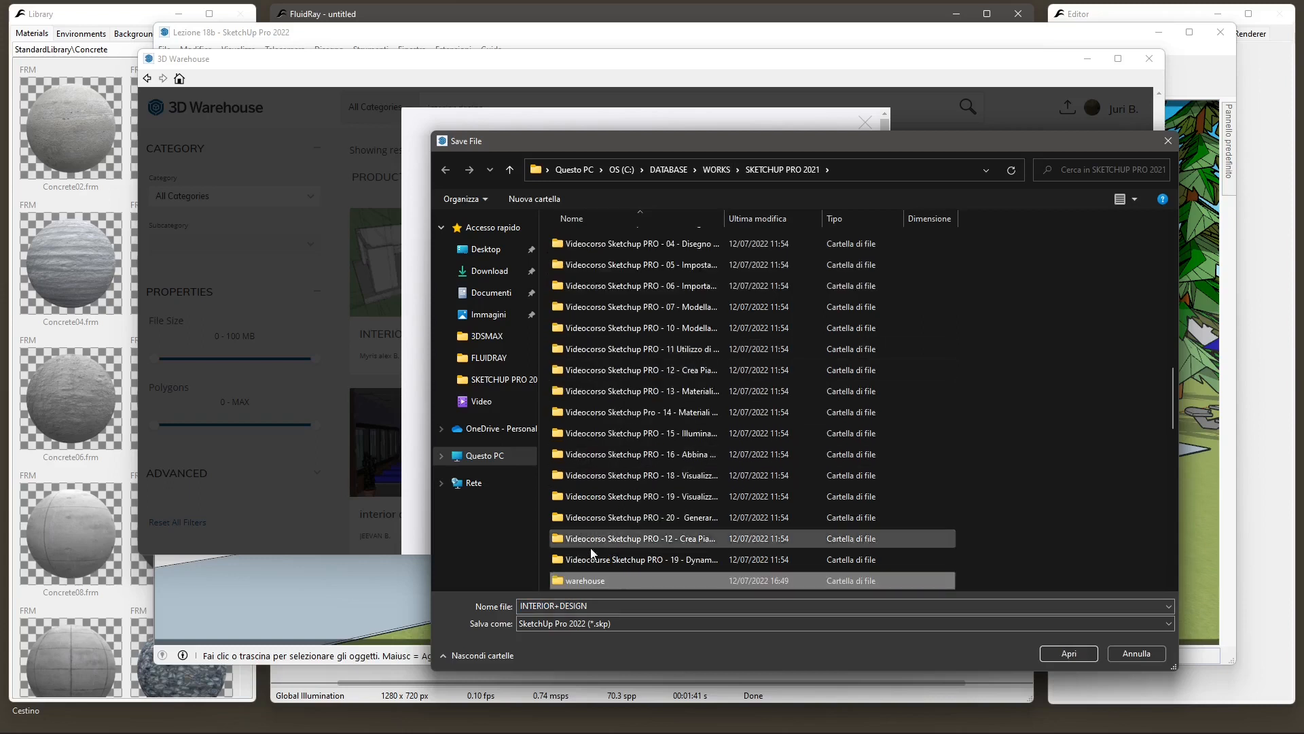
double_click(593, 581)
left_click(1062, 651)
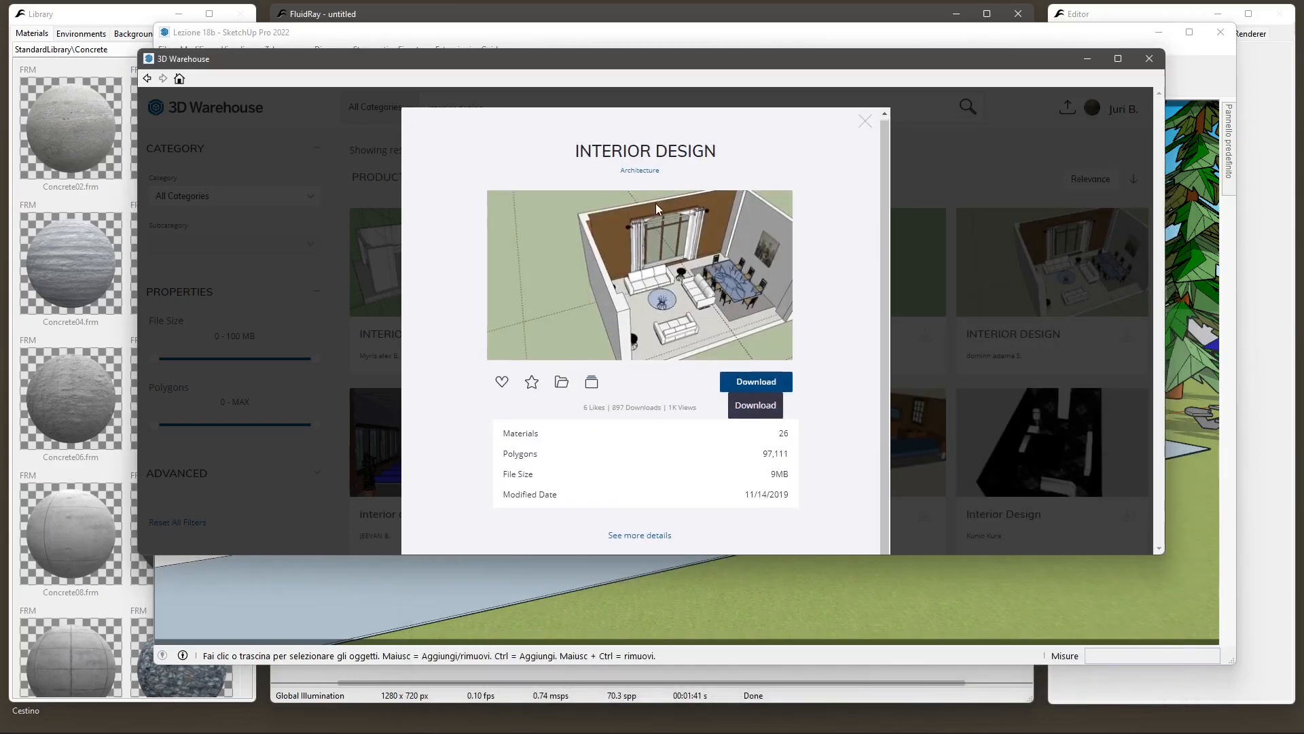
Load the same INTERIOR DESIGN model directly into the Lezione 18b scene and place it beside the house lot.
left_click(865, 123)
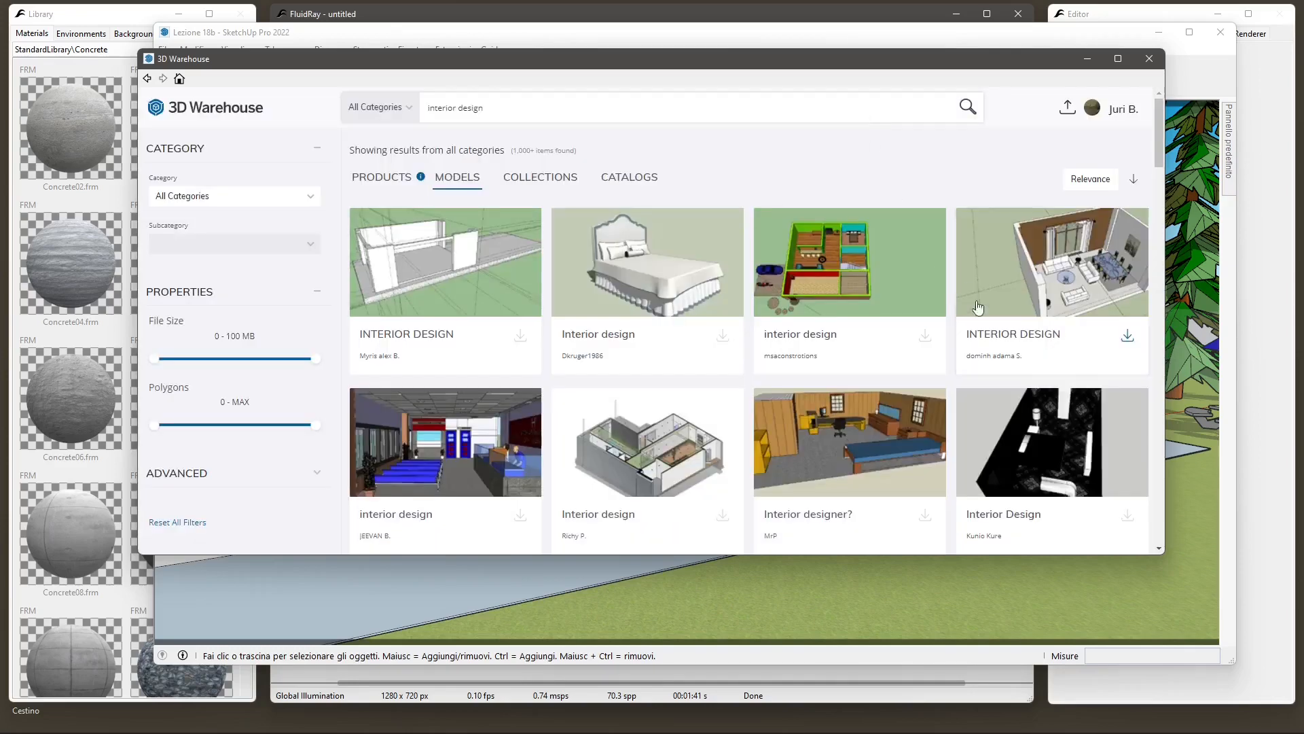
left_click(1126, 336)
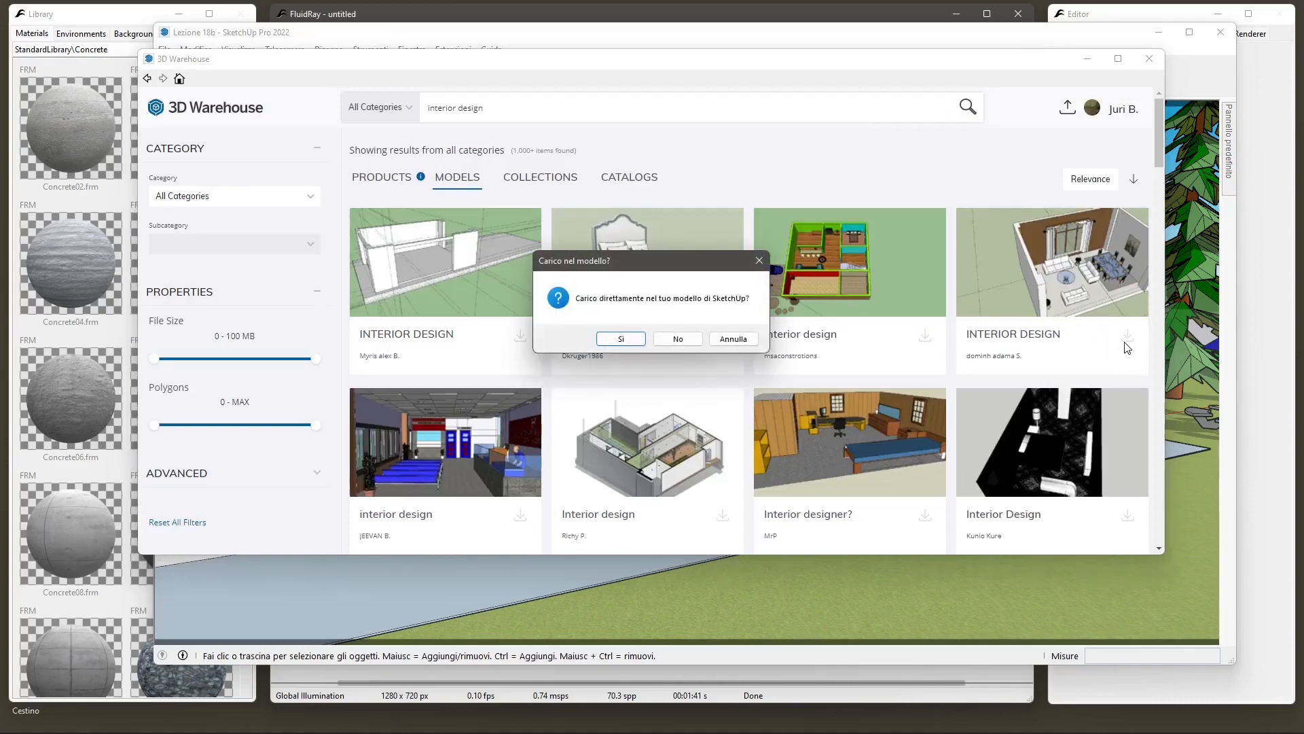
left_click(641, 345)
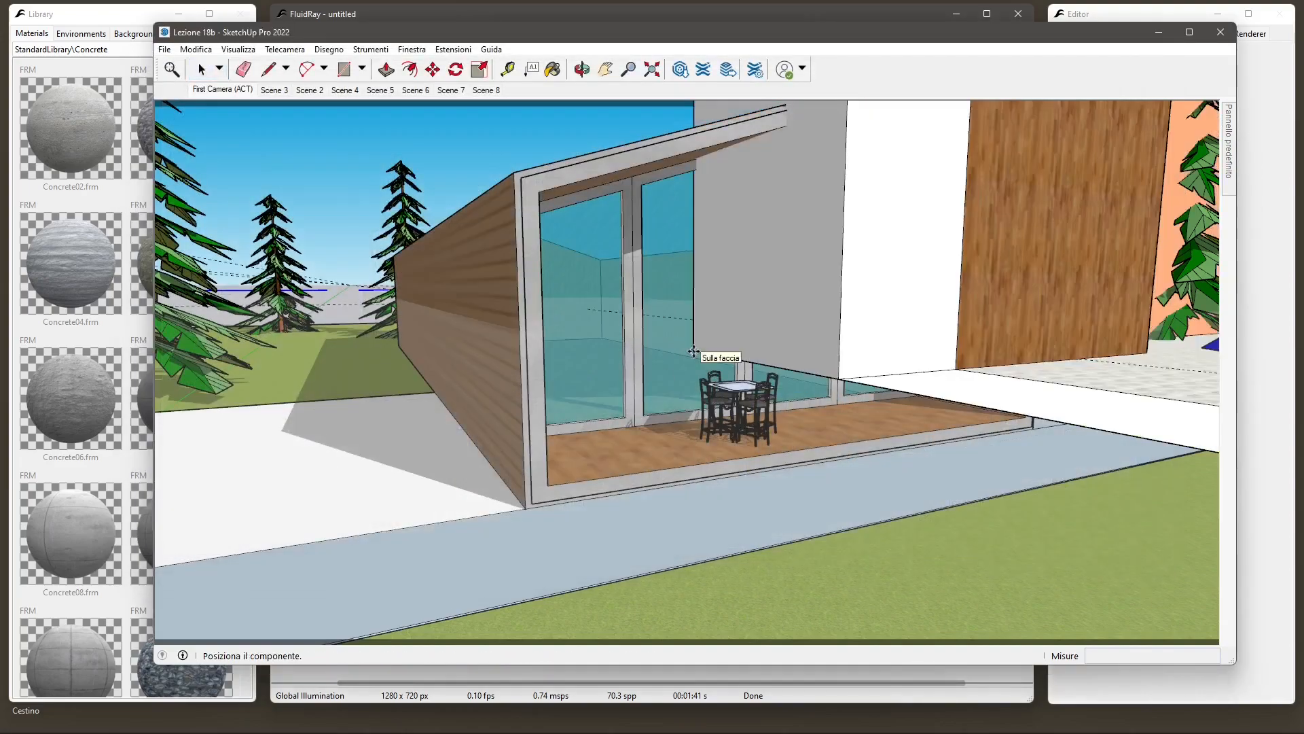
scroll(294, 460, "down", 5)
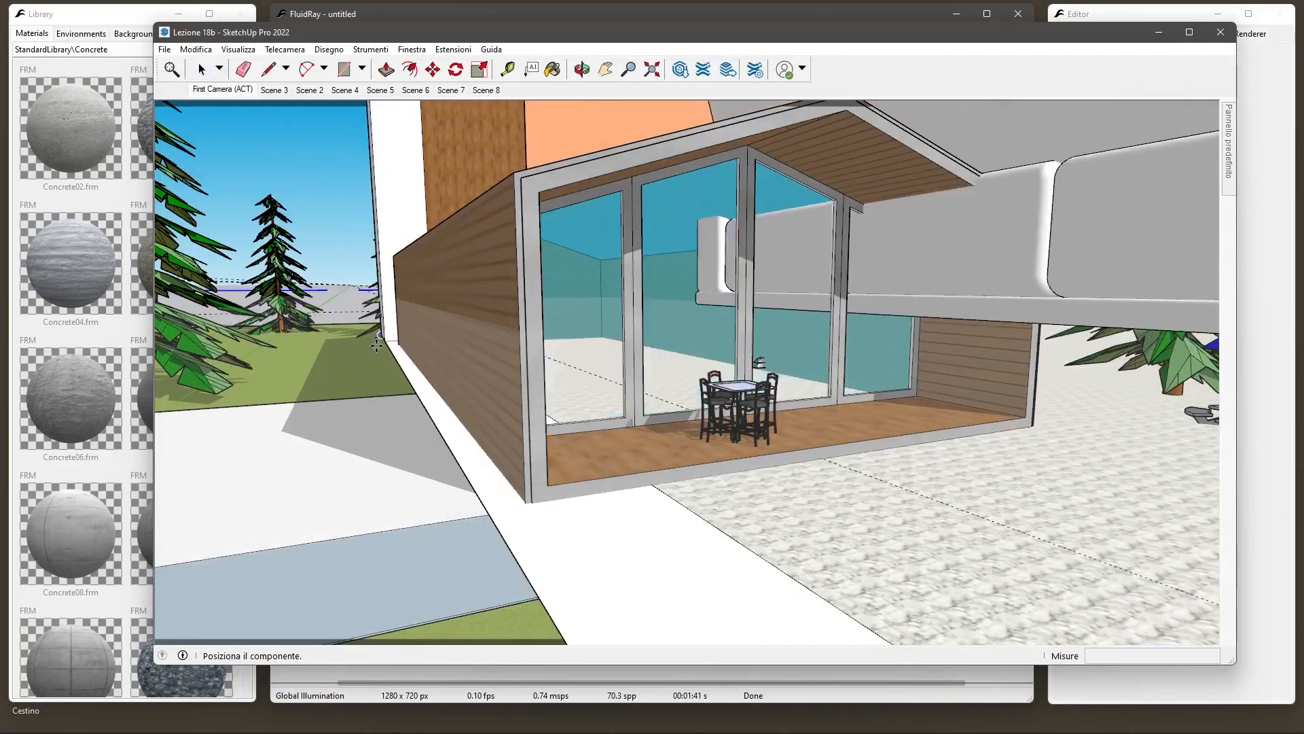
scroll(340, 400, "up", 10)
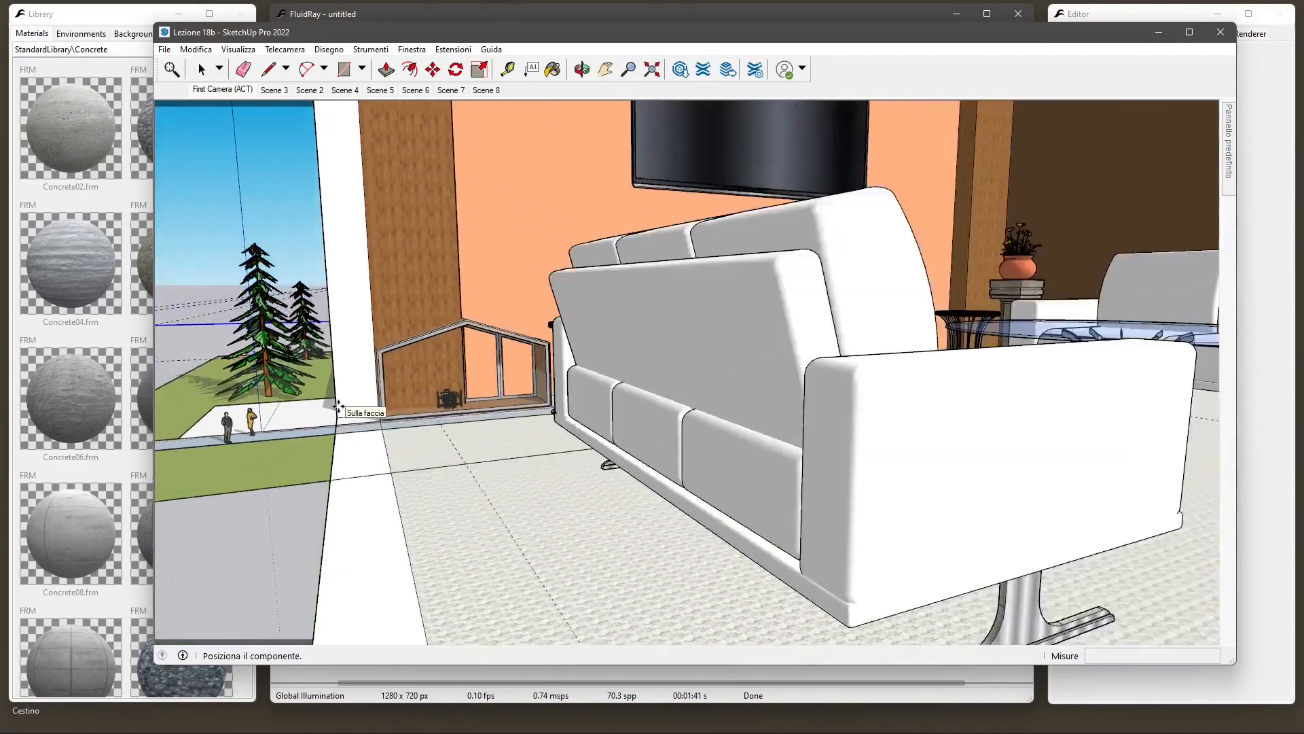
scroll(341, 394, "down", 8)
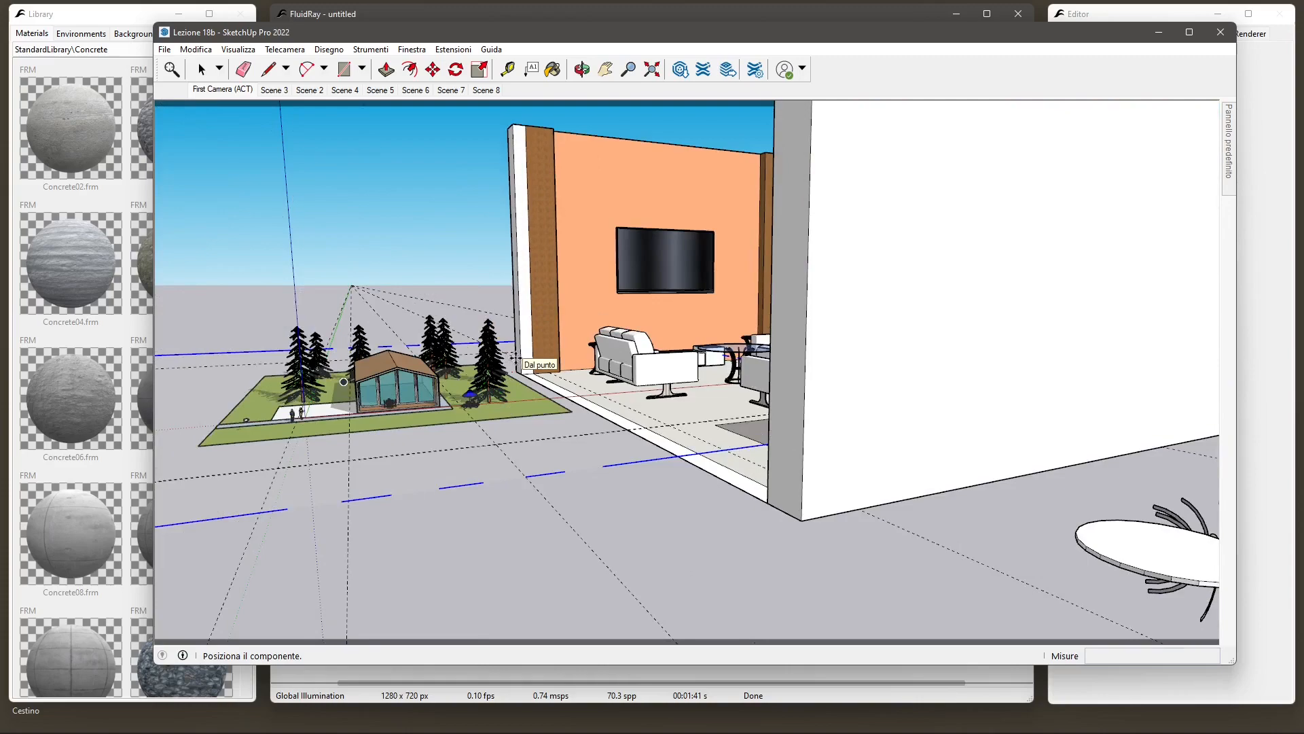
left_click(514, 360)
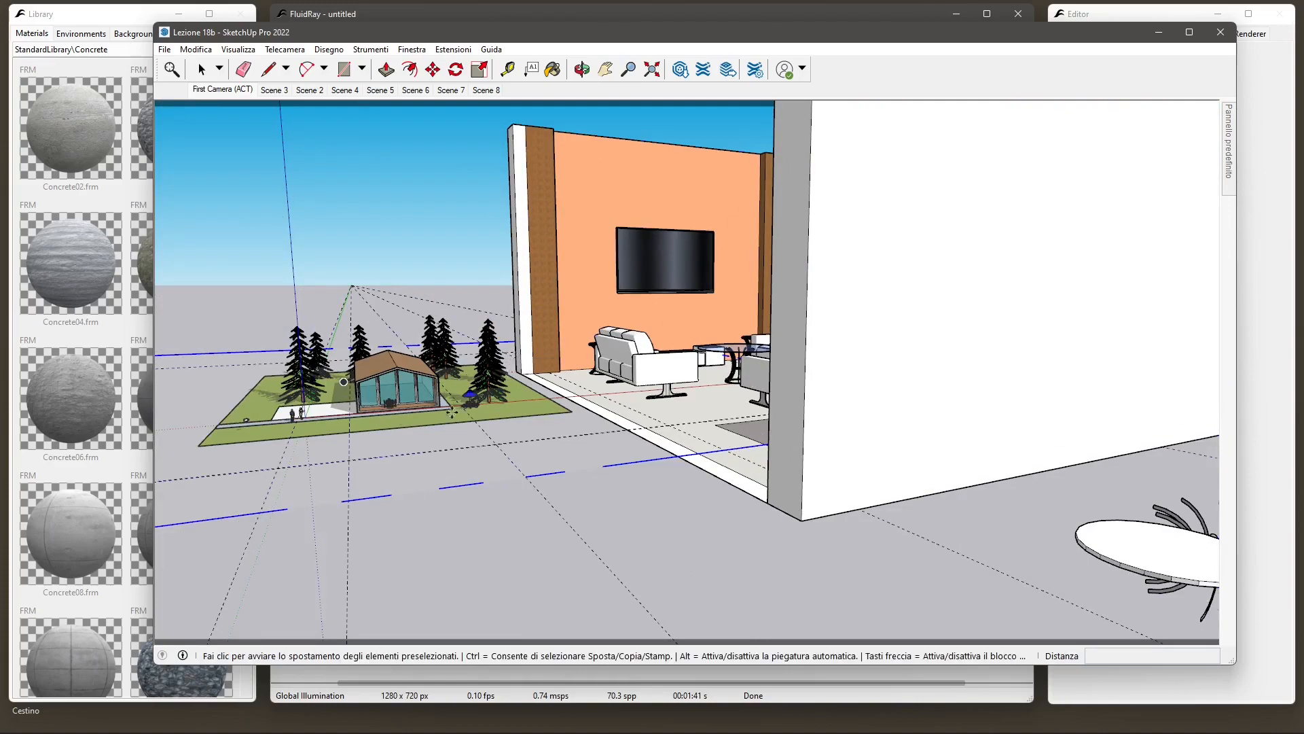
Inspect the placed interior model and remove it from the Lezione 18b scene.
middle_click_drag(452, 413, 540, 457)
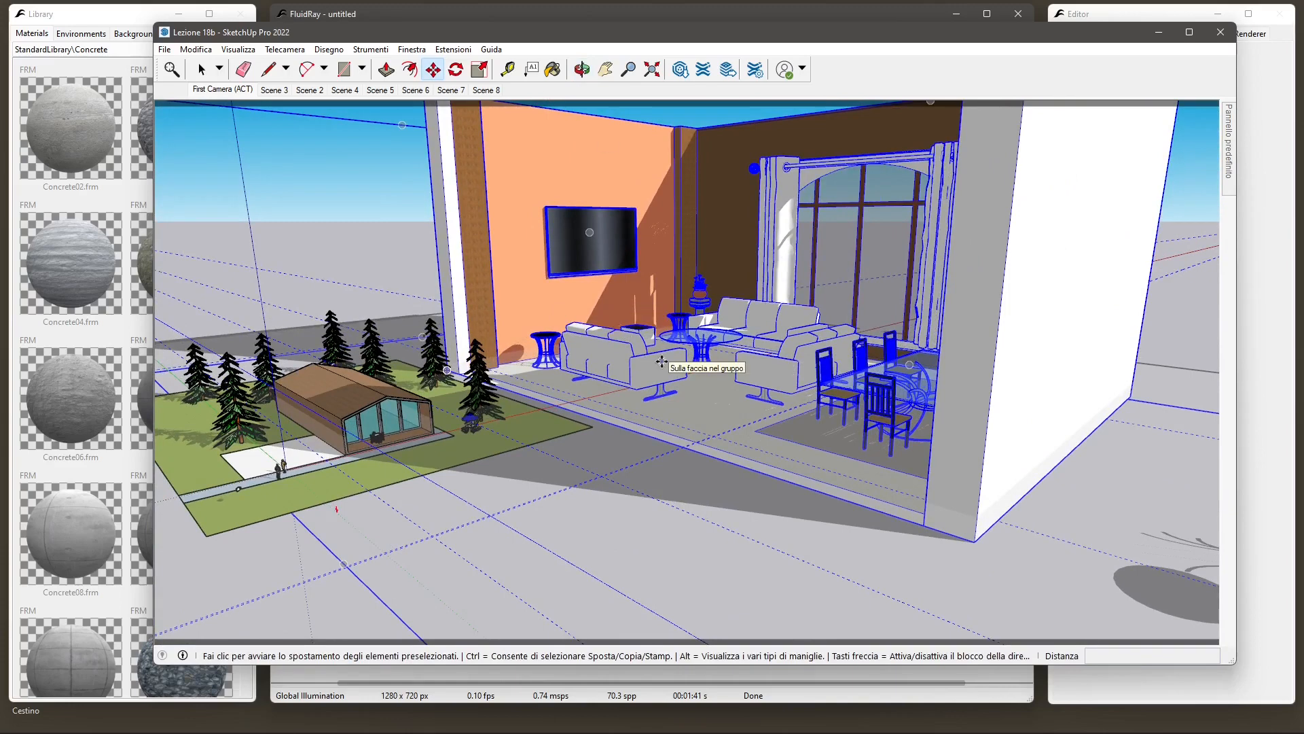
scroll(652, 469, "down", 5)
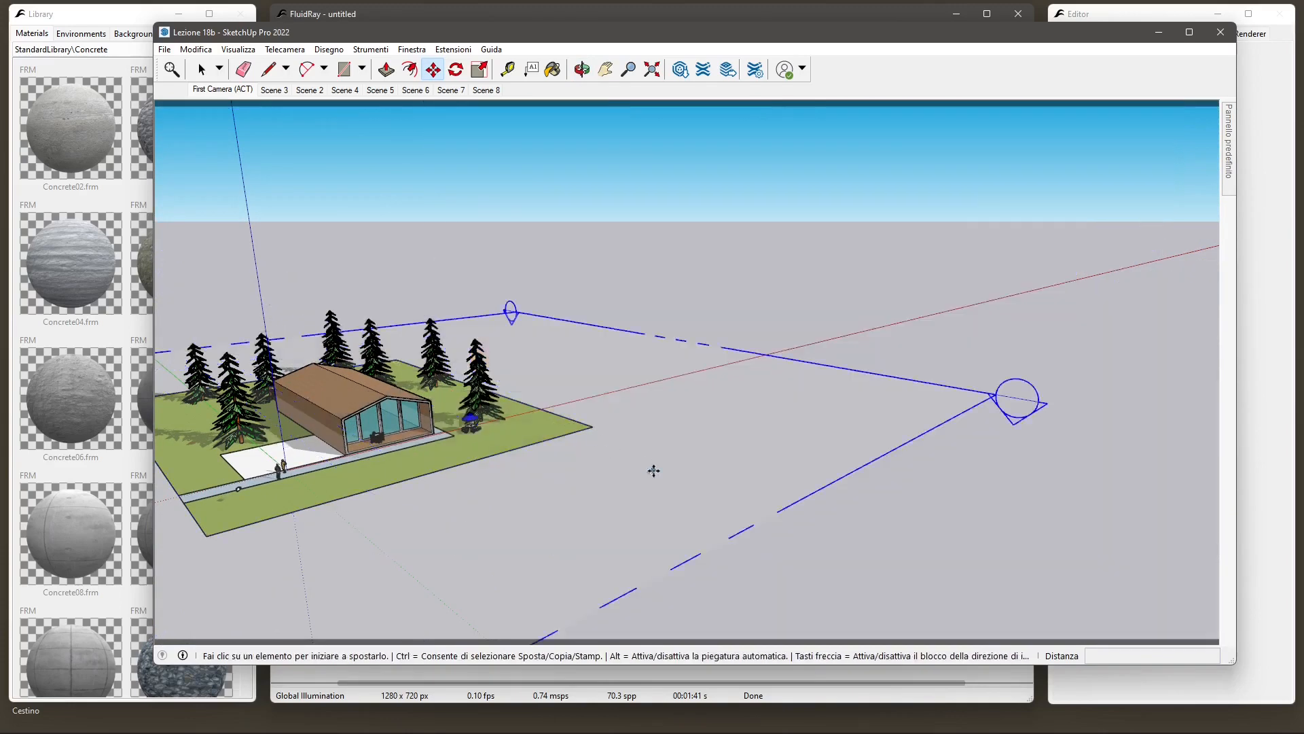
middle_click_drag(653, 469, 373, 411)
scroll(248, 344, "up", 5)
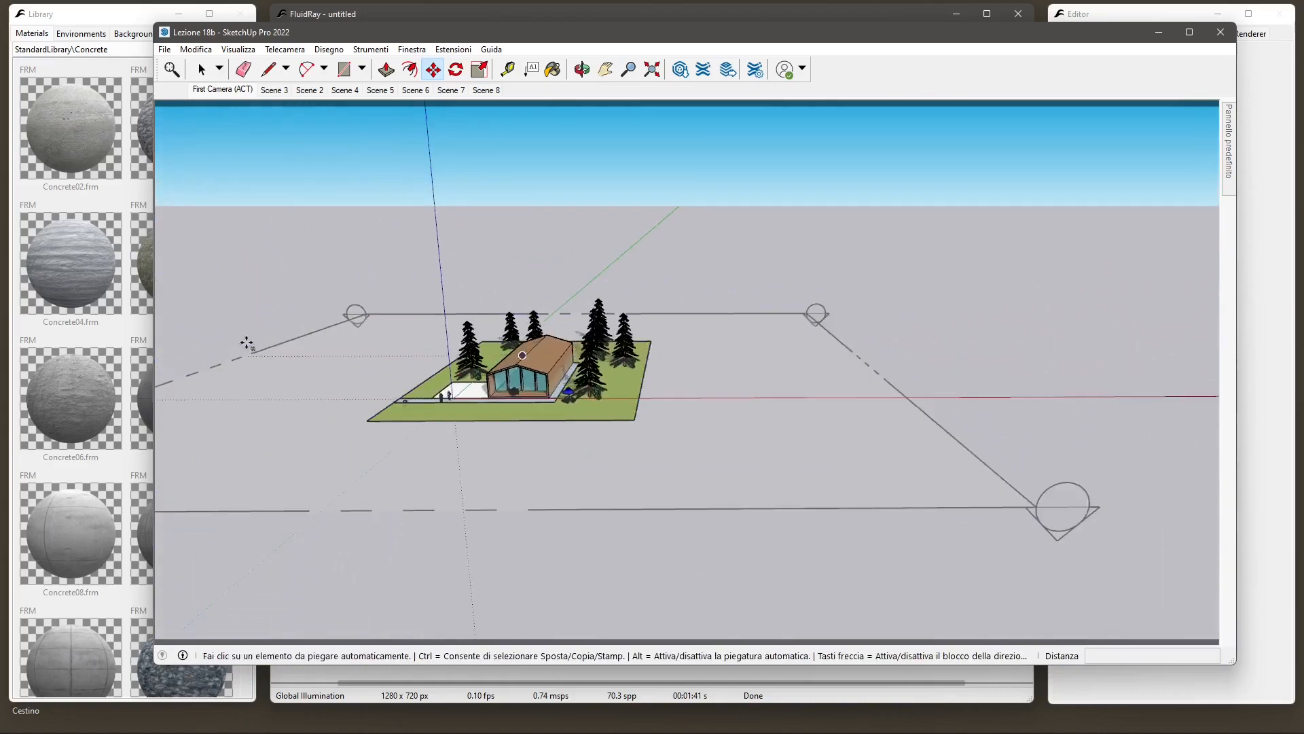
scroll(748, 455, "up", 3)
middle_click_drag(739, 446, 951, 450)
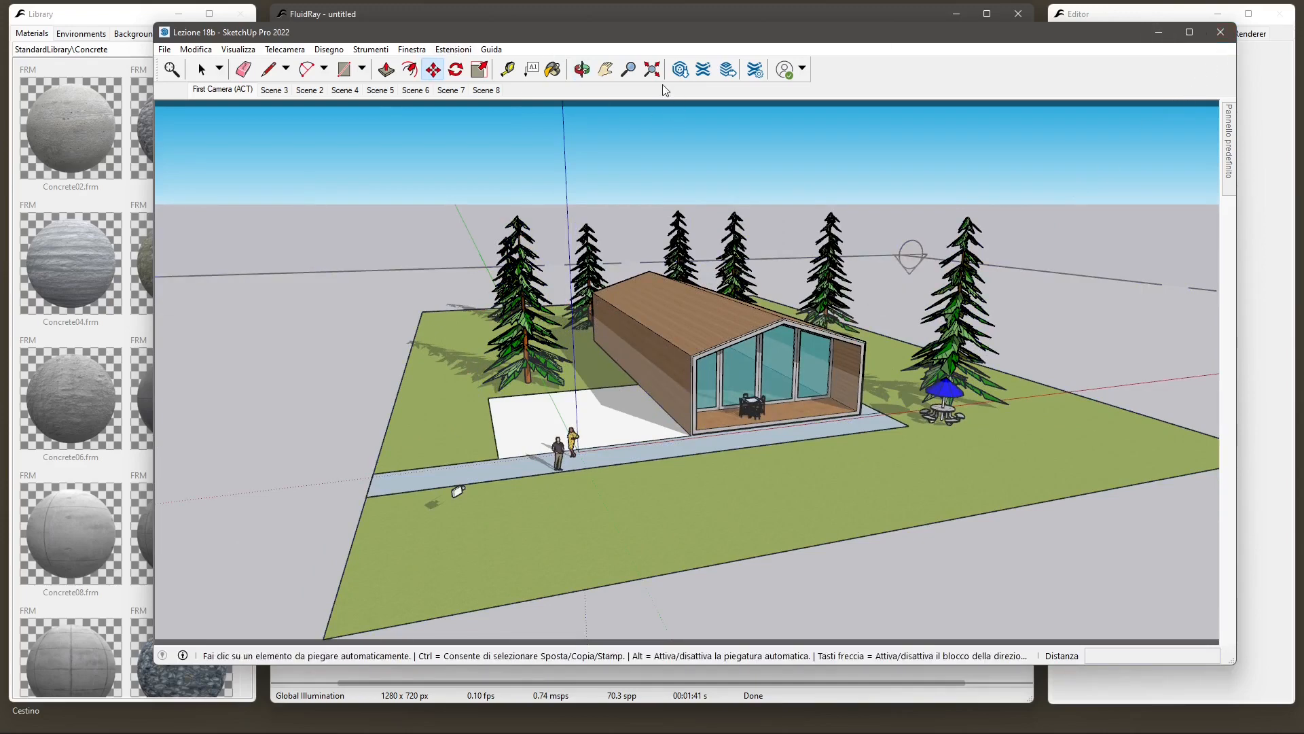
Download the interior design living room model with blue curtains from 3D Warehouse as jonybhai+m in the warehouse folder, without loading it into the scene.
left_click(680, 69)
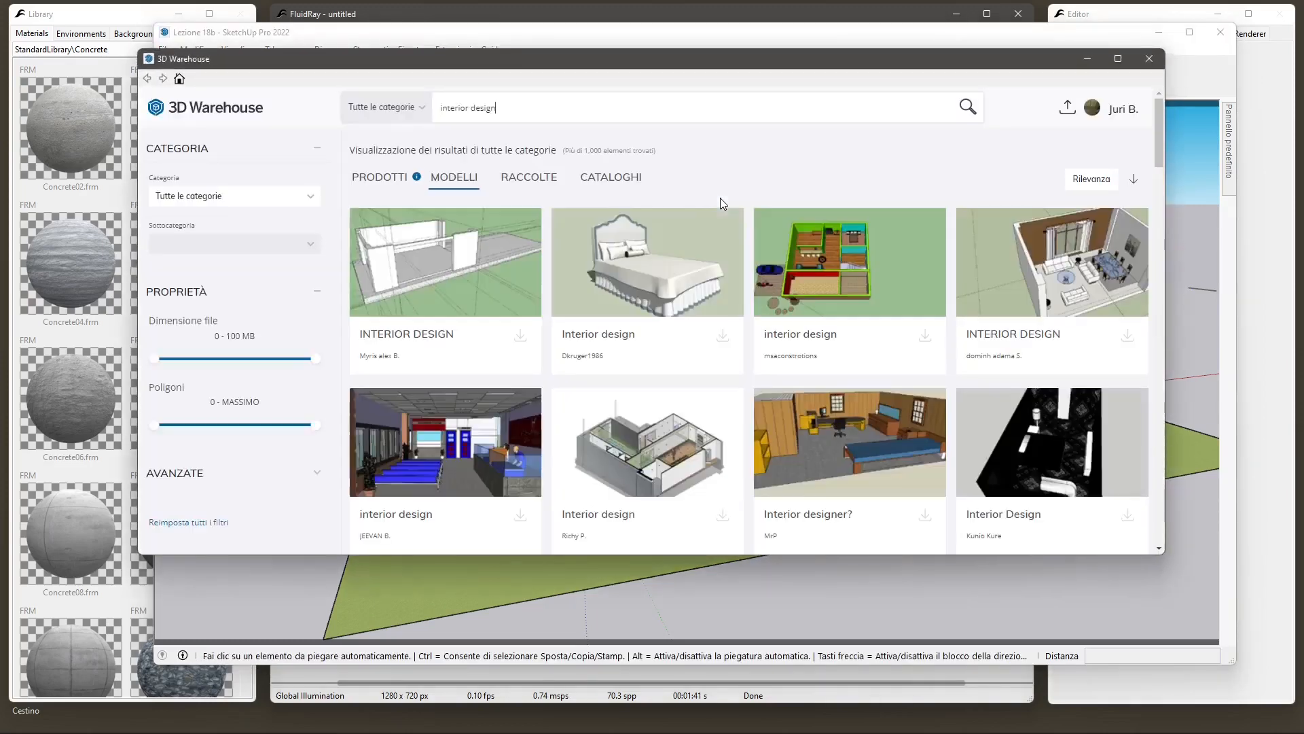
scroll(679, 354, "down", 3)
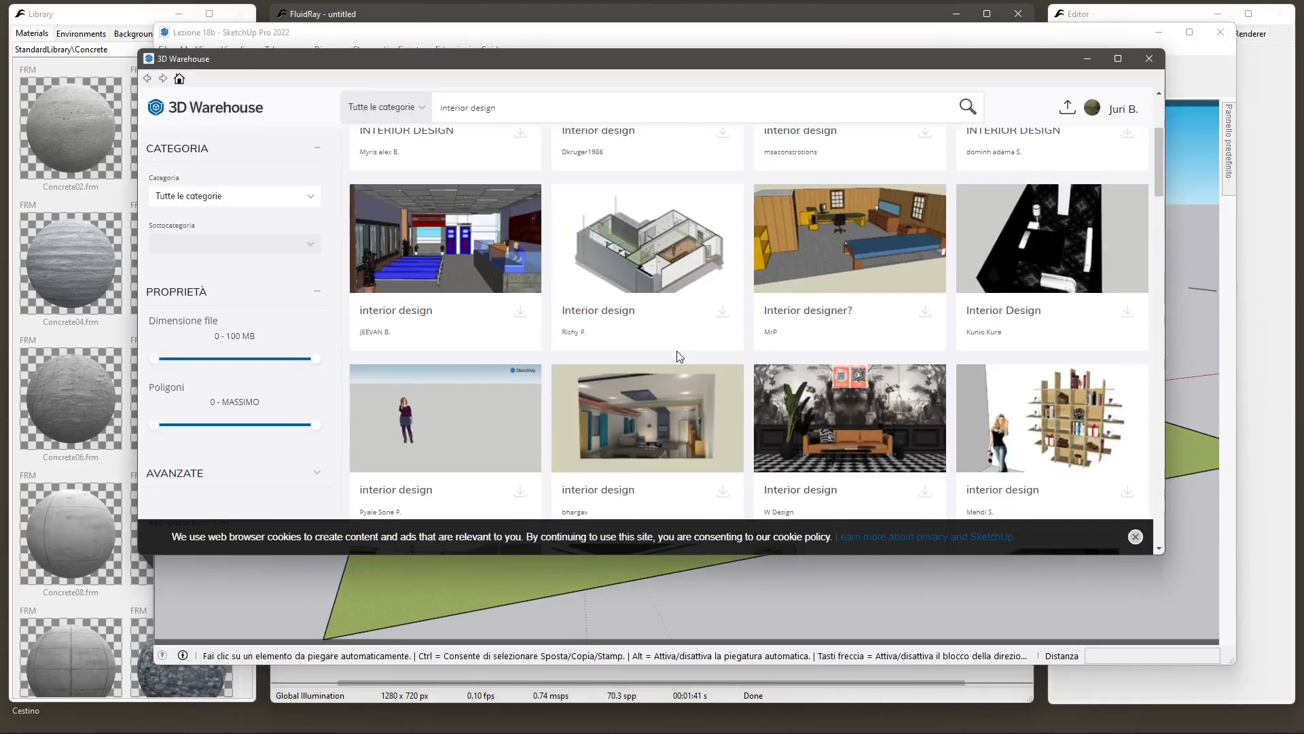
scroll(679, 356, "down", 3)
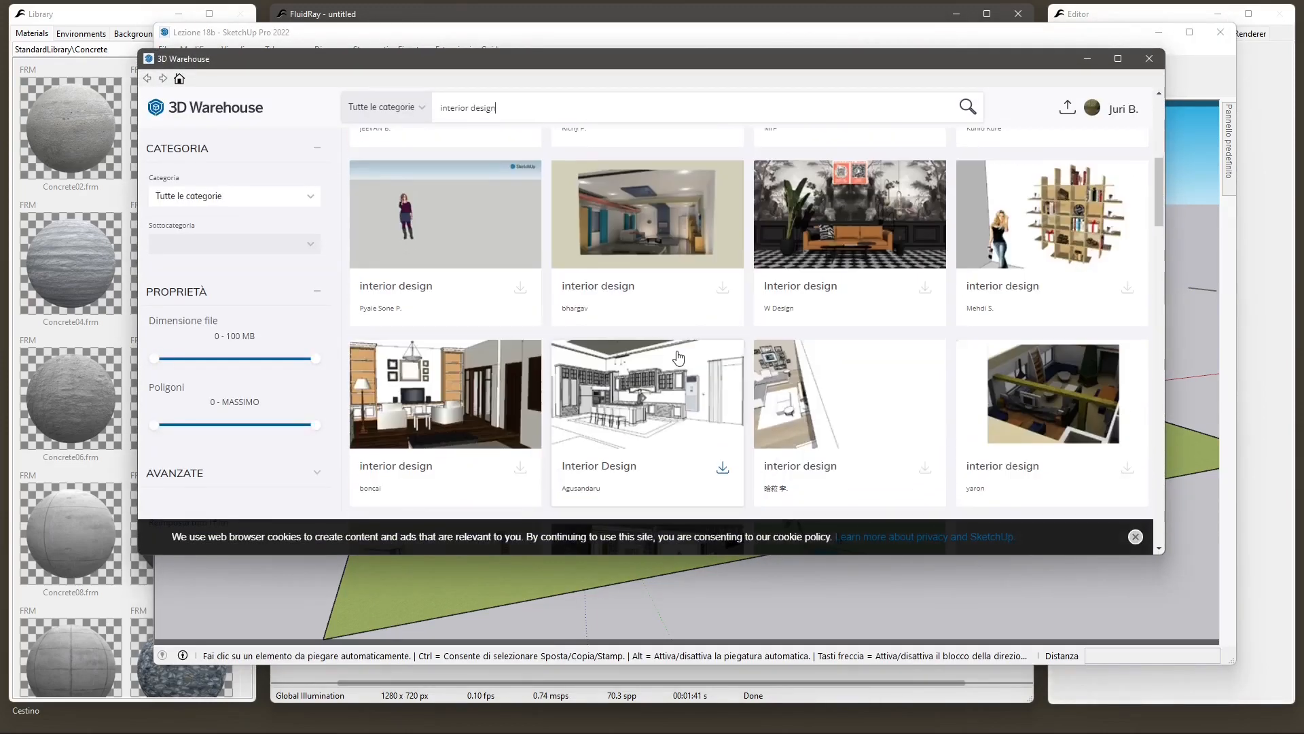
left_click(723, 288)
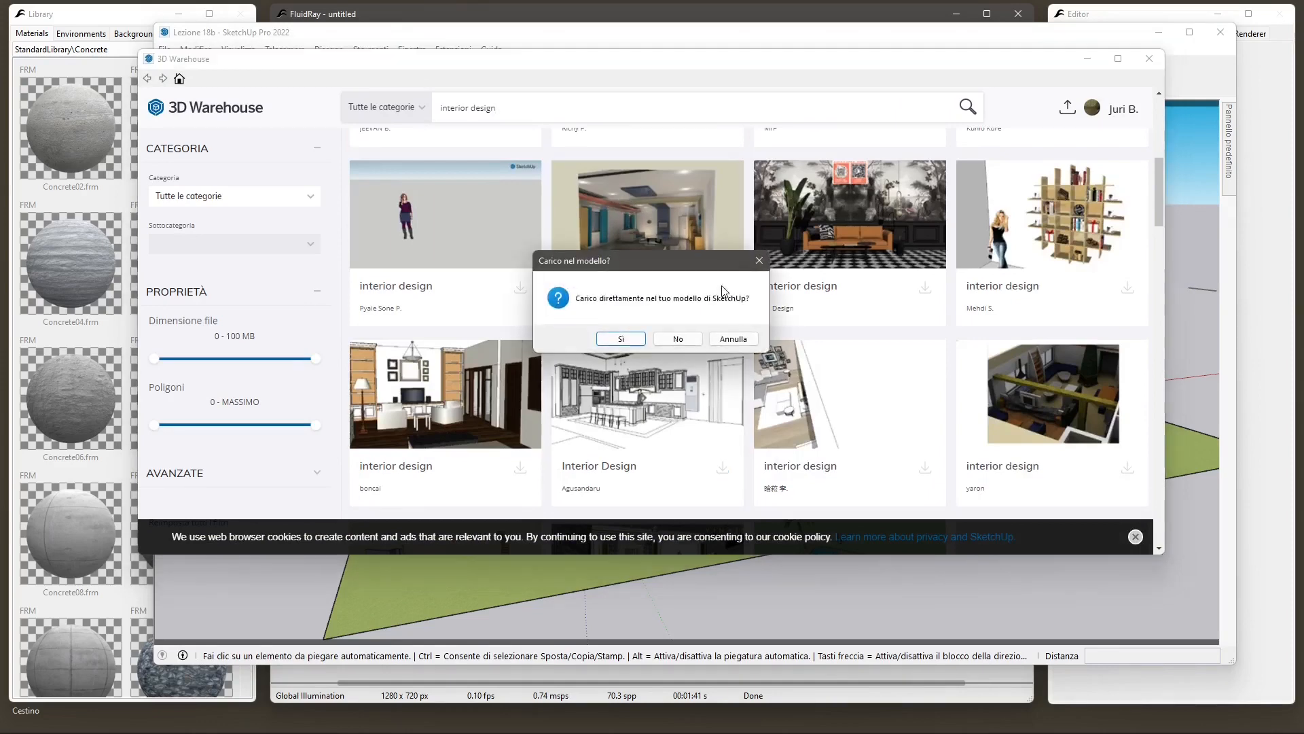
left_click(678, 338)
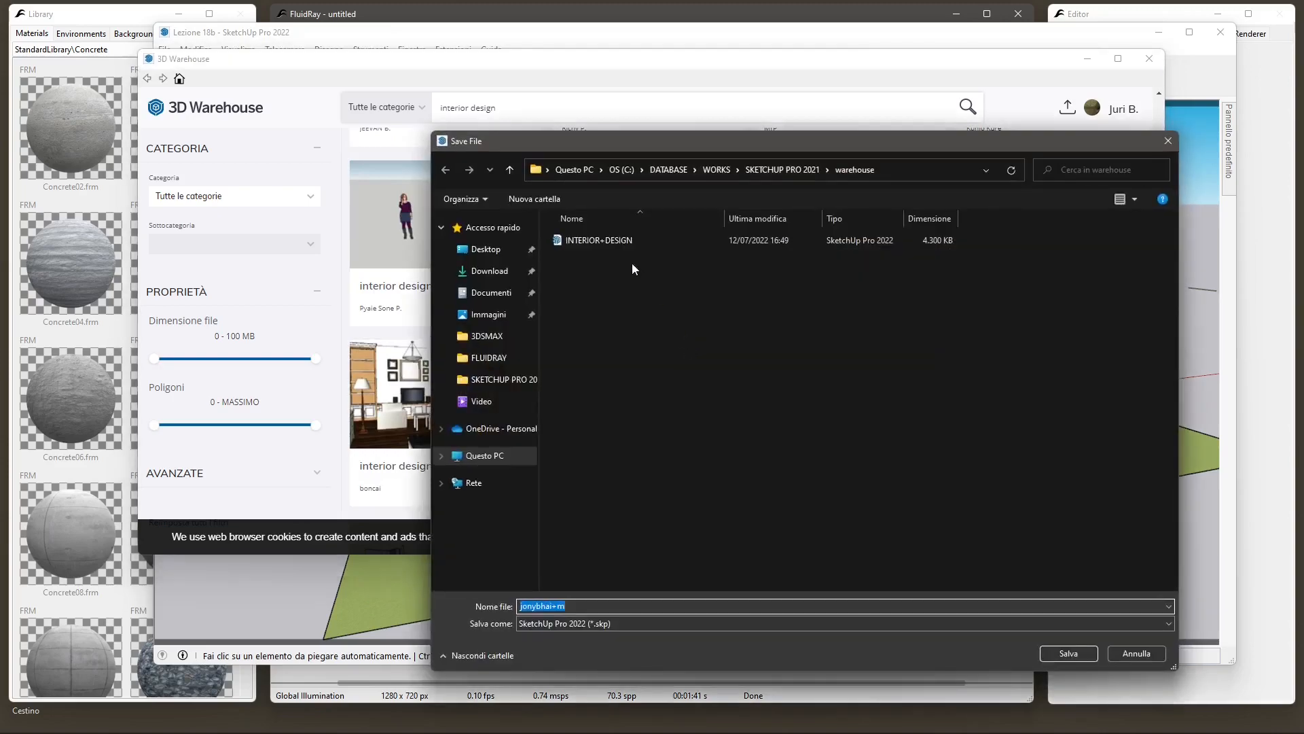
left_click(1078, 655)
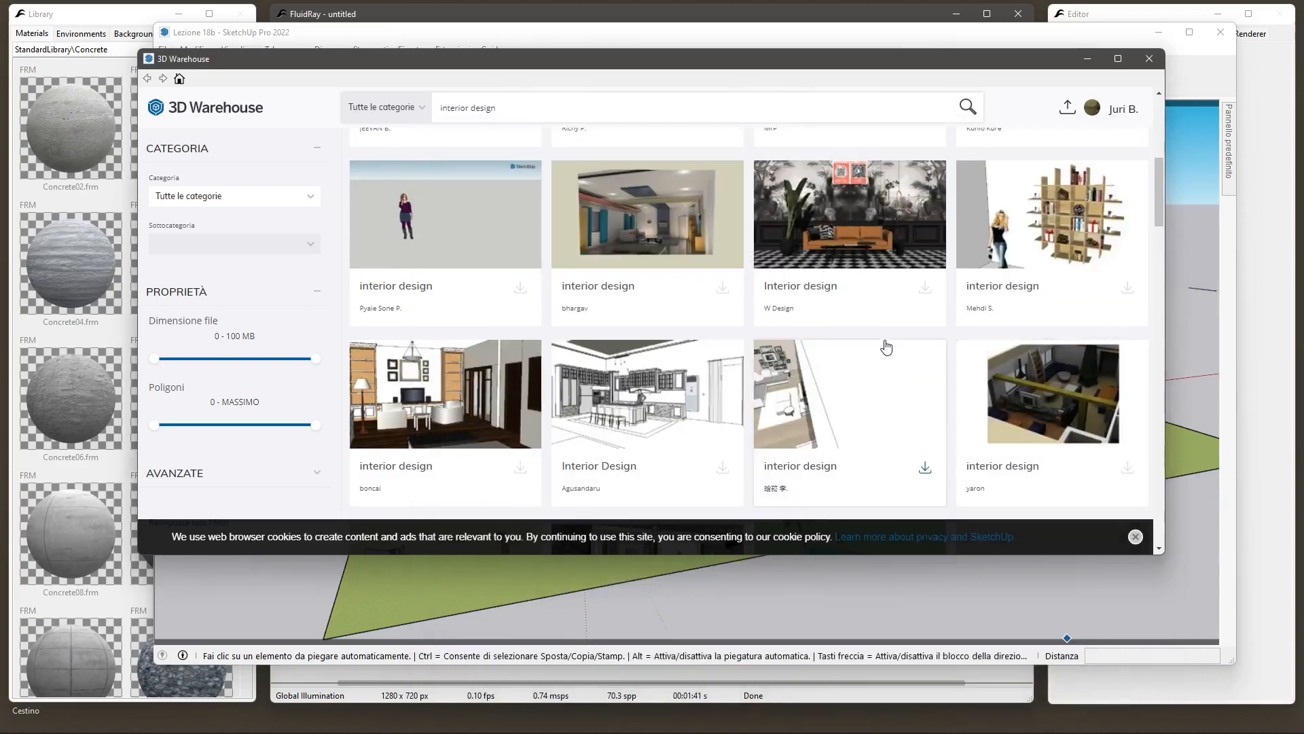
Browse further interior design models, search 3D Warehouse for chair, look through its product results and close 3D Warehouse.
scroll(812, 378, "down", 15)
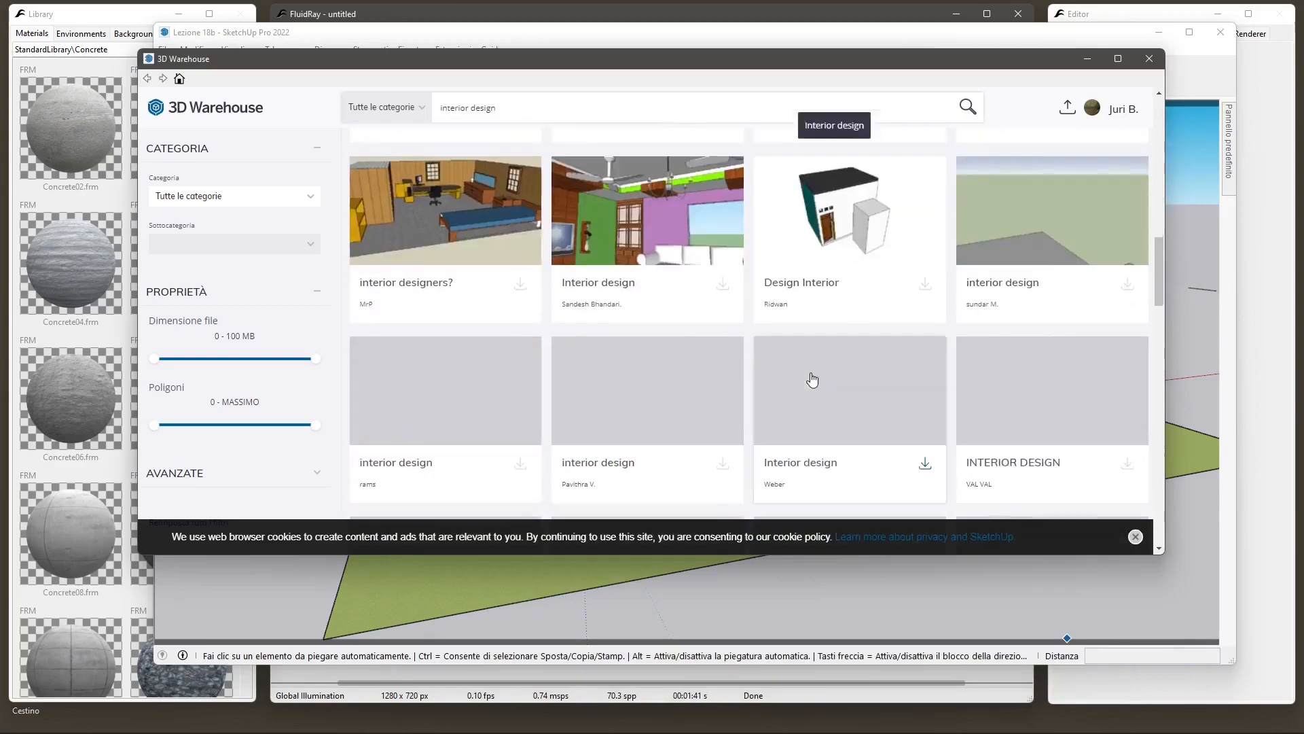
scroll(813, 378, "down", 5)
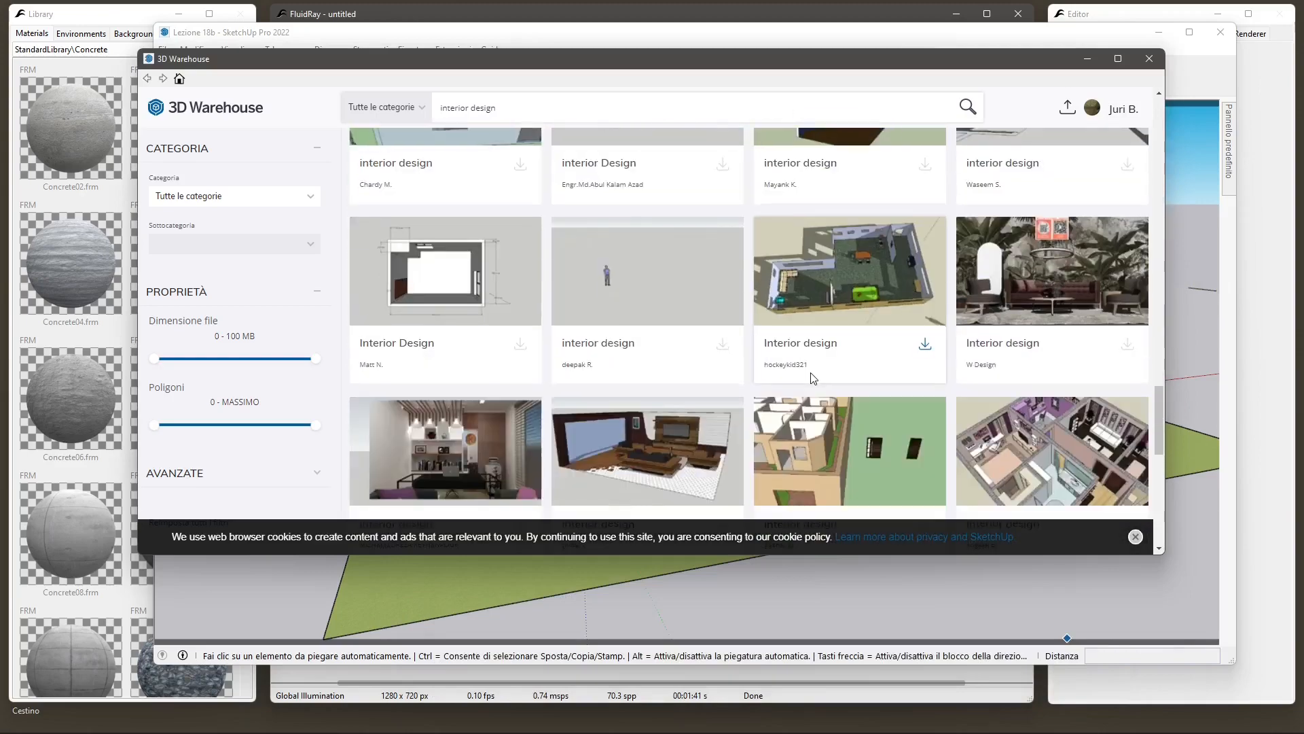
scroll(813, 378, "down", 10)
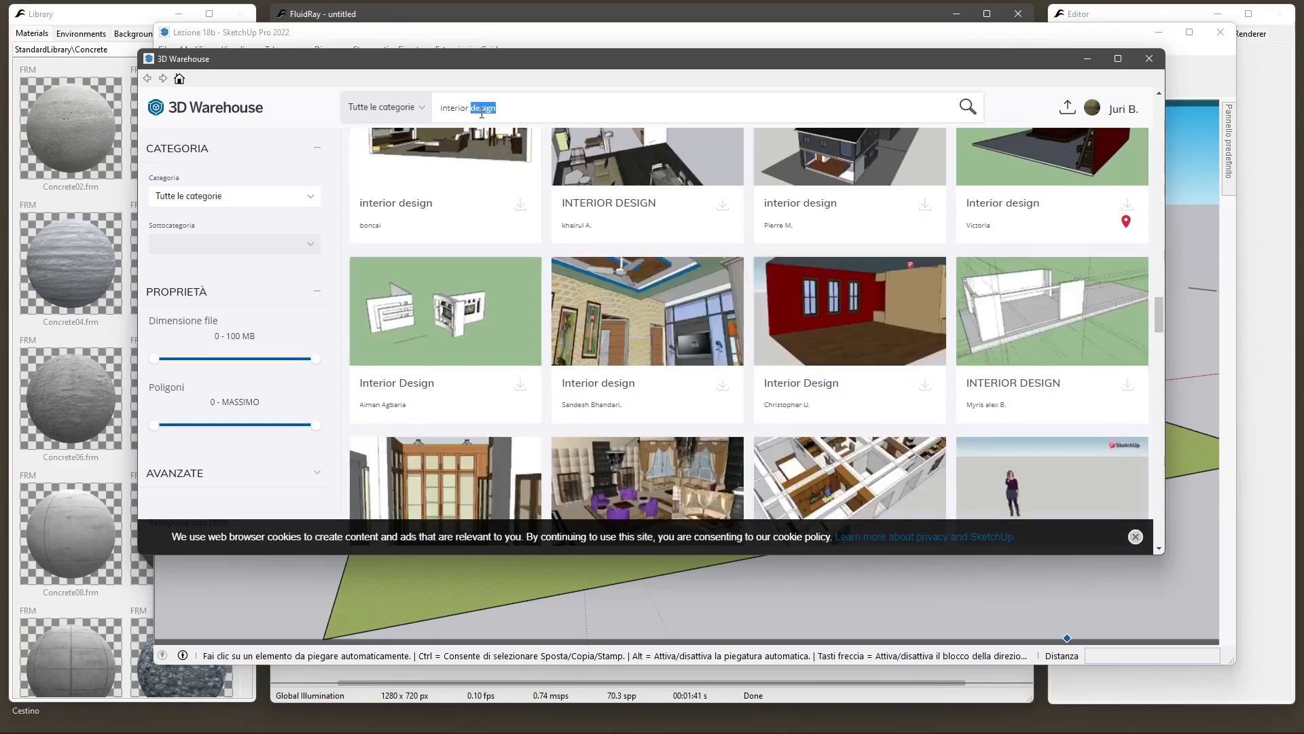
type("chair")
key("Return")
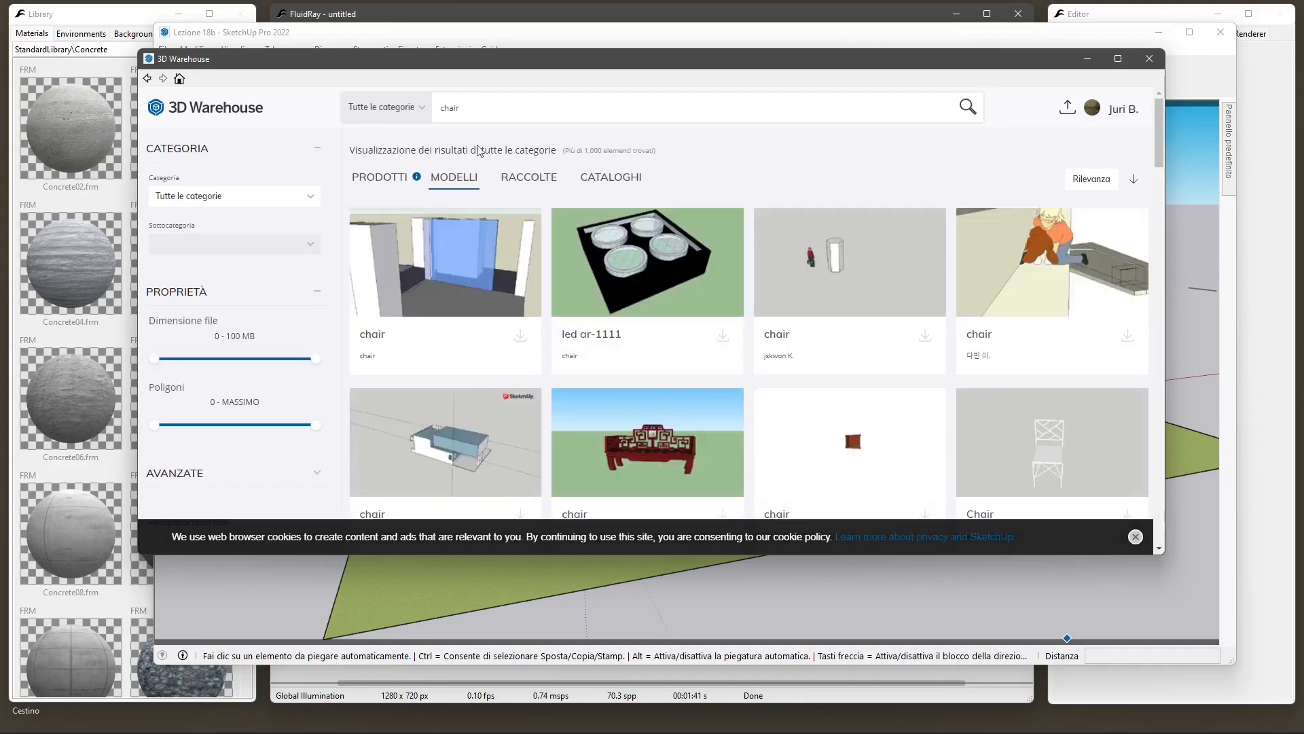
left_click(384, 178)
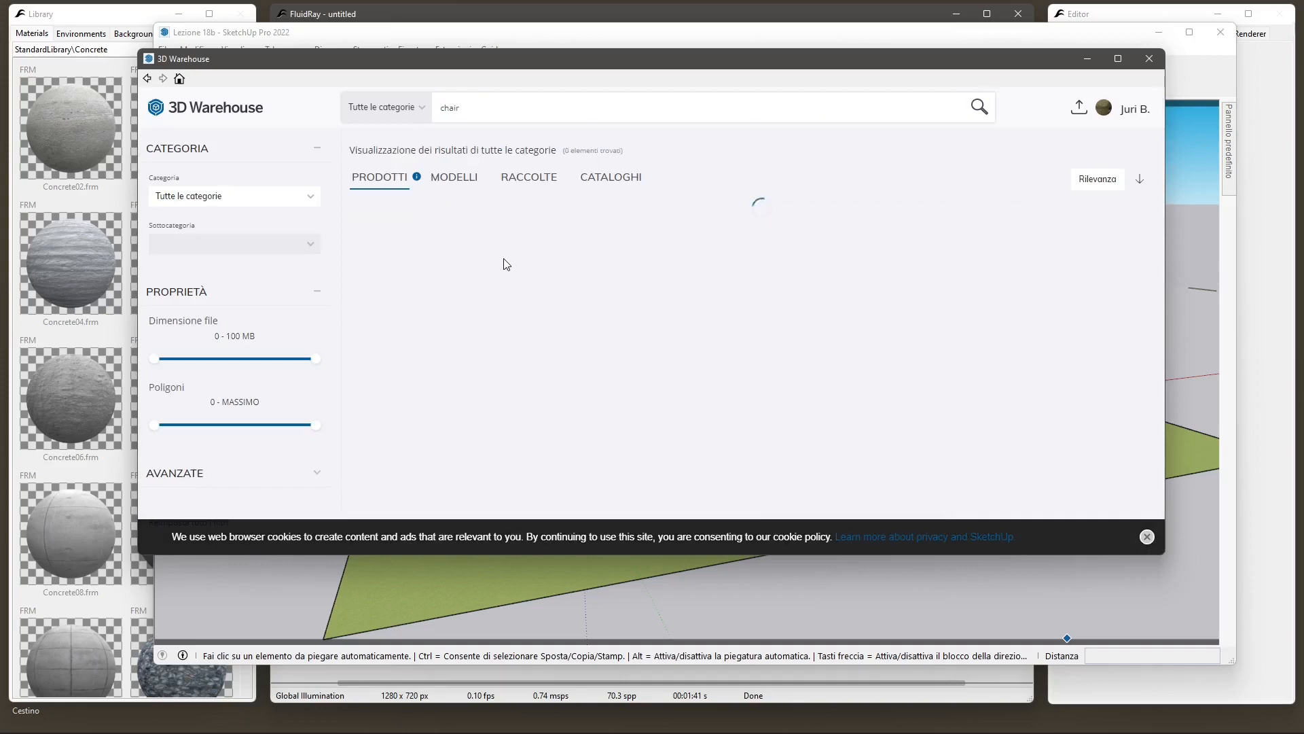
scroll(500, 331, "down", 3)
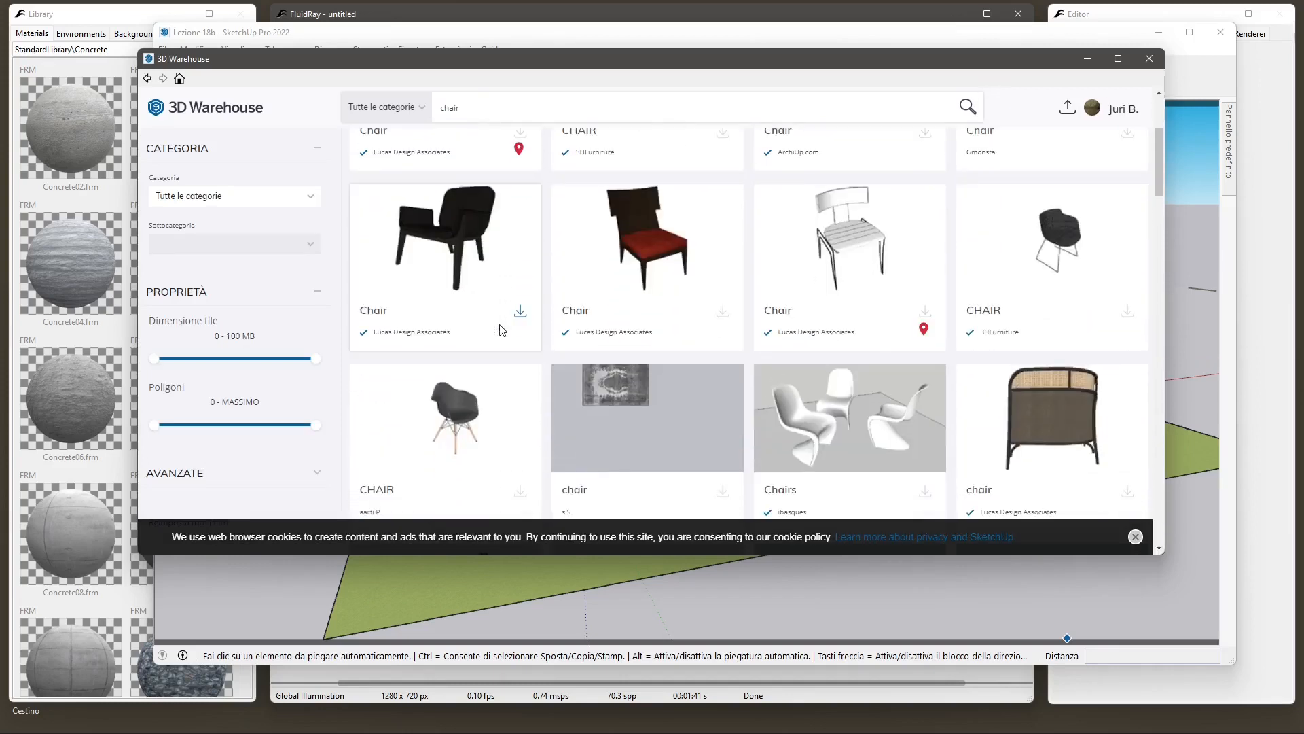
scroll(509, 327, "down", 4)
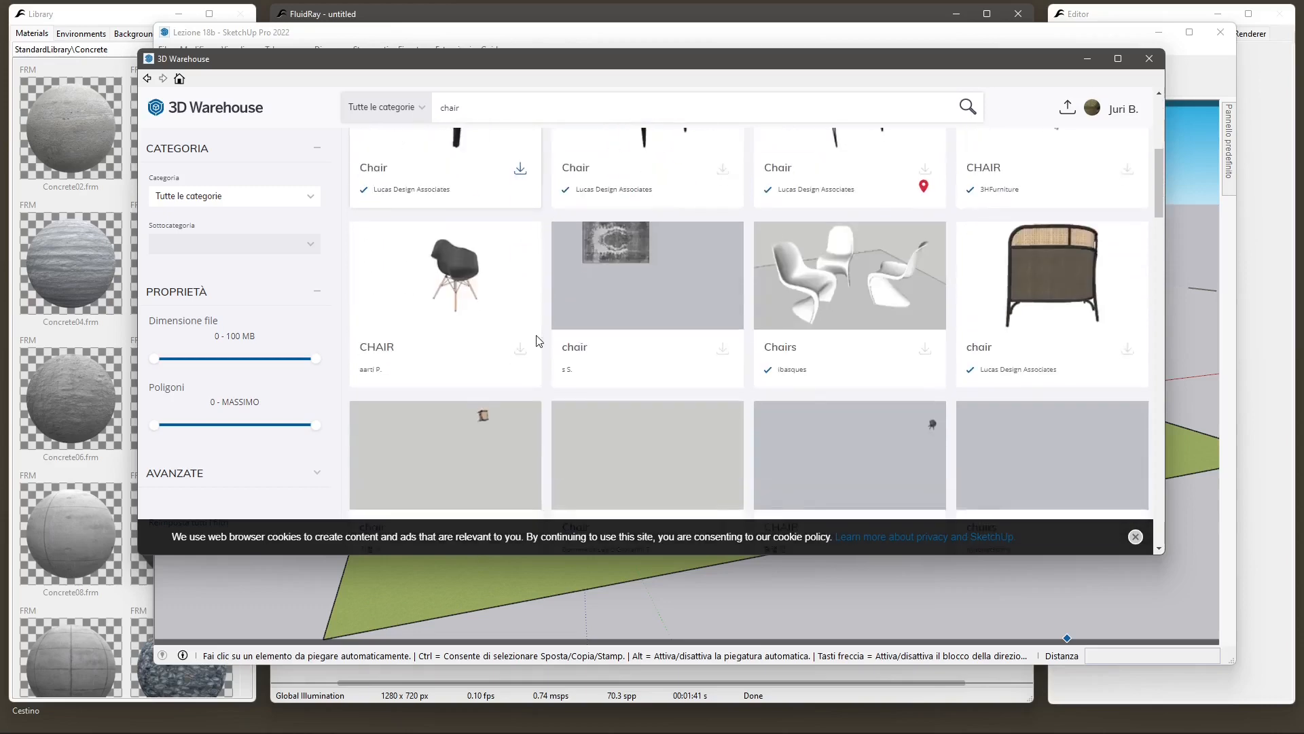
left_click(1149, 59)
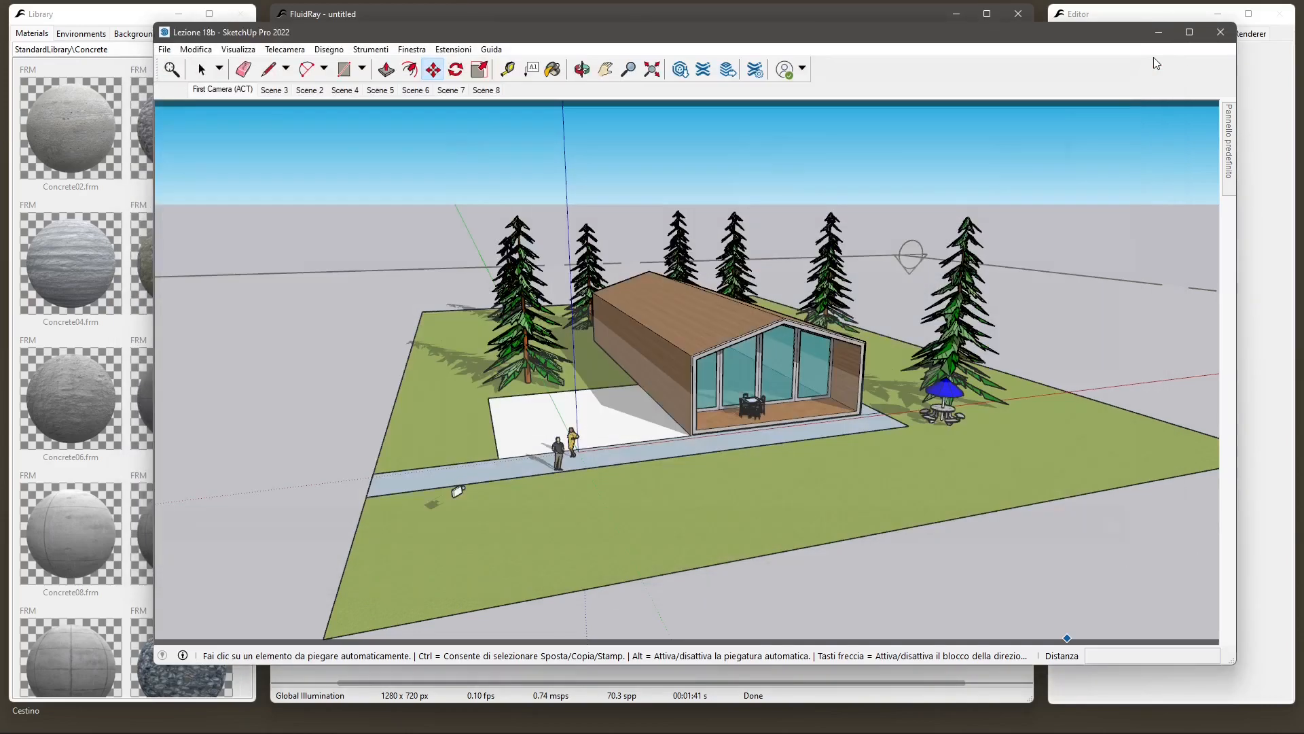
Switch to FluidRay and import the jonybhai+m model from the warehouse folder in SKETCHUP PRO 2021.
left_click(858, 18)
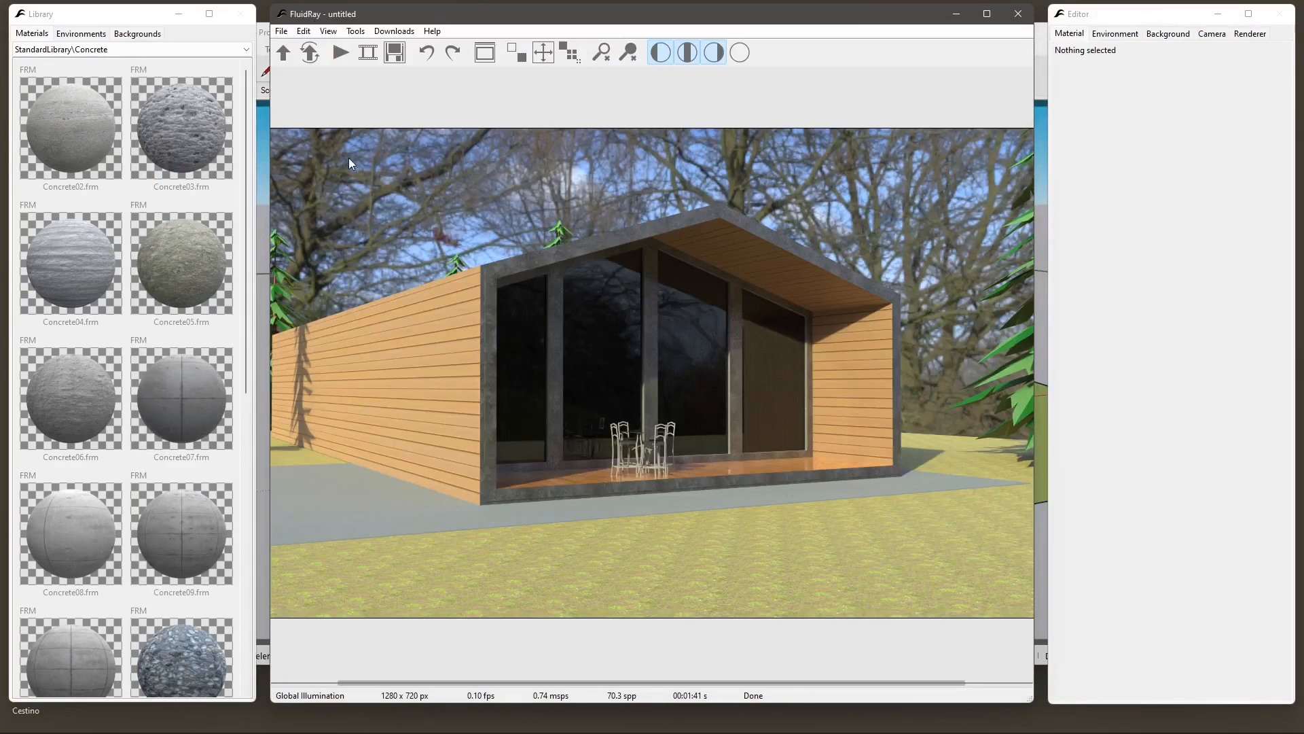
left_click(286, 58)
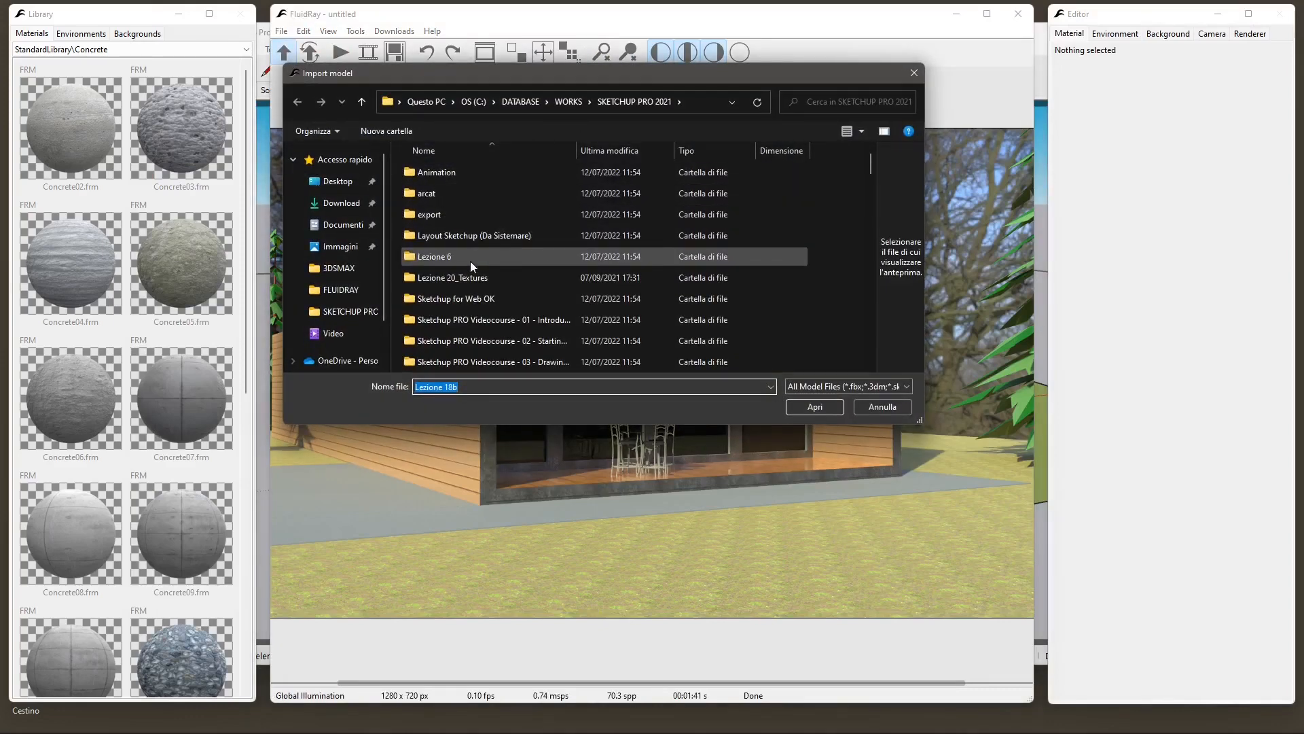
left_click(457, 235)
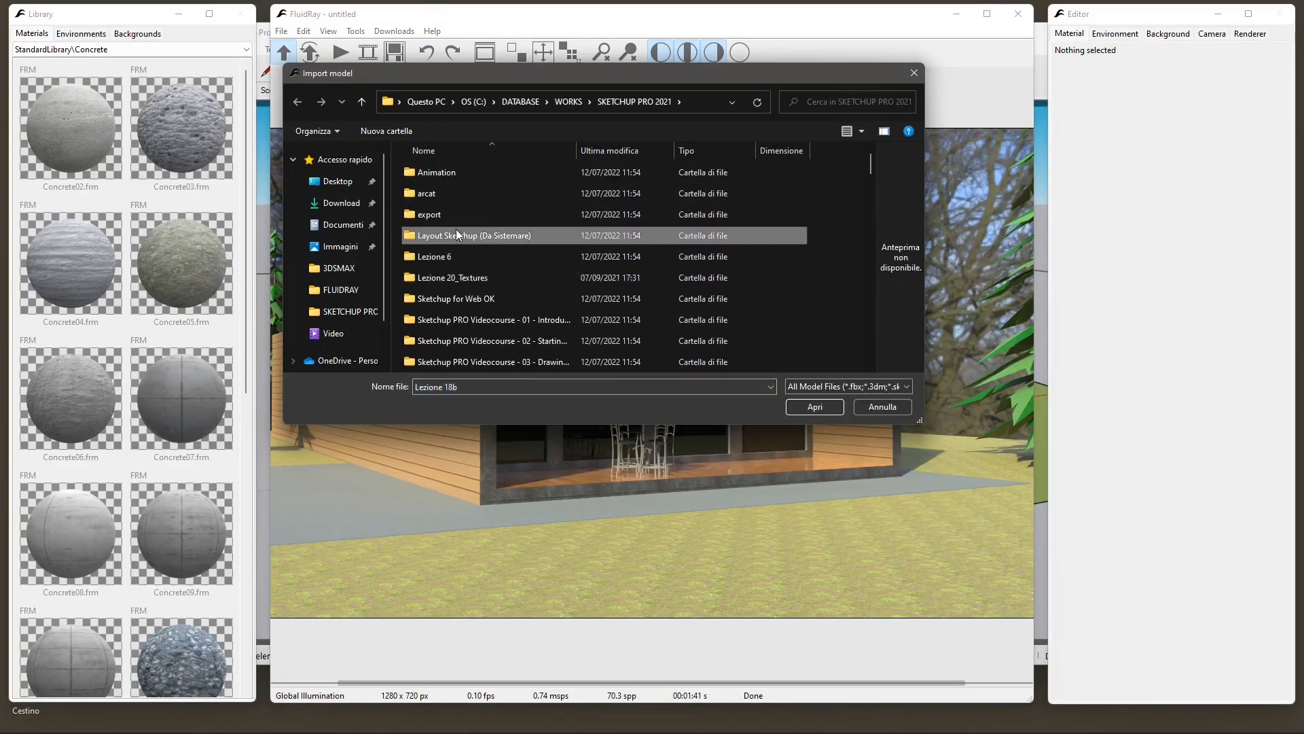
scroll(455, 231, "down", 10)
double_click(449, 174)
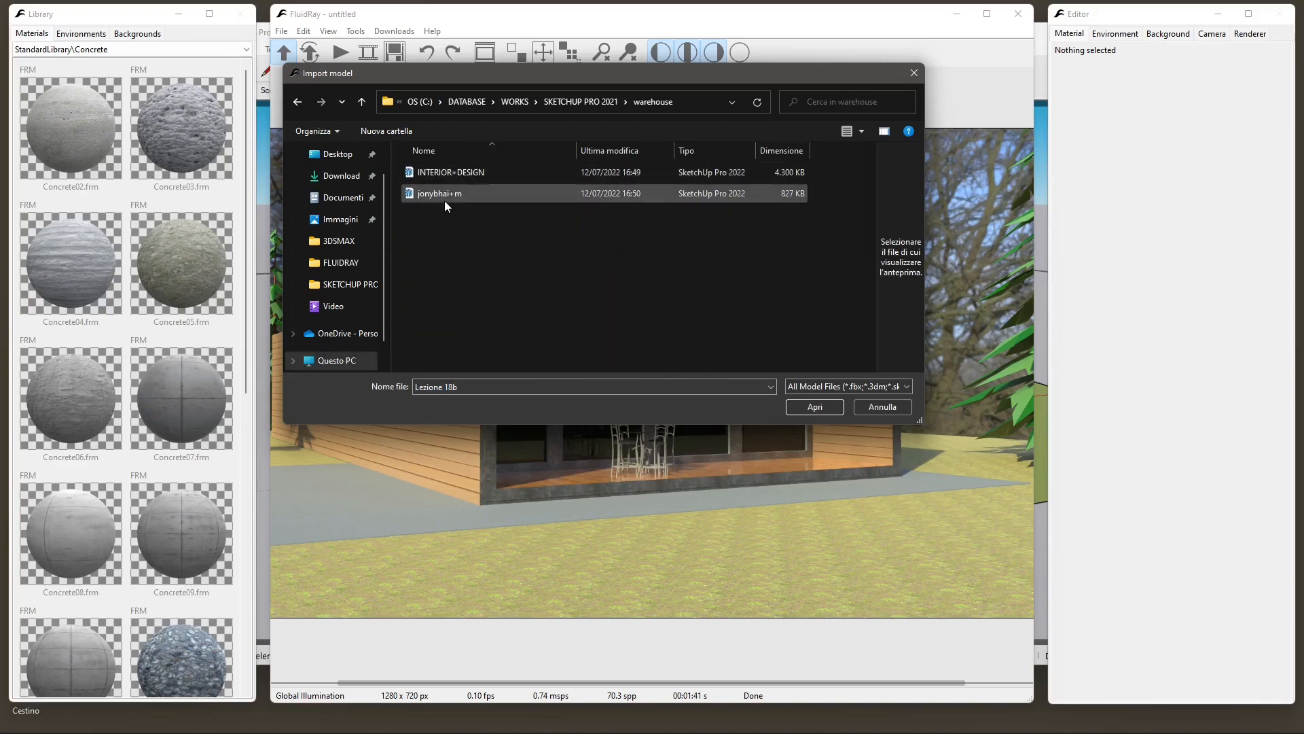
left_click(444, 197)
left_click(463, 174)
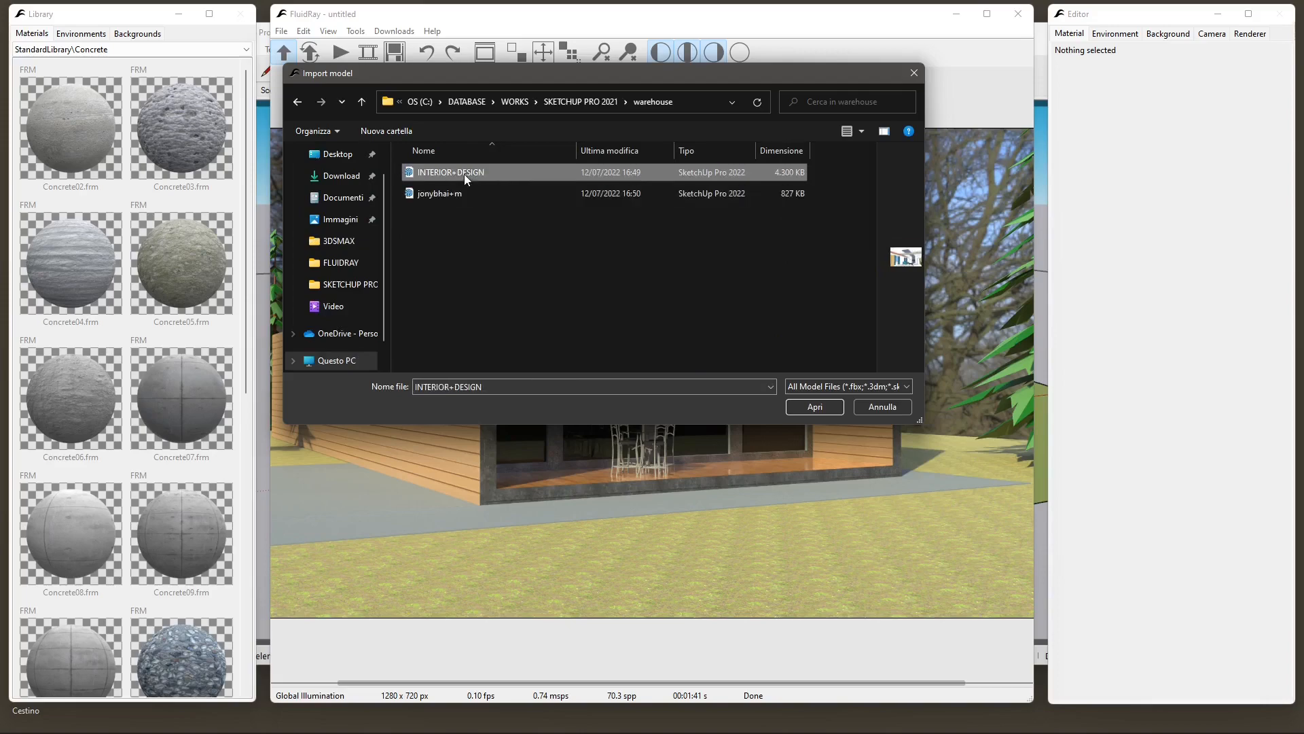
left_click(447, 193)
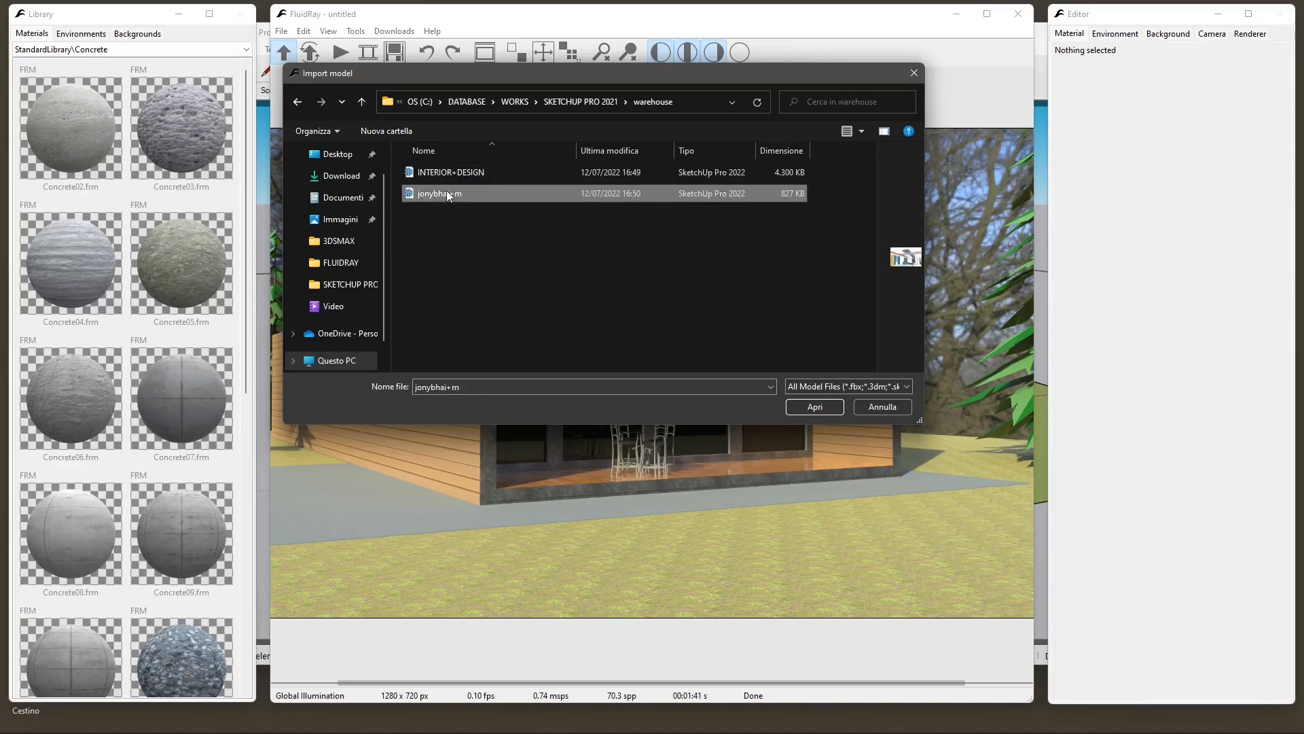
left_click(820, 406)
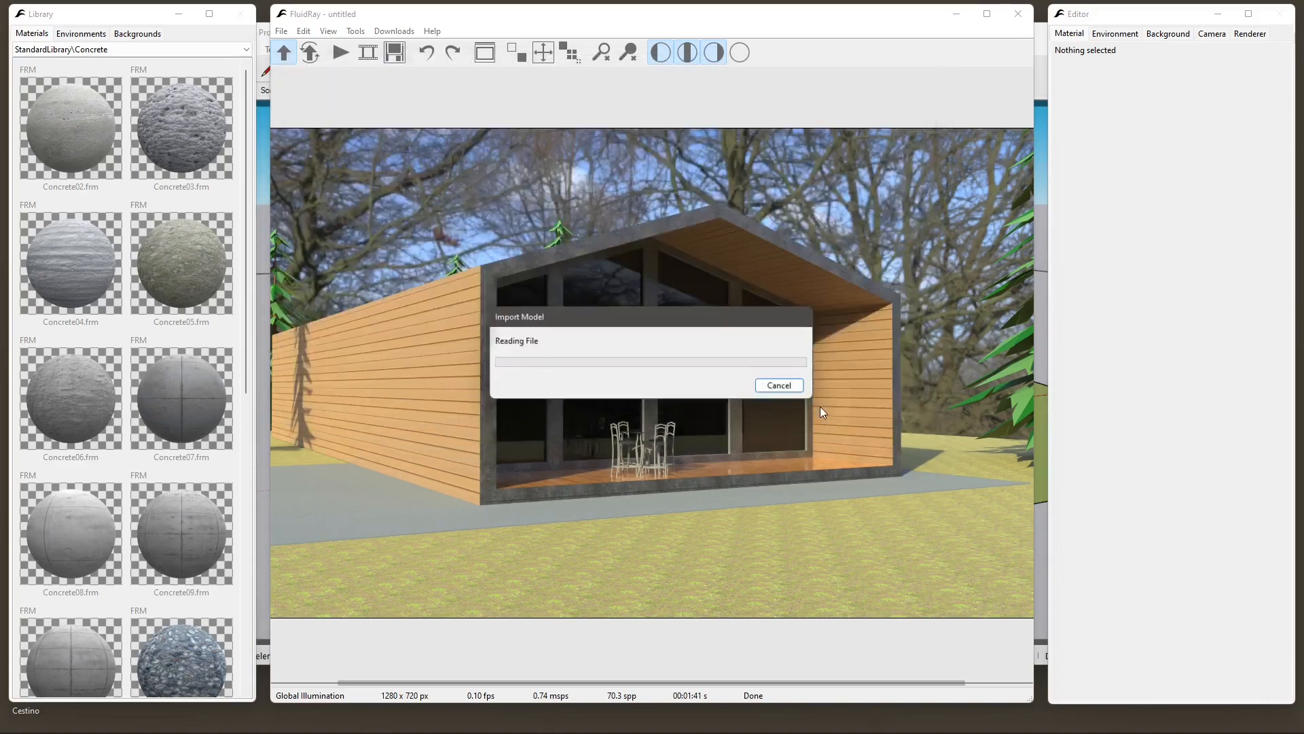
left_click(764, 371)
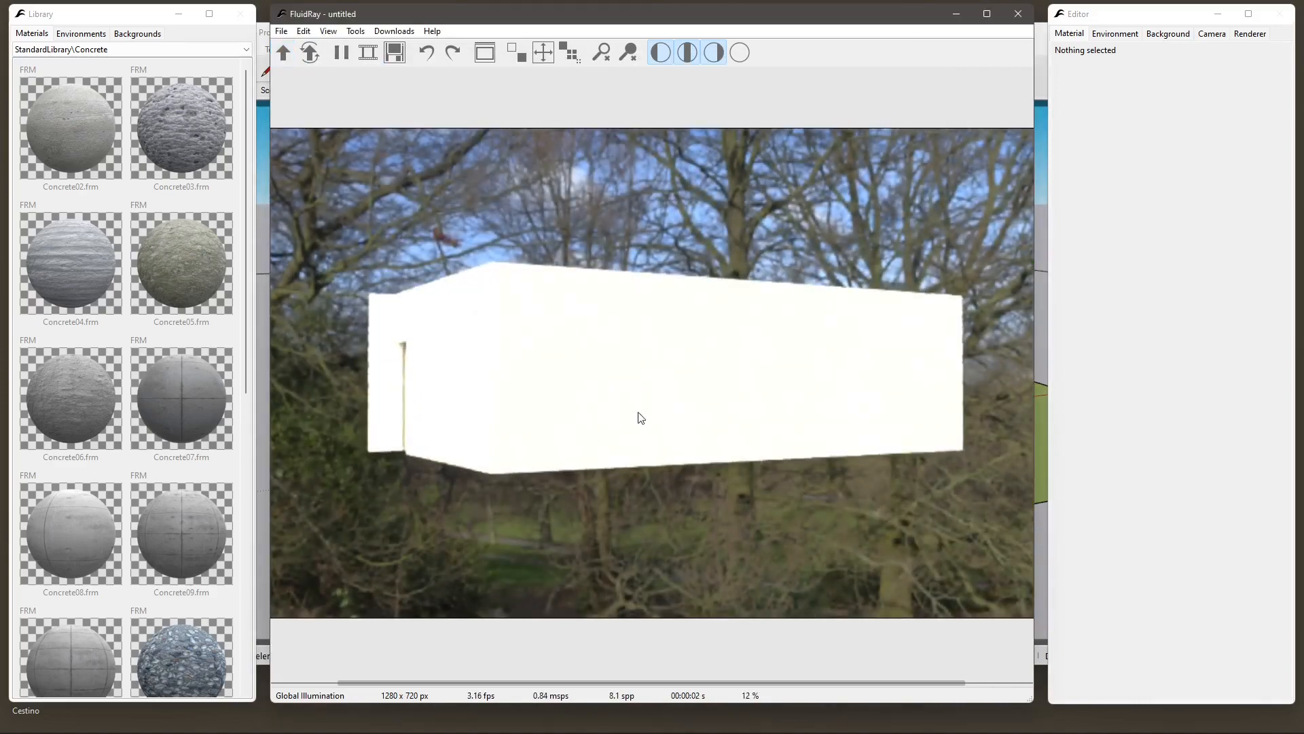
Move the camera inside the imported building to frame the living room with its blue sofa, low table and open door.
left_click(559, 406)
left_click_drag(547, 368, 454, 520)
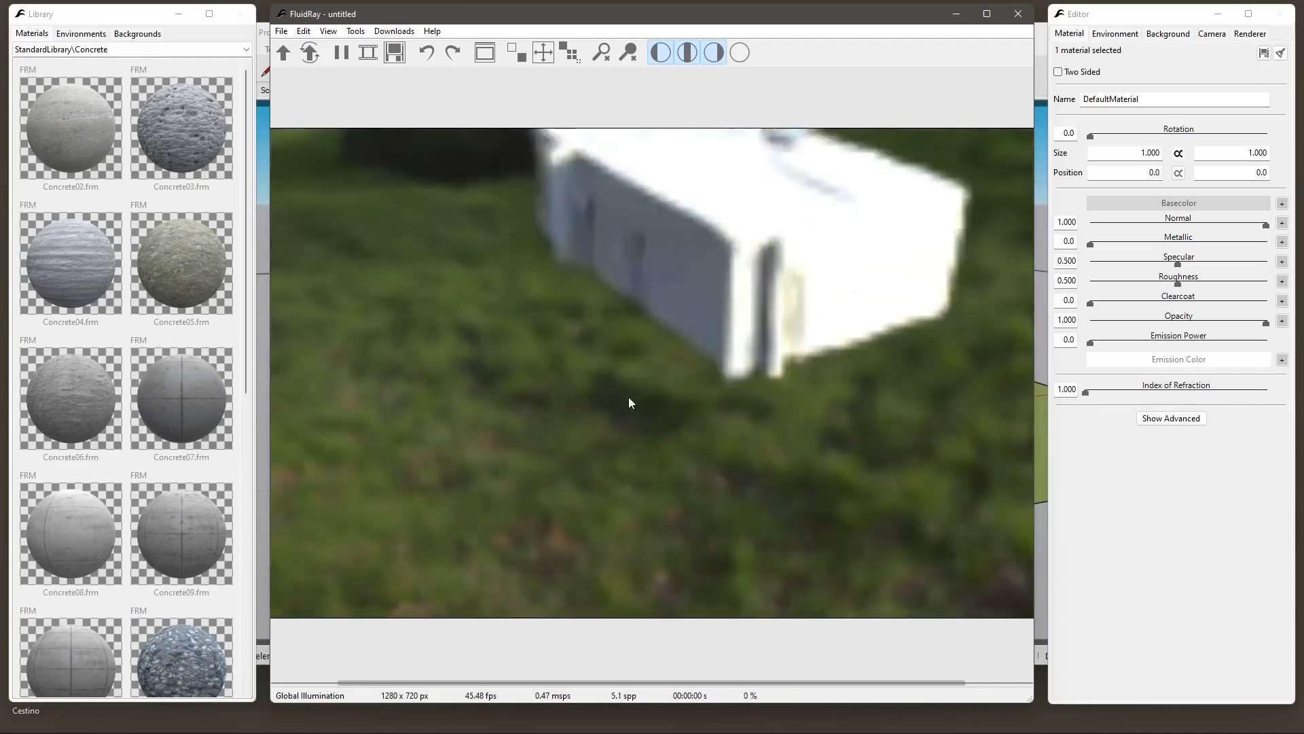
scroll(657, 303, "up", 5)
scroll(689, 249, "up", 5)
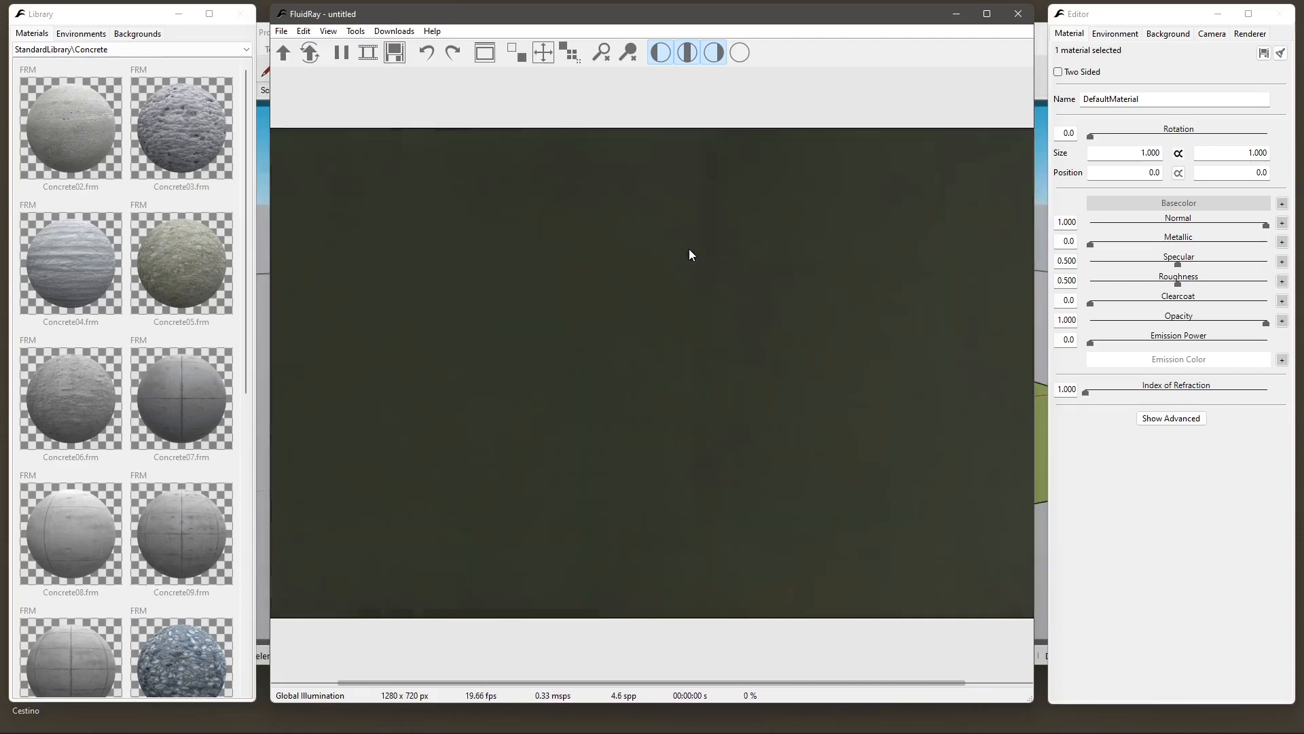
scroll(623, 369, "down", 2)
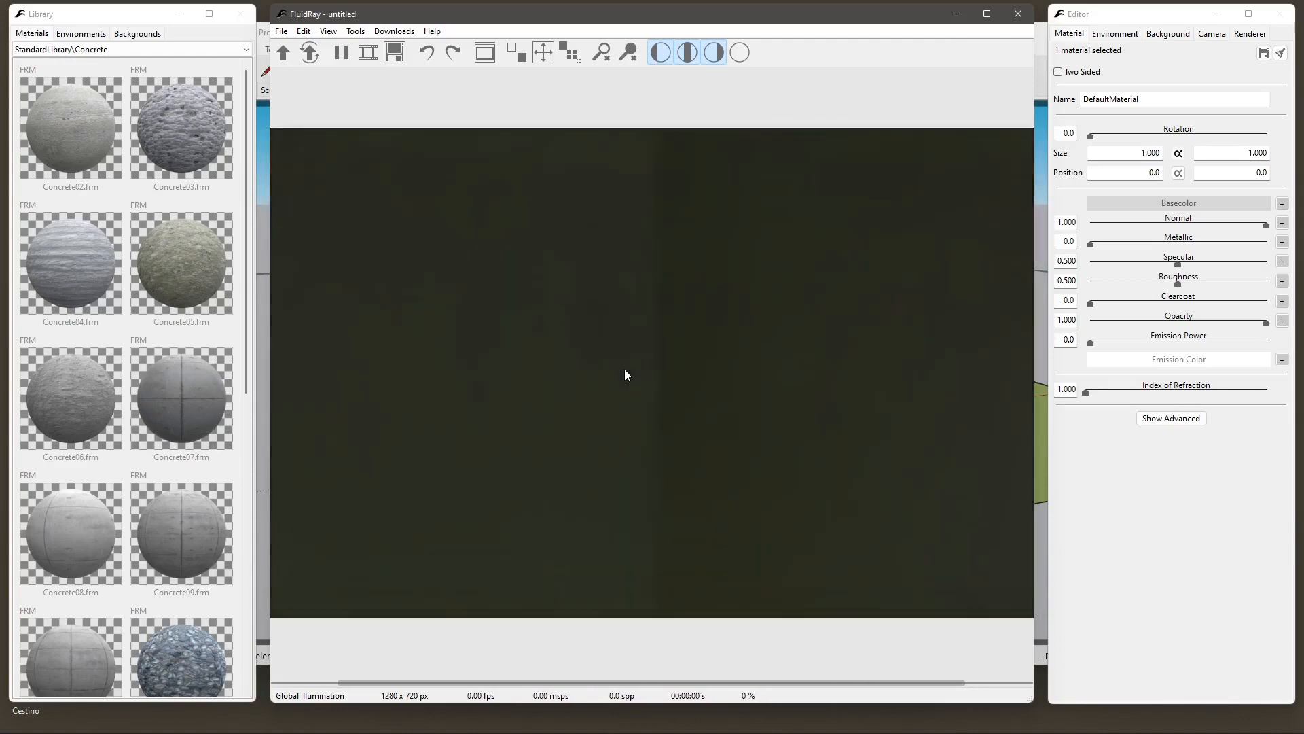
scroll(619, 362, "down", 2)
left_click_drag(523, 307, 731, 259)
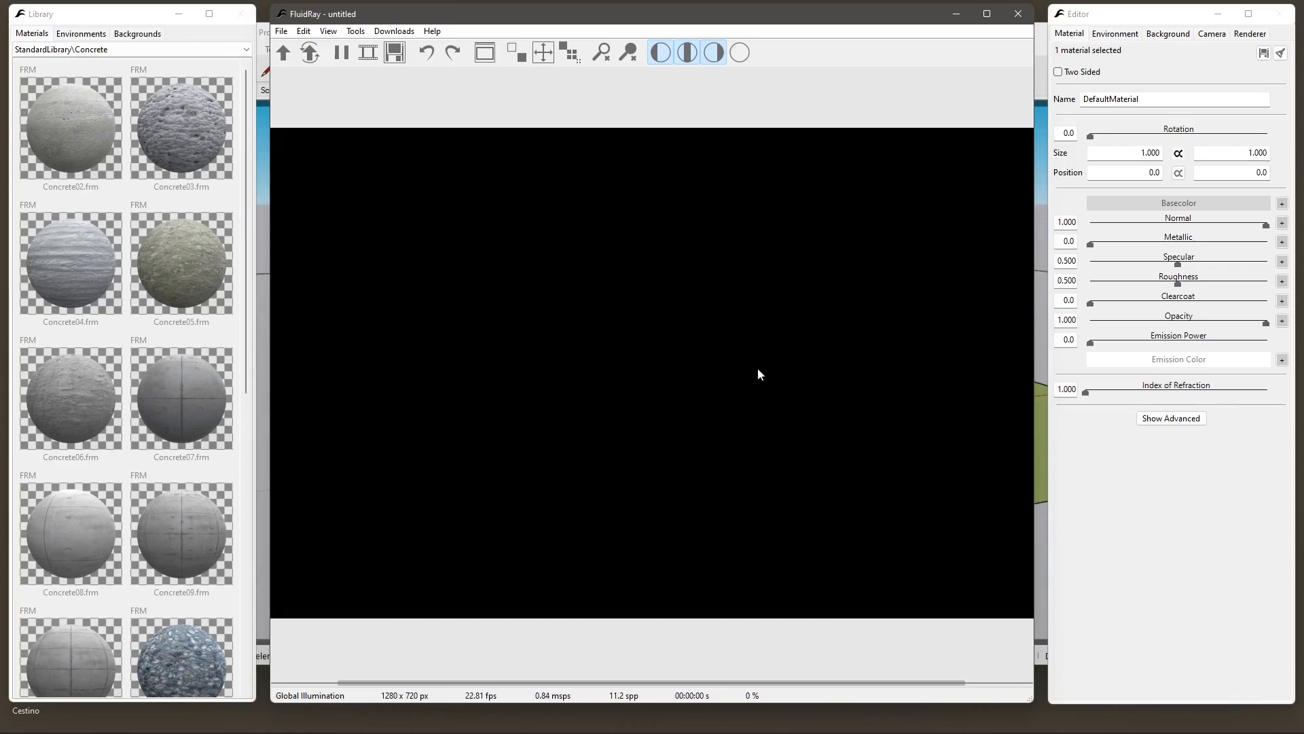
scroll(783, 405, "down", 4)
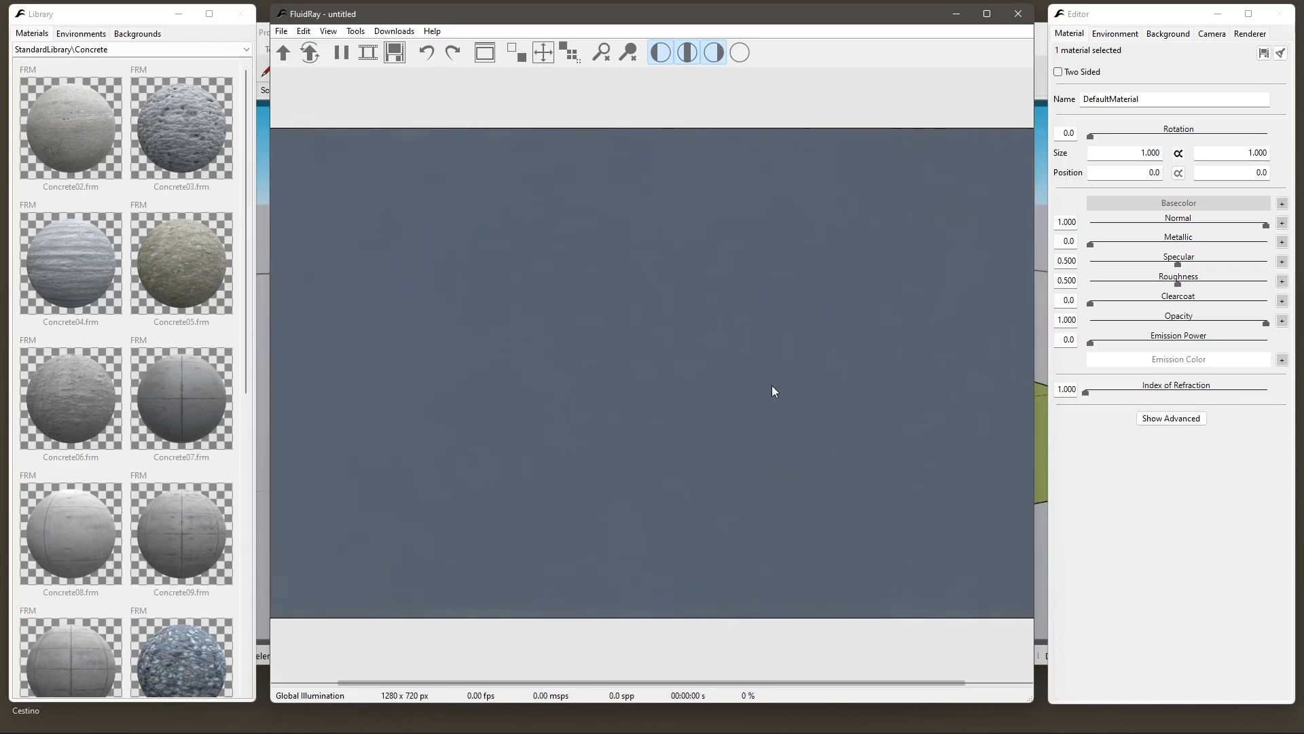
scroll(767, 394, "up", 3)
left_click_drag(576, 436, 631, 469)
left_click_drag(633, 415, 471, 475)
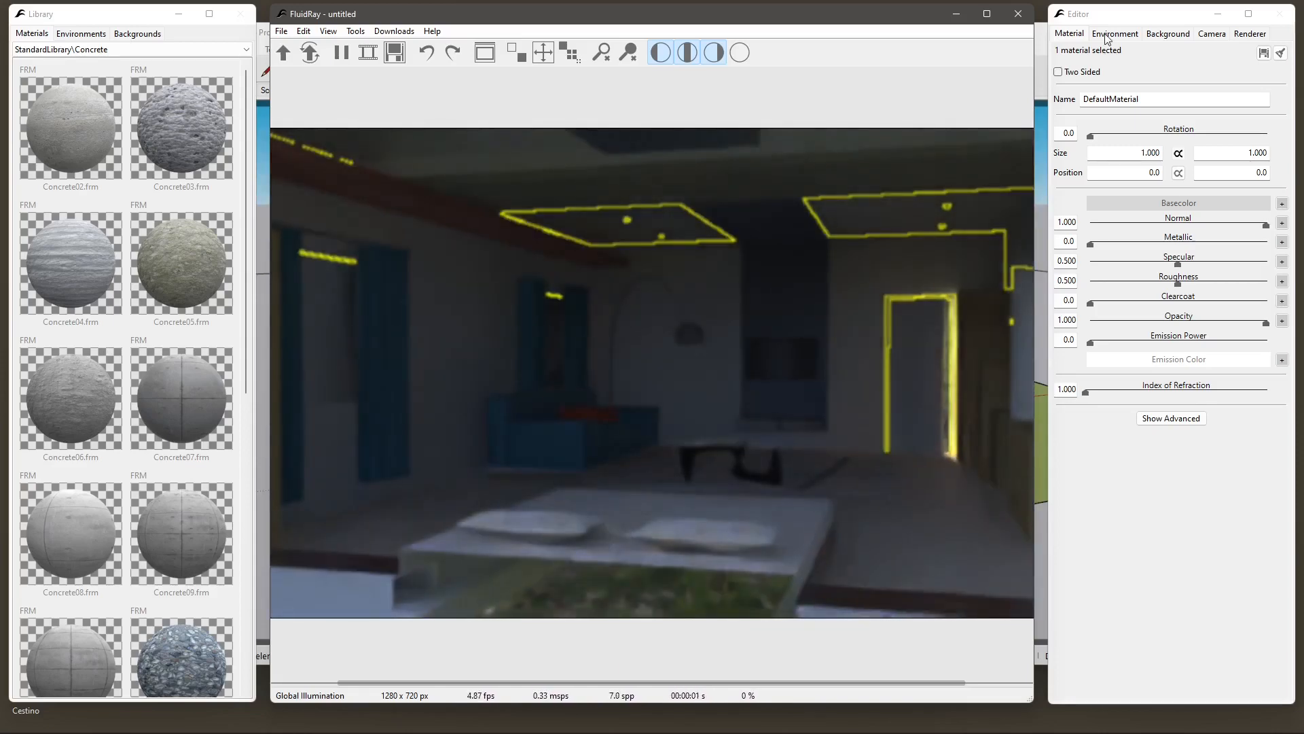
Check the scene through the Imported Camera and return to the Perspective camera.
left_click(1213, 36)
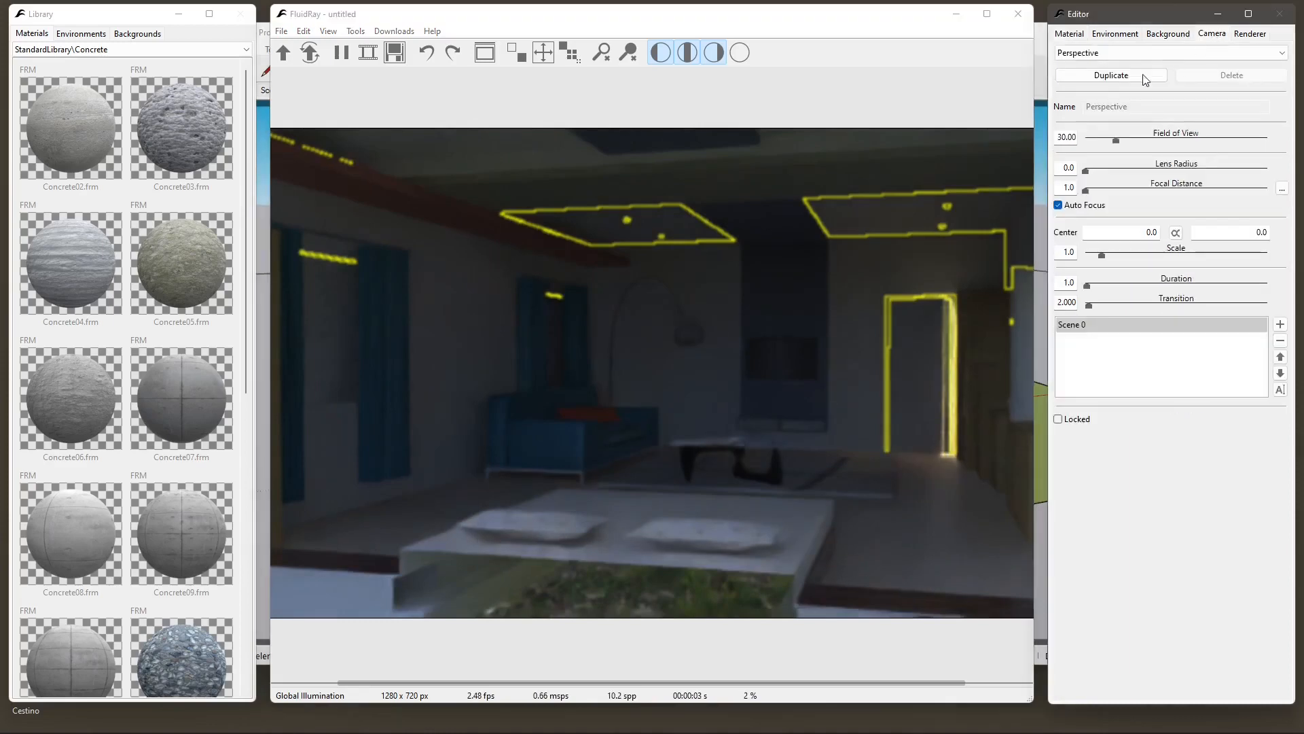
left_click(1114, 53)
left_click(1087, 66)
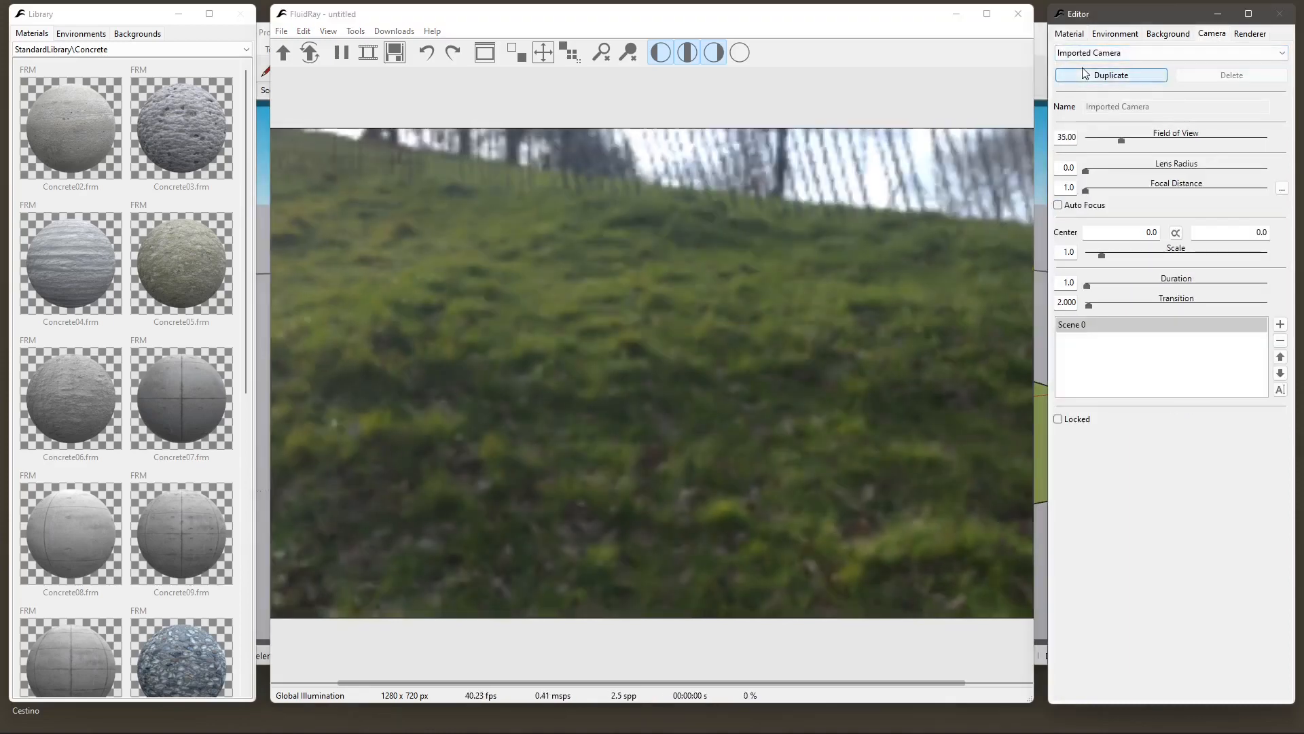
left_click(1087, 53)
left_click(1087, 76)
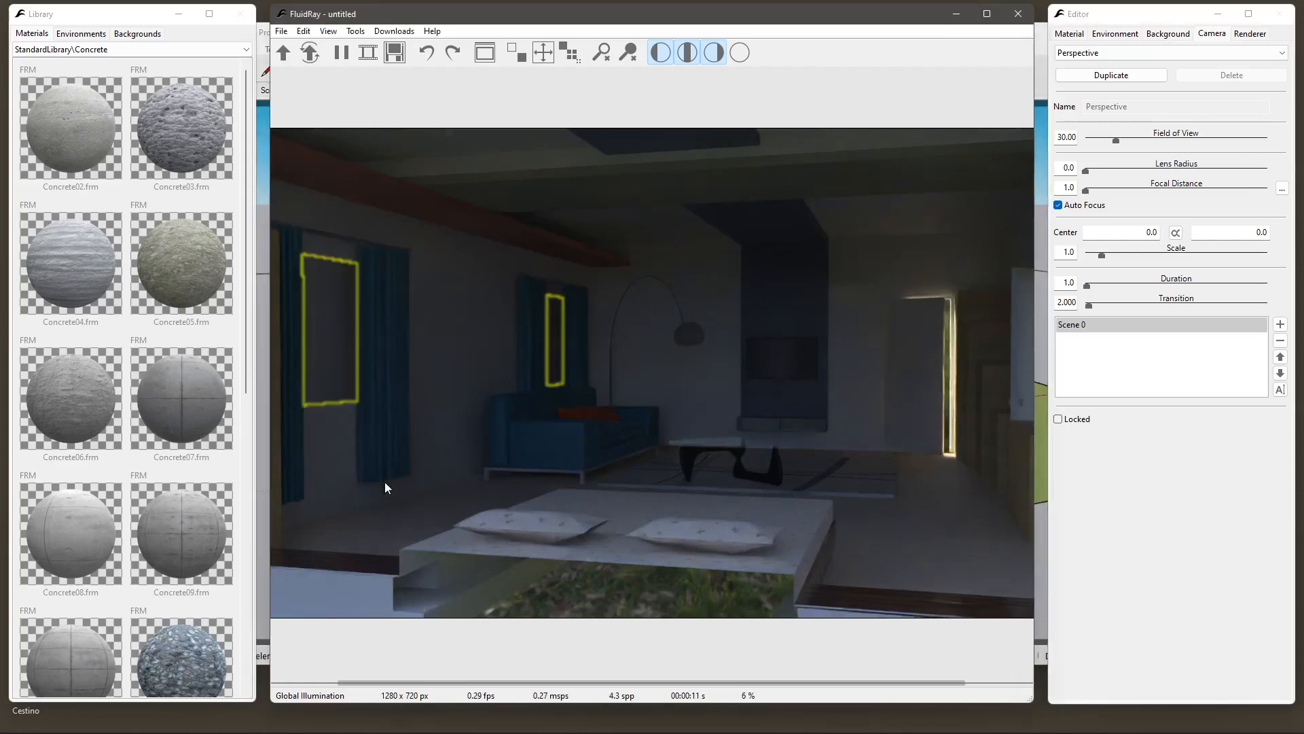
Bring the Perspective camera closer to the sofa and low table inside the living room.
scroll(778, 441, "up", 3)
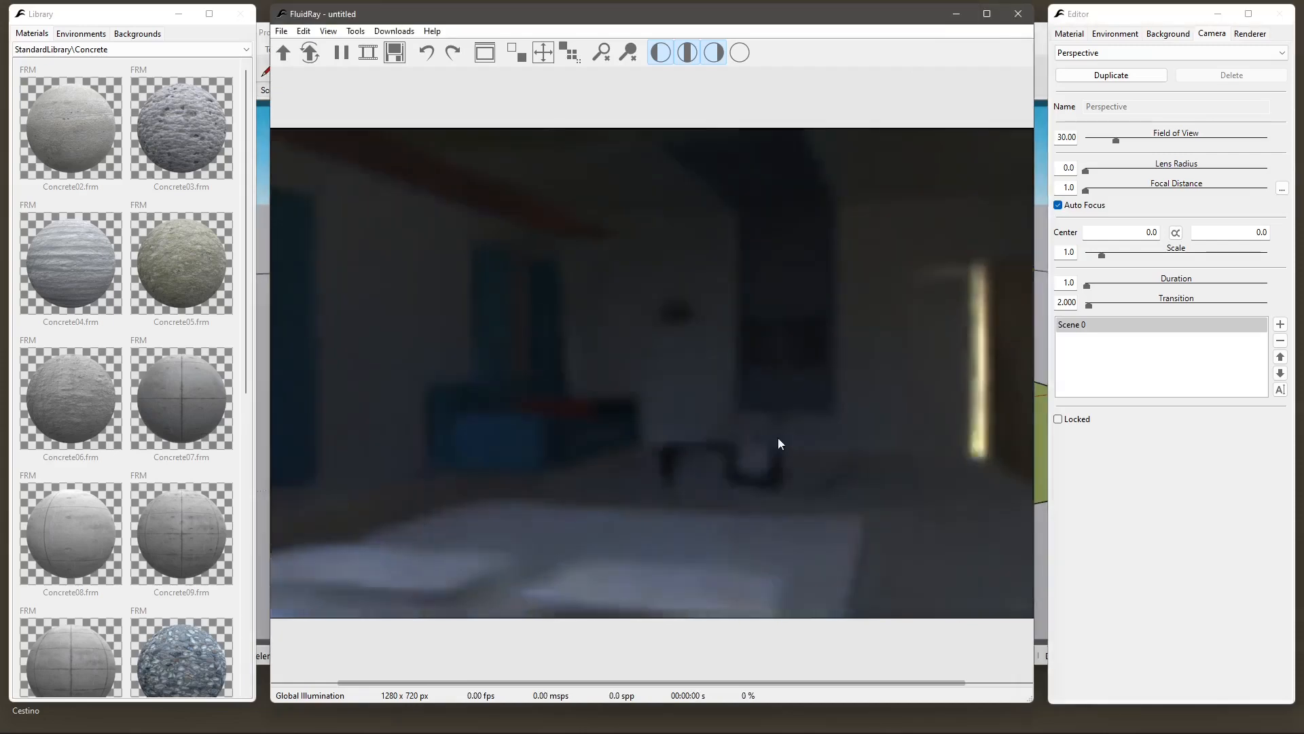